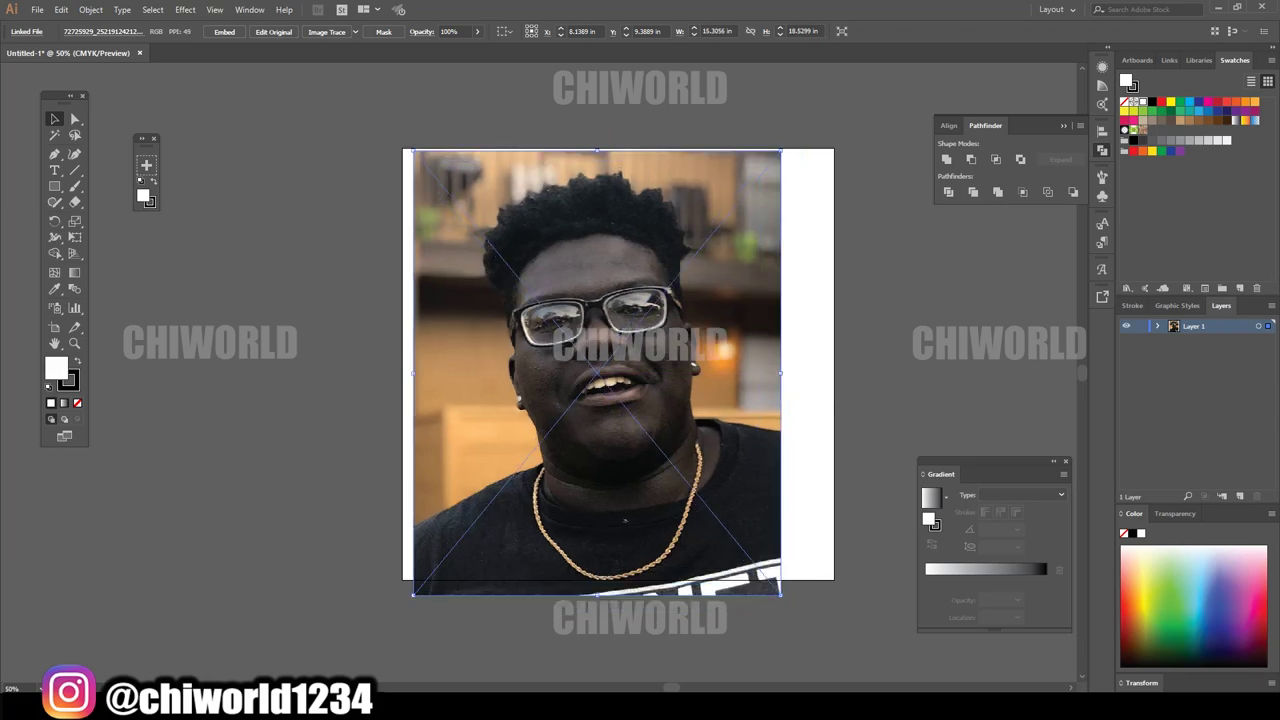
- Enlarge, tilt and fade the photo to about two-thirds opacity, lock its layer, and add a new layer
drag(820, 160, 787, 217)
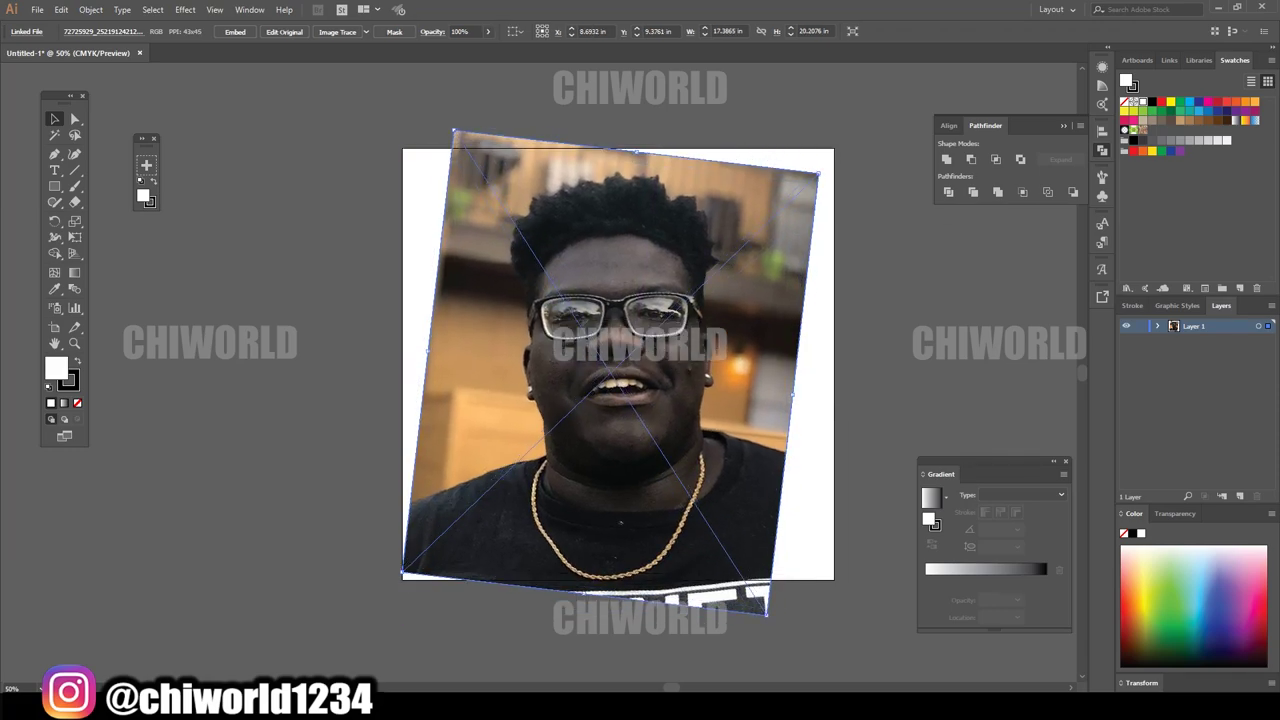
click(488, 31)
drag(494, 47, 470, 47)
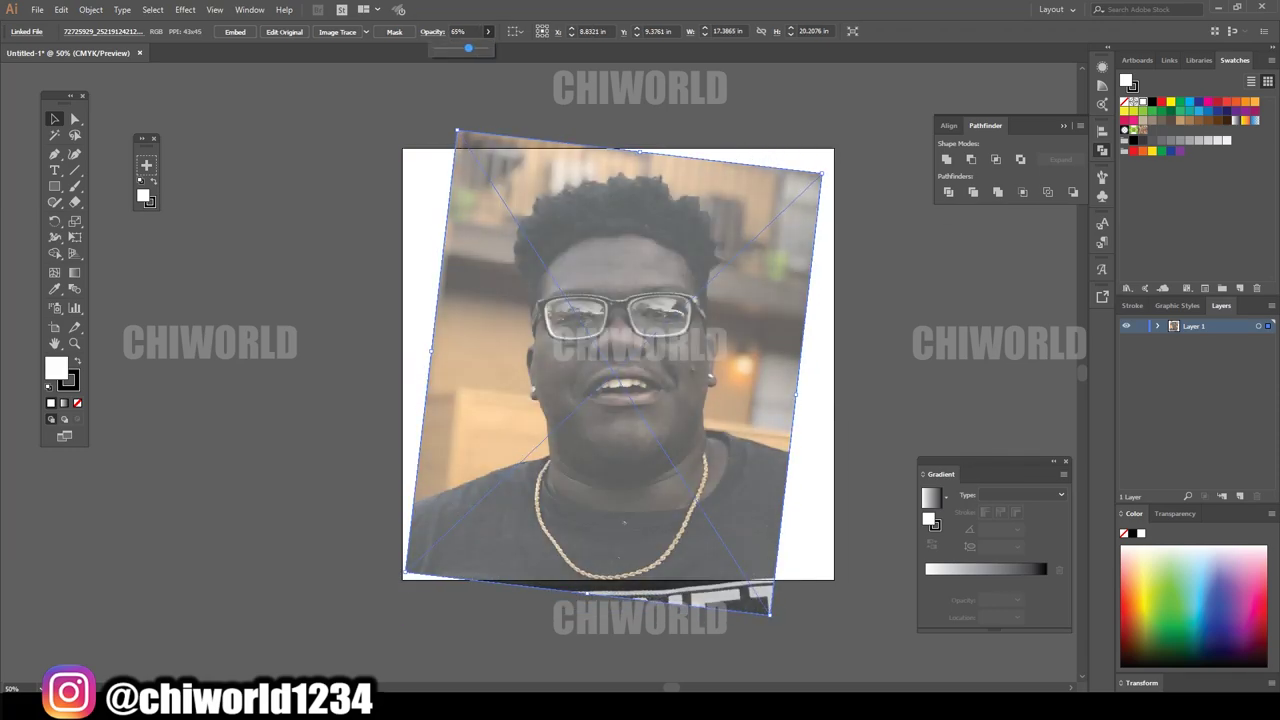
click(1140, 326)
click(1240, 496)
click(75, 186)
- Set up a Calligraphic Paintbrush for outlines and draw a test arc stroke
click(348, 31)
double_click(229, 60)
click(223, 206)
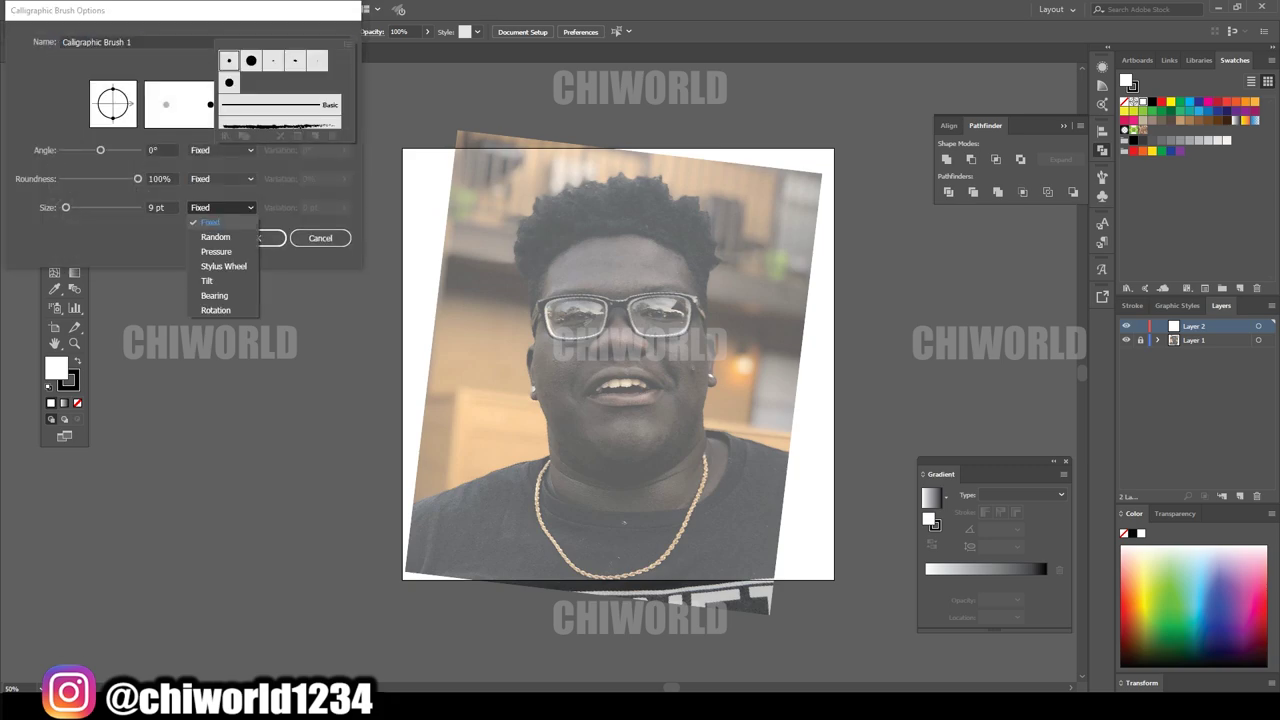
click(217, 257)
click(254, 237)
drag(282, 217, 347, 208)
- Thin the Paintbrush stroke to 0.75 pt, undoing the trial strokes
key(ctrl+z)
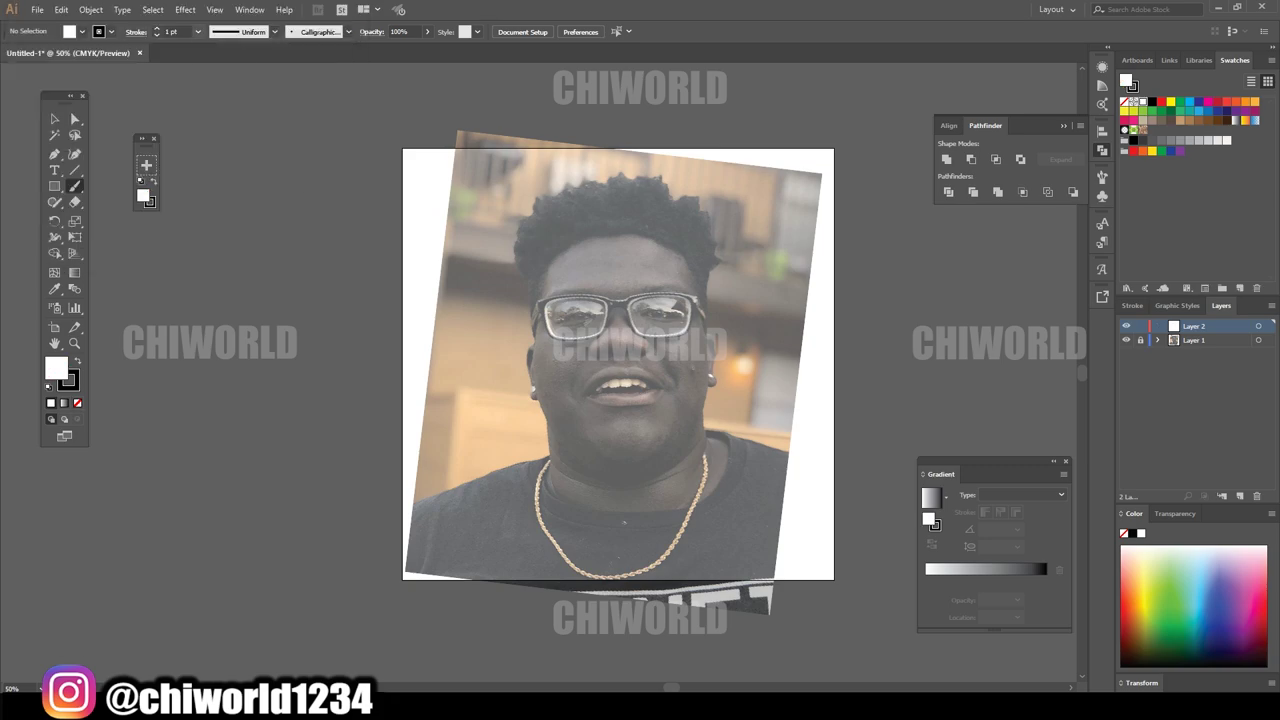
click(156, 35)
drag(329, 150, 378, 140)
key(ctrl+z)
- Trace the curve under the nose tip, the nostril line and both sides of the nose
key(ctrl+plus)
key(ctrl+plus)
key(ctrl+plus)
key(ctrl+plus)
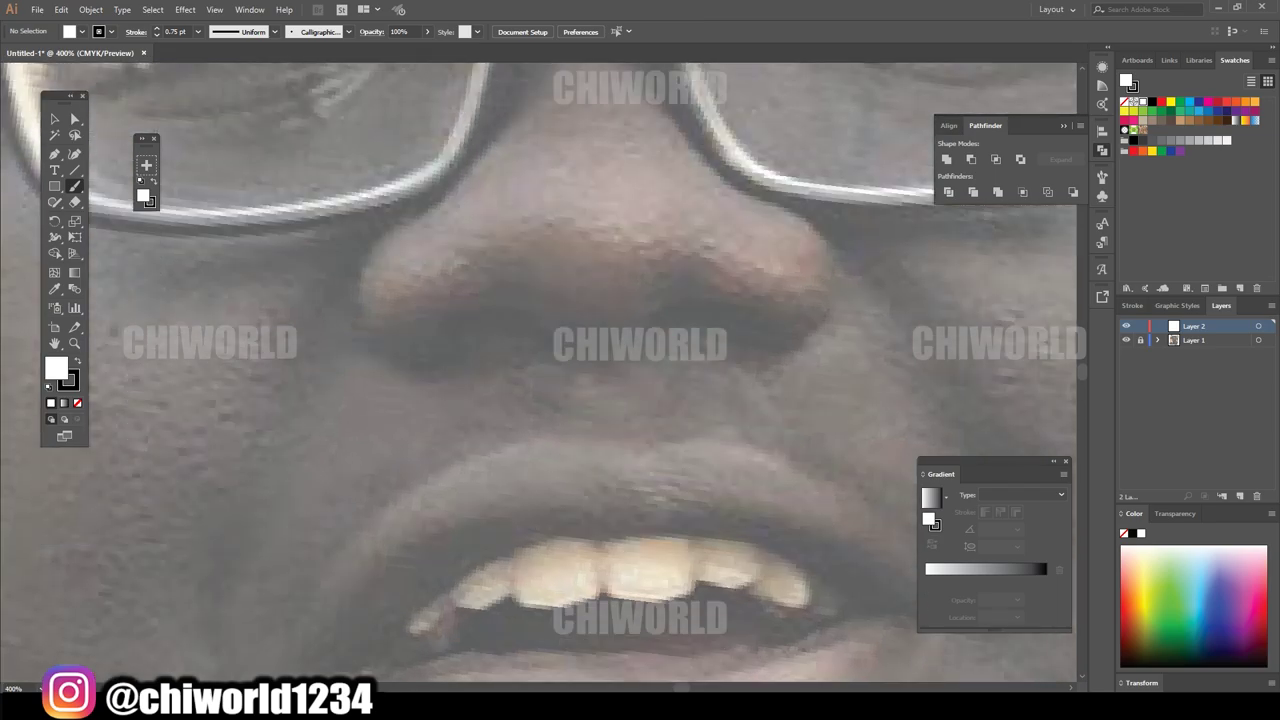
mouse_move(536, 335)
mouse_down()
mouse_move(614, 343)
mouse_move(743, 303)
mouse_move(755, 312)
mouse_up()
drag(437, 327, 524, 322)
scroll(524, 322, up, 1)
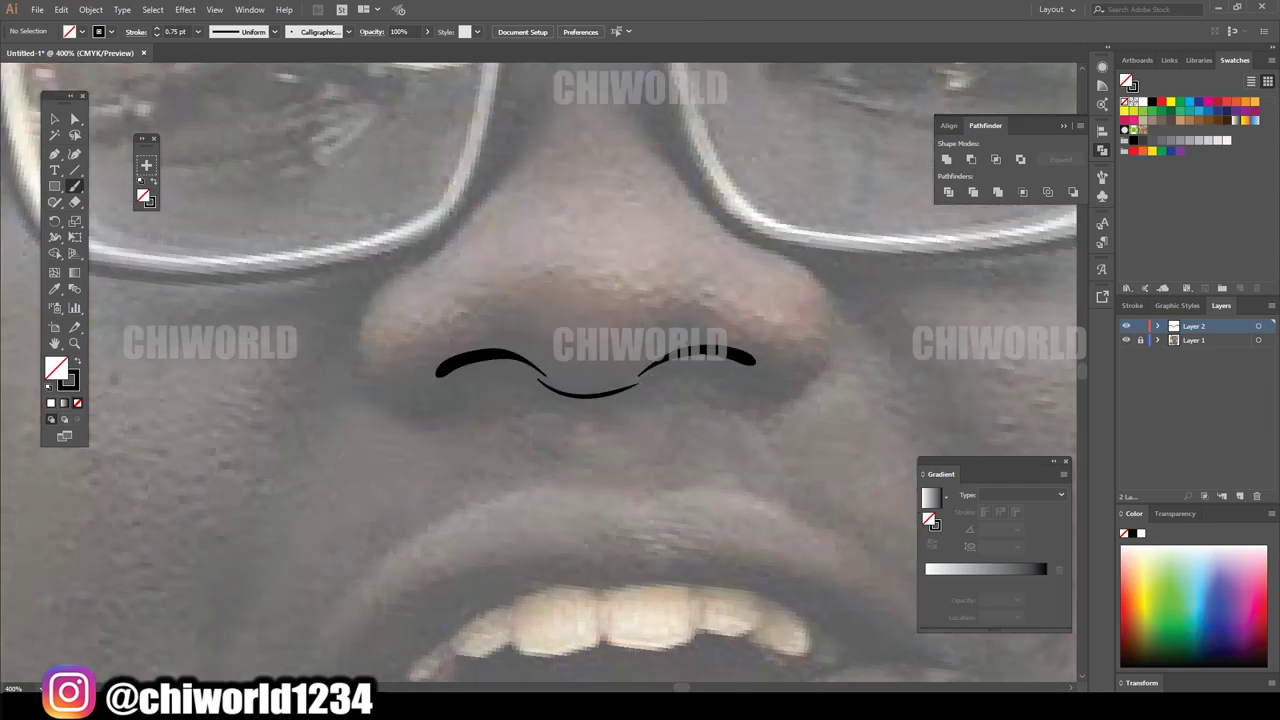
mouse_move(460, 402)
mouse_down()
mouse_move(346, 320)
mouse_move(398, 268)
mouse_up()
mouse_move(722, 383)
mouse_down()
mouse_move(748, 238)
mouse_move(712, 216)
mouse_up()
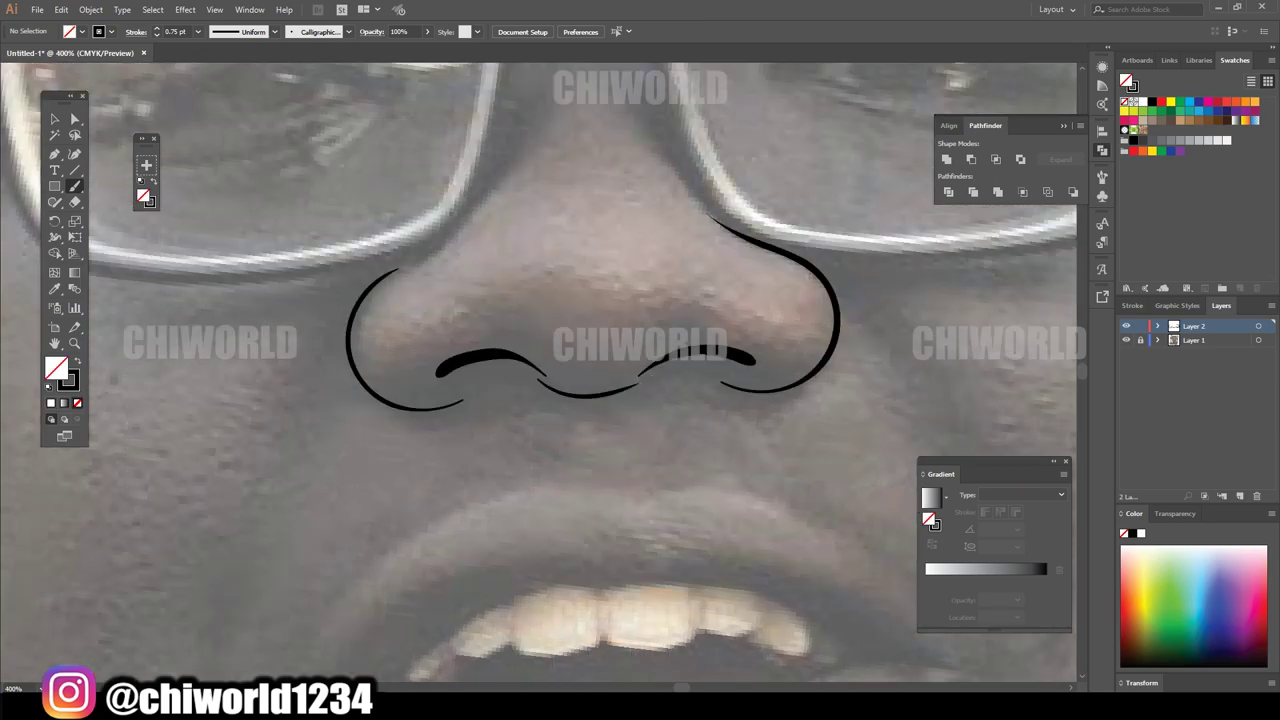
scroll(640, 370, down, 1)
scroll(640, 370, down, 1)
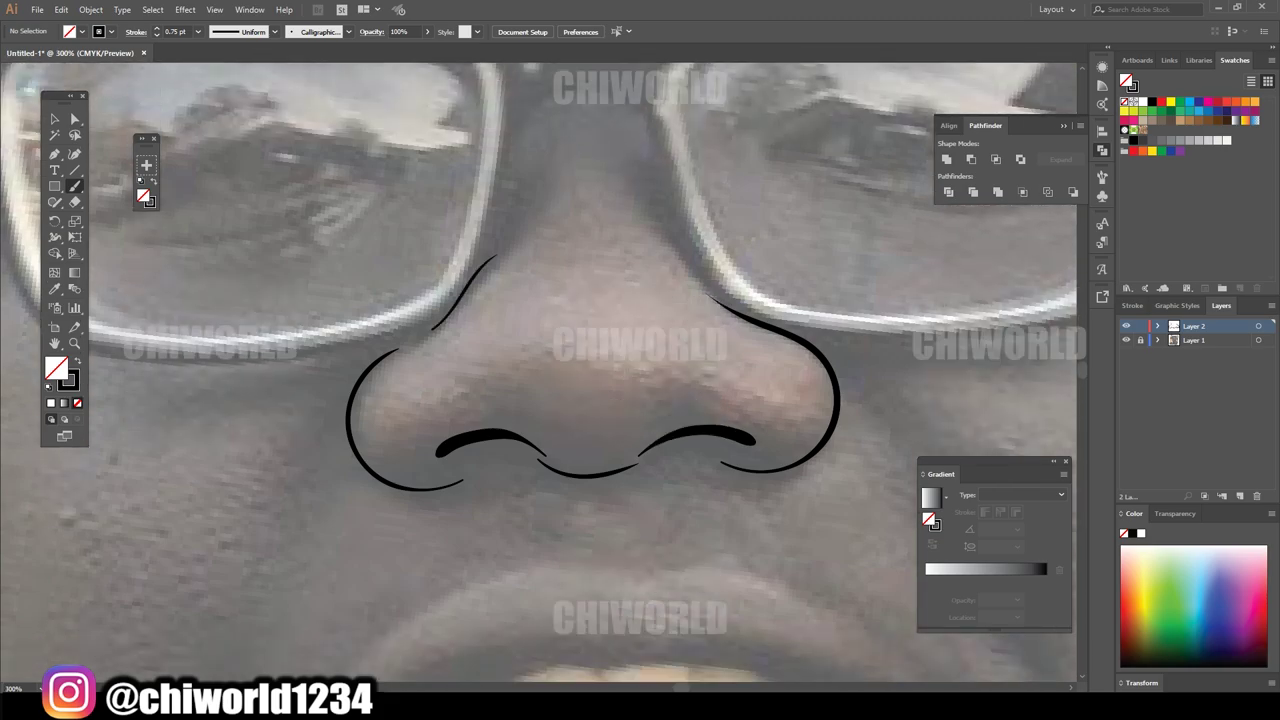
scroll(640, 370, down, 3)
- Trace the lip edges, the creases beside the mouth and the chin line
mouse_move(196, 528)
mouse_down()
mouse_move(285, 512)
mouse_move(486, 386)
mouse_move(866, 480)
mouse_move(357, 322)
mouse_move(628, 294)
mouse_move(850, 452)
mouse_up()
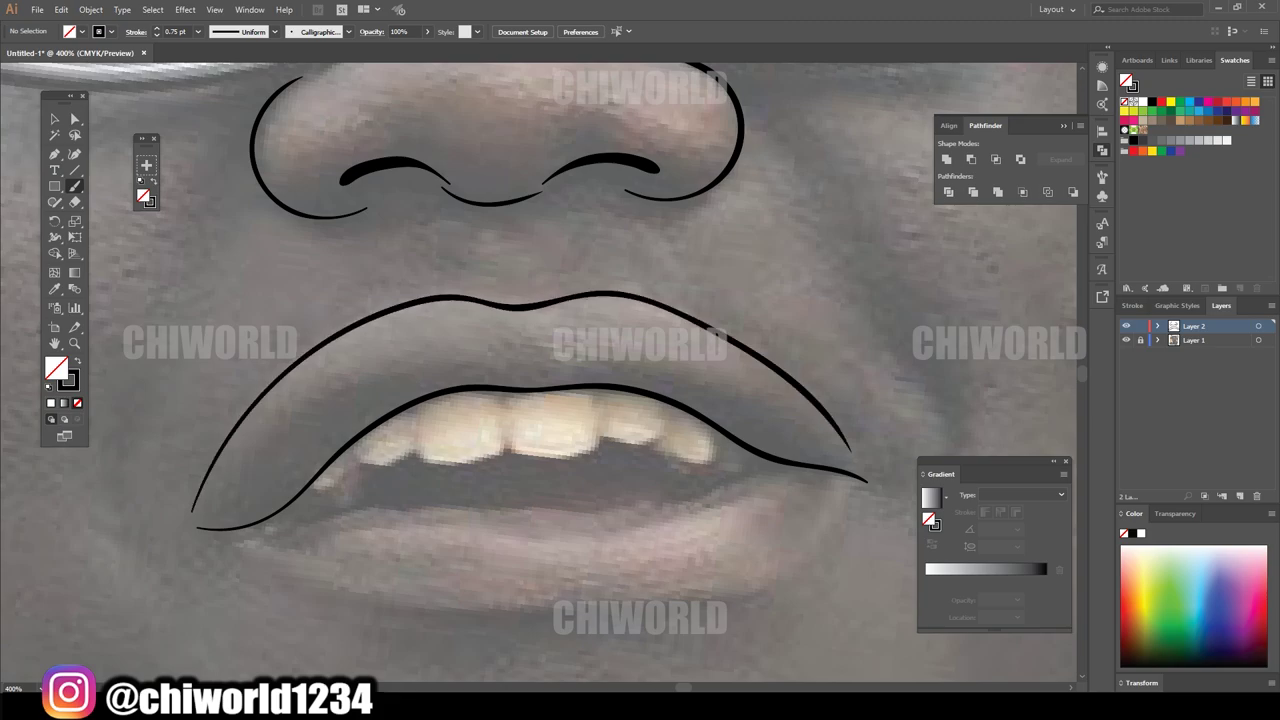
mouse_move(298, 575)
mouse_down()
mouse_move(438, 615)
mouse_move(790, 582)
mouse_move(850, 492)
mouse_up()
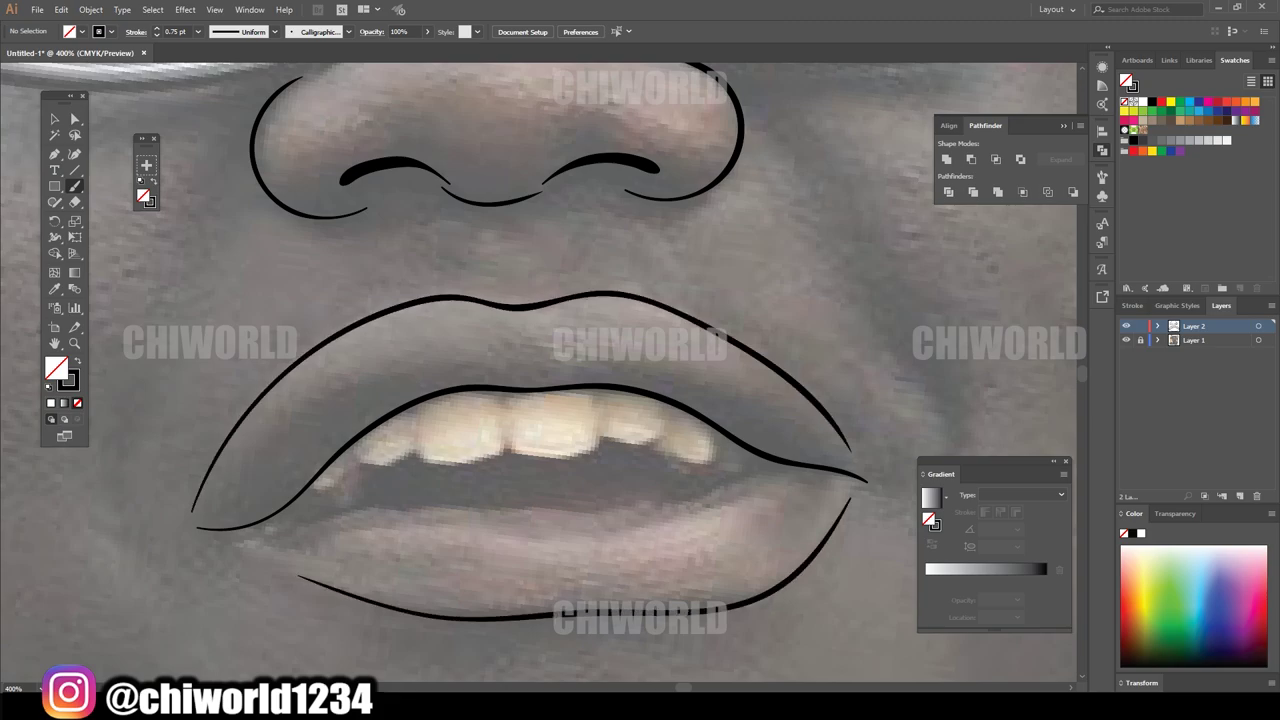
drag(302, 524, 818, 470)
key(ctrl+minus)
key(ctrl+minus)
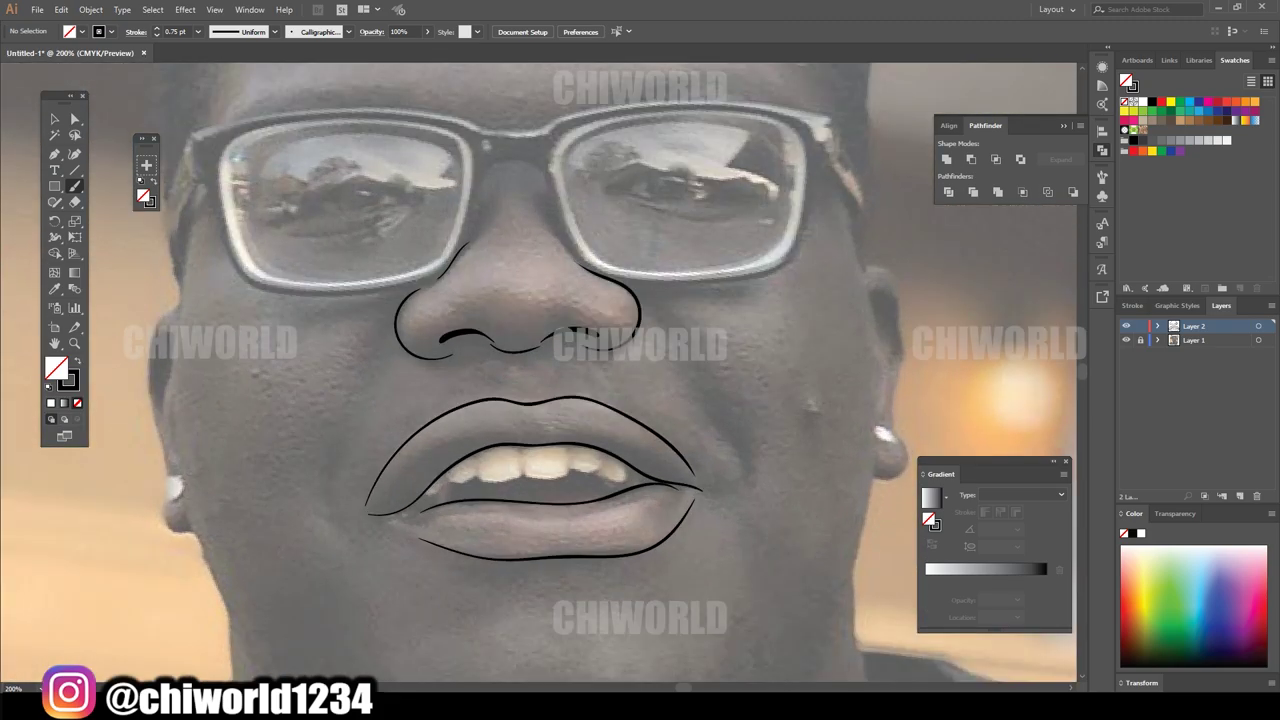
drag(330, 450, 334, 516)
drag(700, 400, 748, 476)
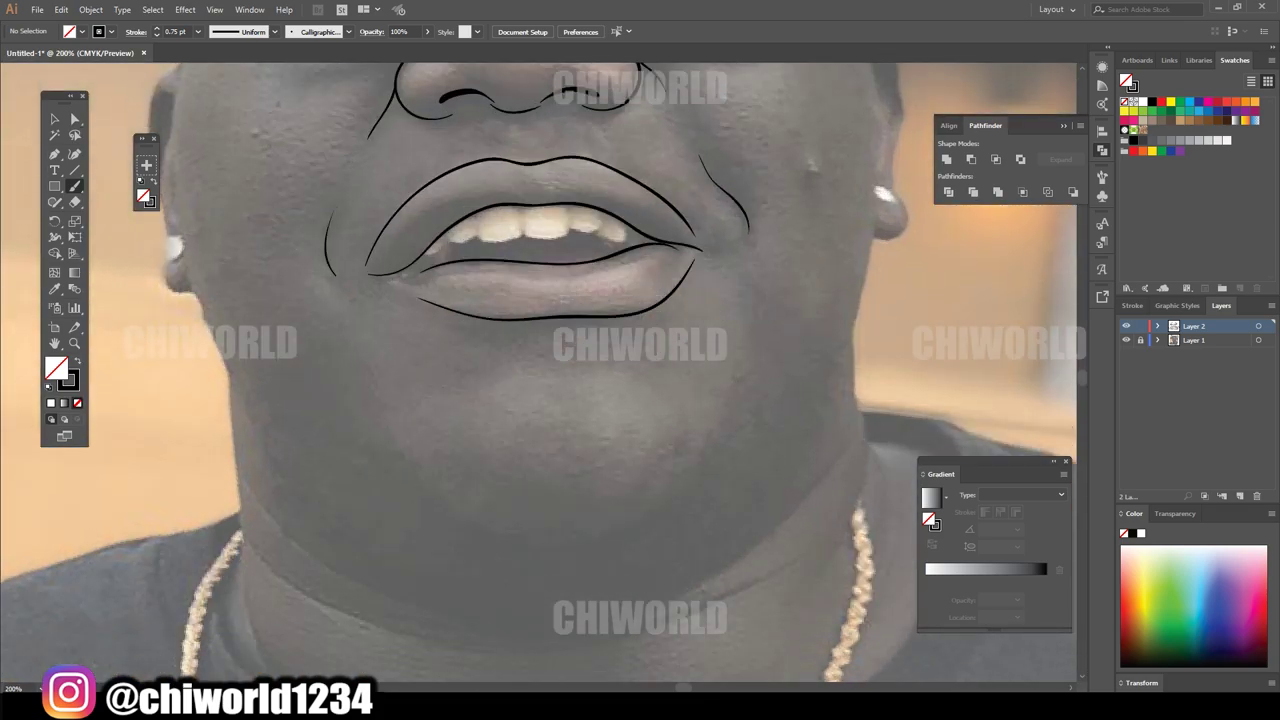
drag(410, 488, 704, 462)
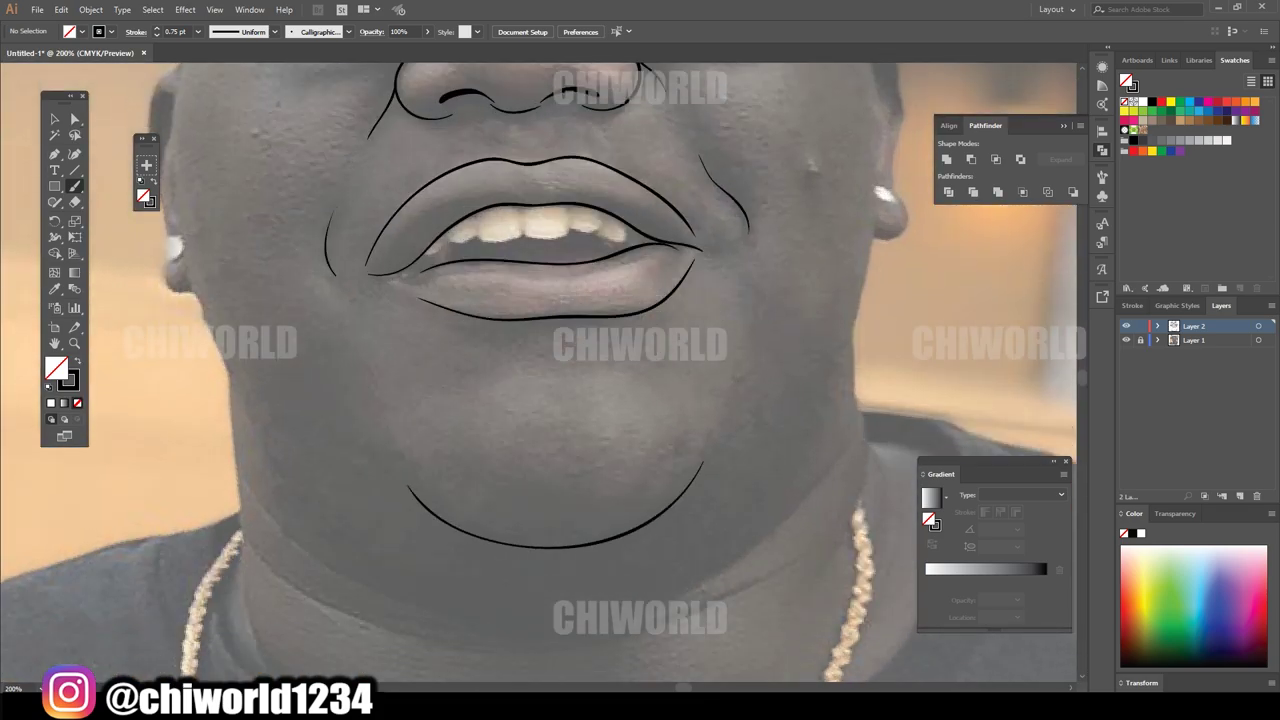
- Paint the glasses frame top, inner lens edge and right lens edge solid black with the Blob Brush
key(shift+b)
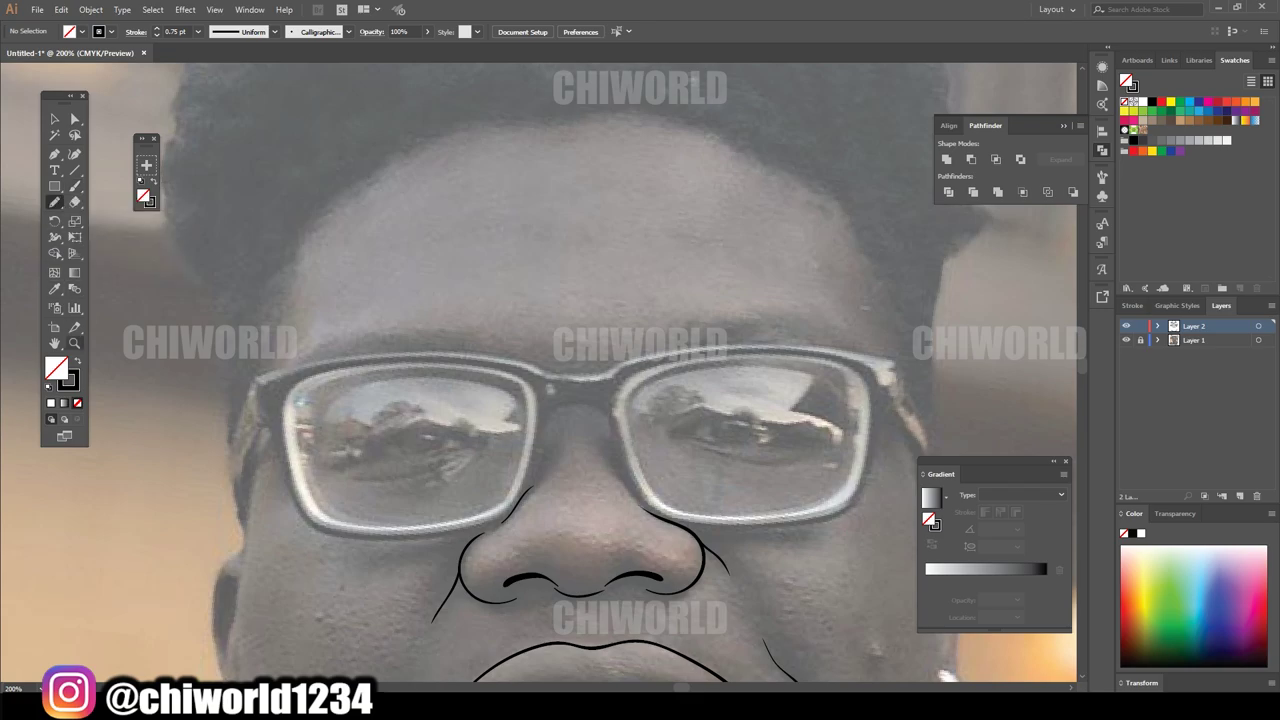
key(ctrl+plus)
key(ctrl+plus)
key(ctrl+plus)
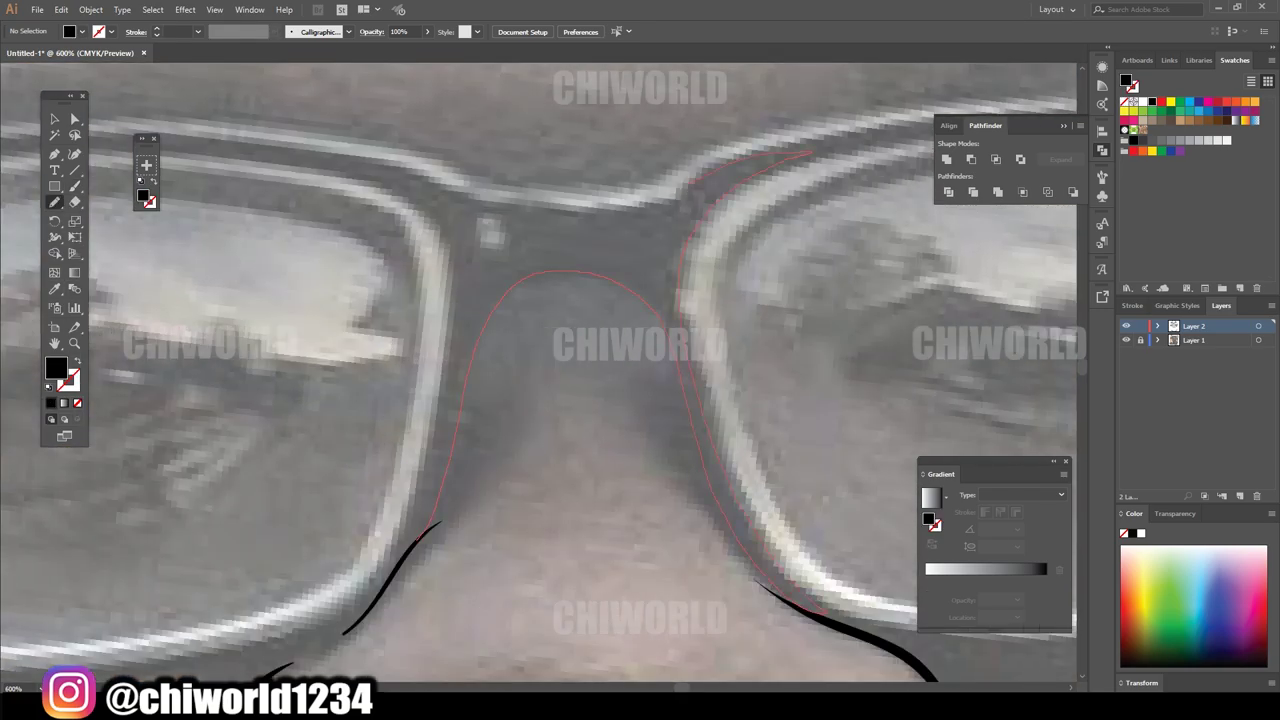
drag(690, 185, 310, 144)
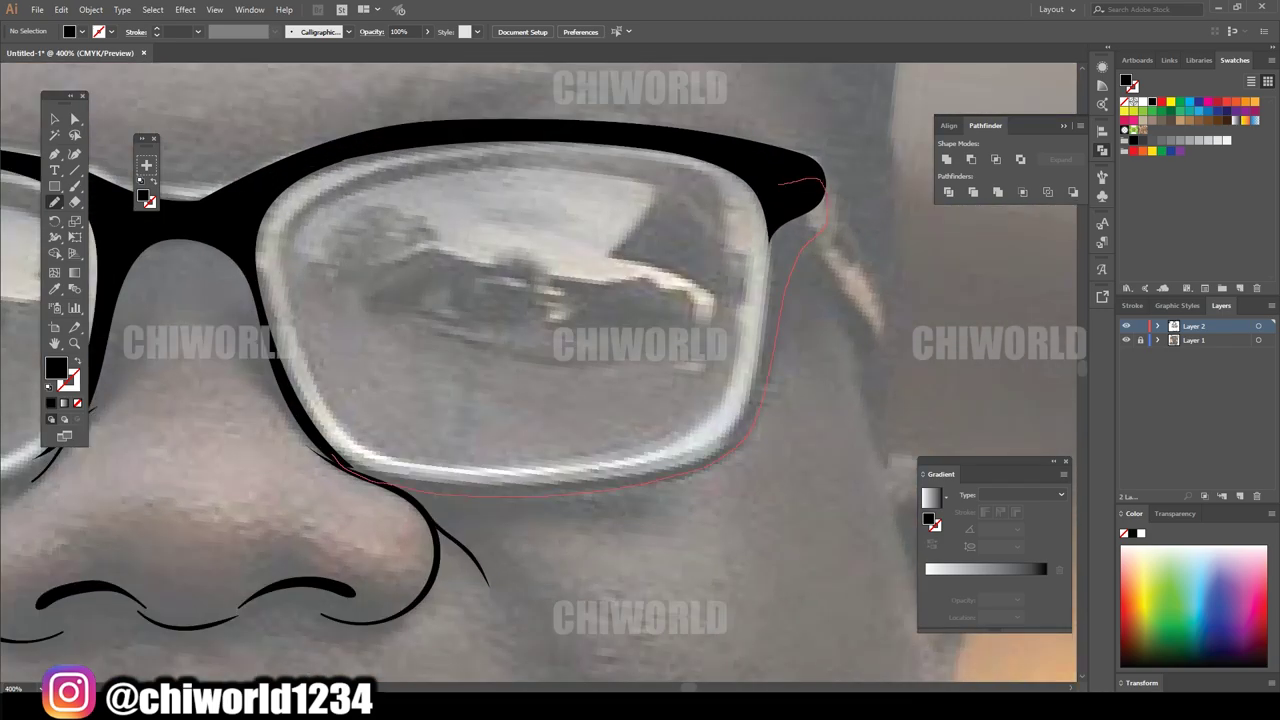
drag(780, 183, 733, 383)
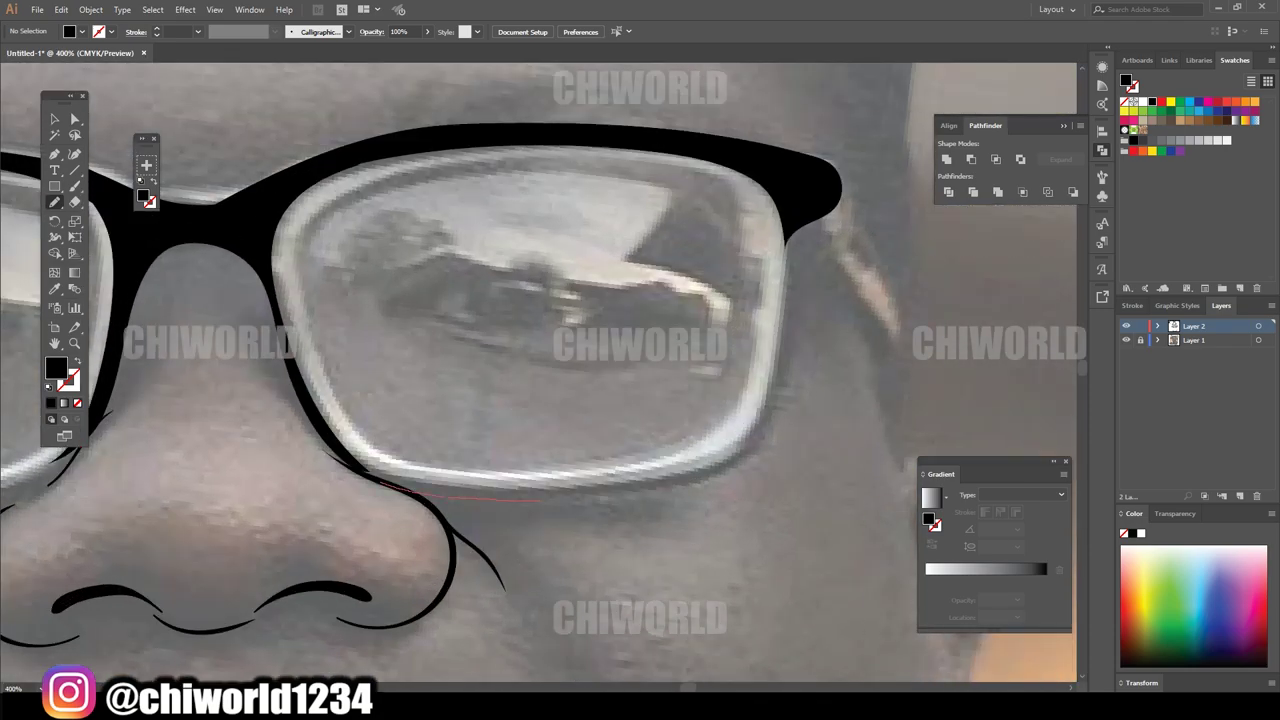
drag(786, 216, 720, 455)
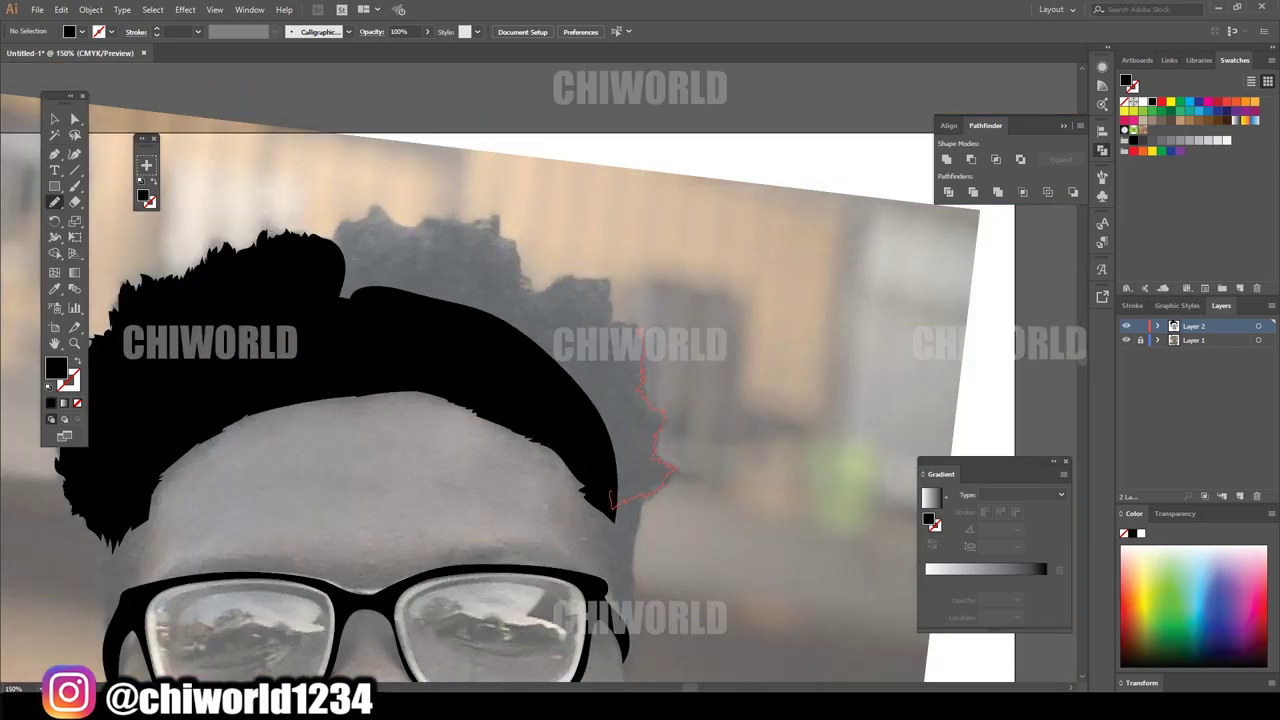
- Fill the right side of the hair and the mouth opening solid black
drag(493, 220, 518, 340)
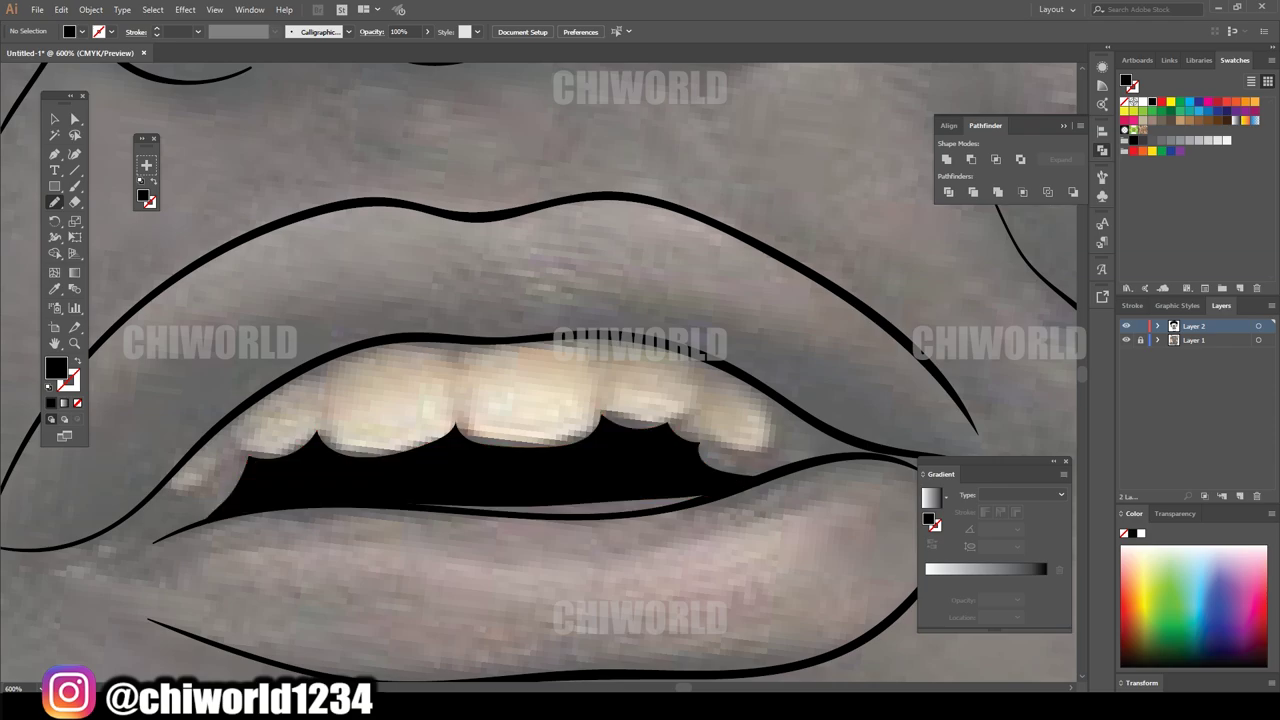
drag(370, 493, 450, 505)
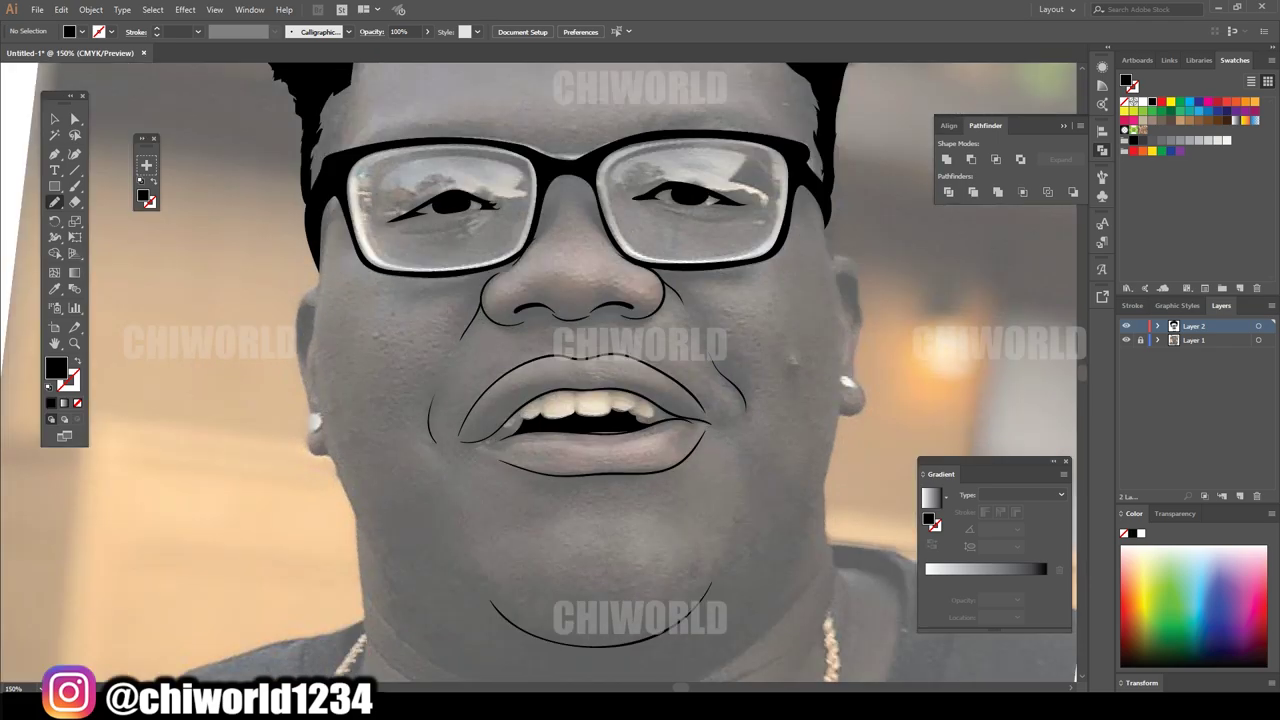
- Switch to a black stroke with no fill and outline both sides of the face and the jaw, then undo the jaw stroke
key(shift+x)
mouse_move(376, 553)
mouse_down()
mouse_move(314, 362)
mouse_move(316, 222)
mouse_up()
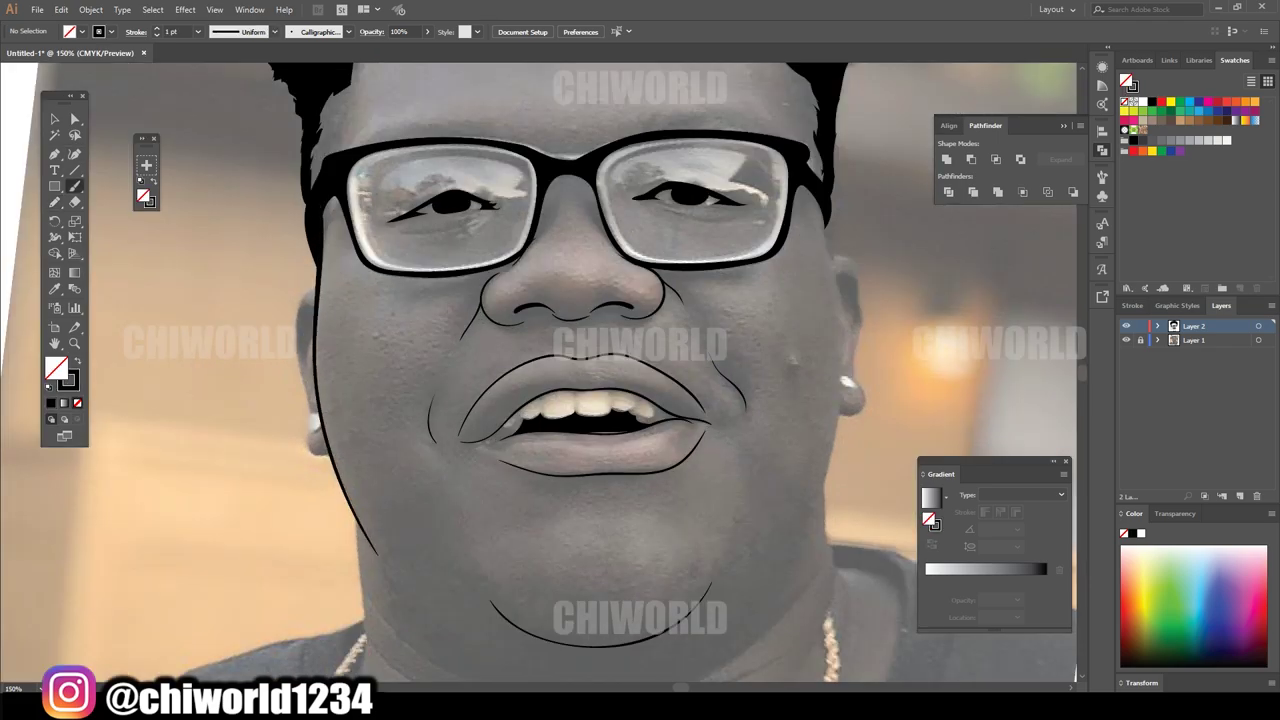
mouse_move(800, 536)
mouse_down()
mouse_move(844, 330)
mouse_move(822, 165)
mouse_up()
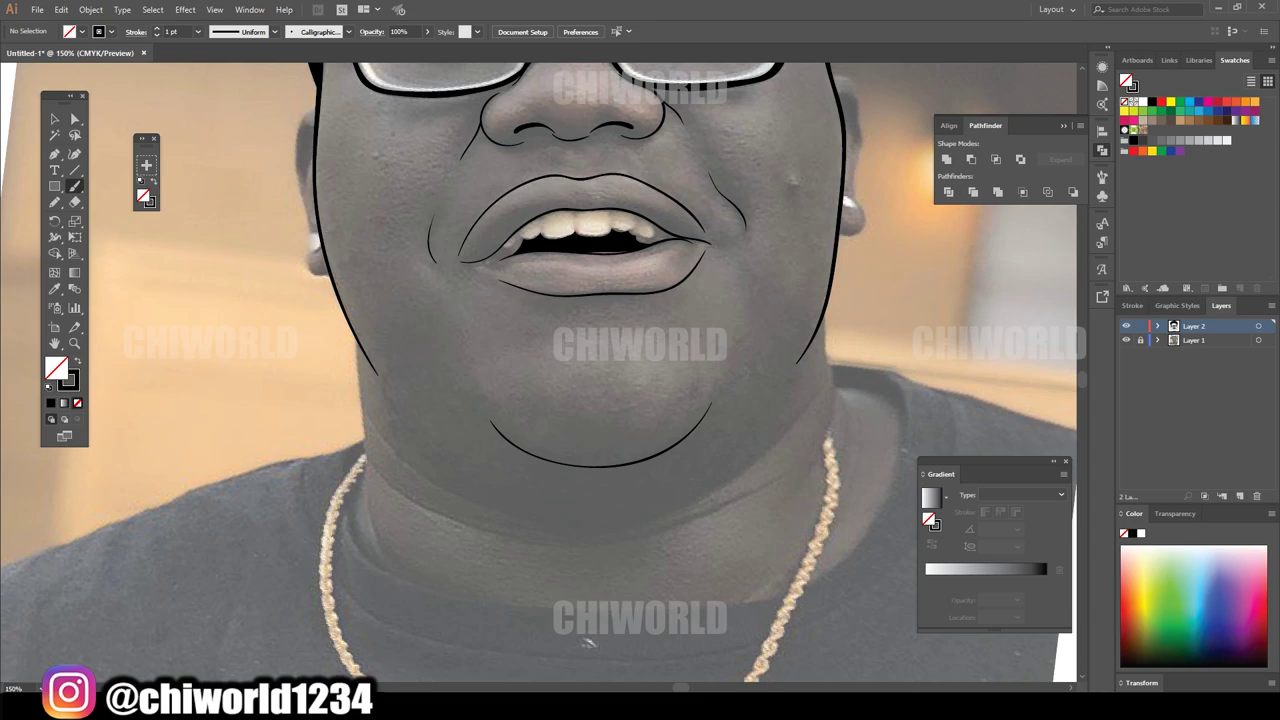
mouse_move(404, 462)
mouse_down()
mouse_move(700, 500)
mouse_move(790, 424)
mouse_up()
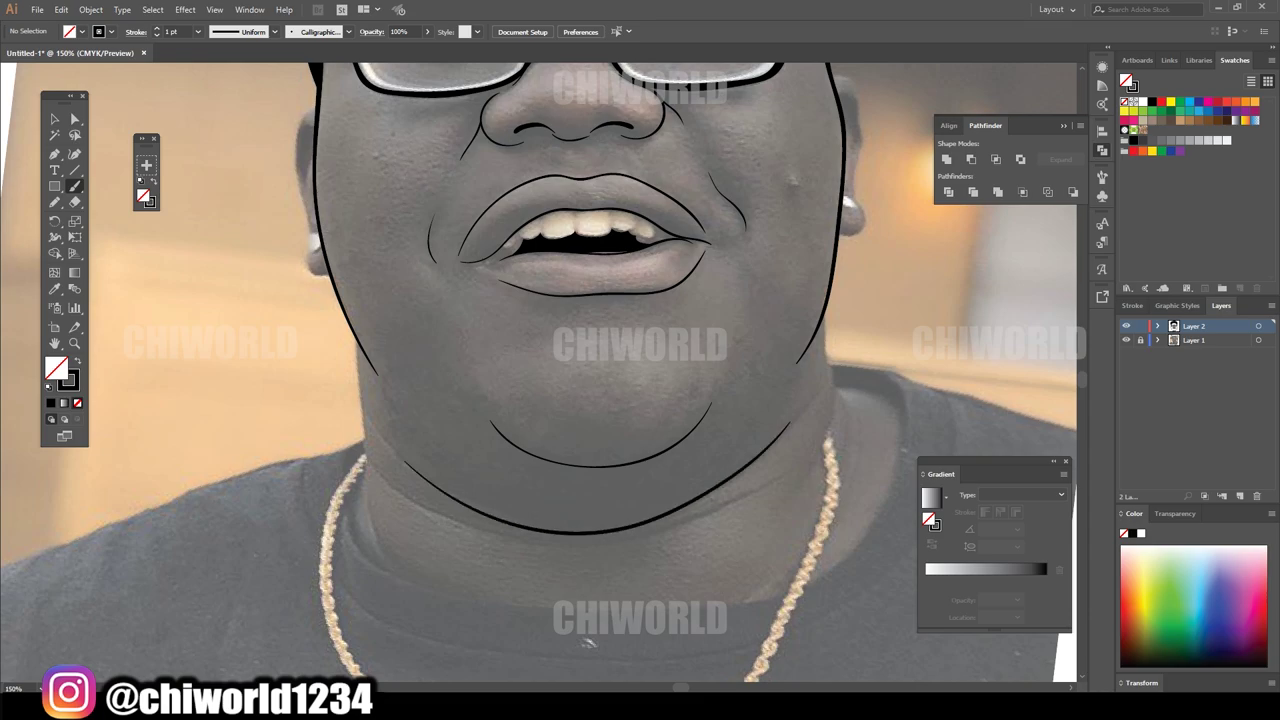
key(ctrl+0)
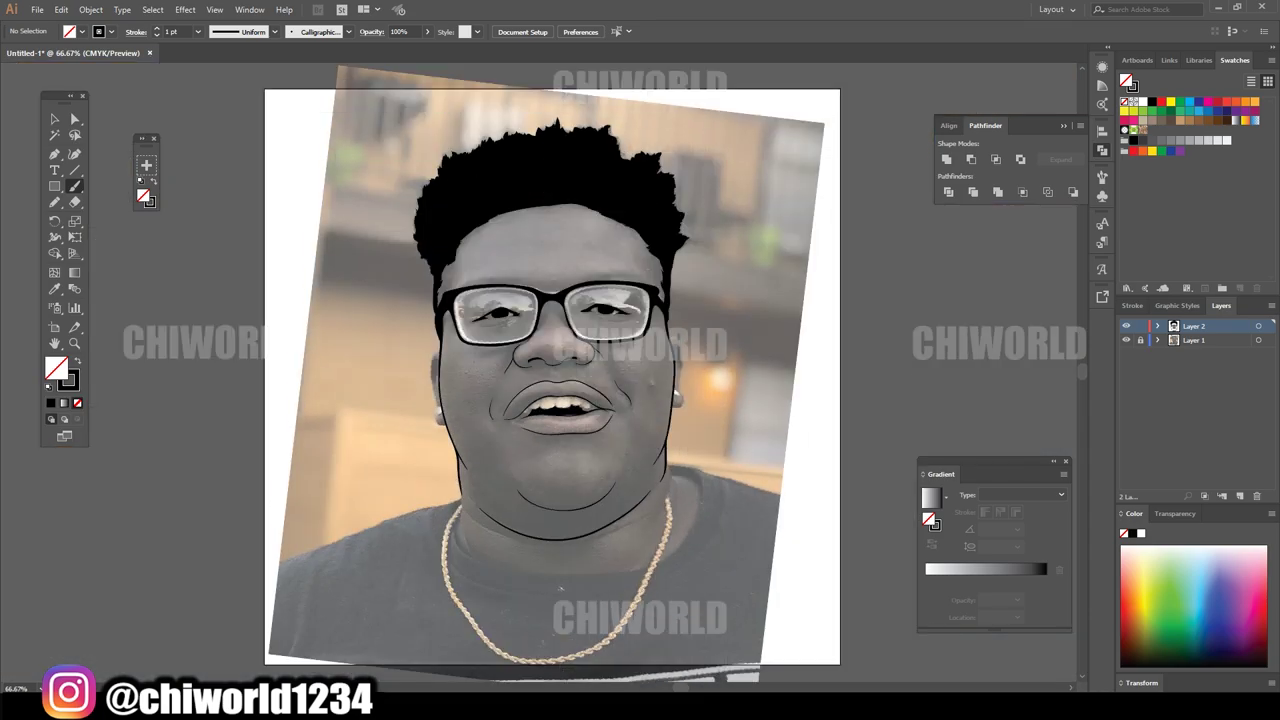
key(v)
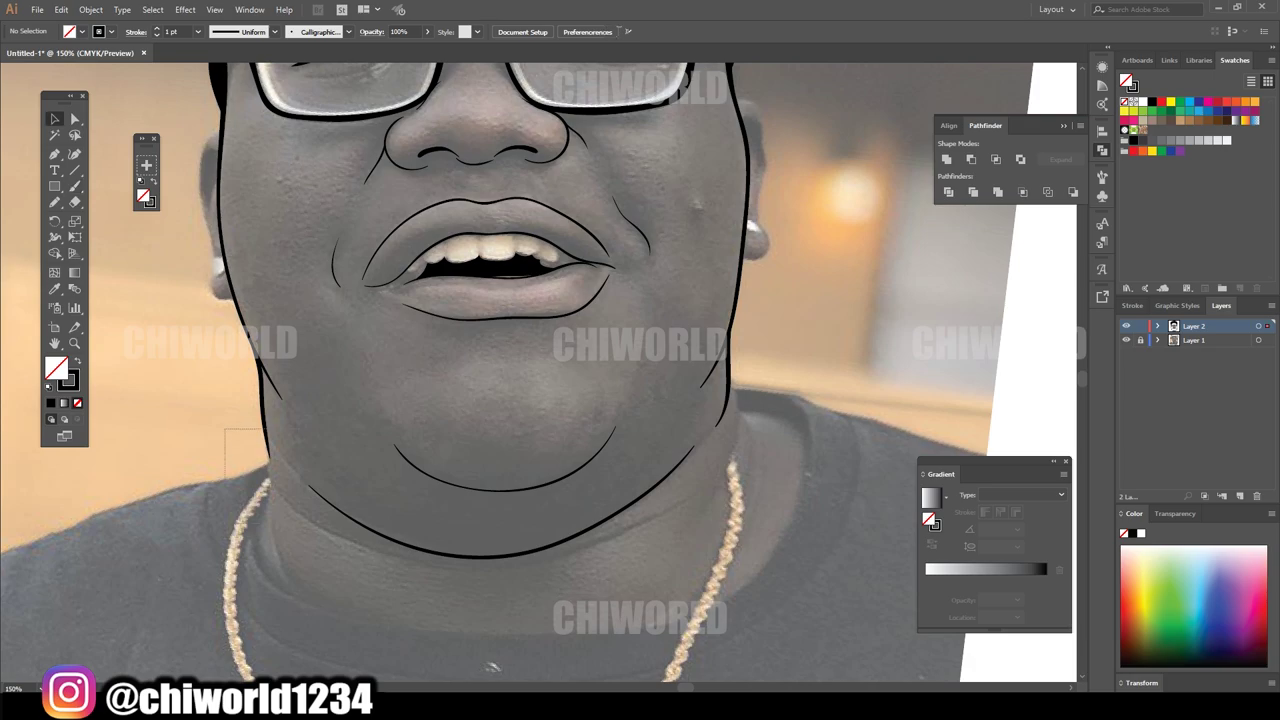
key(ctrl+z)
key(ctrl+z)
key(ctrl+z)
key(b)
- Redraw the right jaw outline, trace both ears, and hide Layer 1 to check the lines
mouse_move(730, 324)
mouse_down()
mouse_move(729, 372)
mouse_move(650, 590)
mouse_move(550, 600)
mouse_move(383, 556)
mouse_move(270, 506)
mouse_move(262, 376)
mouse_up()
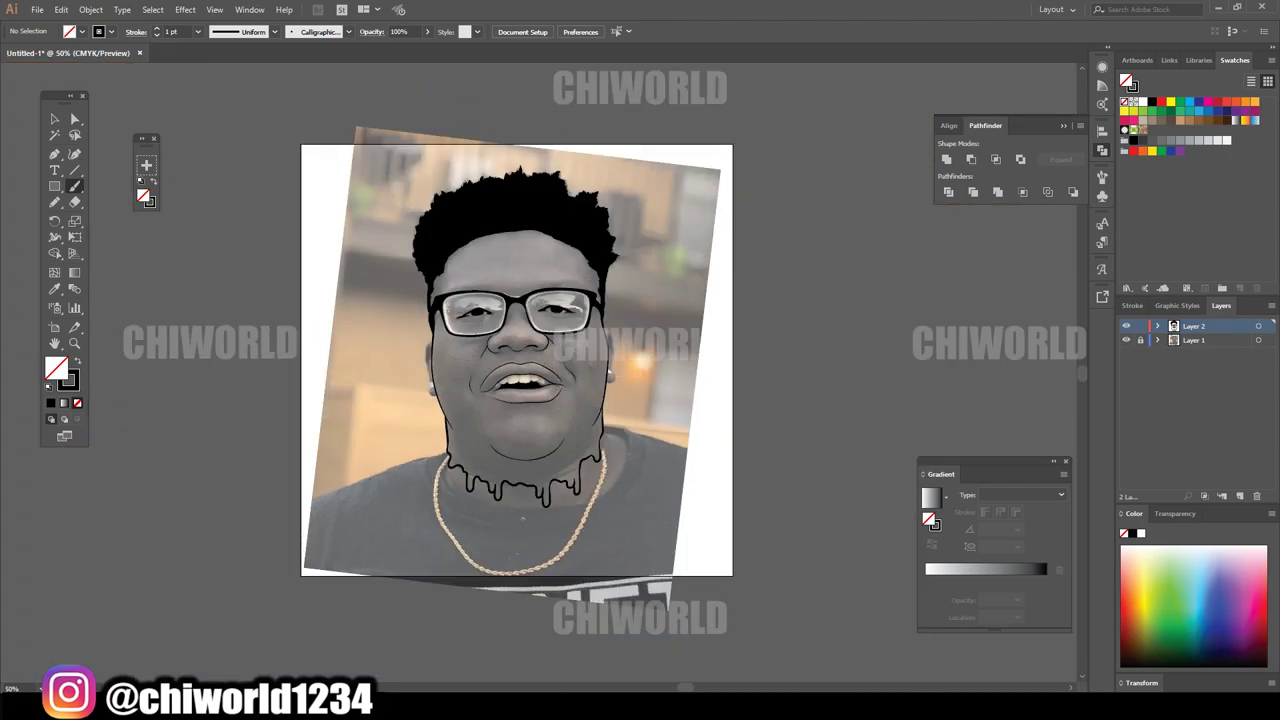
scroll(426, 360, up, 6)
mouse_move(505, 597)
mouse_down()
mouse_move(440, 470)
mouse_move(405, 272)
mouse_move(455, 138)
mouse_up()
scroll(455, 138, down, 3)
scroll(680, 500, up, 3)
mouse_move(668, 522)
mouse_down()
mouse_move(708, 369)
mouse_move(660, 200)
mouse_up()
scroll(660, 200, down, 4)
click(1126, 340)
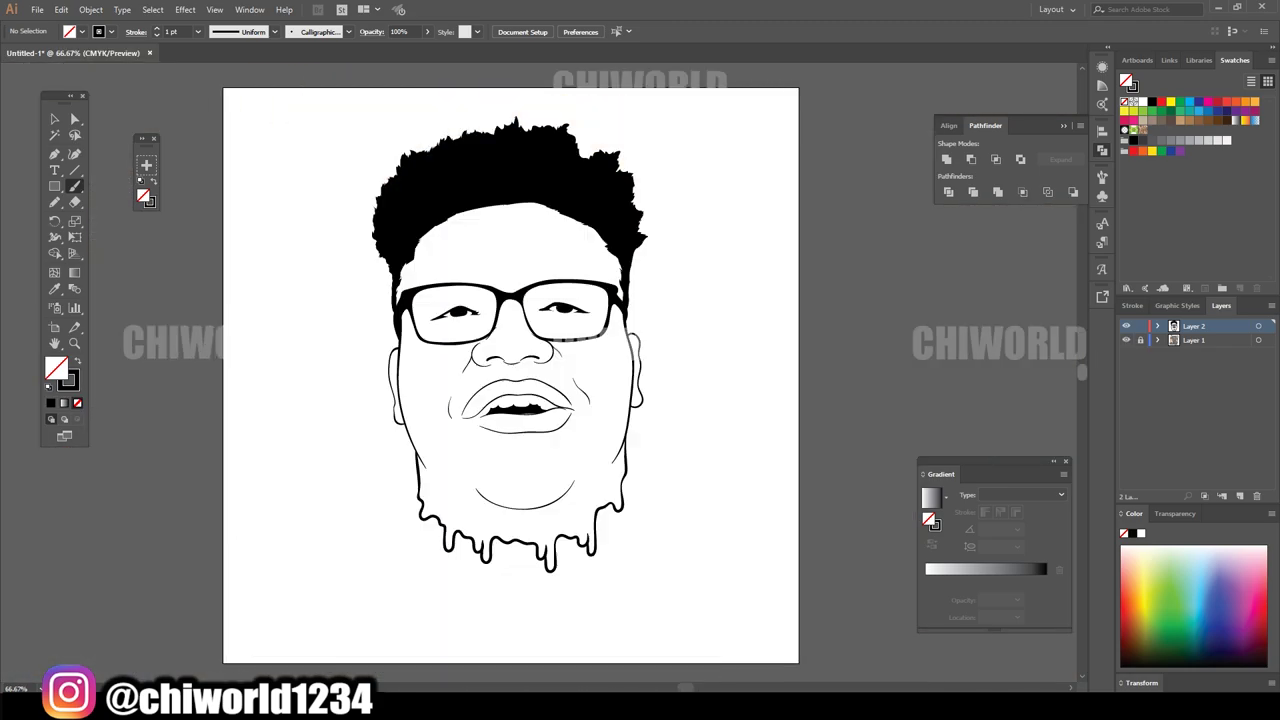
scroll(538, 516, up, 3)
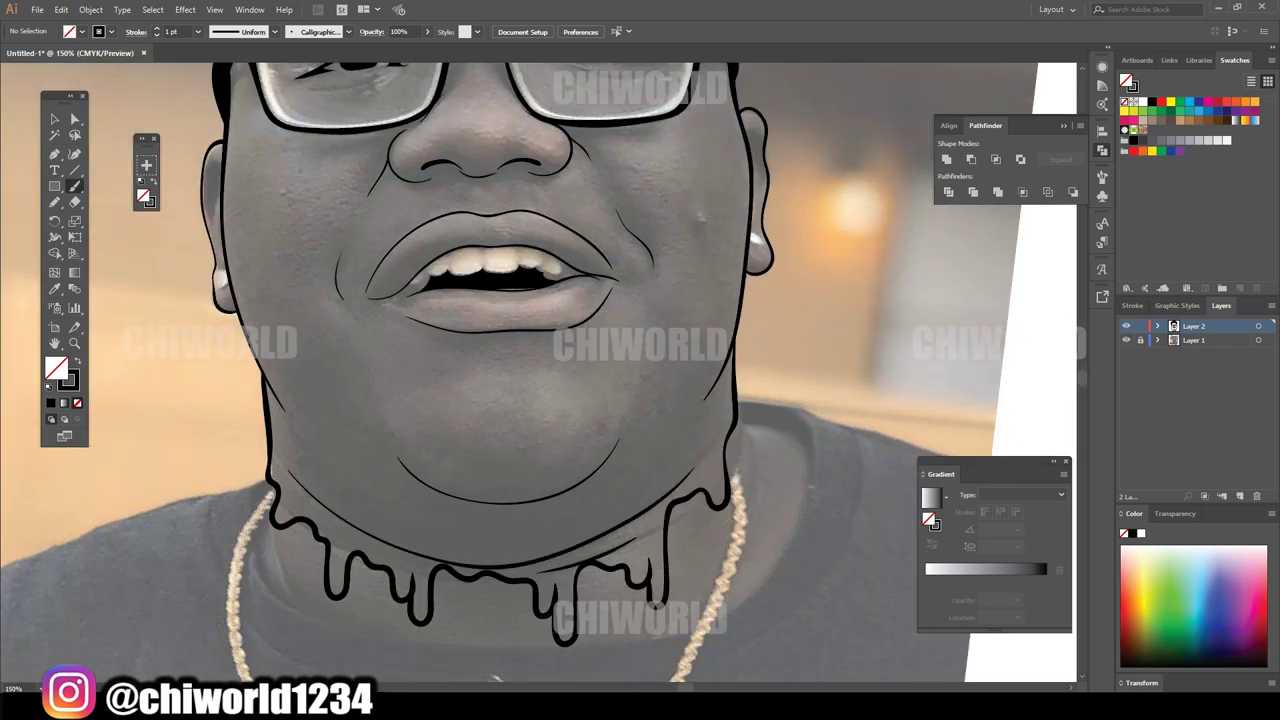
- Switch to the Blob Brush with black fill and fill the centre drips
key(shift+x)
key(shift+b)
scroll(480, 670, up, 2)
scroll(440, 650, up, 3)
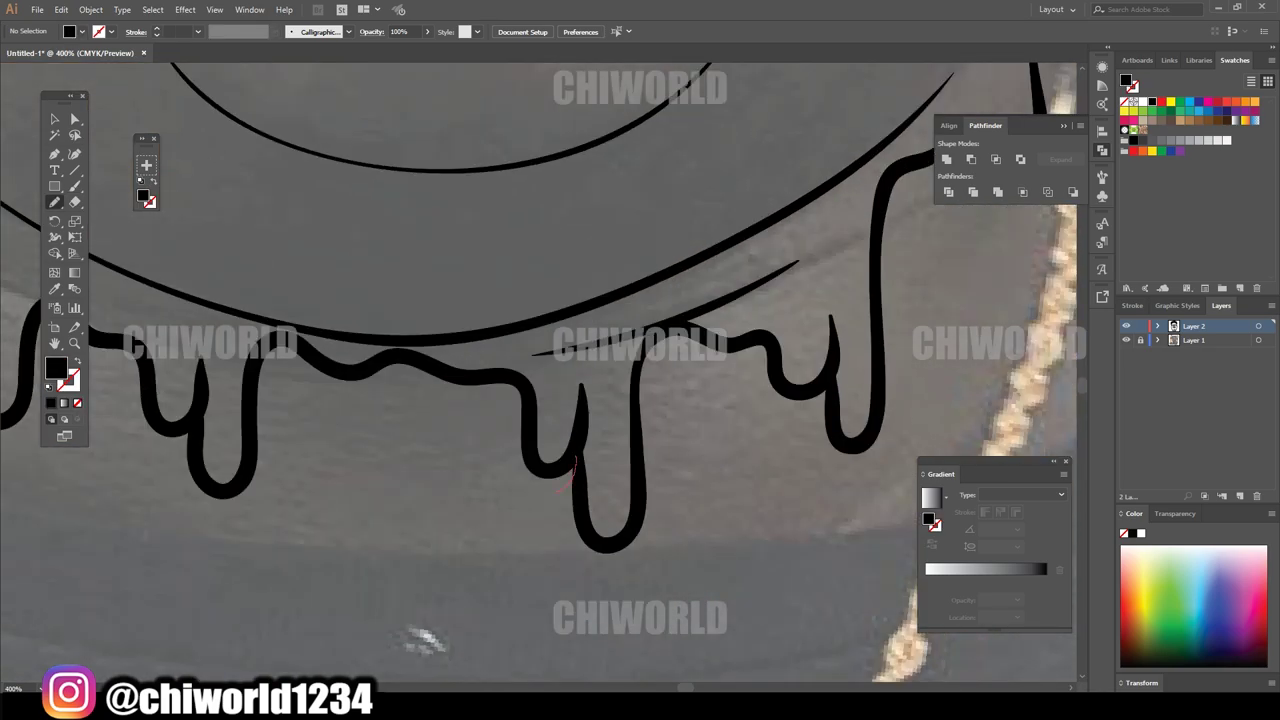
scroll(425, 640, down, 3)
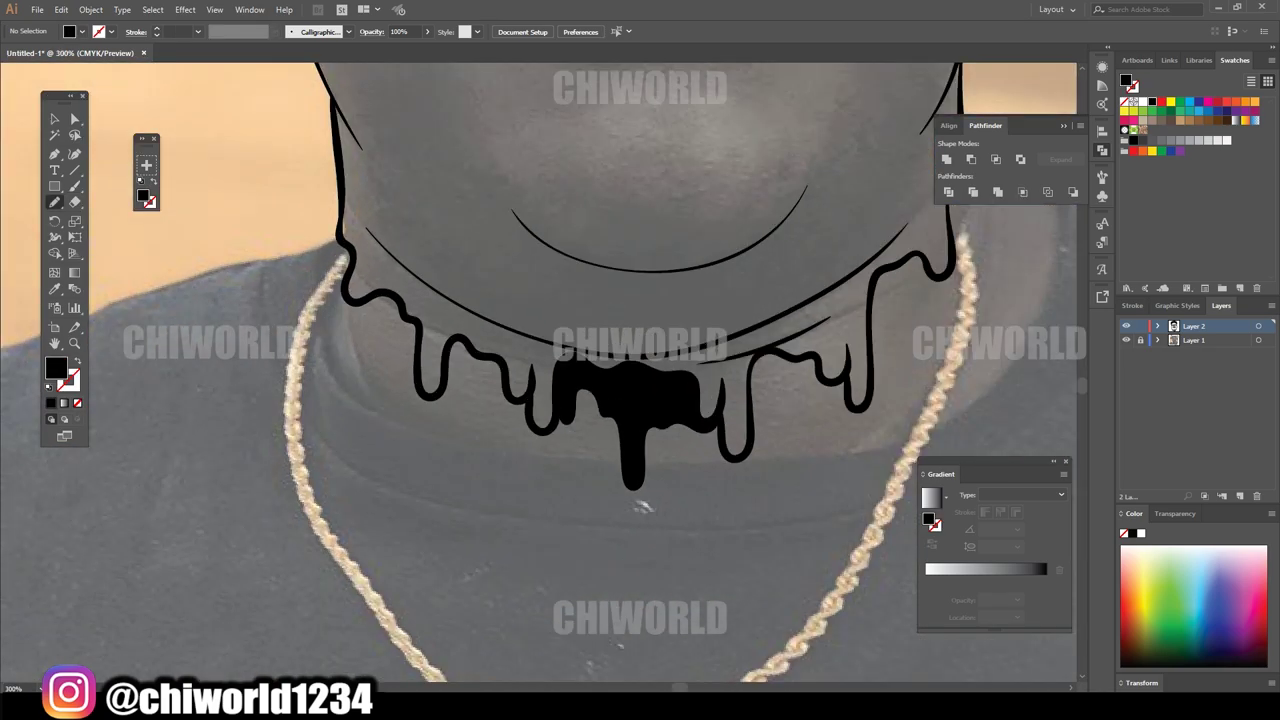
scroll(808, 678, up, 3)
drag(454, 459, 545, 420)
- Fill the left, right and last remaining drips solid black
drag(325, 518, 368, 328)
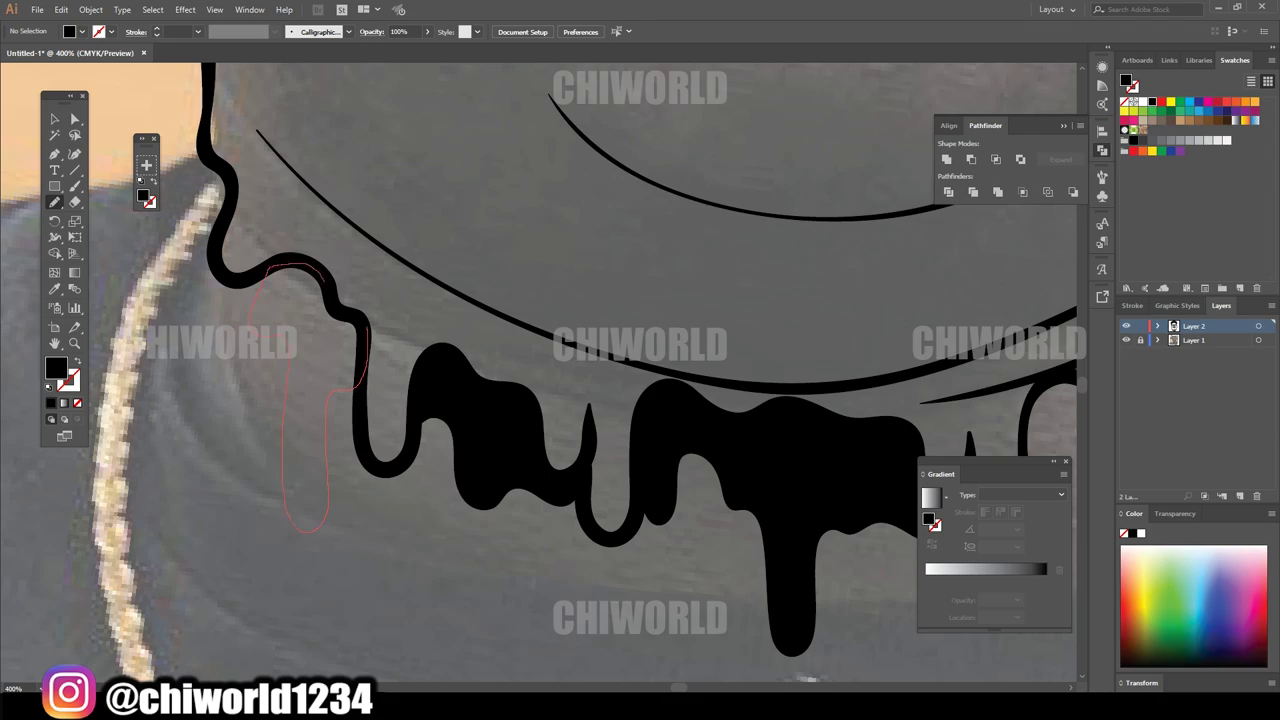
scroll(640, 450, down, 3)
scroll(640, 450, up, 3)
mouse_move(450, 470)
mouse_down()
mouse_move(548, 352)
mouse_move(450, 465)
mouse_up()
drag(800, 232, 690, 300)
scroll(640, 400, down, 5)
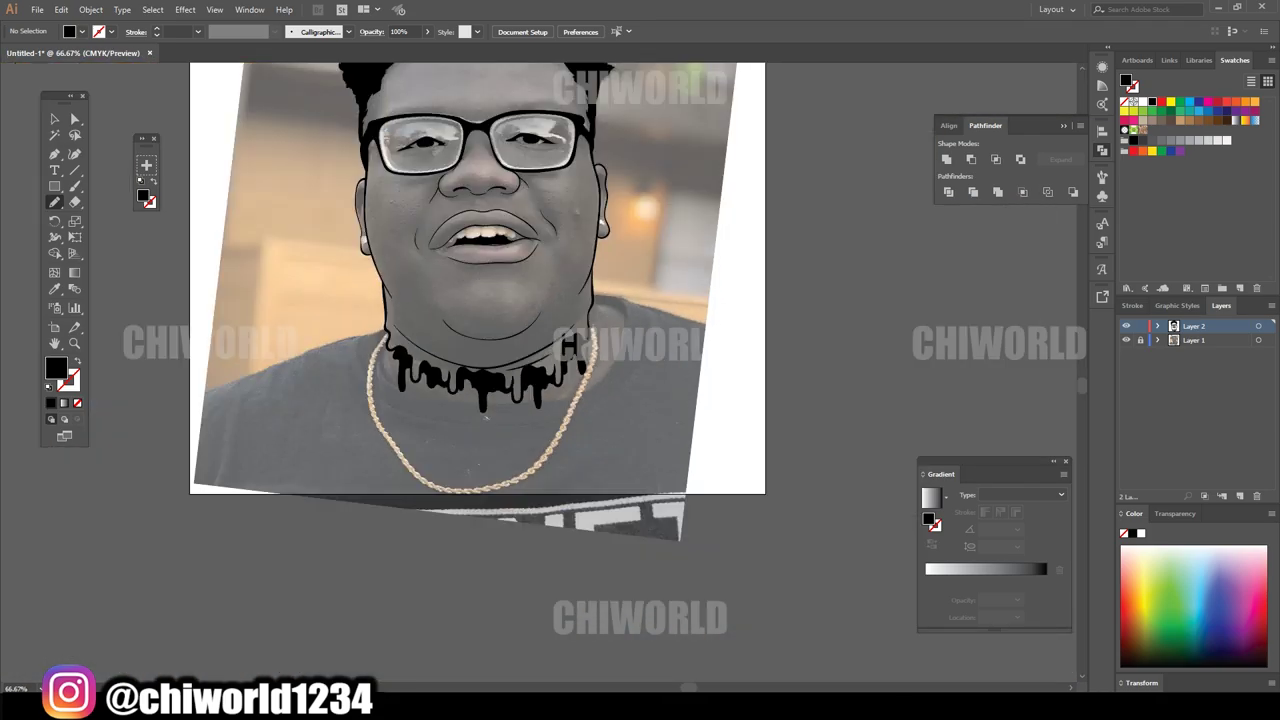
scroll(640, 400, up, 2)
scroll(395, 405, up, 2)
- Fill the ear outline solid black with the Blob Brush
scroll(395, 405, up, 2)
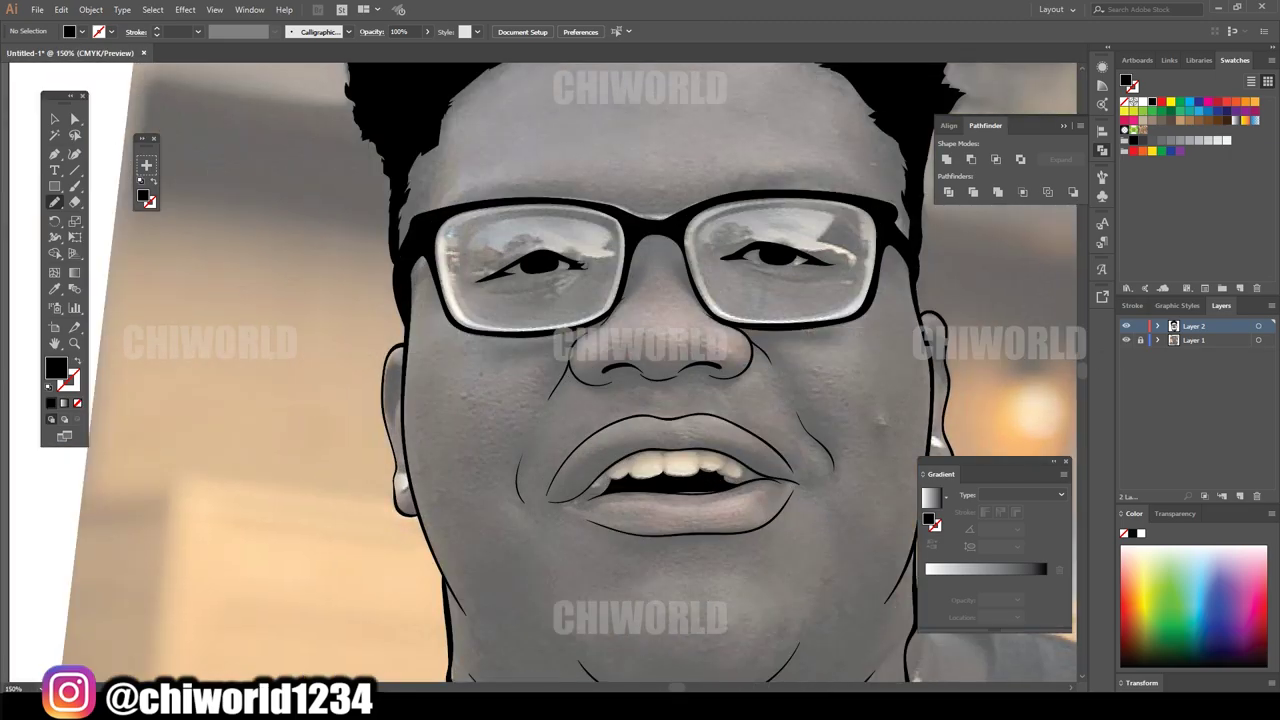
scroll(395, 405, up, 2)
drag(366, 364, 366, 366)
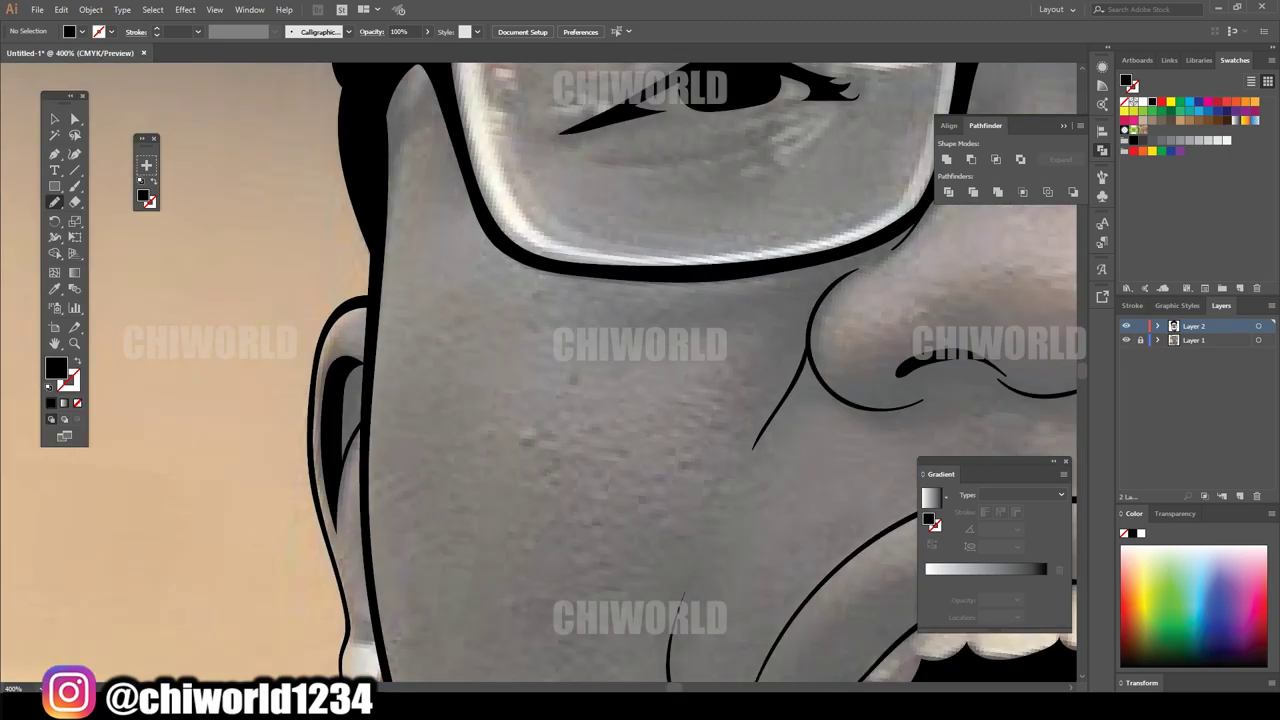
scroll(640, 400, down, 3)
scroll(800, 380, up, 4)
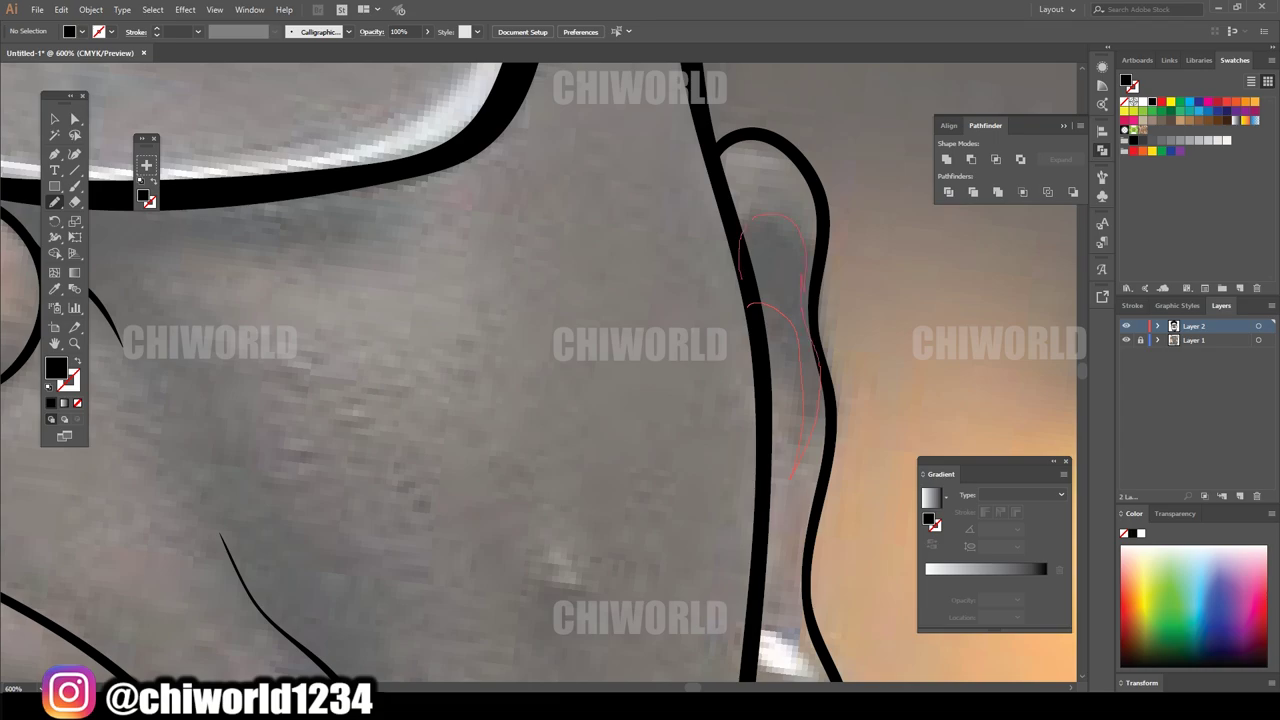
scroll(790, 334, down, 3)
scroll(790, 334, up, 1)
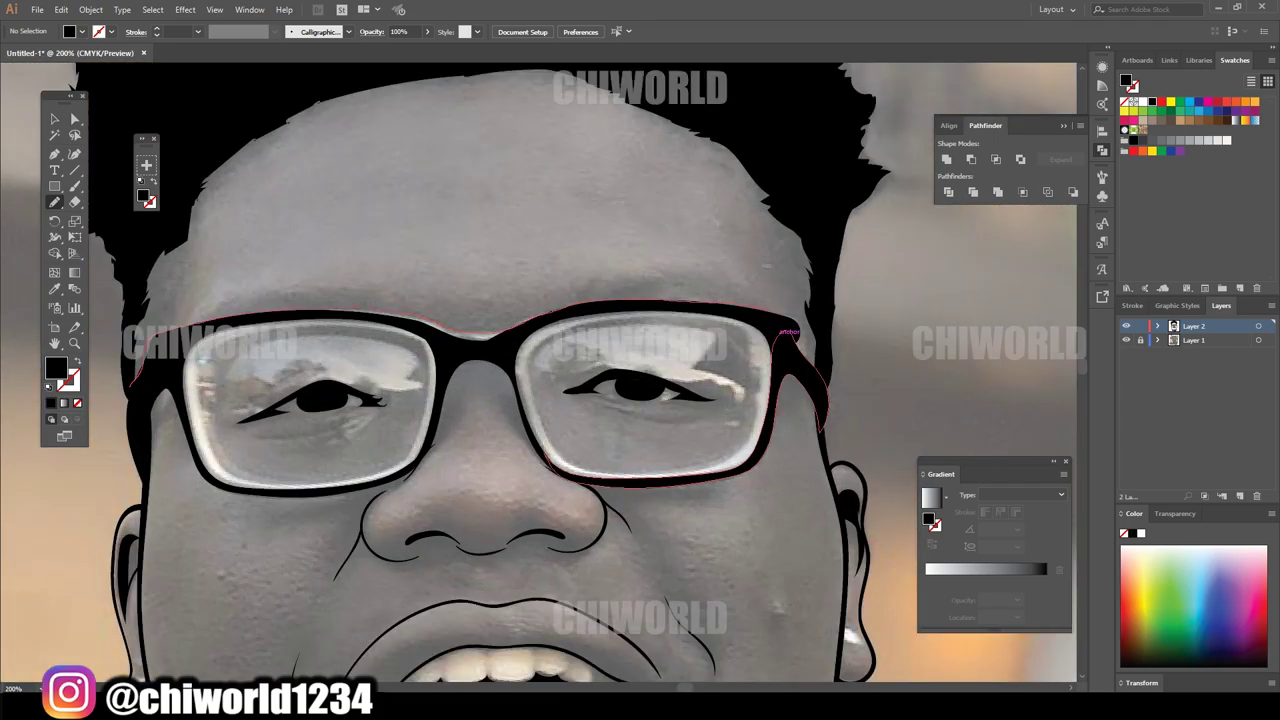
scroll(790, 332, down, 1)
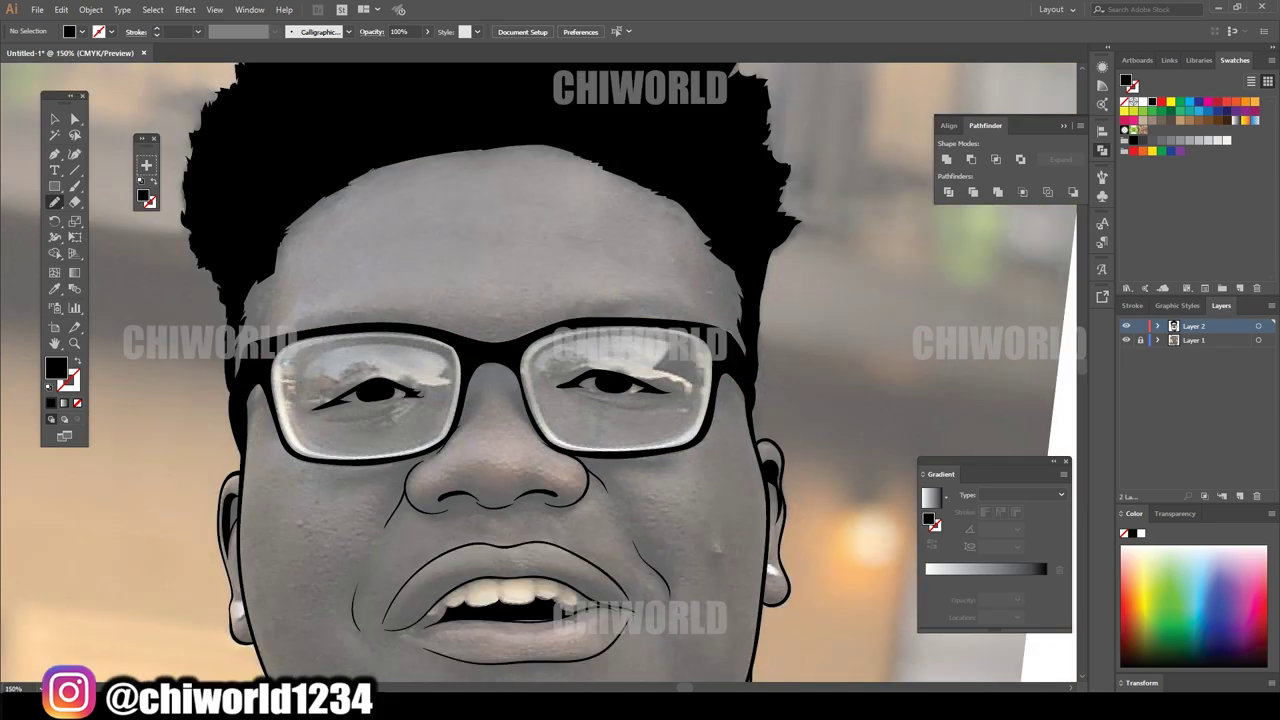
scroll(790, 332, up, 1)
scroll(540, 377, up, 1)
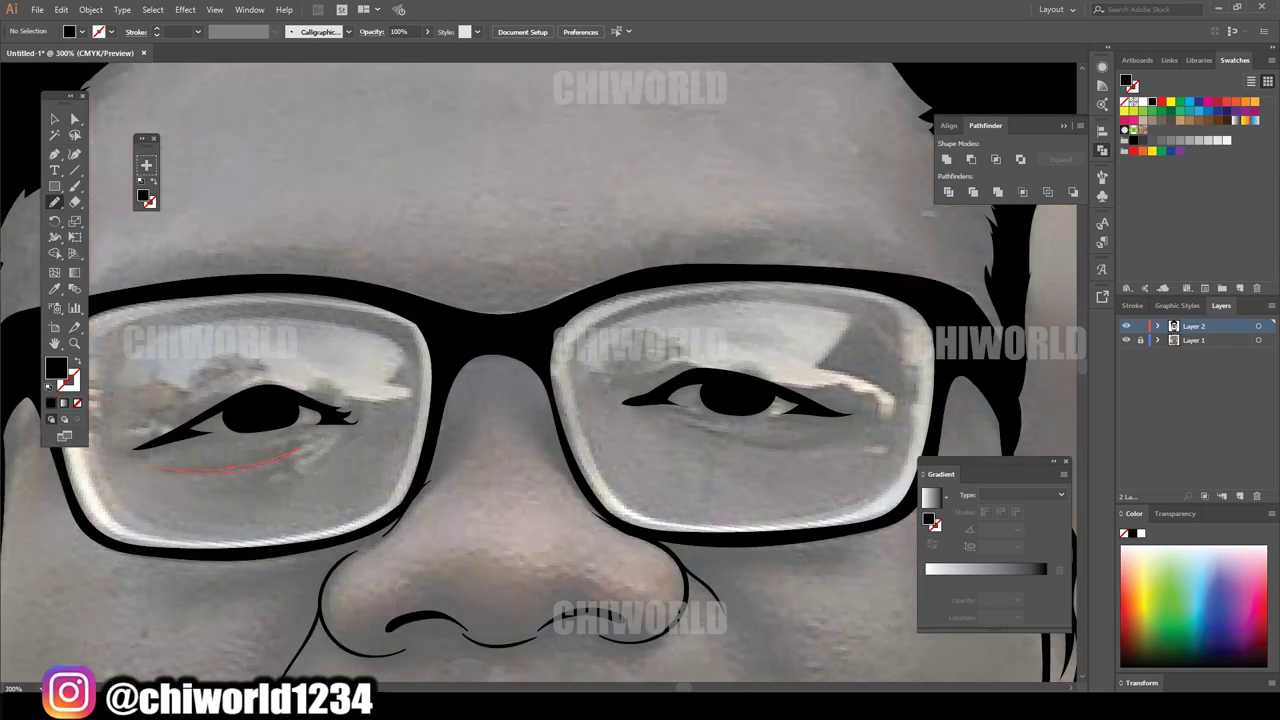
- Draw lower-lid lines under both eyes and hide the photo to check the line art
drag(298, 452, 300, 450)
drag(785, 447, 800, 449)
key(ctrl+1)
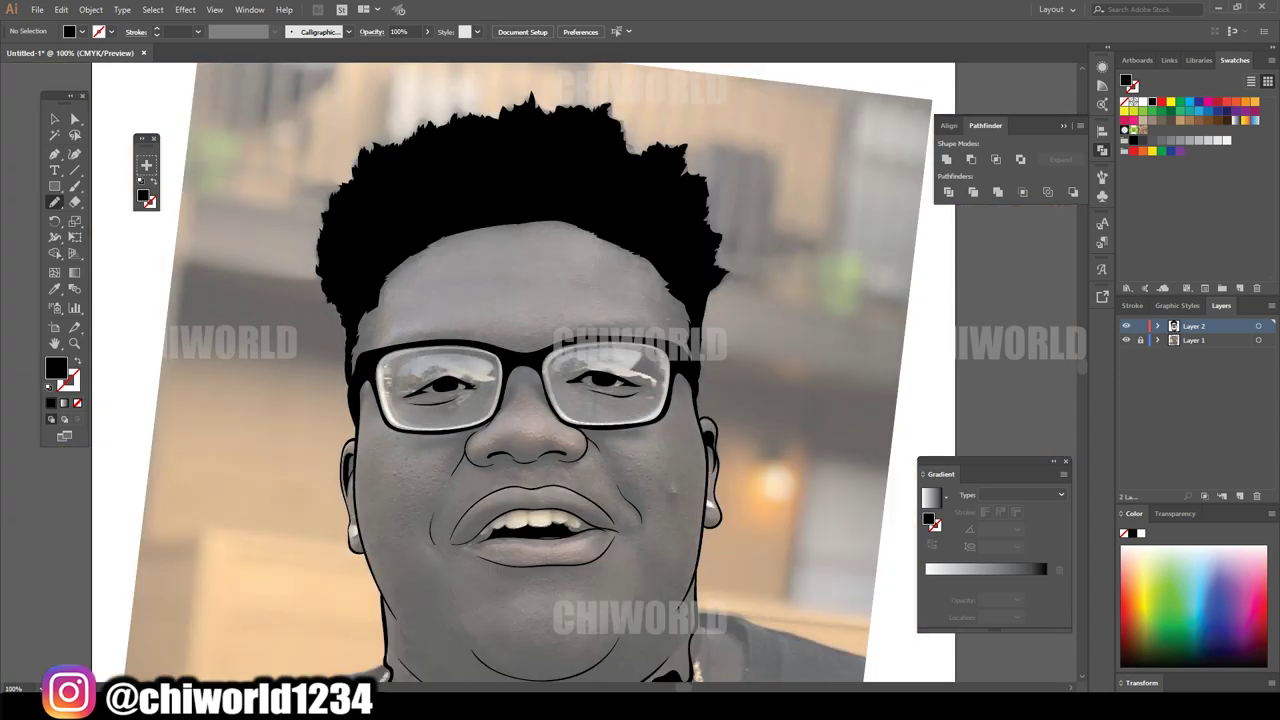
click(1126, 340)
scroll(532, 385, up, 2)
scroll(532, 385, up, 1)
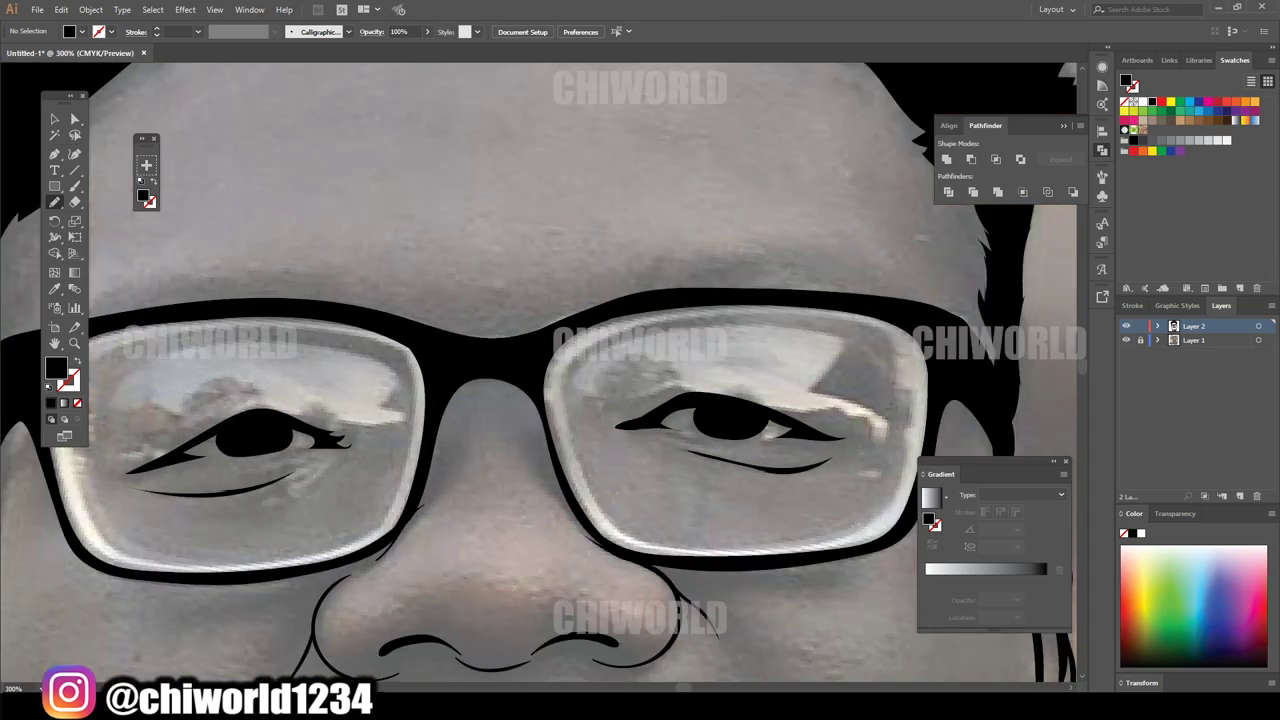
- With the Paintbrush, draw inner rims along the left and right lenses
key(b)
scroll(280, 430, up, 1)
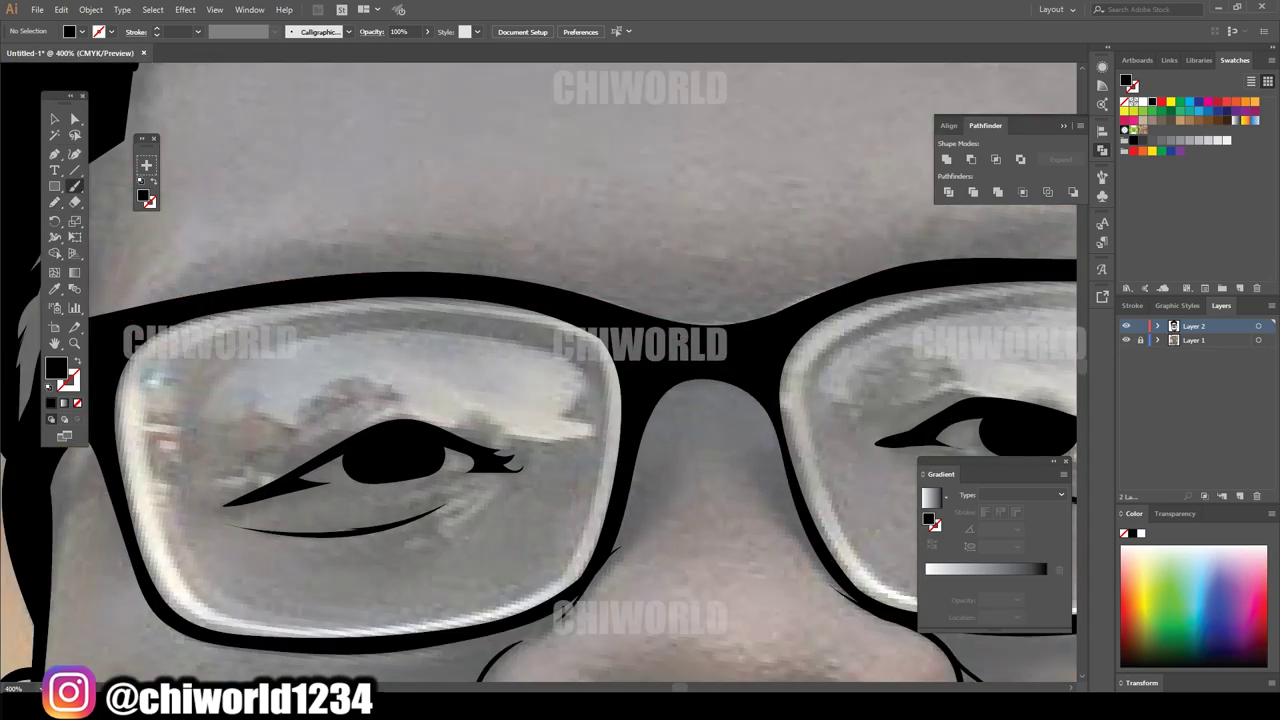
mouse_move(150, 355)
mouse_down()
mouse_move(165, 448)
mouse_move(410, 626)
mouse_move(604, 432)
mouse_move(360, 306)
mouse_move(146, 370)
mouse_up()
scroll(315, 456, down, 3)
scroll(500, 400, down, 3)
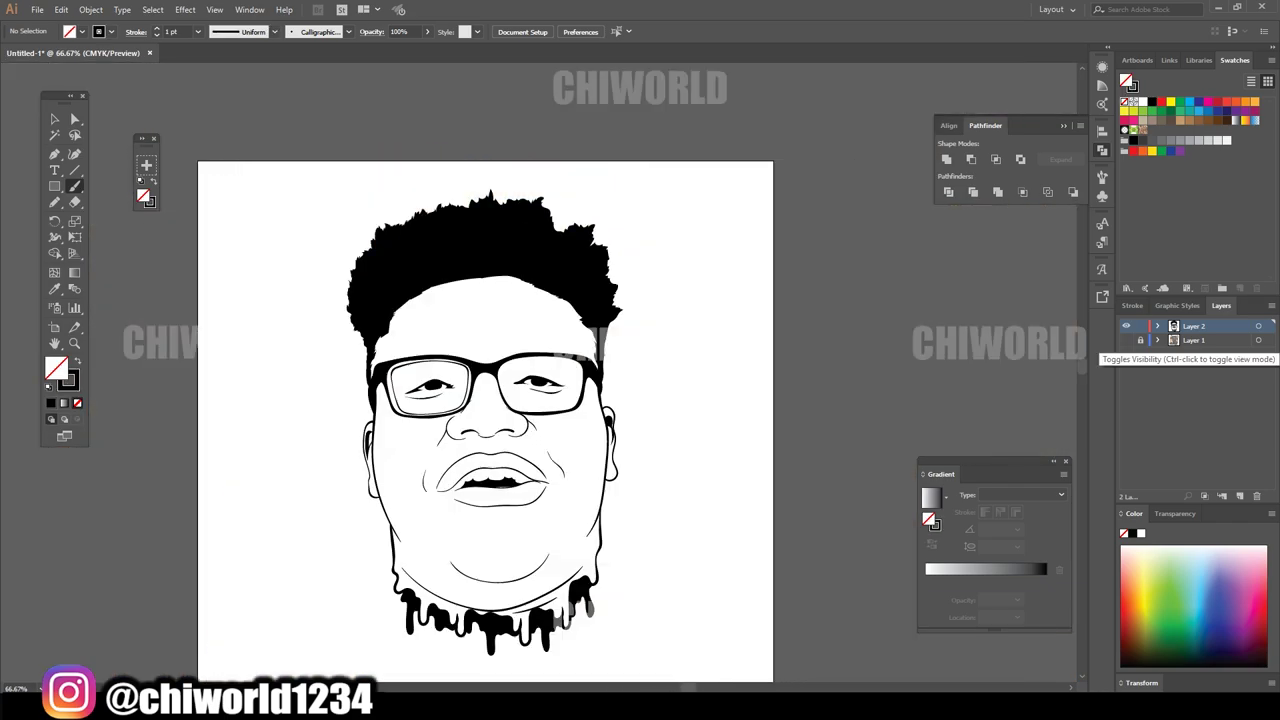
scroll(968, 340, up, 2)
scroll(698, 496, up, 3)
mouse_move(300, 600)
mouse_down()
mouse_move(200, 376)
mouse_move(768, 185)
mouse_move(740, 620)
mouse_move(290, 595)
mouse_up()
- Add a thin 0.25 pt lower-lid line and a small detail stroke near the right eye
key(ctrl+minus)
key(ctrl+minus)
key(ctrl+minus)
key(ctrl+minus)
key(ctrl+minus)
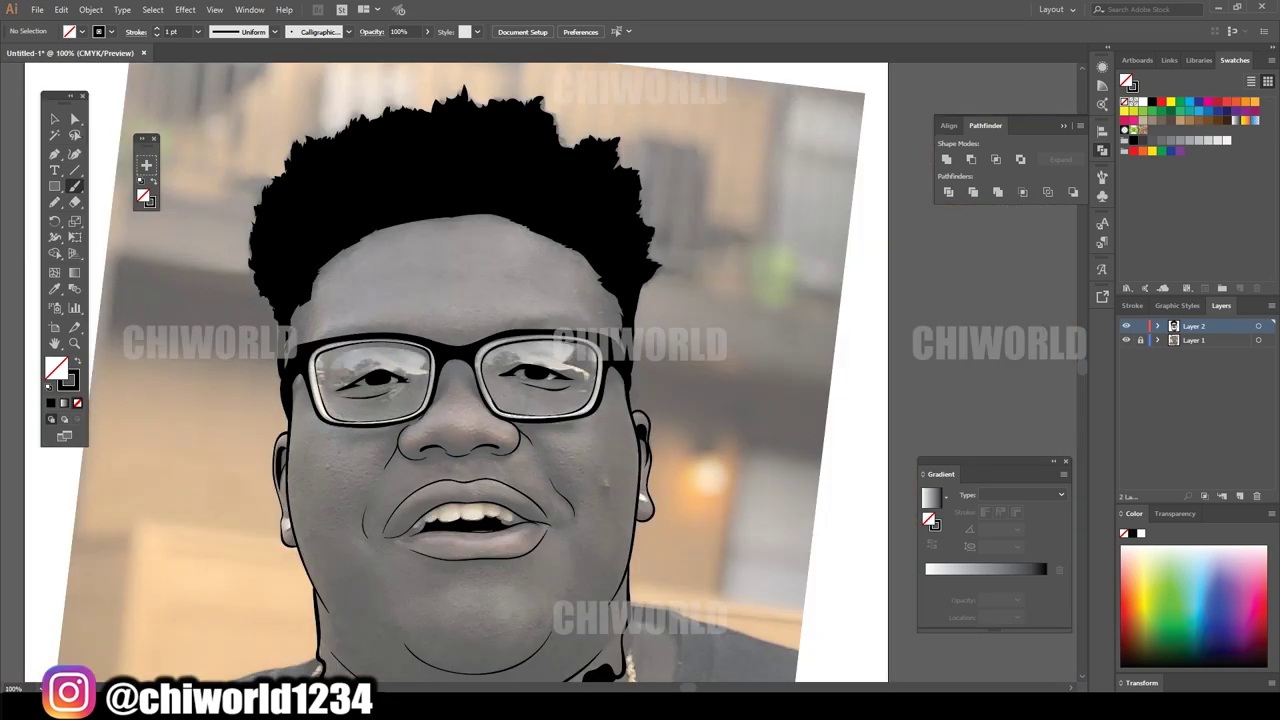
scroll(503, 375, up, 1)
scroll(503, 375, up, 1)
drag(563, 403, 706, 411)
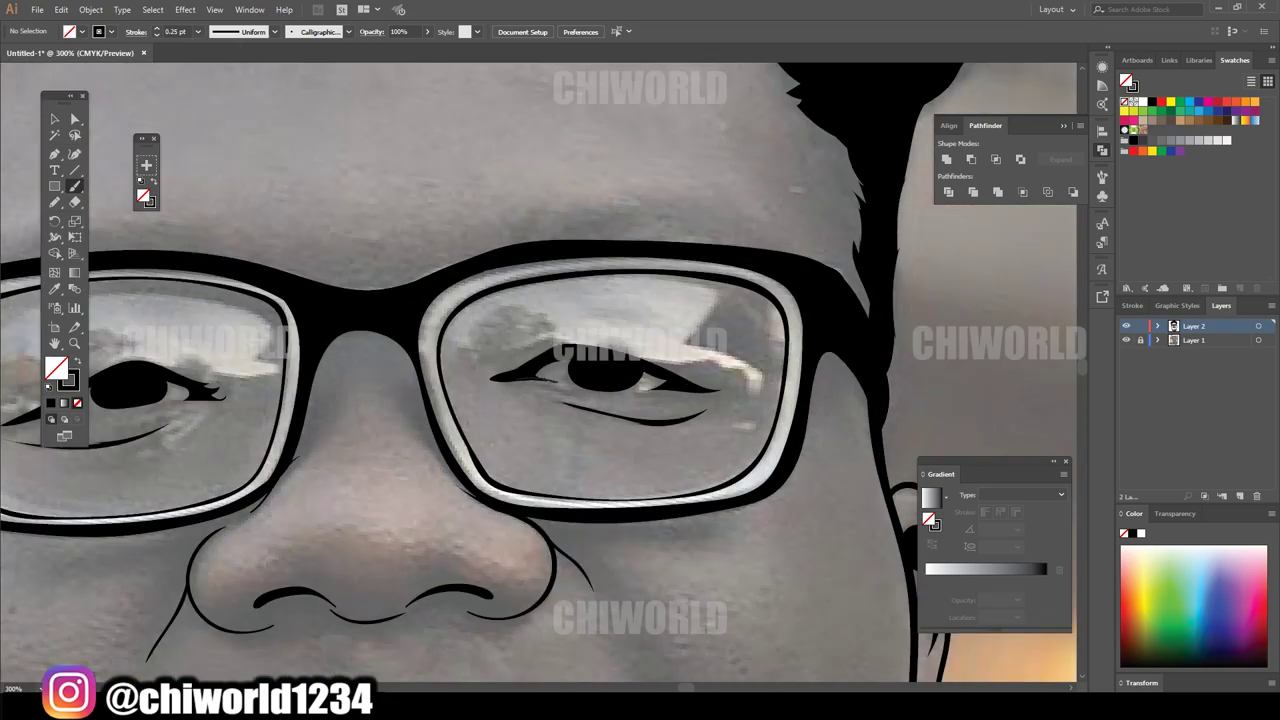
key(ctrl+minus)
key(ctrl+minus)
key(ctrl+minus)
scroll(640, 380, up, 3)
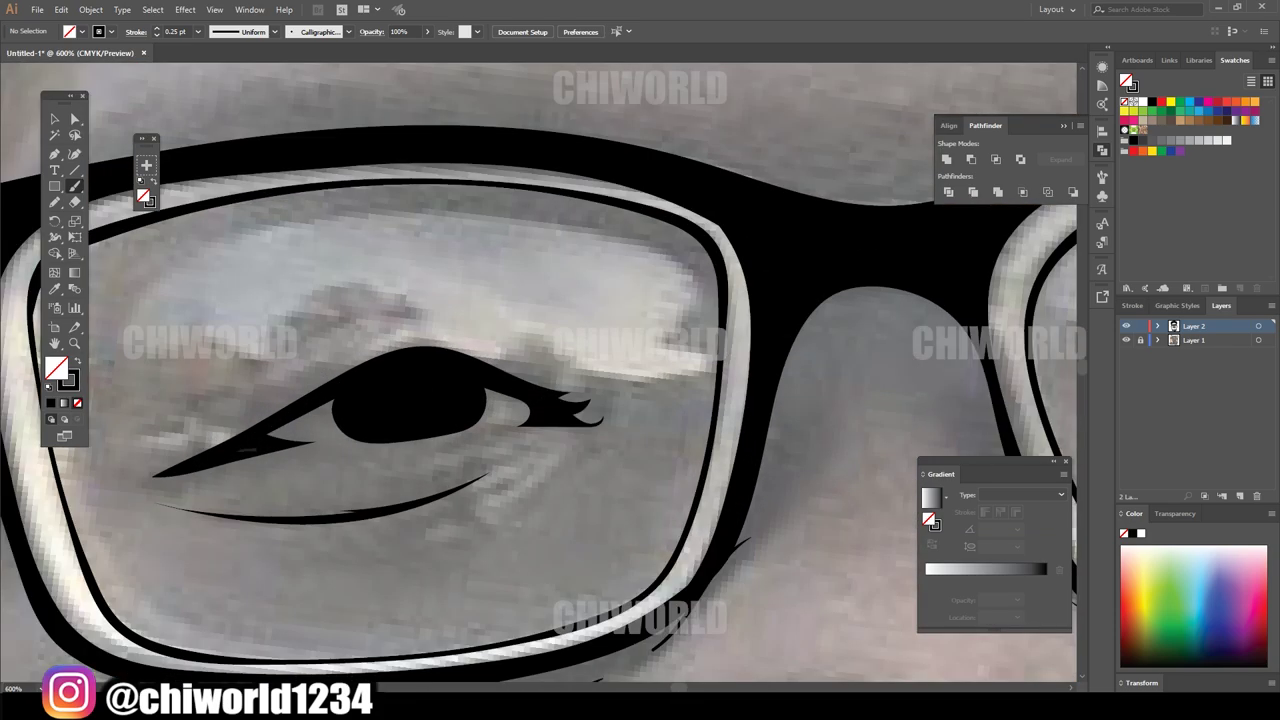
drag(258, 448, 532, 422)
key(ctrl+minus)
key(ctrl+minus)
key(ctrl+minus)
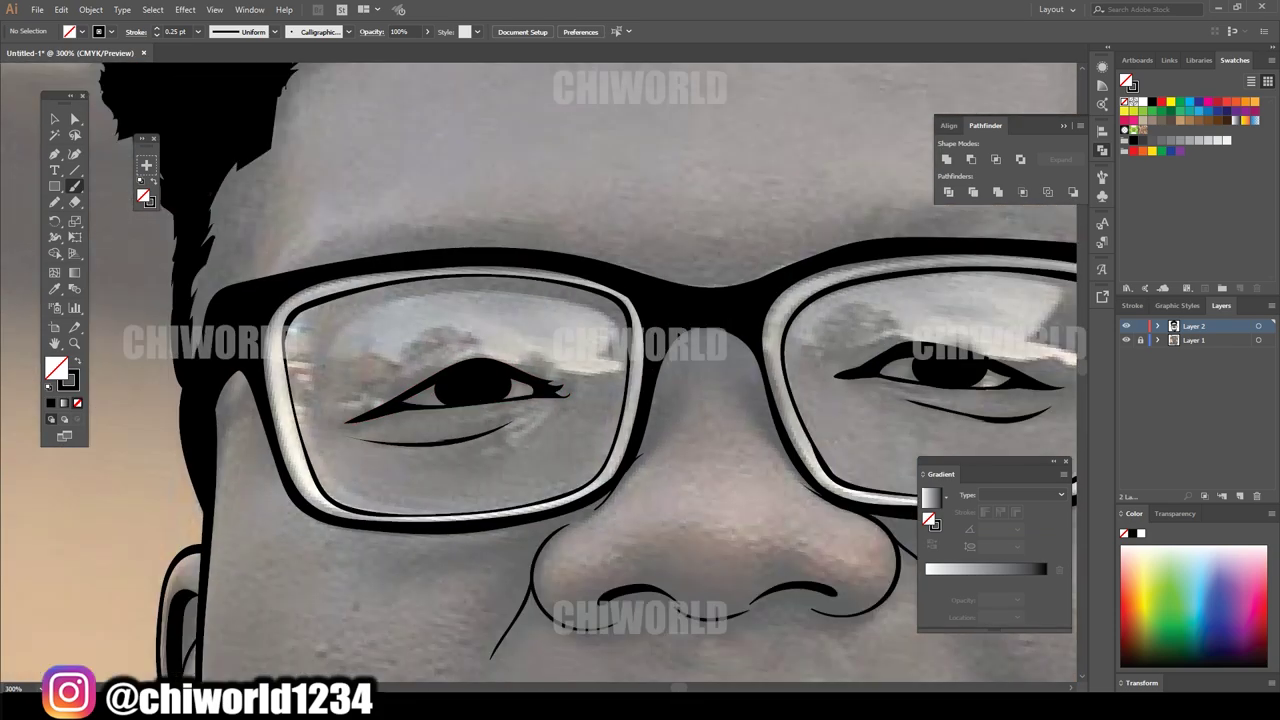
scroll(640, 370, up, 1)
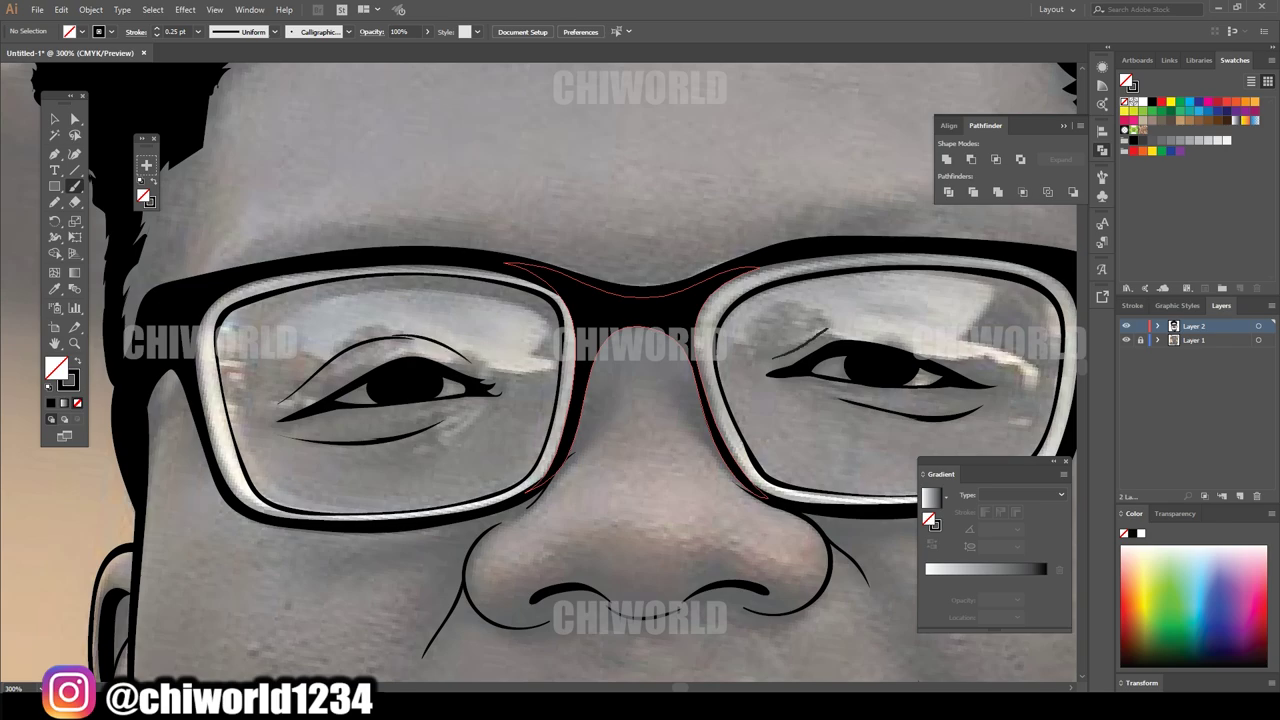
key(ctrl+minus)
key(ctrl+minus)
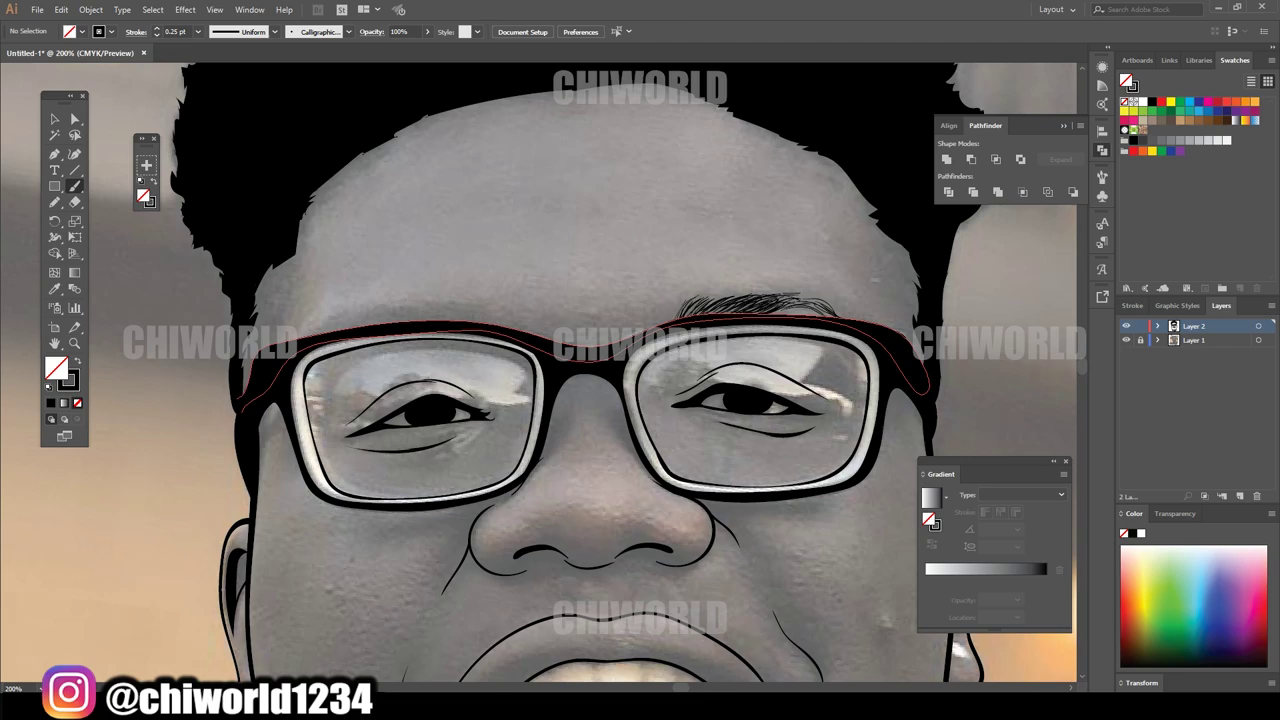
key(ctrl+1)
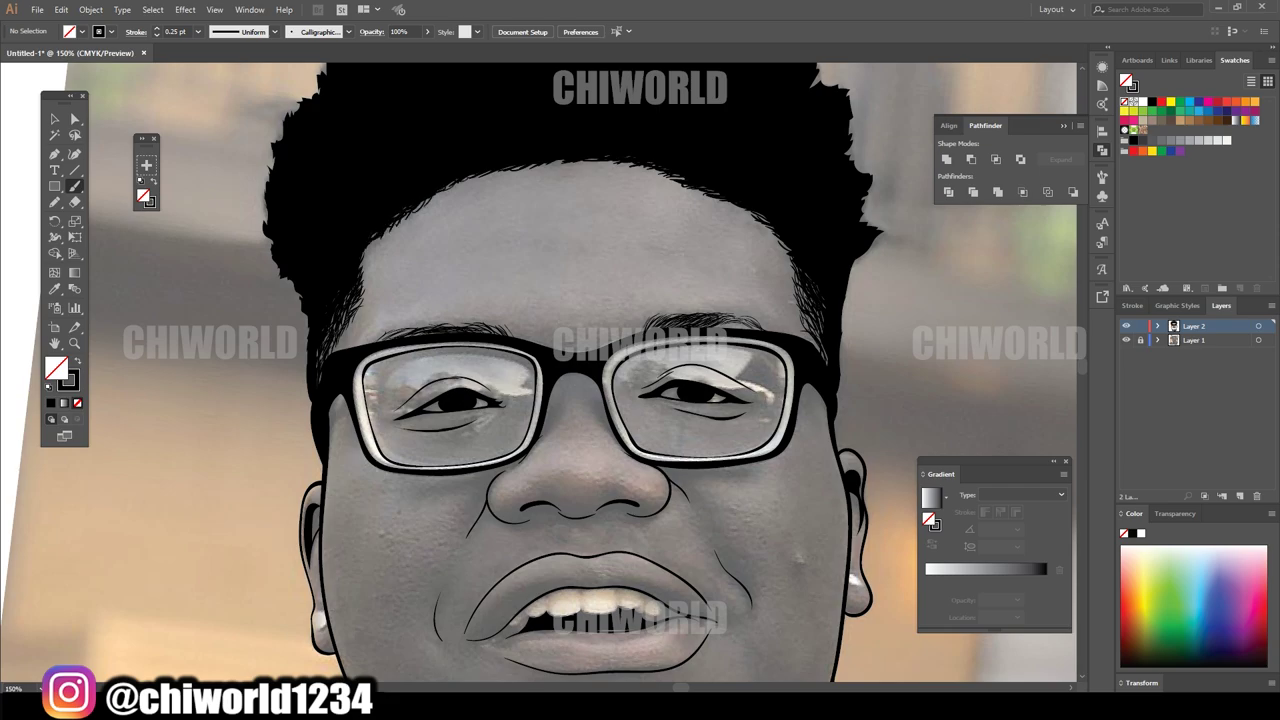
- Add two V notches on the upper lip line and a curve around the right tooth
key(ctrl+minus)
key(ctrl+minus)
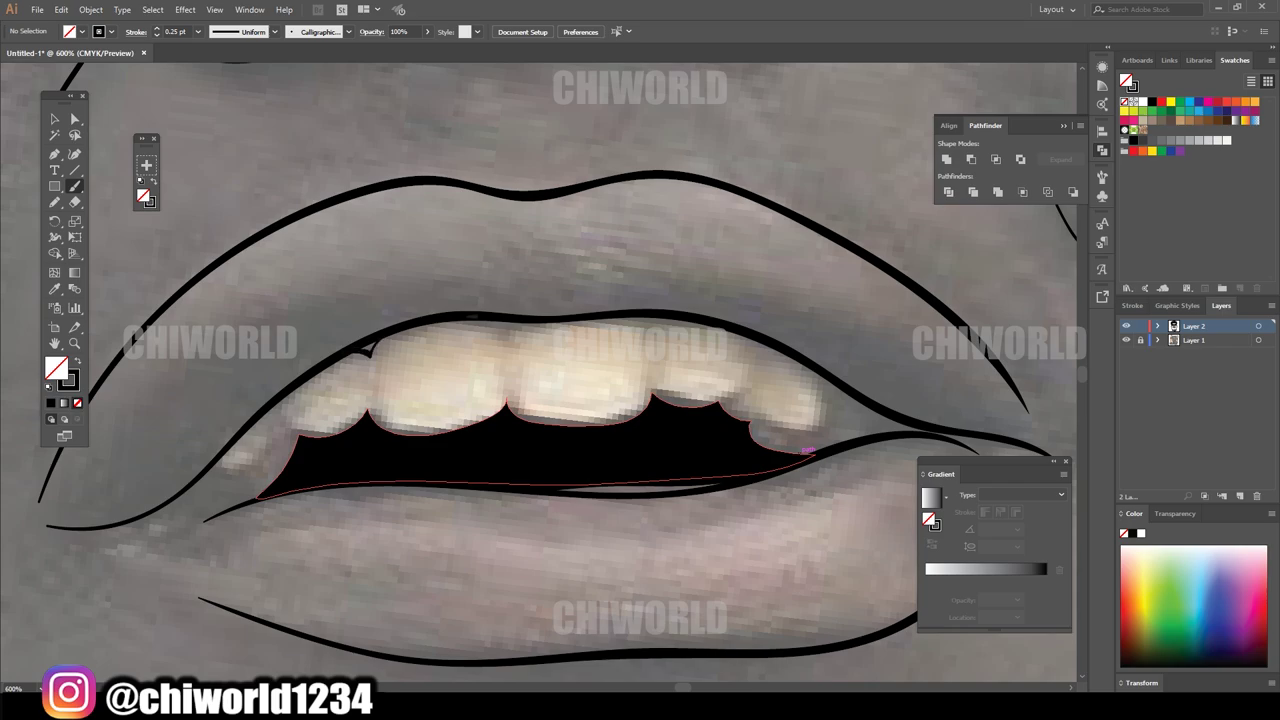
drag(484, 320, 530, 320)
drag(622, 318, 676, 318)
mouse_move(736, 334)
mouse_down()
mouse_move(778, 356)
mouse_move(774, 432)
mouse_up()
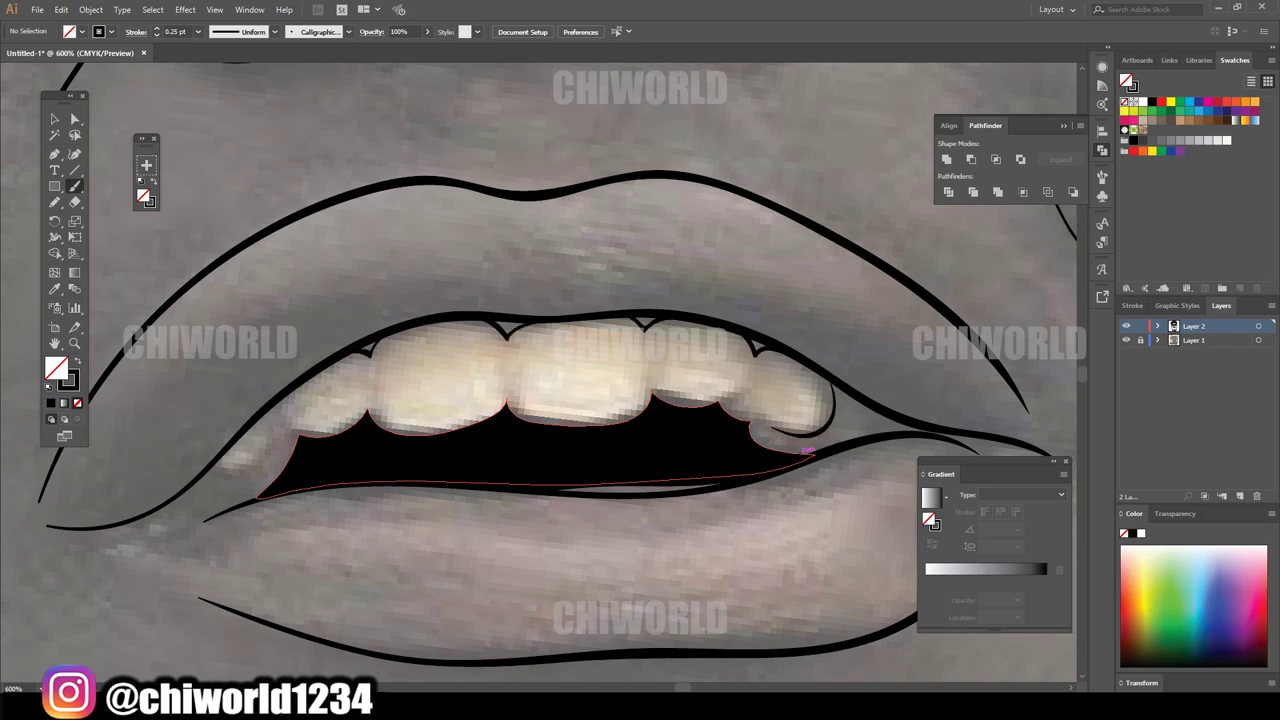
- Add a stroke near the lower lip and join it into a closed left mouth corner
scroll(540, 370, left, 3)
scroll(540, 370, down, 1)
drag(388, 422, 452, 440)
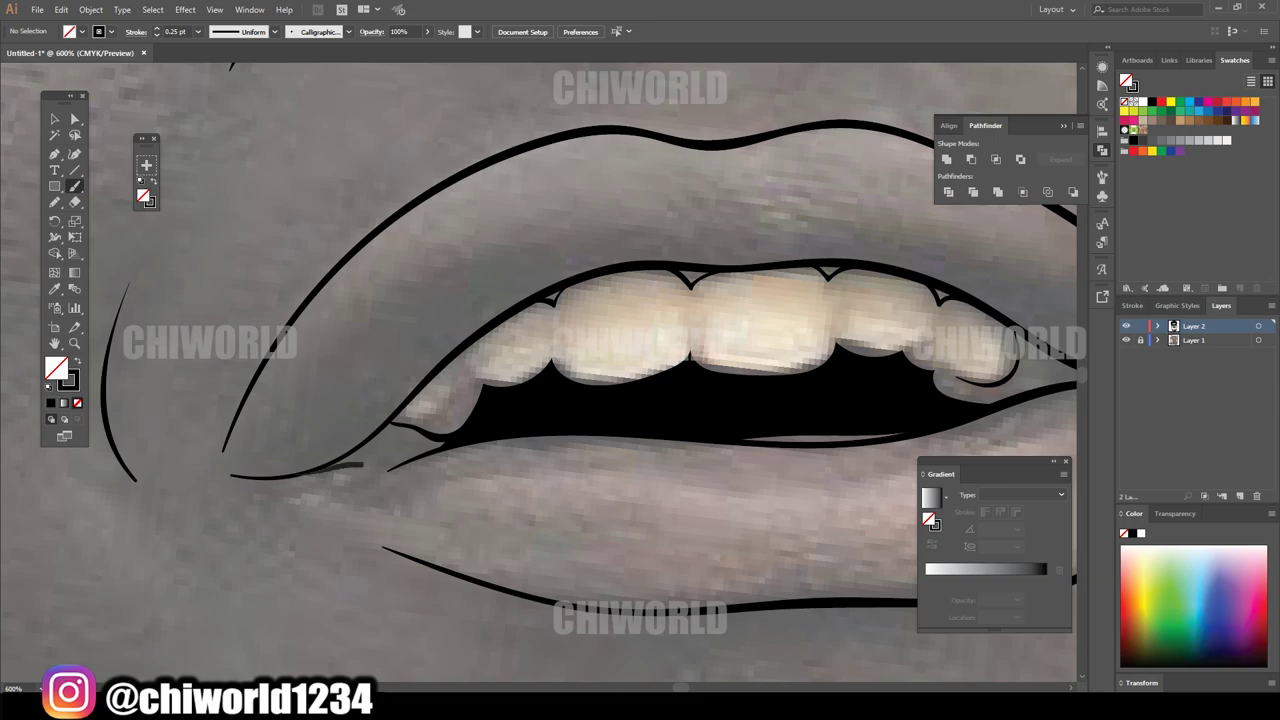
key(ctrl+minus)
key(ctrl+minus)
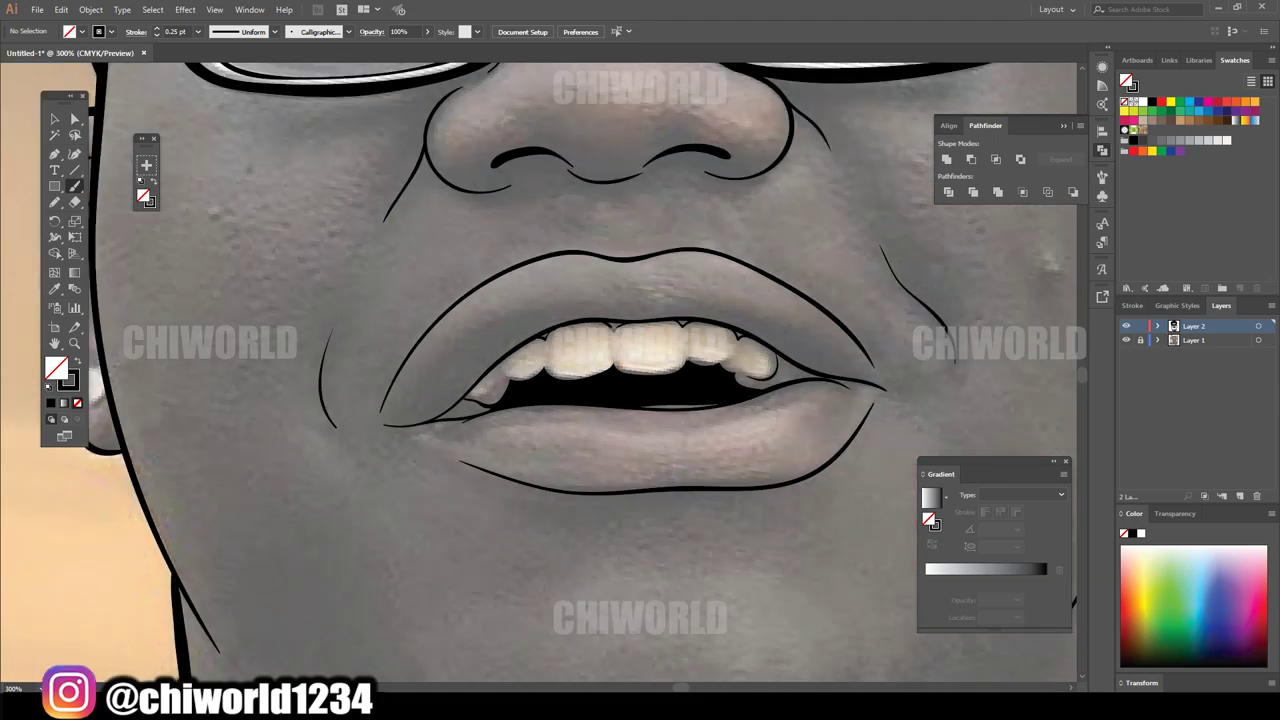
key(ctrl+plus)
drag(345, 386, 446, 434)
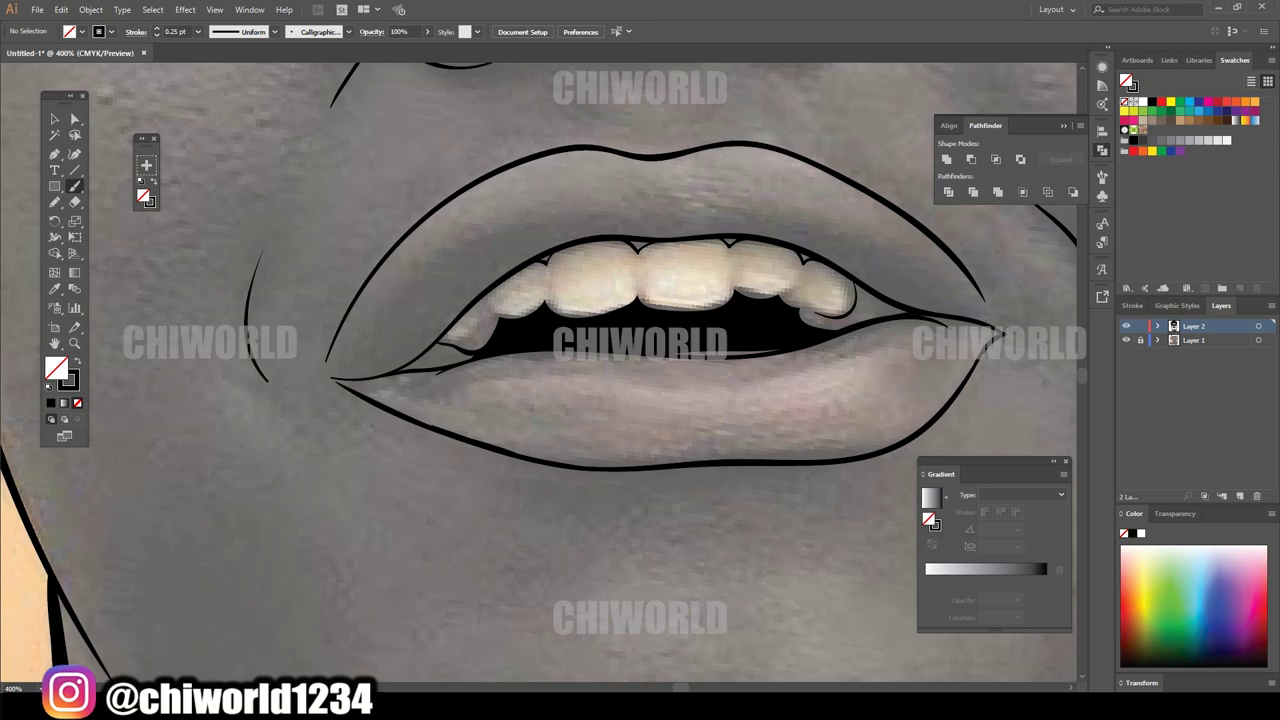
drag(326, 346, 335, 381)
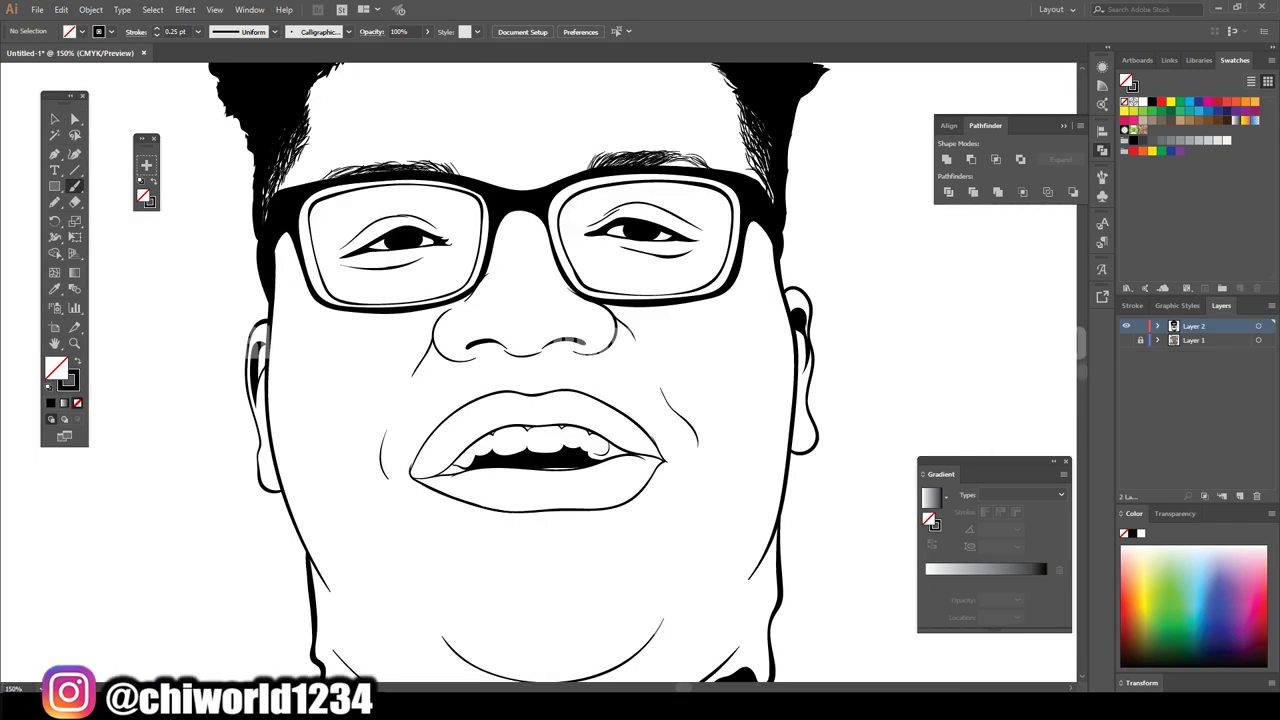
- Fill the gap at the left mouth corner black with the Blob Brush
key(shift+b)
scroll(464, 477, up, 10)
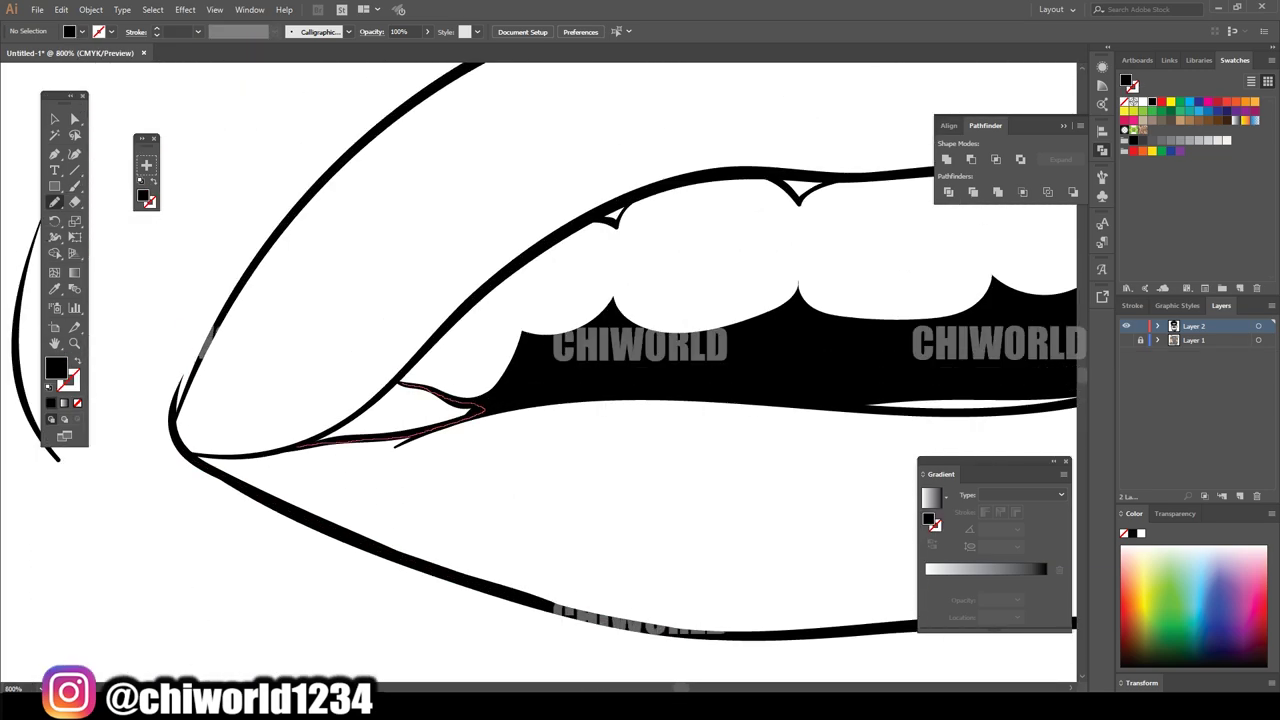
drag(470, 405, 400, 385)
scroll(282, 345, up, 4)
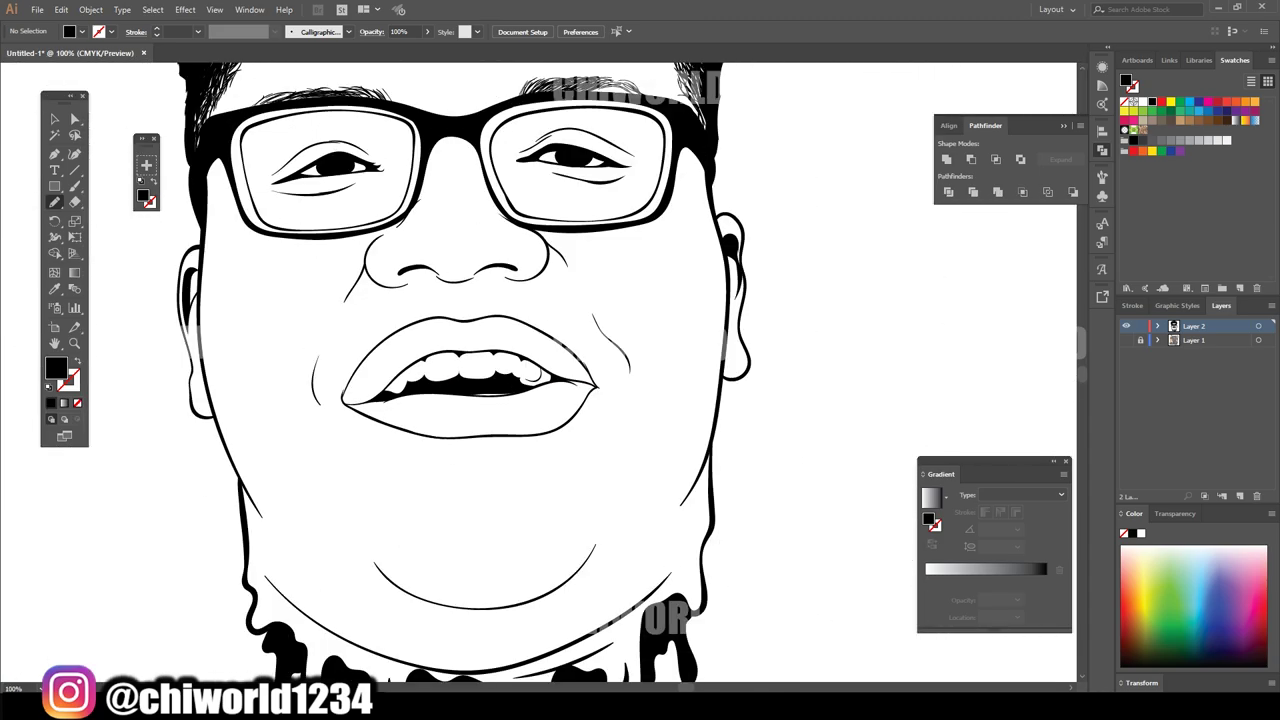
scroll(567, 90, up, 1)
scroll(567, 90, up, 2)
scroll(567, 90, up, 1)
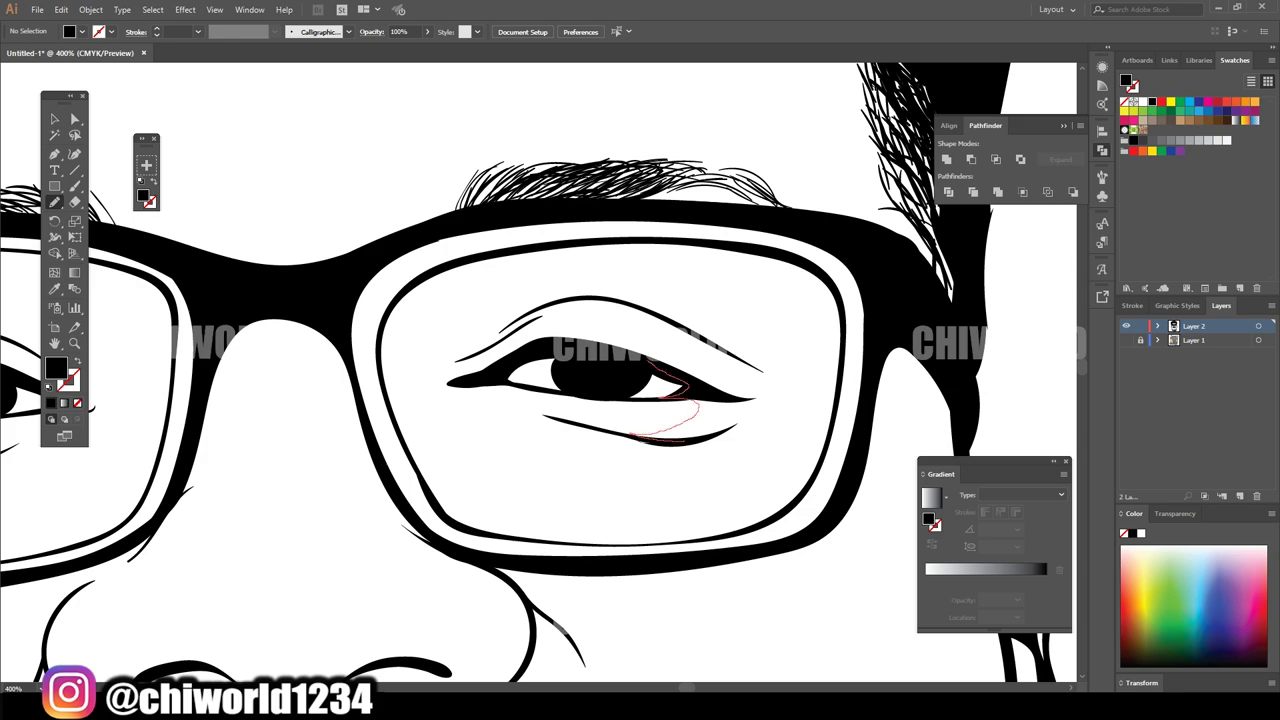
- Draw closed black freehand shadow shapes around each eye inside the lenses
drag(652, 360, 736, 245)
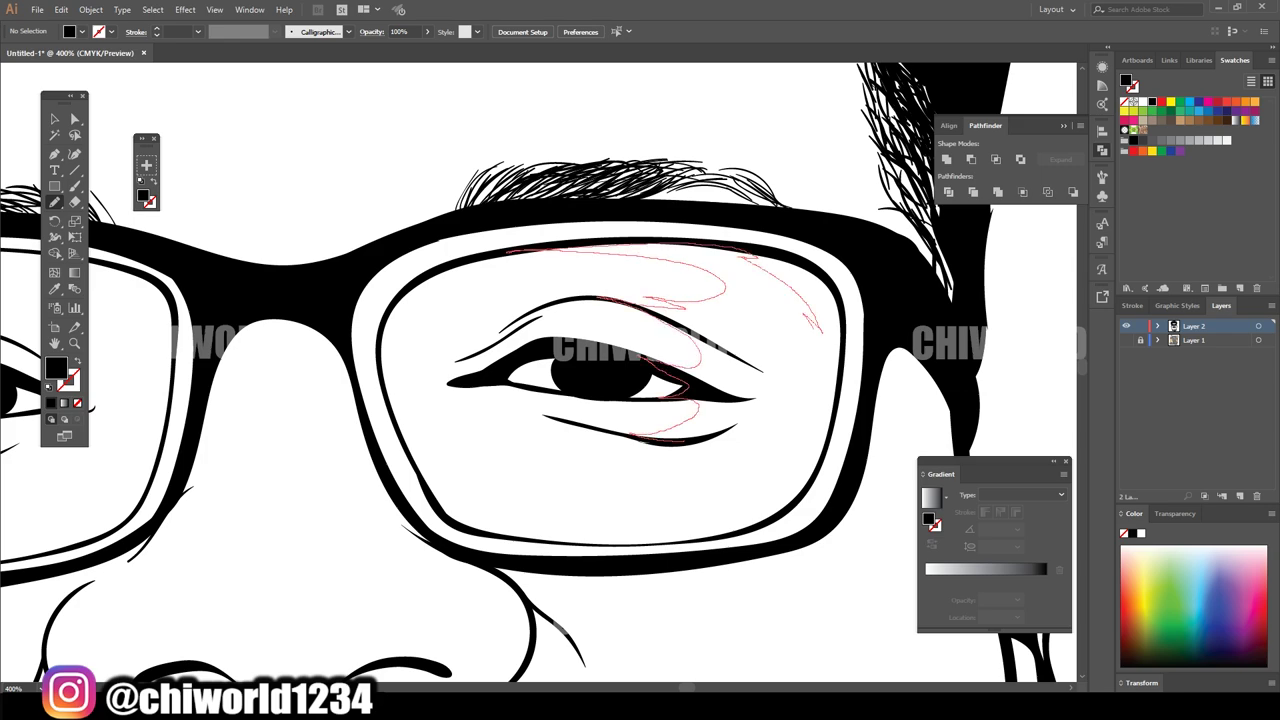
drag(805, 470, 640, 437)
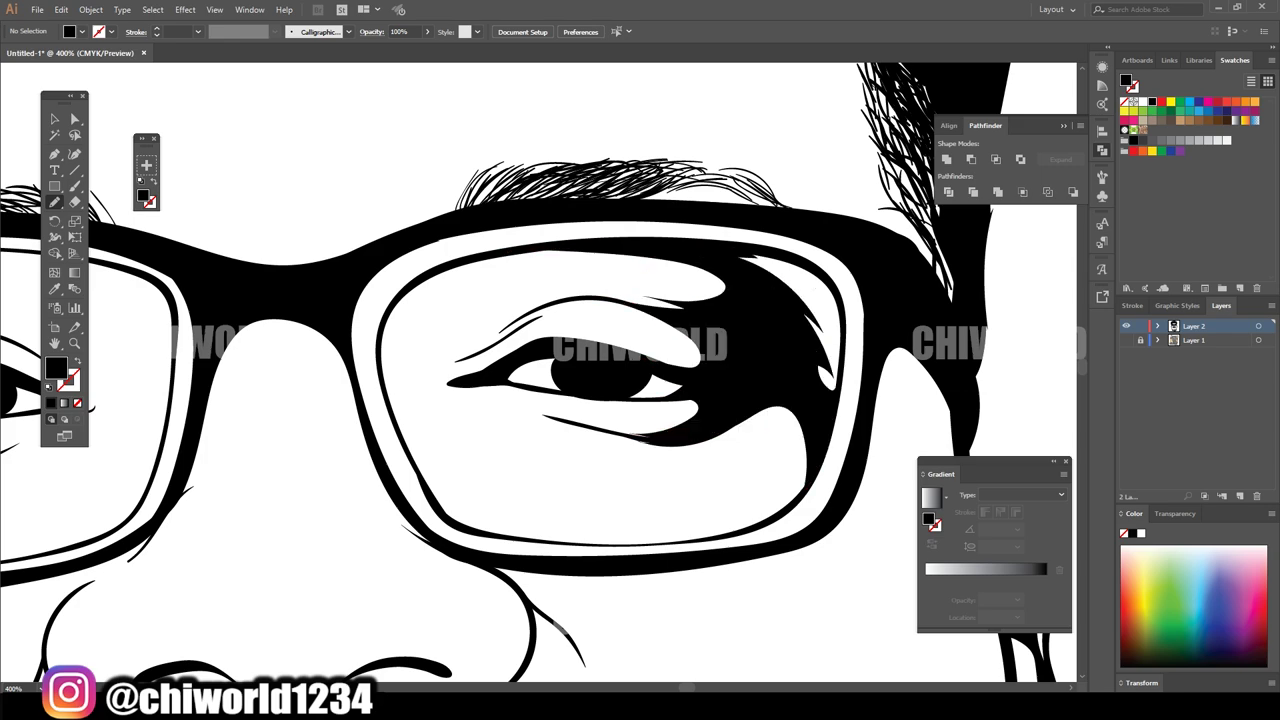
scroll(540, 370, down, 4)
scroll(540, 370, up, 2)
scroll(420, 380, up, 2)
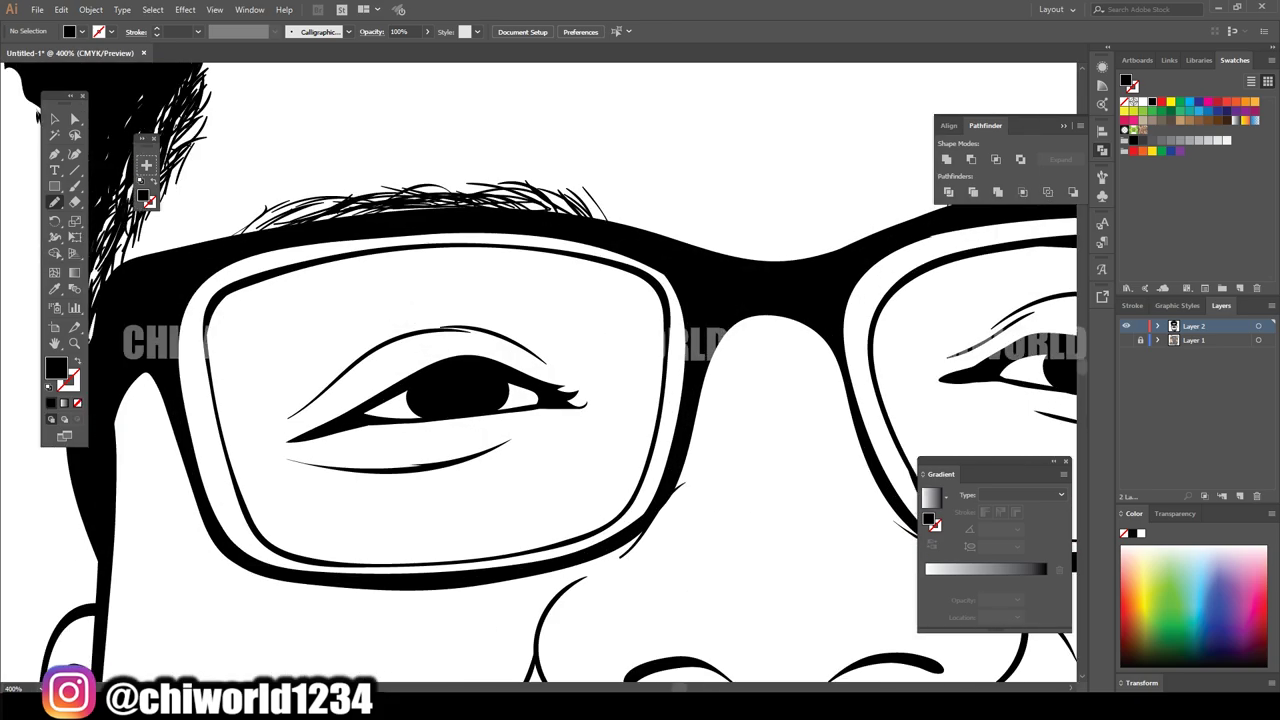
drag(563, 408, 638, 352)
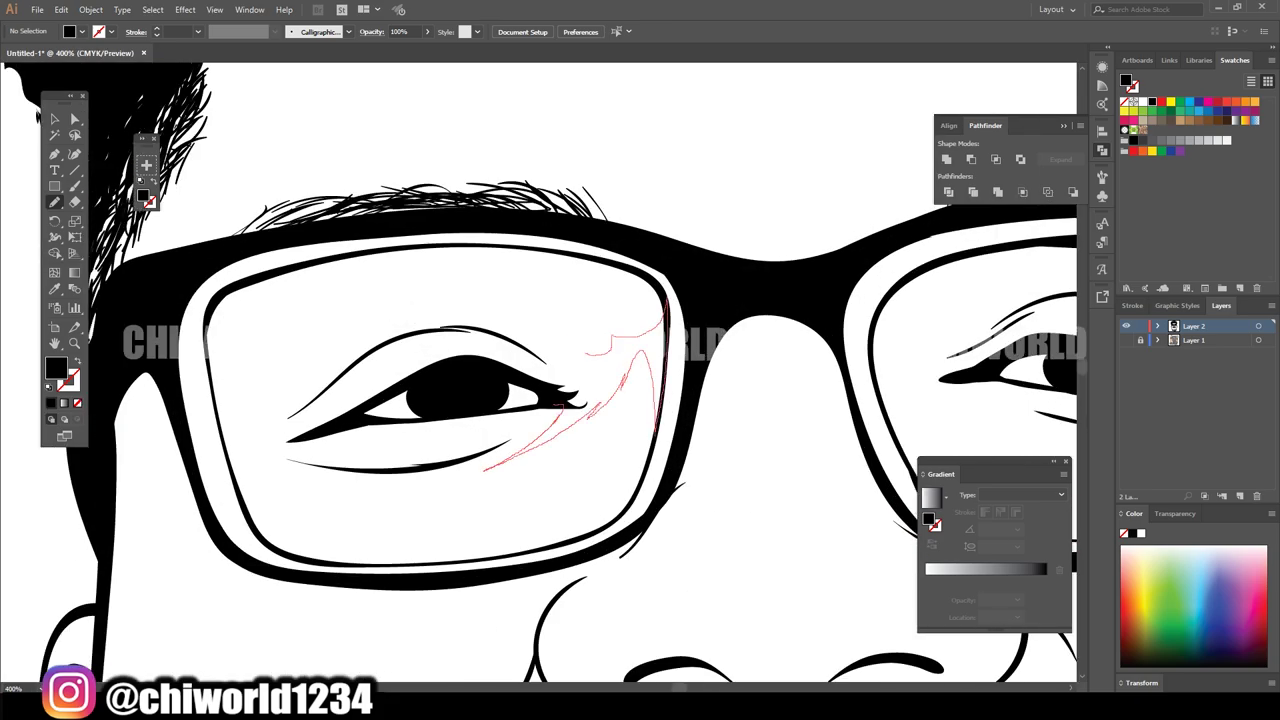
scroll(662, 305, down, 3)
scroll(700, 380, up, 1)
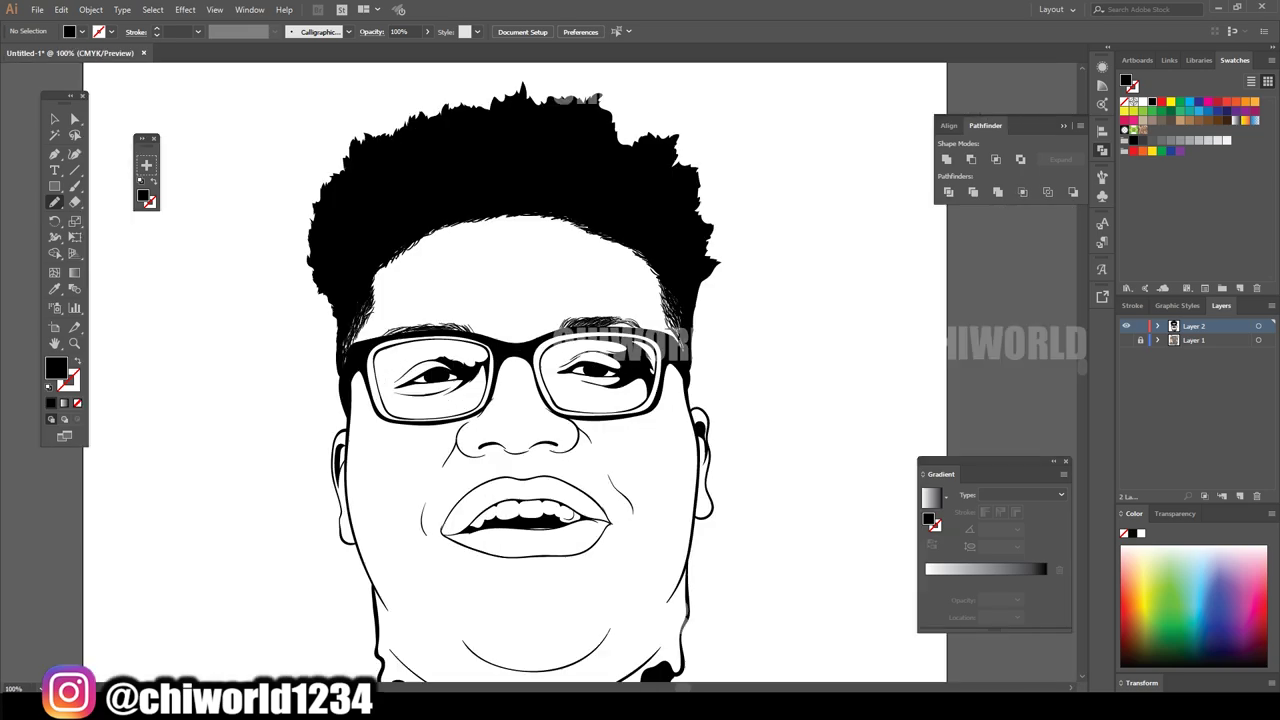
scroll(757, 416, up, 2)
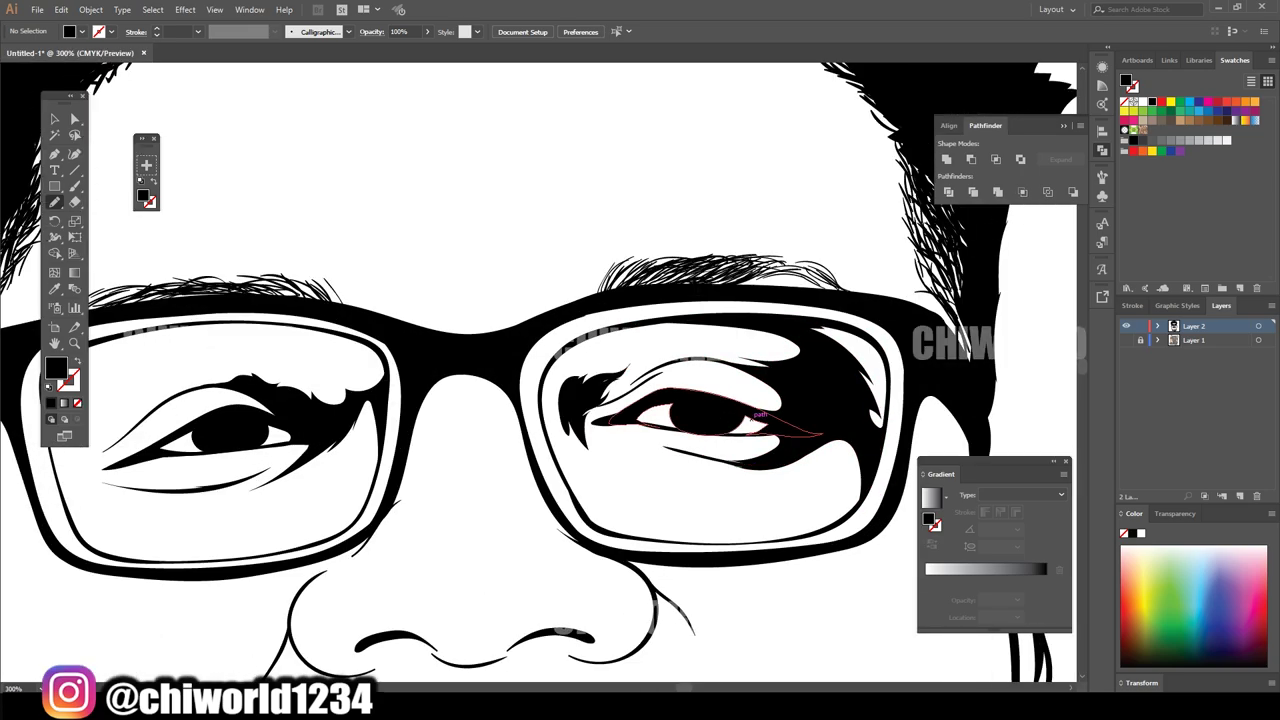
scroll(760, 420, down, 3)
scroll(680, 410, up, 2)
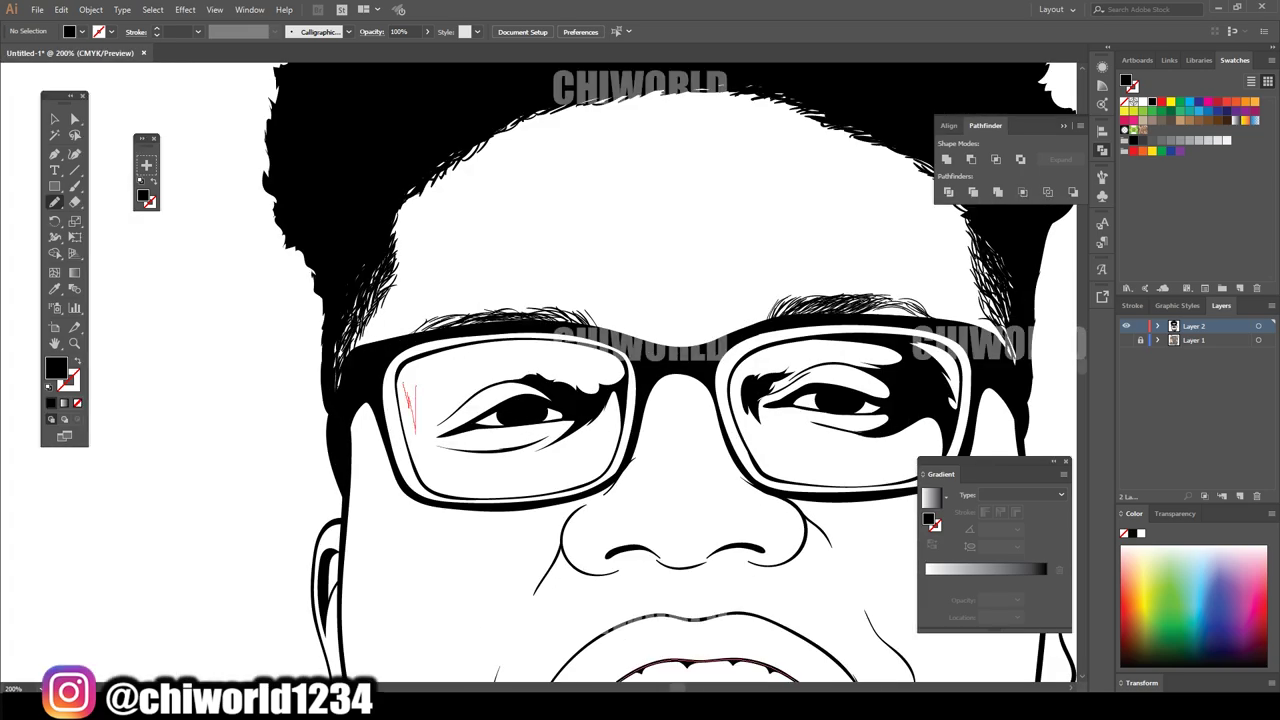
scroll(555, 374, down, 4)
scroll(615, 465, up, 2)
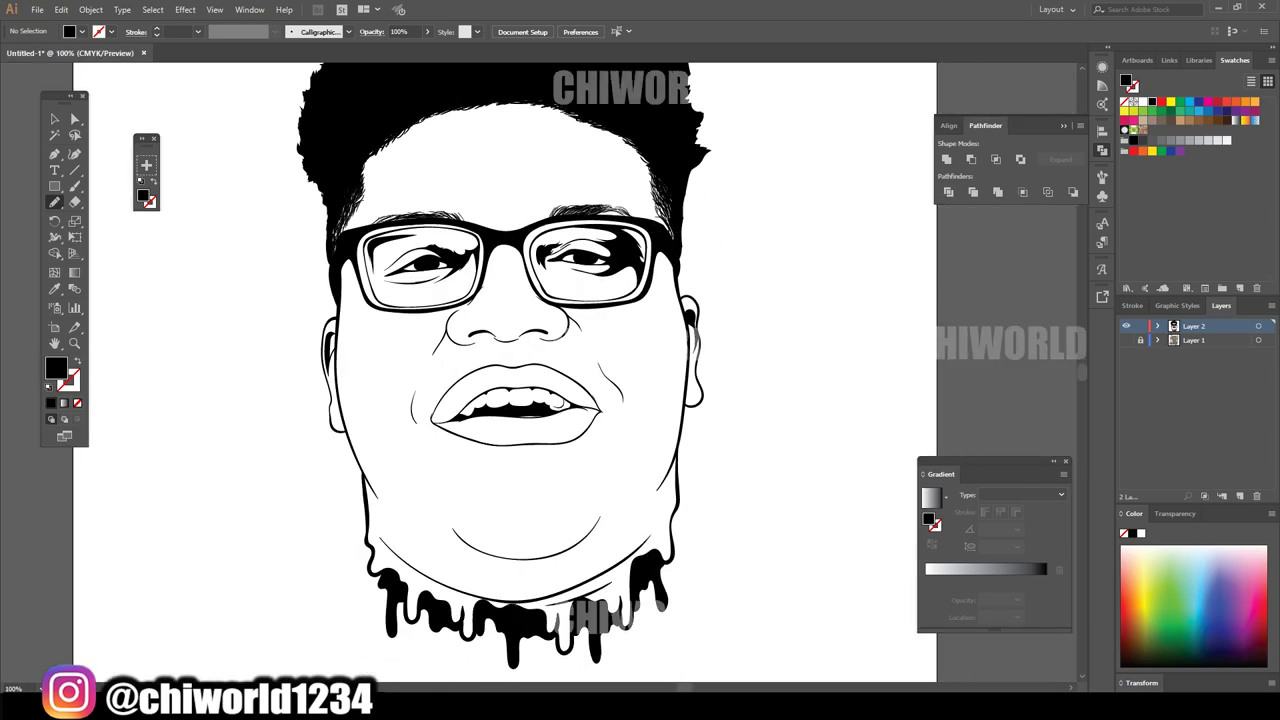
scroll(615, 465, up, 1)
- Set up the Paintbrush with a black stroke, no fill and slightly thicker weight for stubble
key(b)
key(shift+x)
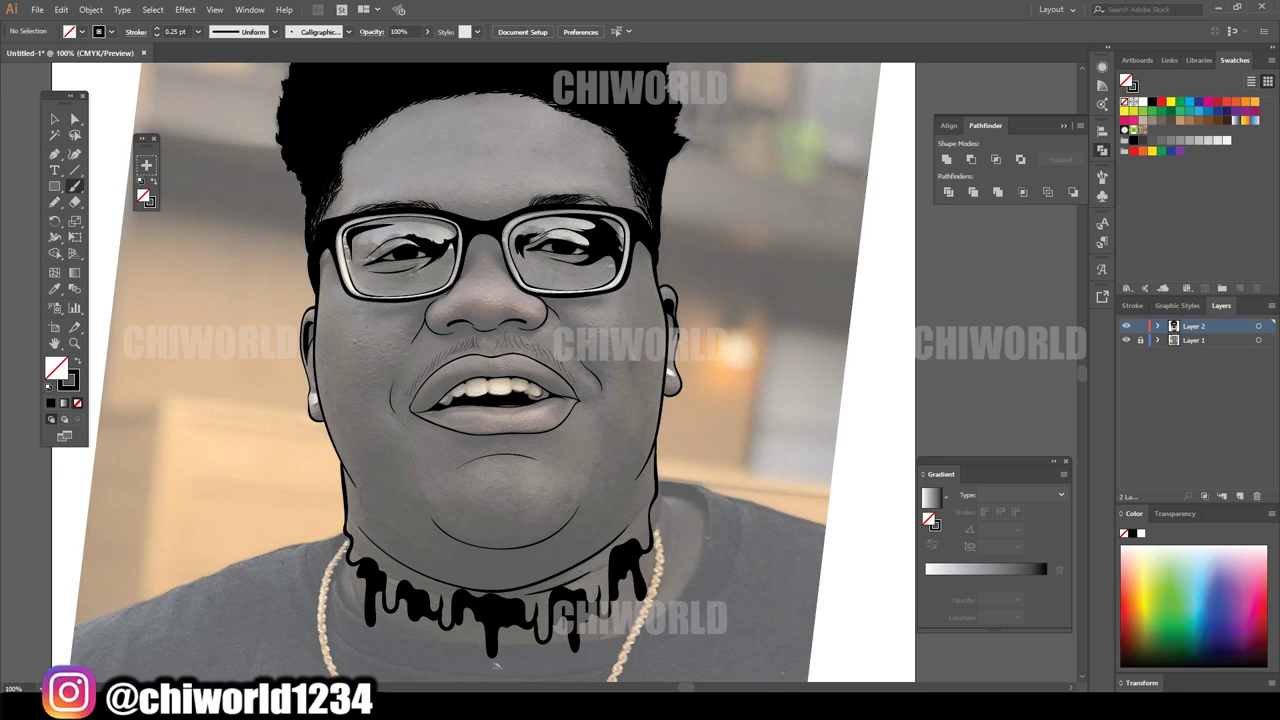
click(198, 31)
click(210, 79)
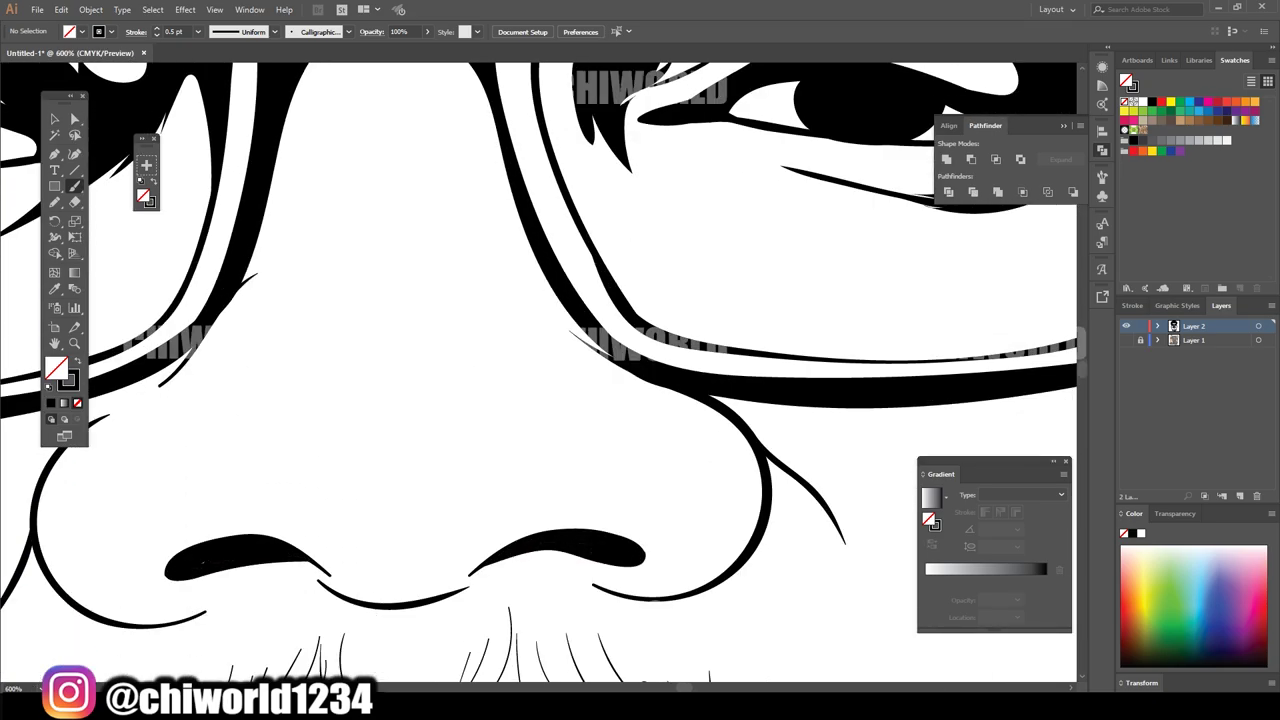
key(ctrl+0)
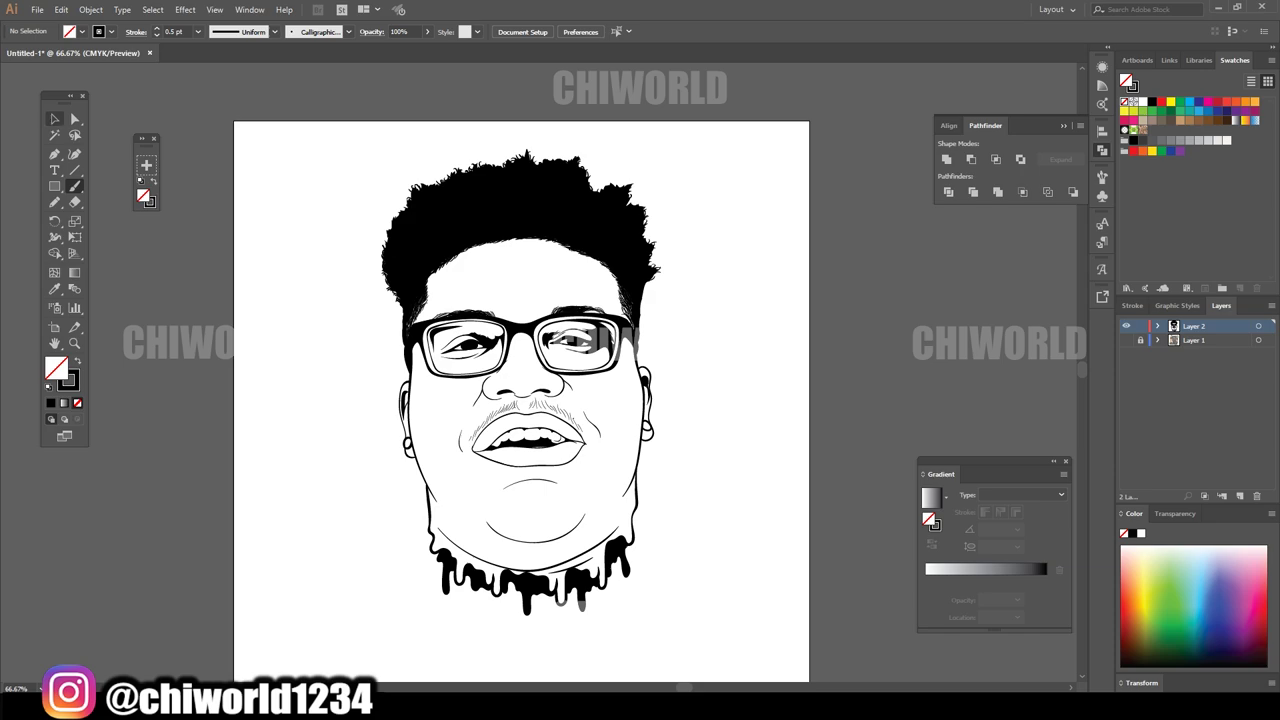
- Group all the artwork and duplicate the artwork layer
key(v)
key(ctrl+a)
key(ctrl+g)
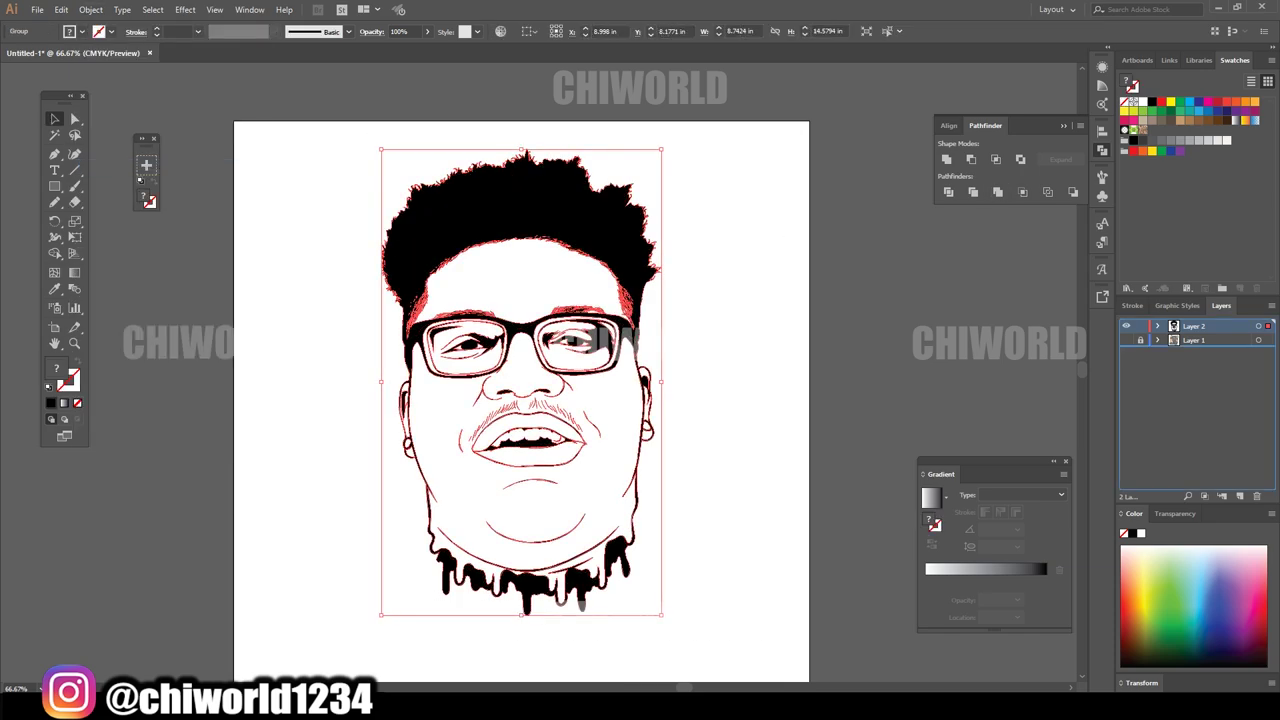
drag(1193, 326, 1240, 496)
key(ctrl+shift+a)
- Draw a brown skin-tone rectangle over the portrait and arrange it behind the line art
double_click(55, 368)
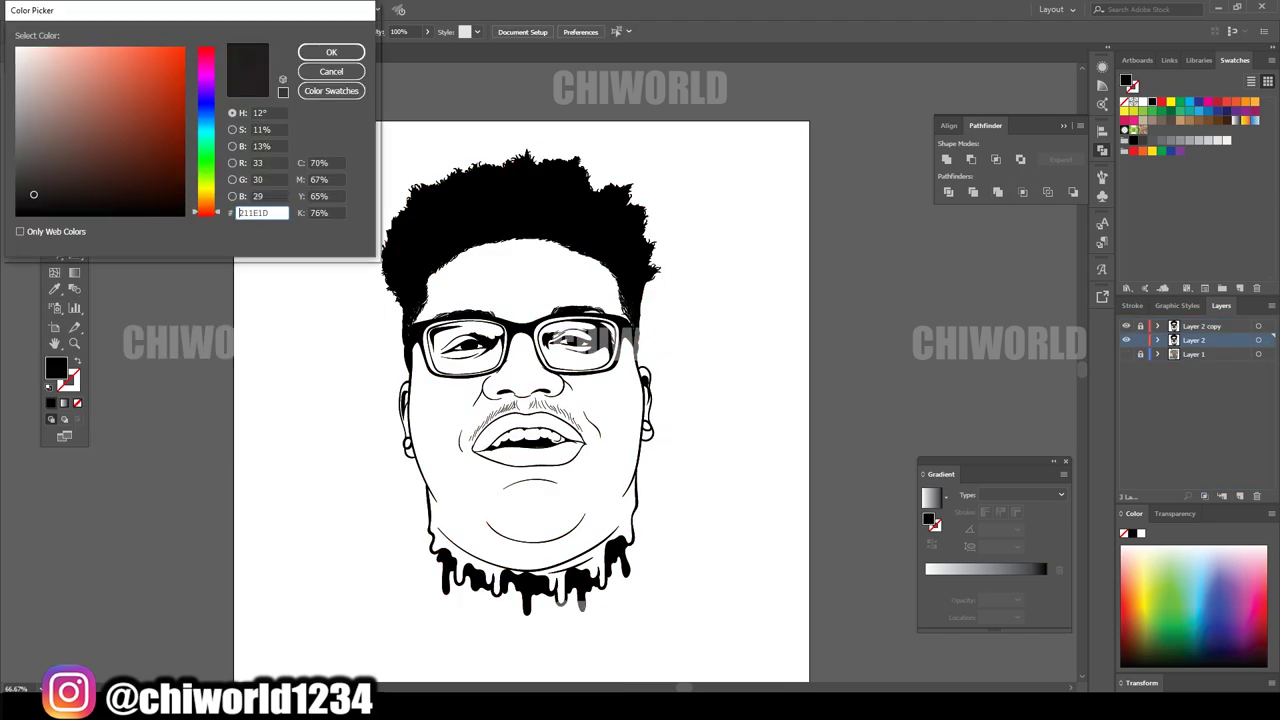
text(513328)
key(Return)
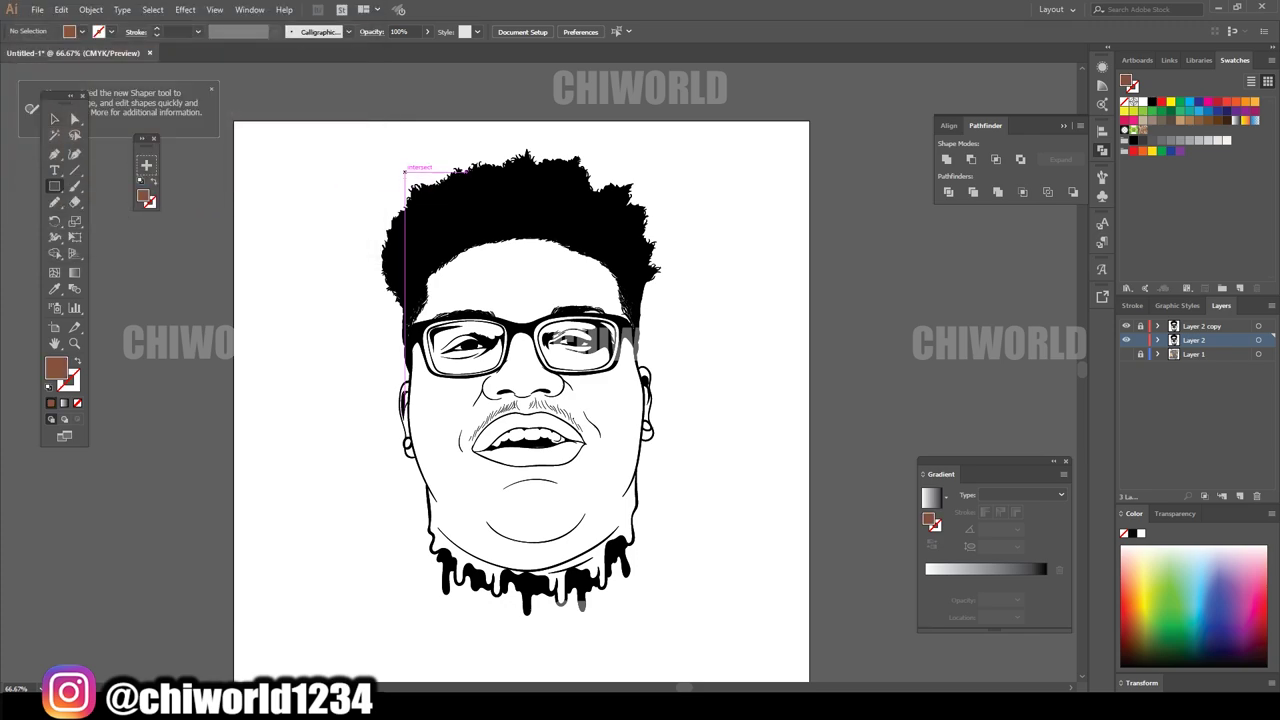
drag(341, 157, 723, 637)
key(v)
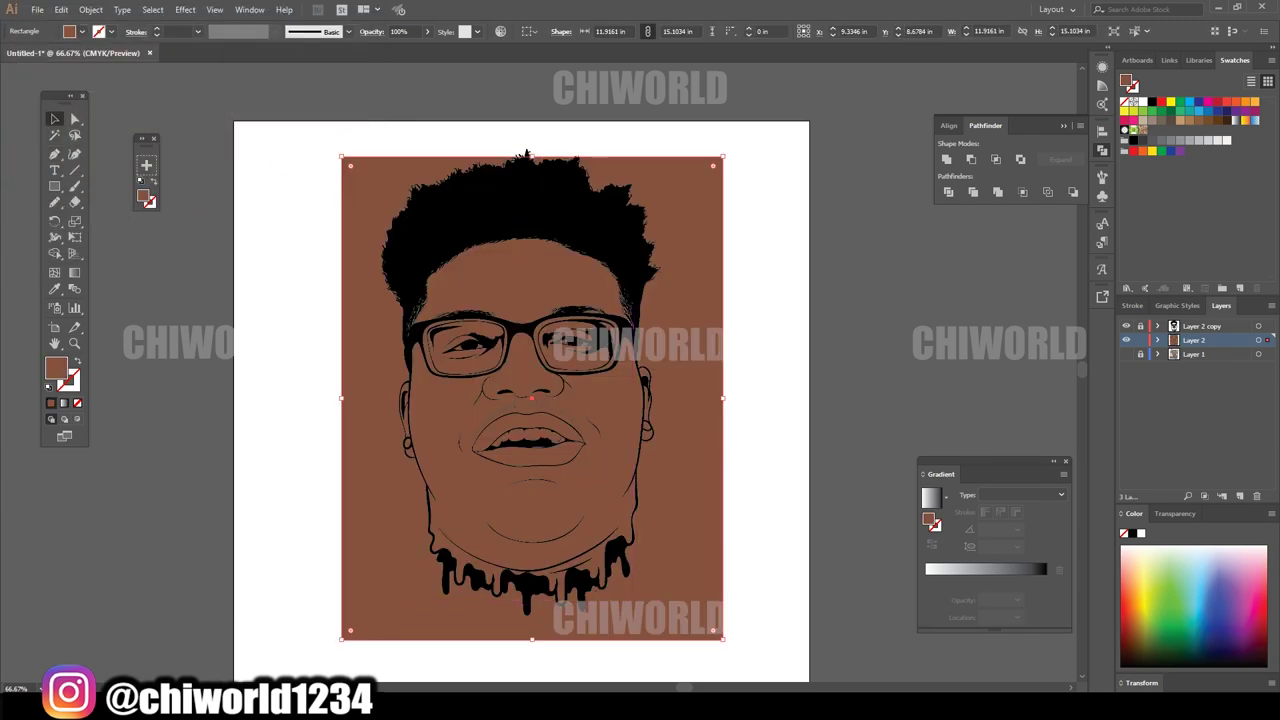
right_click(708, 322)
click(760, 403)
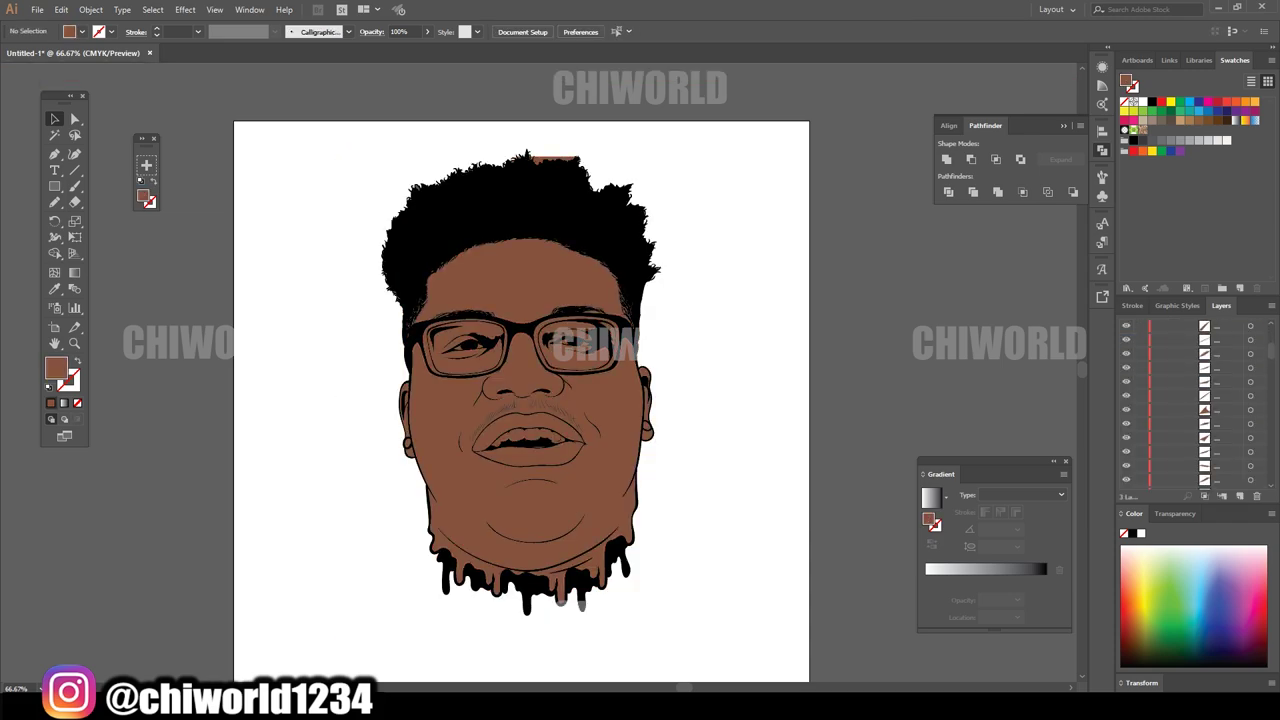
- Enter the artwork group in isolation mode and select shapes around the hair
drag(382, 134, 702, 224)
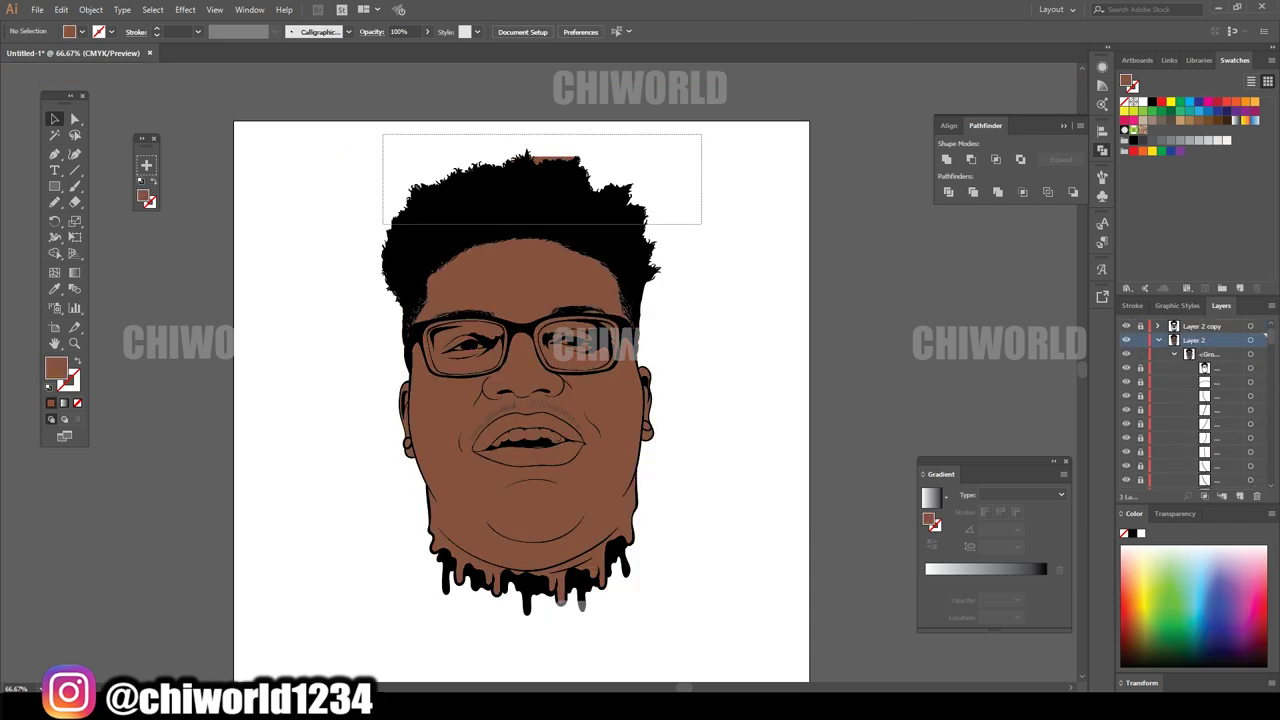
double_click(620, 200)
drag(610, 173, 698, 234)
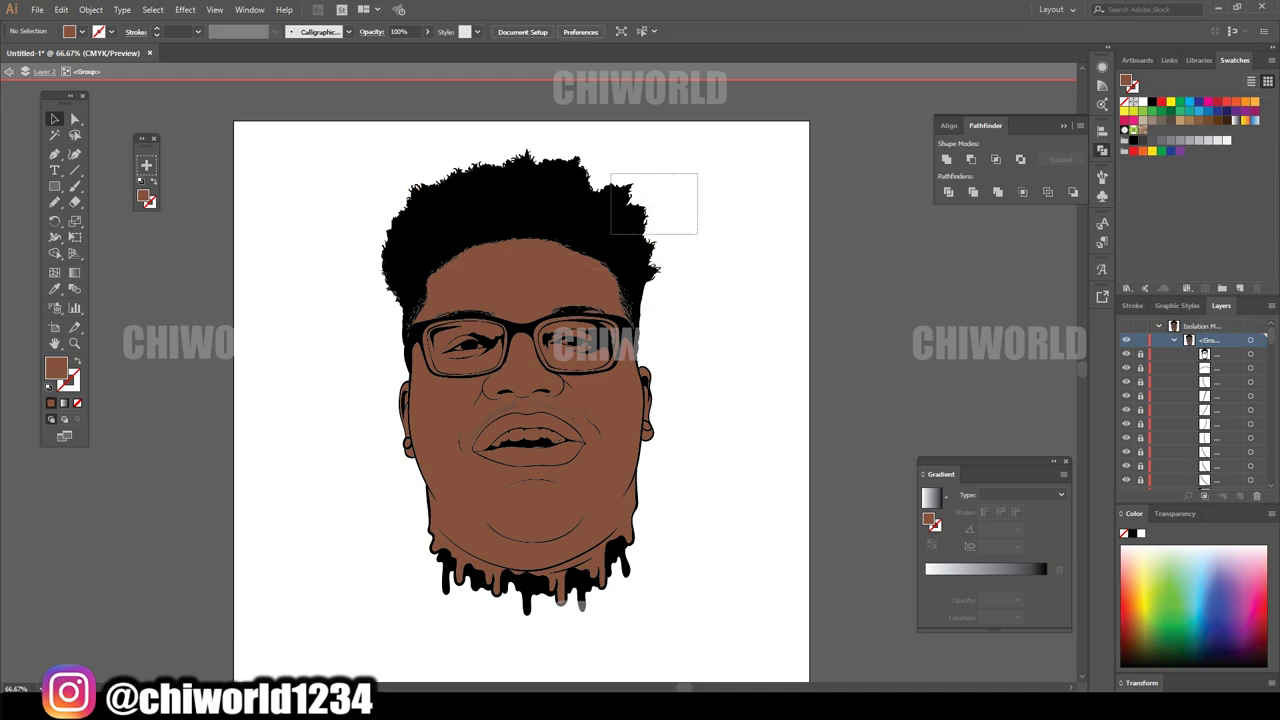
drag(383, 231, 692, 138)
key(ctrl+plus)
key(ctrl+plus)
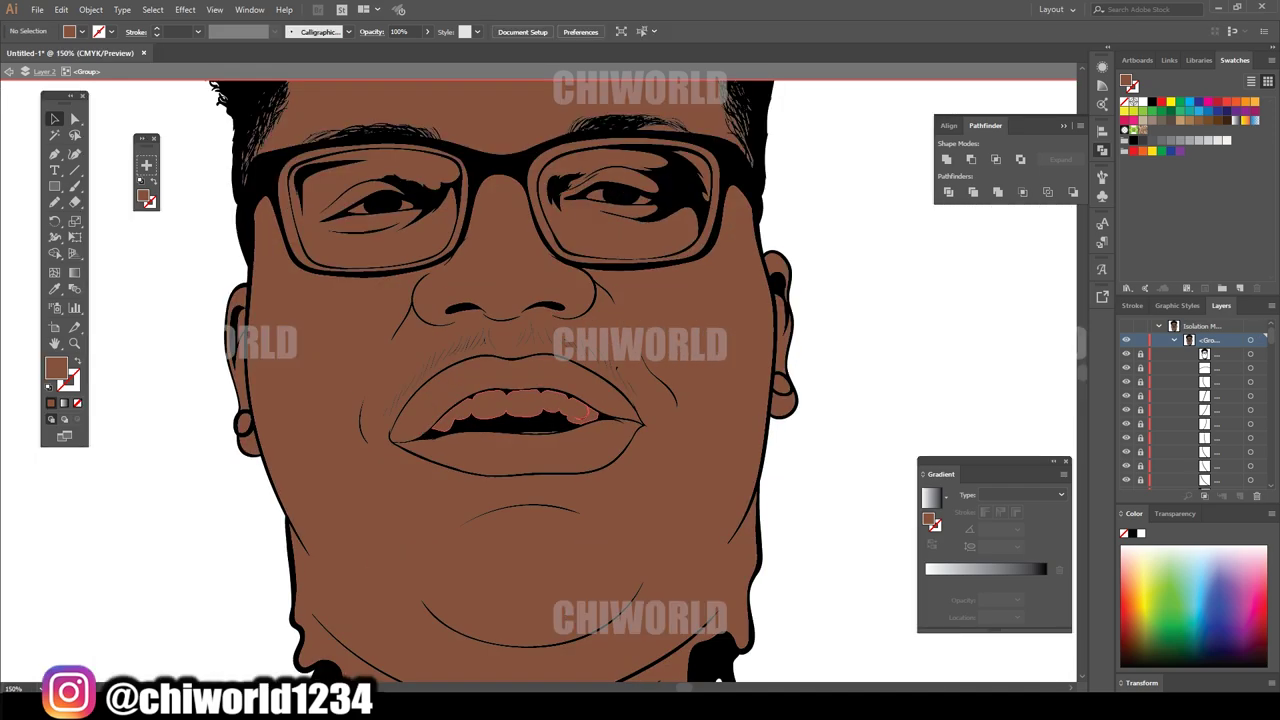
- Fill the teeth, both eye whites and the earring with white
click(577, 418)
drag(648, 432, 400, 192)
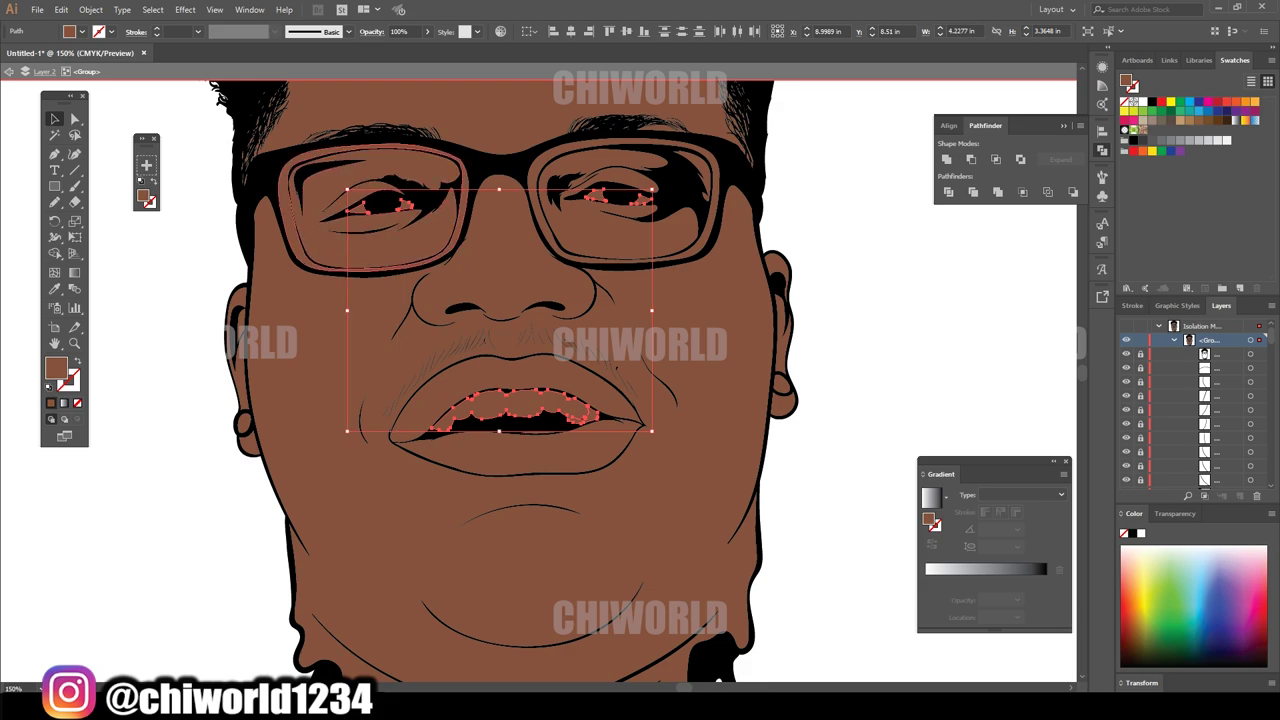
scroll(640, 380, up, 1)
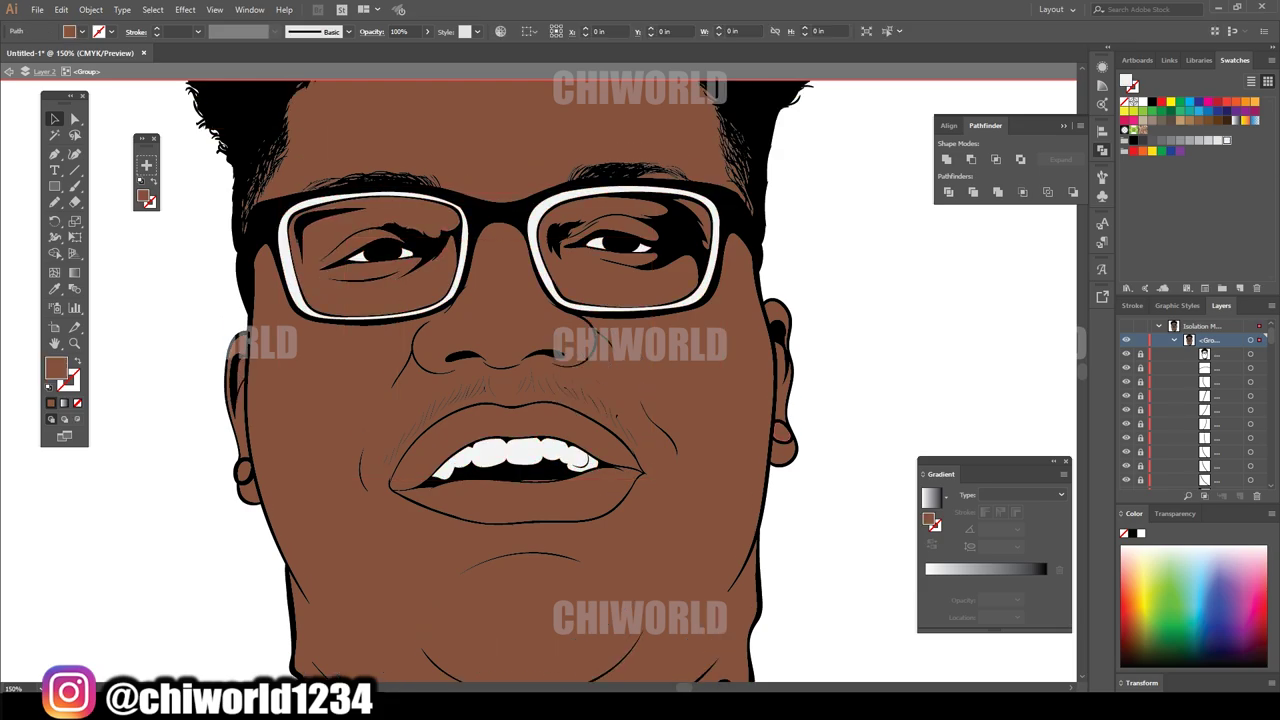
click(578, 462)
key(ctrl+shift+a)
key(ctrl+0)
- Adjust the face shapes' color balance, setting Magenta to 76
drag(758, 446, 544, 618)
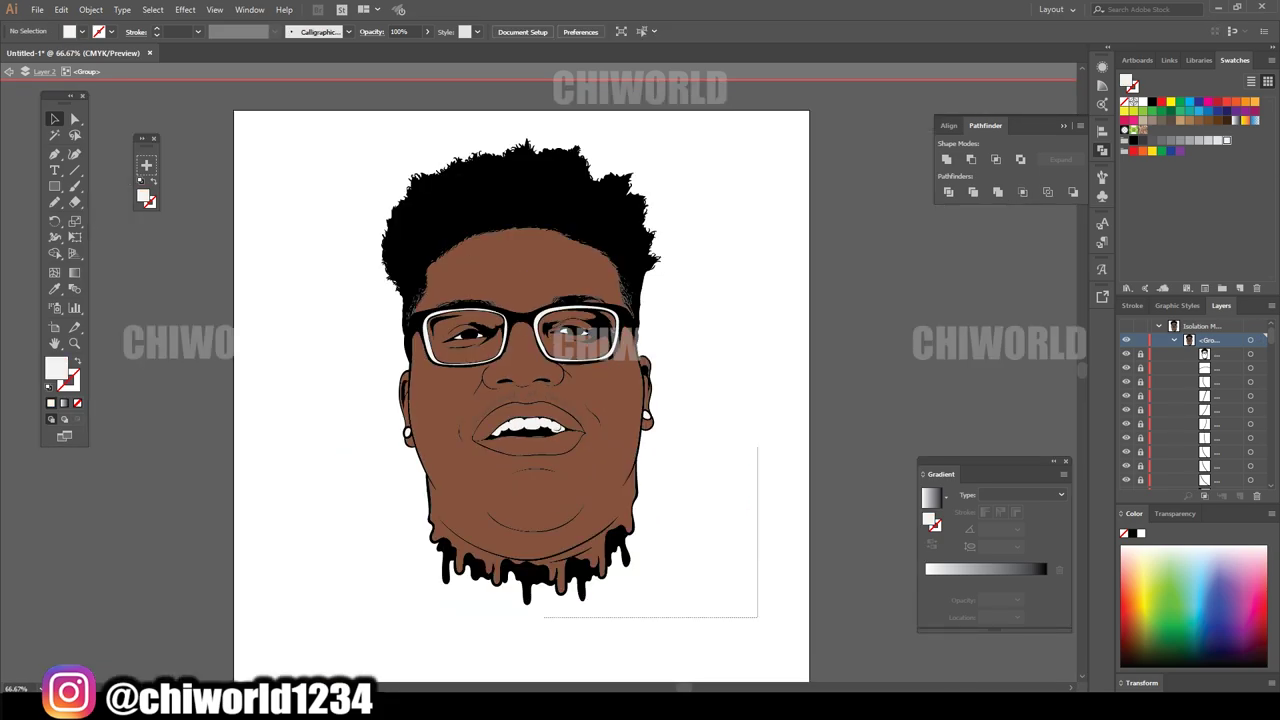
key(ctrl+plus)
key(ctrl+plus)
click(61, 9)
click(385, 274)
text(7)
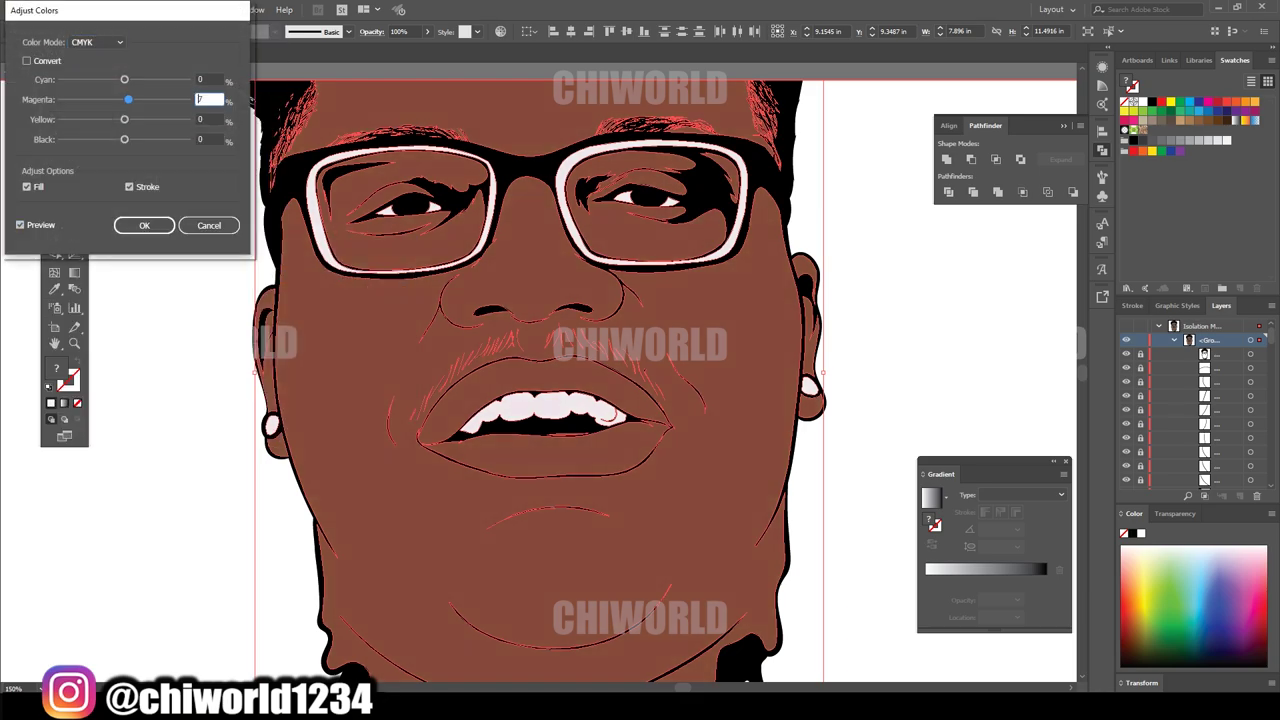
text(6)
key(Tab)
key(Return)
- Recolour the upper lip a darker reddish-brown
click(545, 400)
double_click(55, 368)
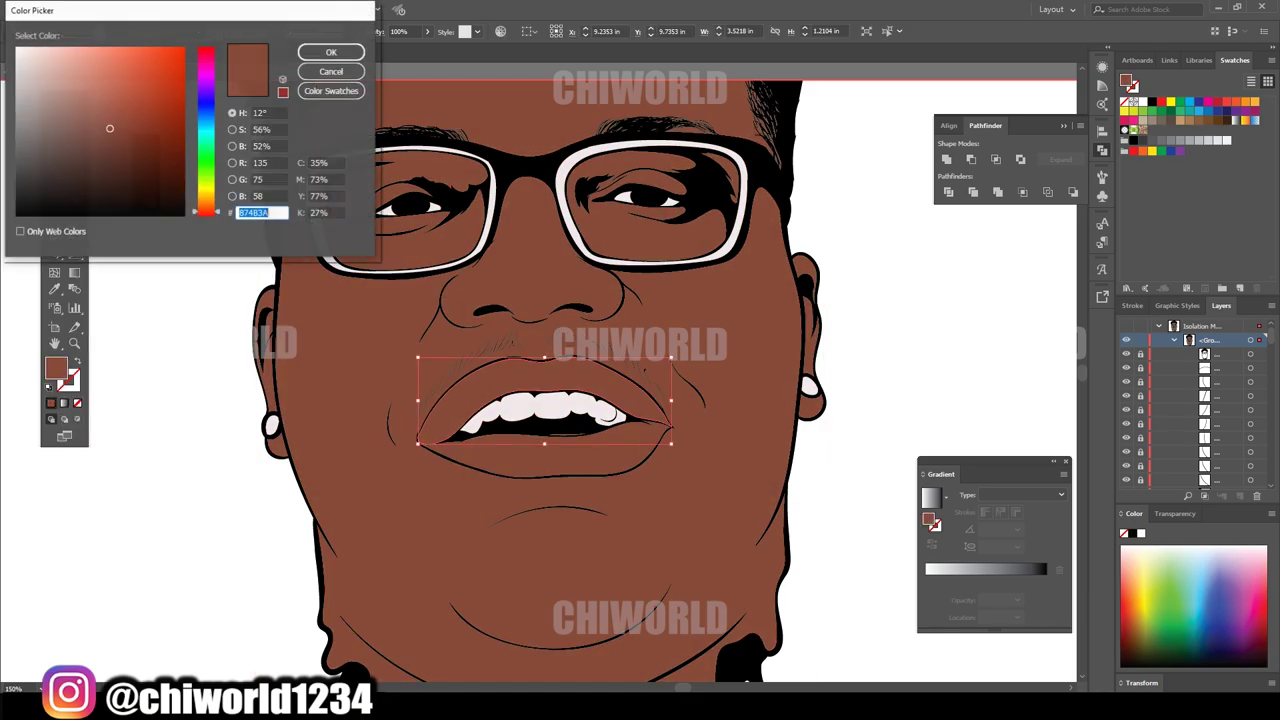
key(Return)
click(545, 460)
- Give the lower lip a brown fill and apply a color balance adjustment to the mouth
double_click(55, 368)
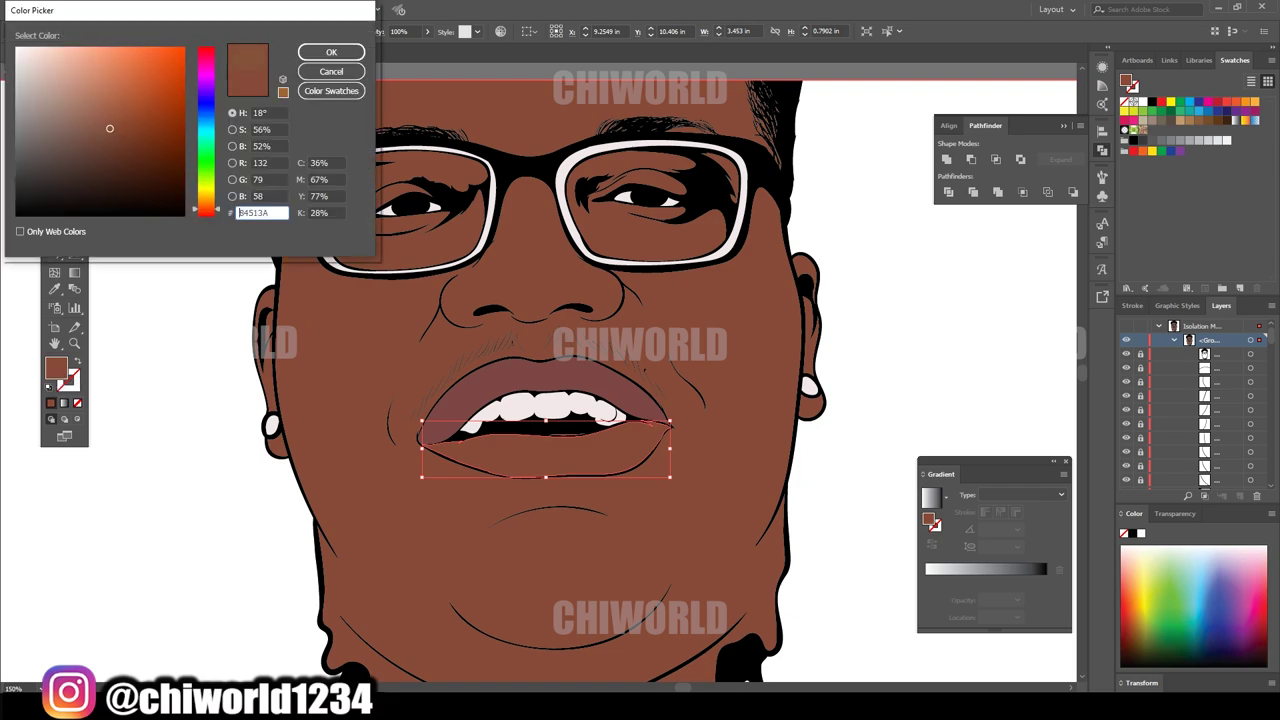
click(93, 123)
key(Return)
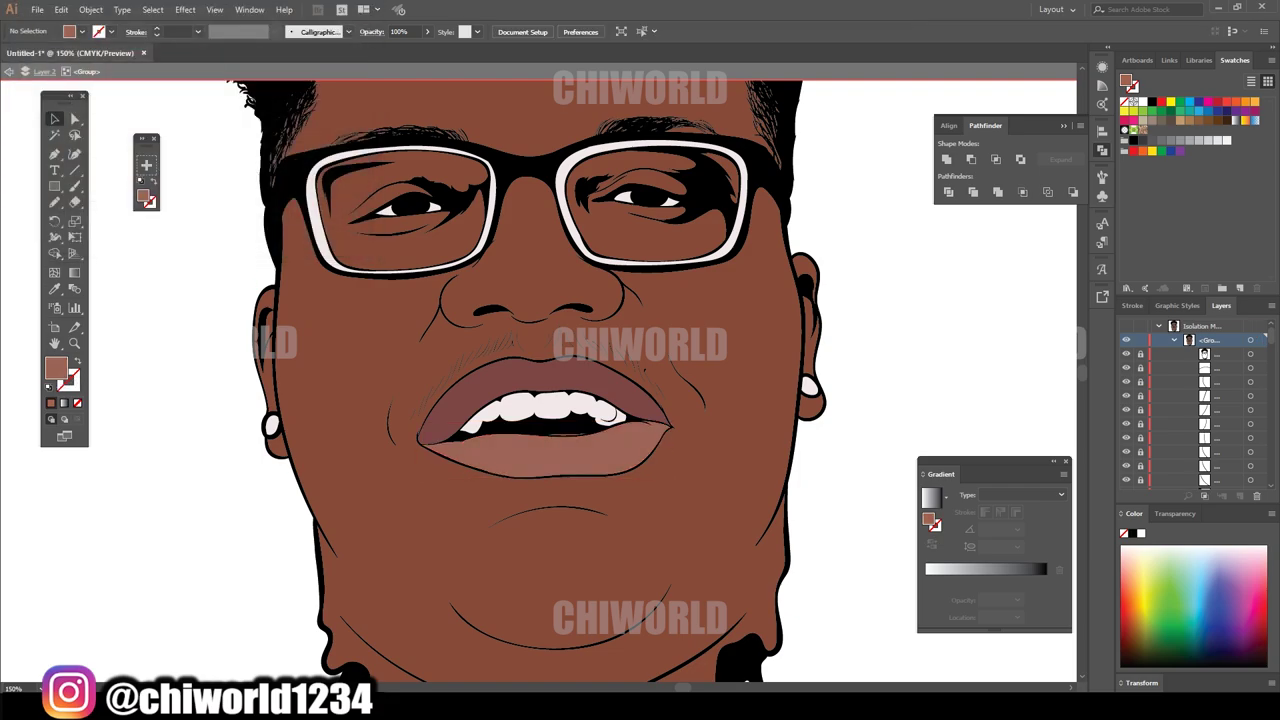
click(545, 440)
click(61, 9)
click(290, 258)
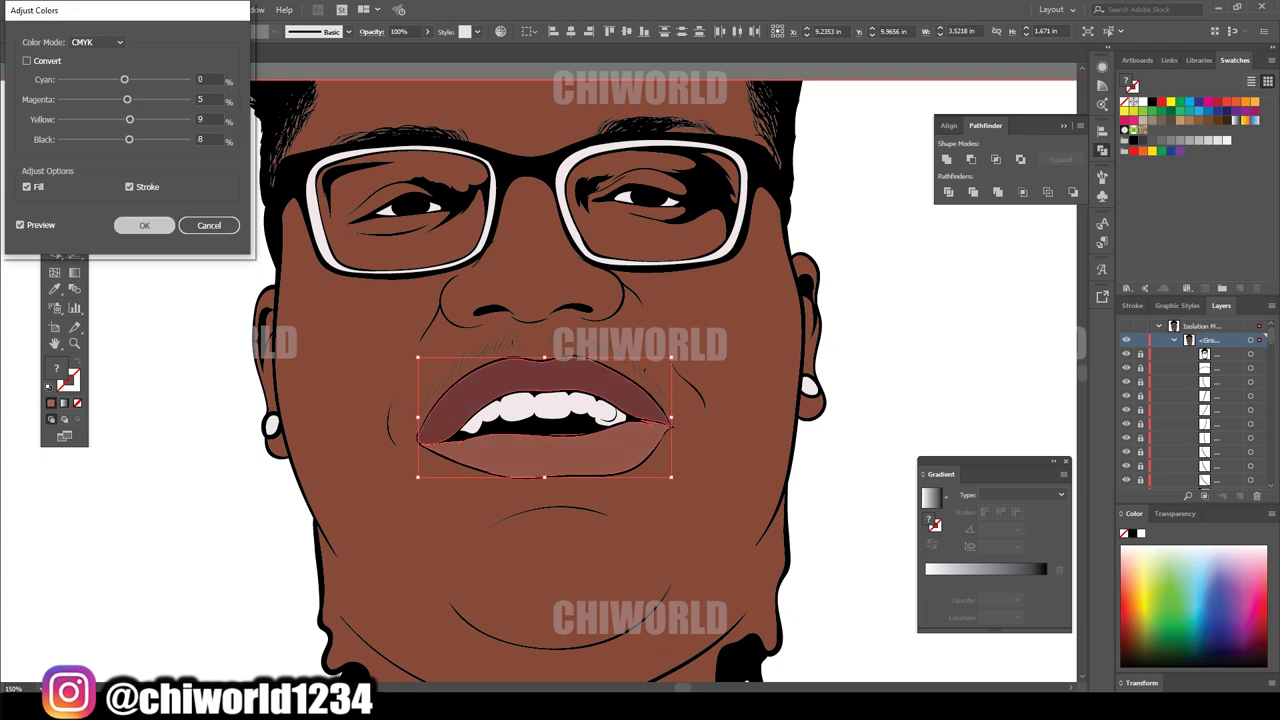
click(144, 225)
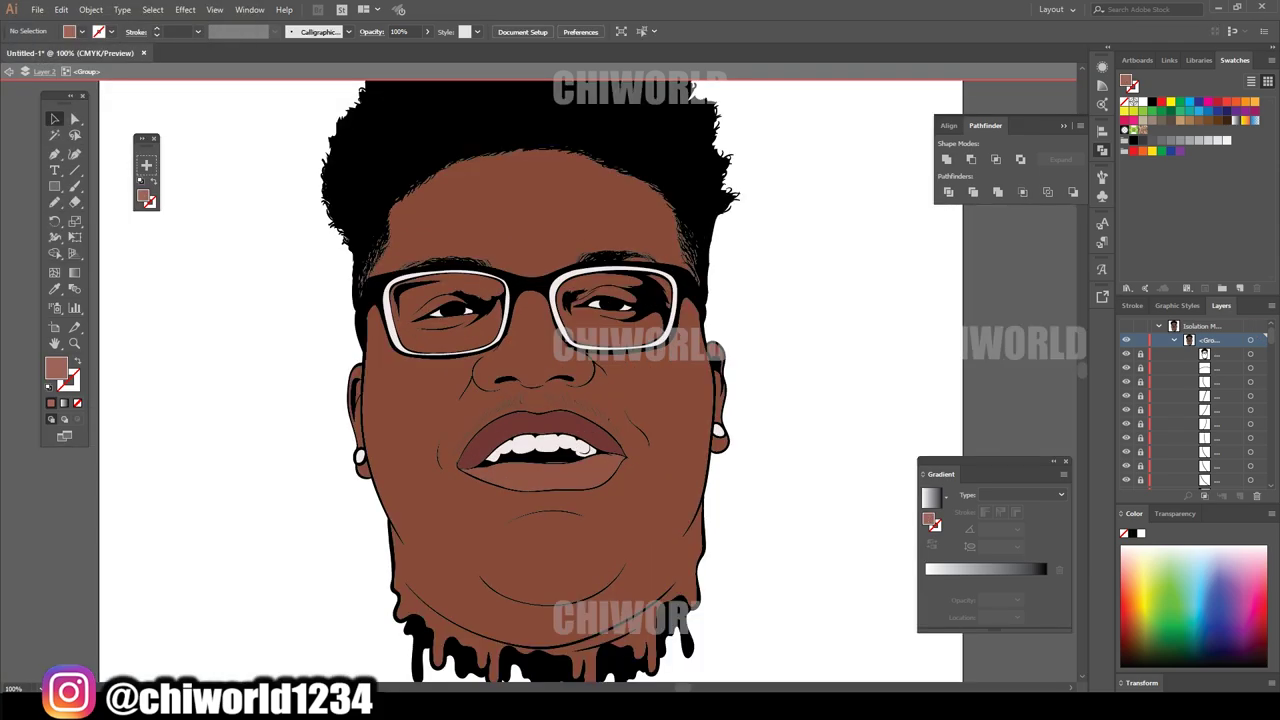
- Refill the lower lip dusky red #914646, lock Layer 2 and target Layer 2 copy 2
key(Escape)
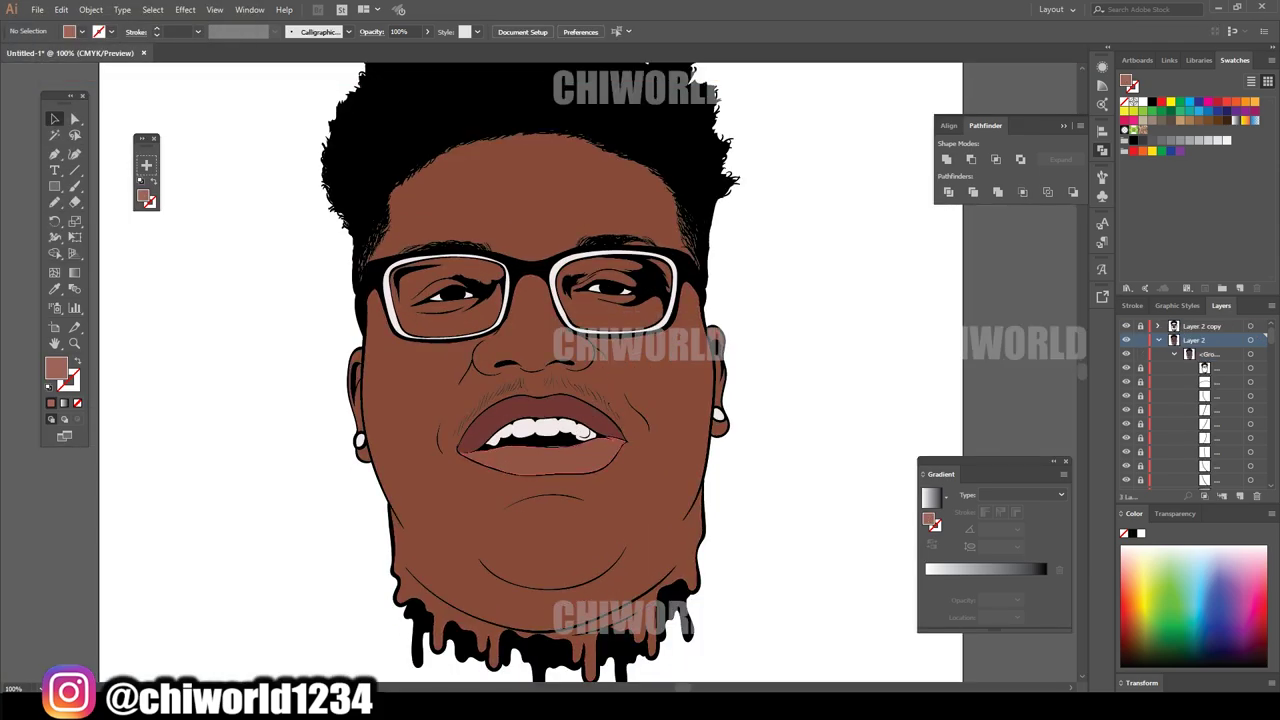
key(ctrl+a)
right_click(514, 449)
key(Escape)
click(540, 455)
double_click(55, 369)
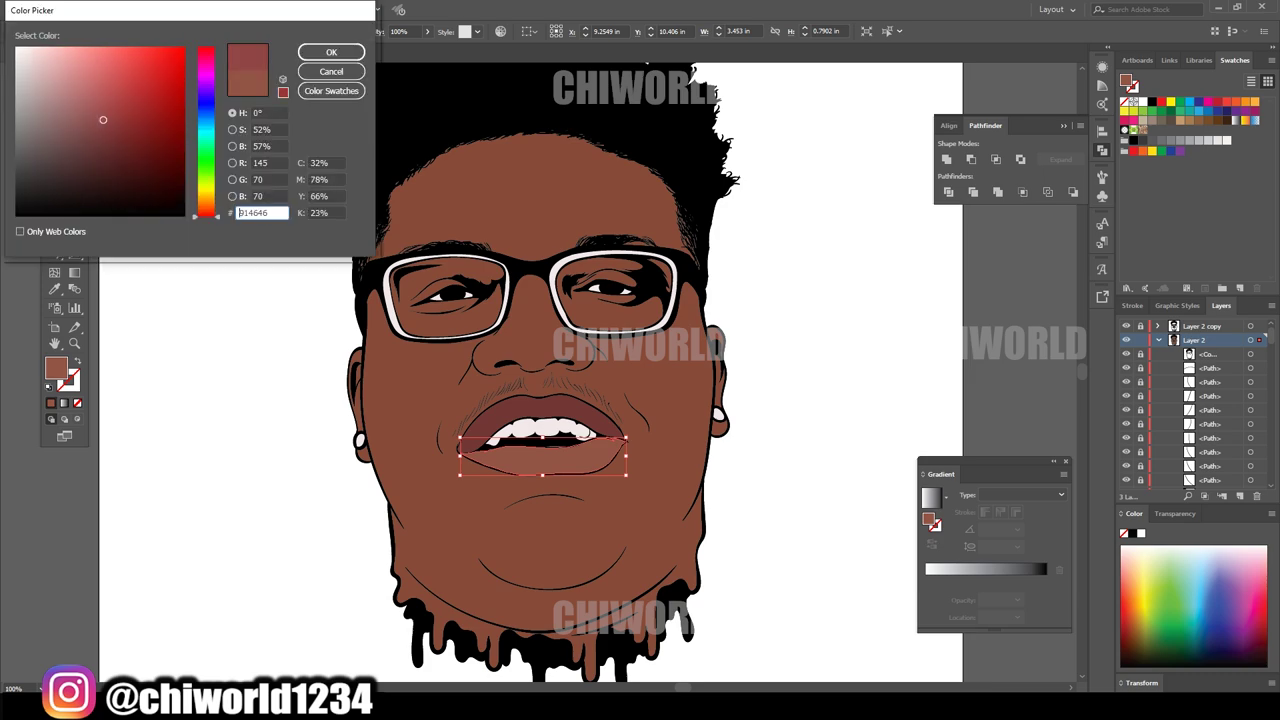
click(337, 49)
key(ctrl+shift+a)
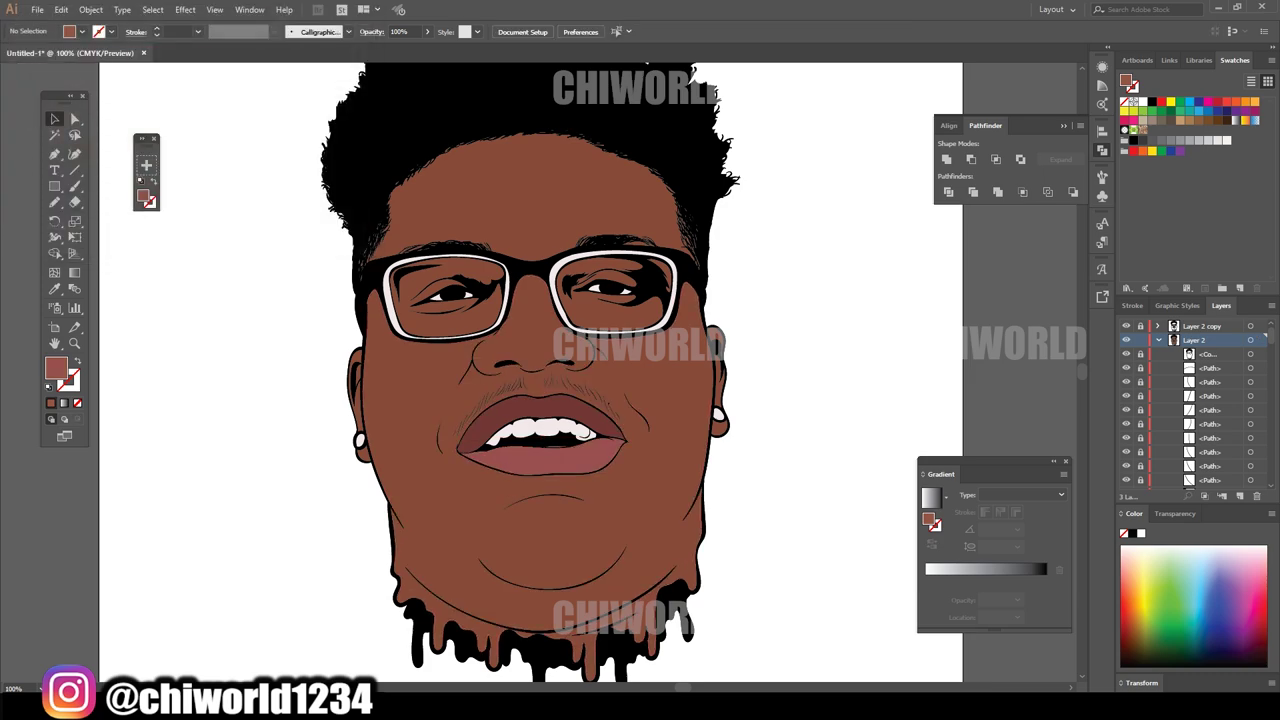
click(1140, 354)
click(1204, 340)
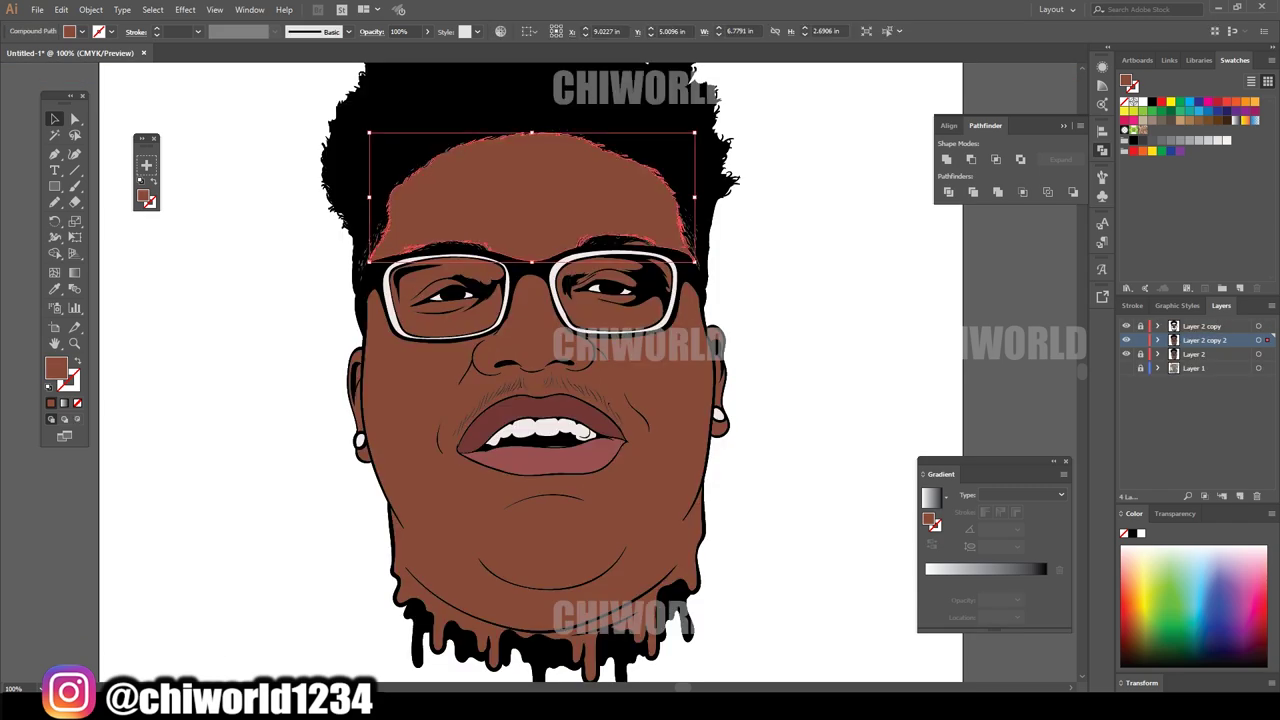
- Delete the stray brown face-skin fill and inspect the copy layer's shapes around the forehead
key(Delete)
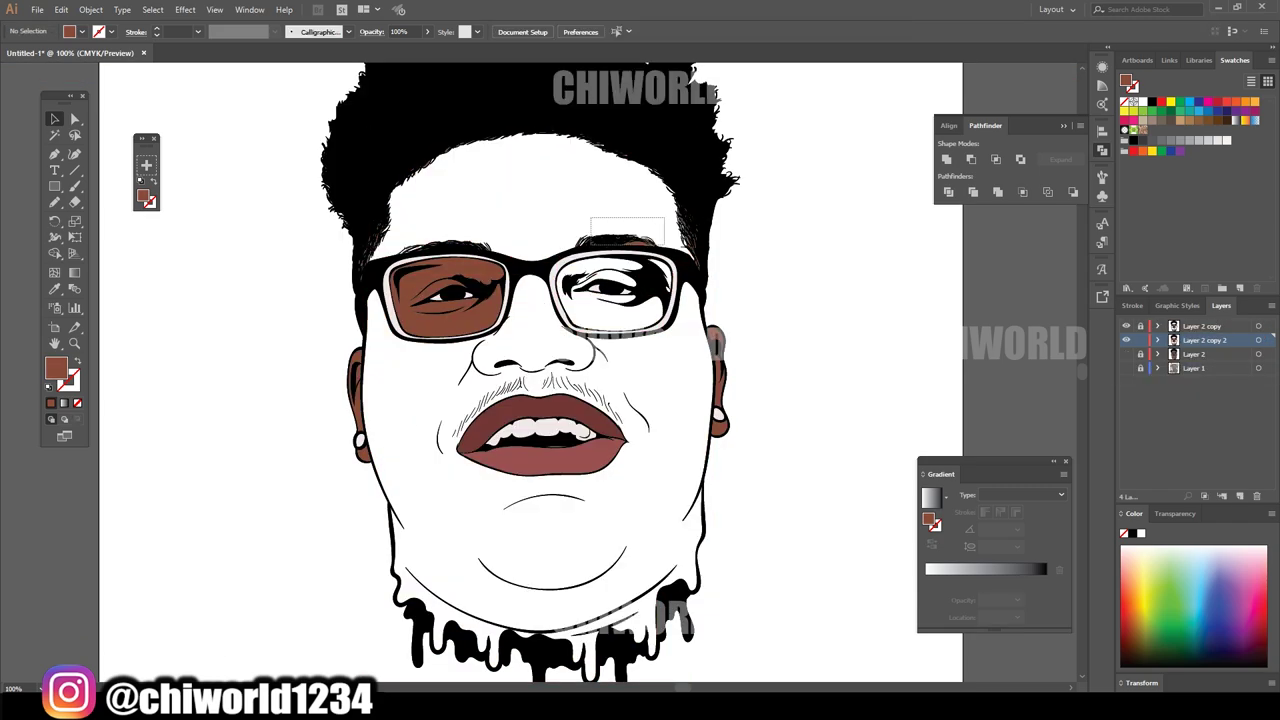
drag(395, 225, 505, 255)
double_click(718, 426)
key(Escape)
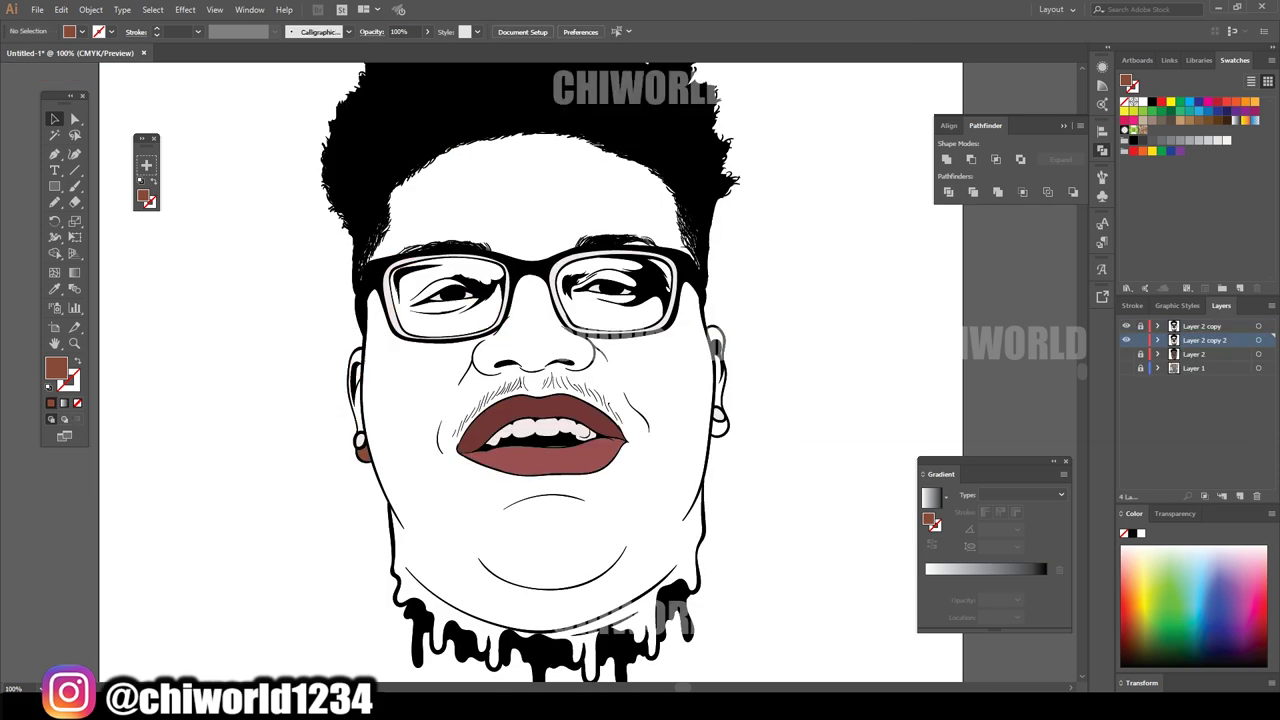
drag(361, 139, 562, 204)
key(ctrl+plus)
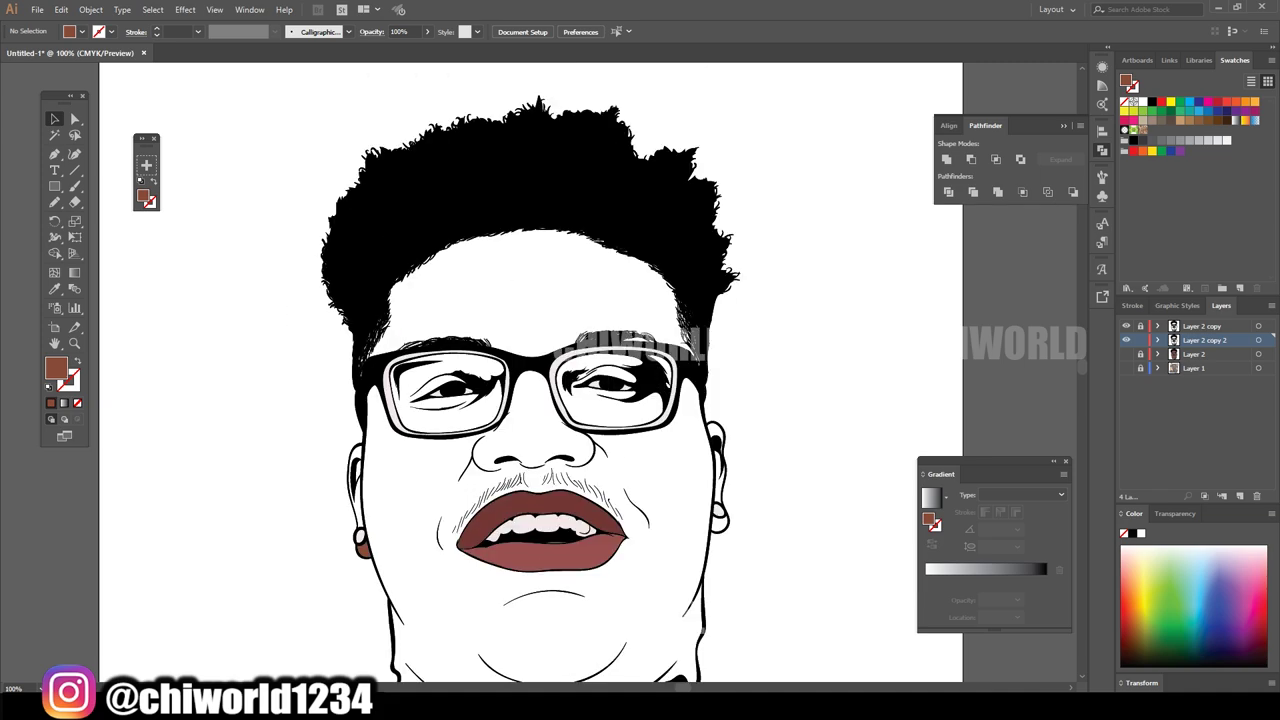
key(ctrl+minus)
key(ctrl+minus)
key(ctrl+minus)
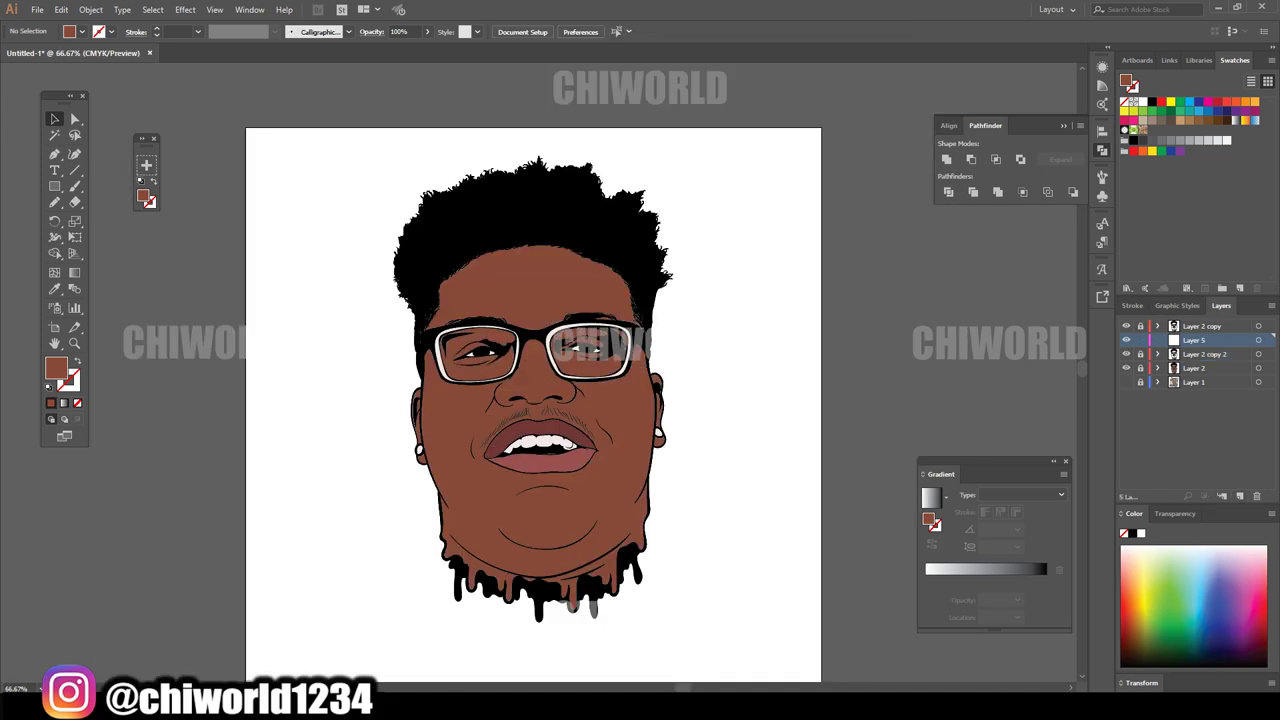
- Draw dark brown Pencil shading along the glasses frame beside the nose
key(n)
double_click(55, 368)
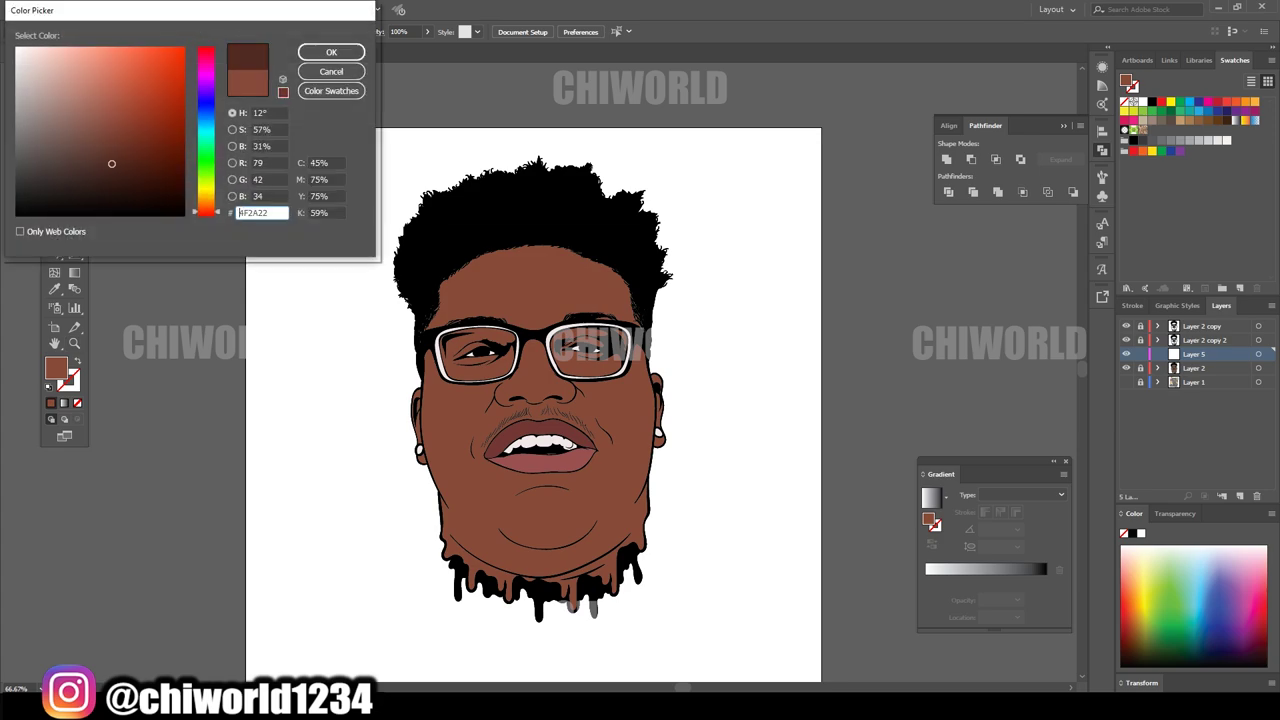
key(Return)
key(ctrl+plus)
key(ctrl+plus)
key(ctrl+plus)
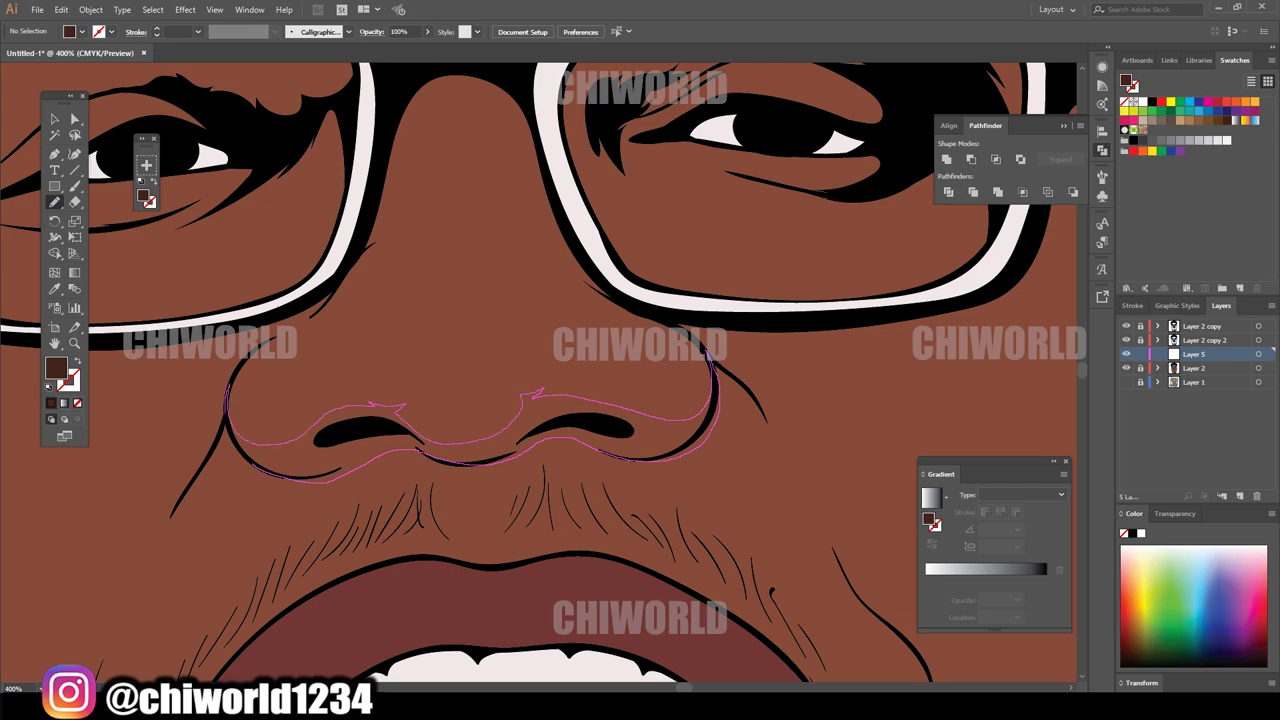
key(ctrl+minus)
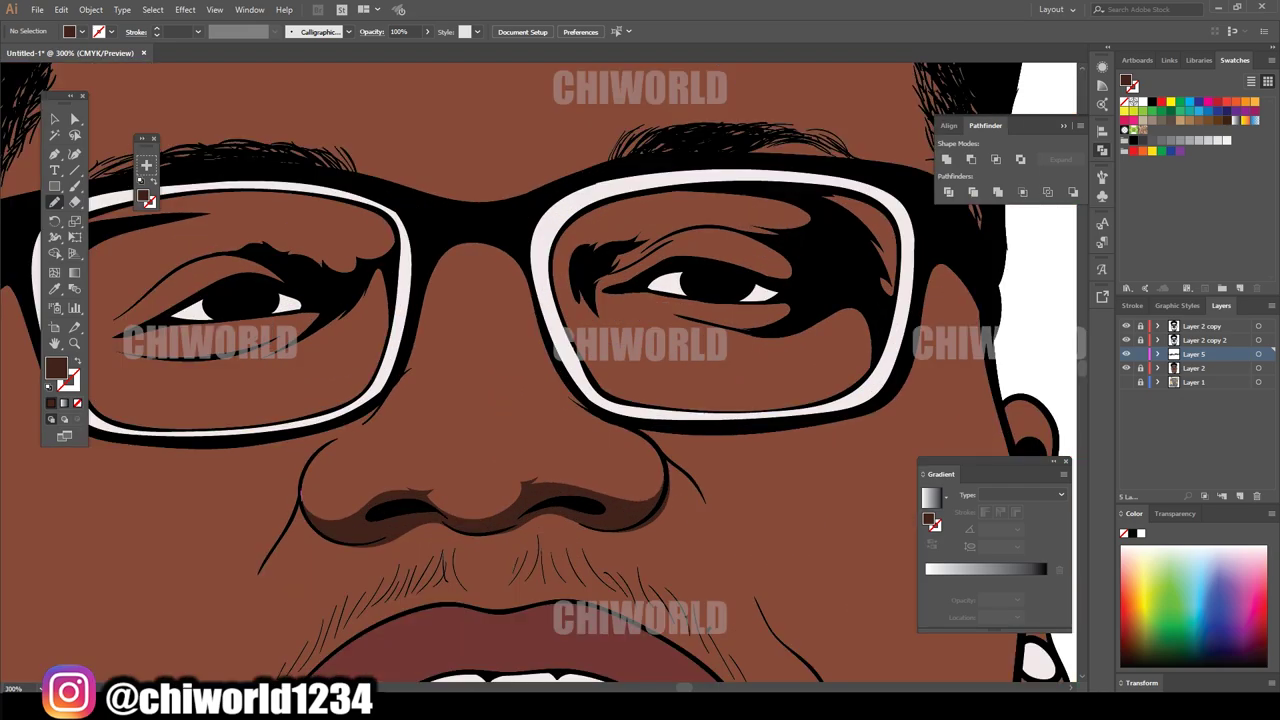
drag(434, 262, 310, 424)
drag(260, 570, 110, 480)
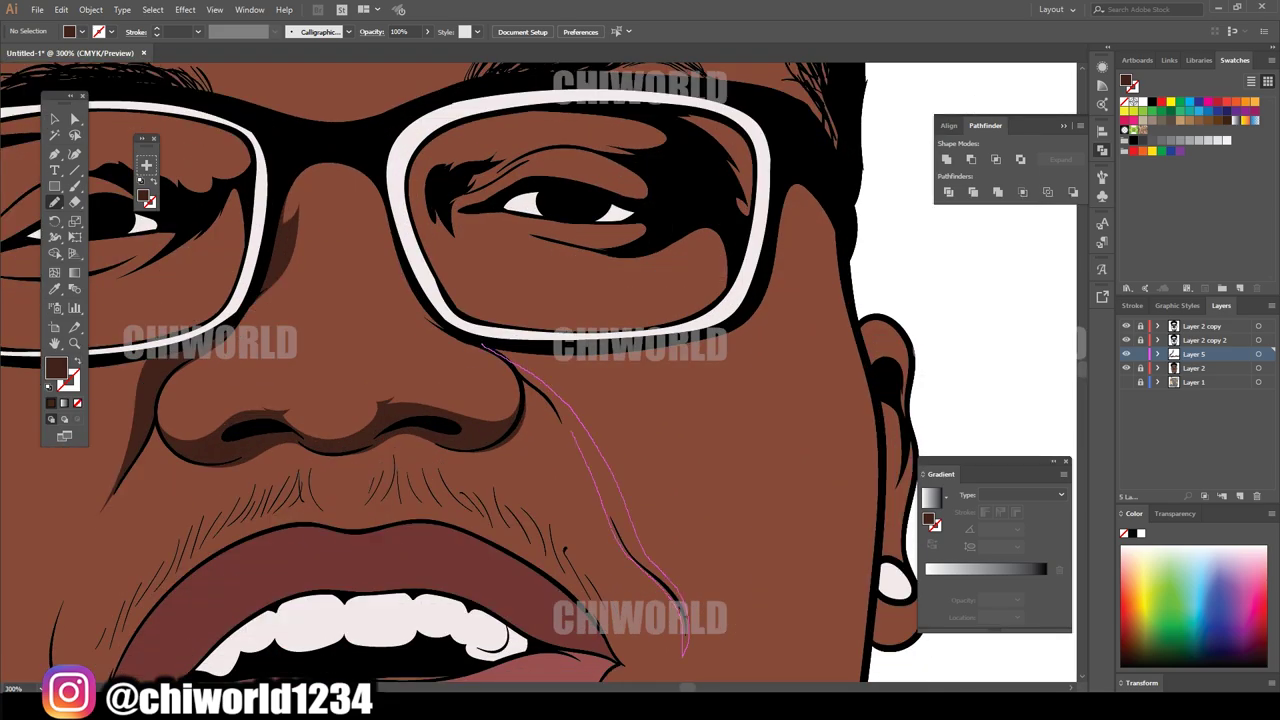
scroll(640, 400, down, 5)
scroll(640, 360, up, 5)
- Shade around the right eye inside the lens, above and below it
drag(512, 310, 510, 424)
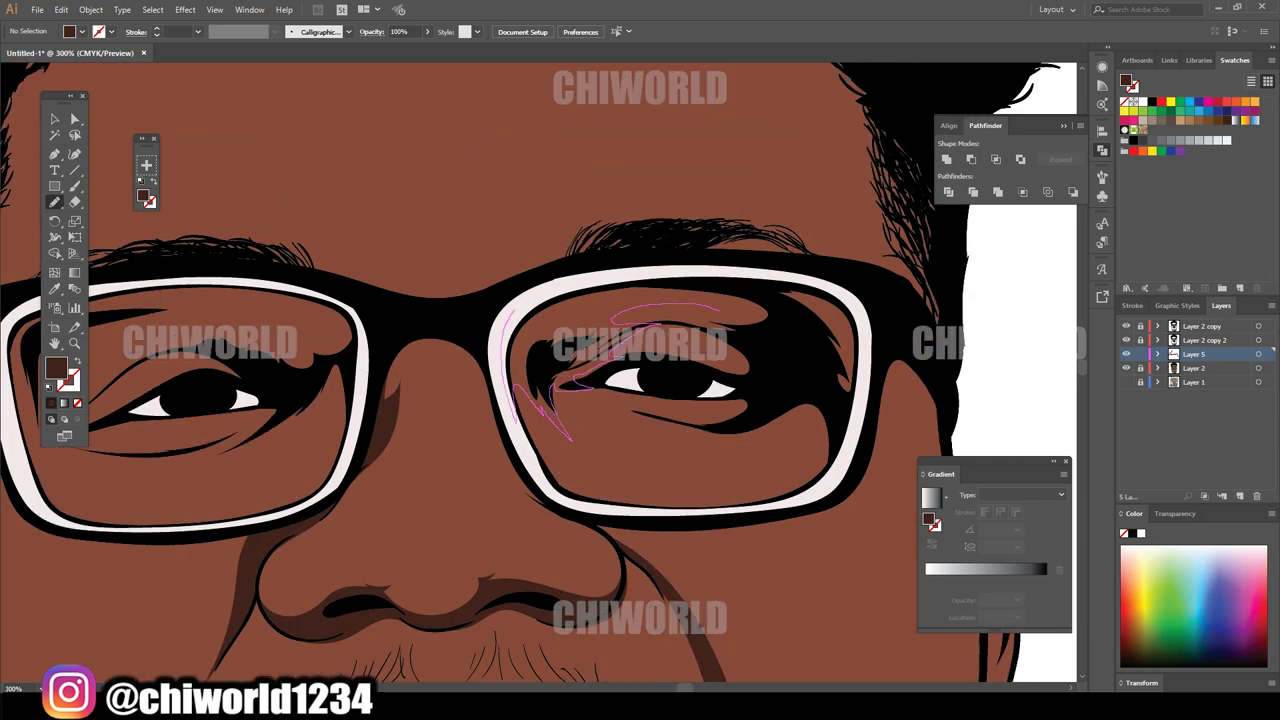
drag(716, 309, 860, 340)
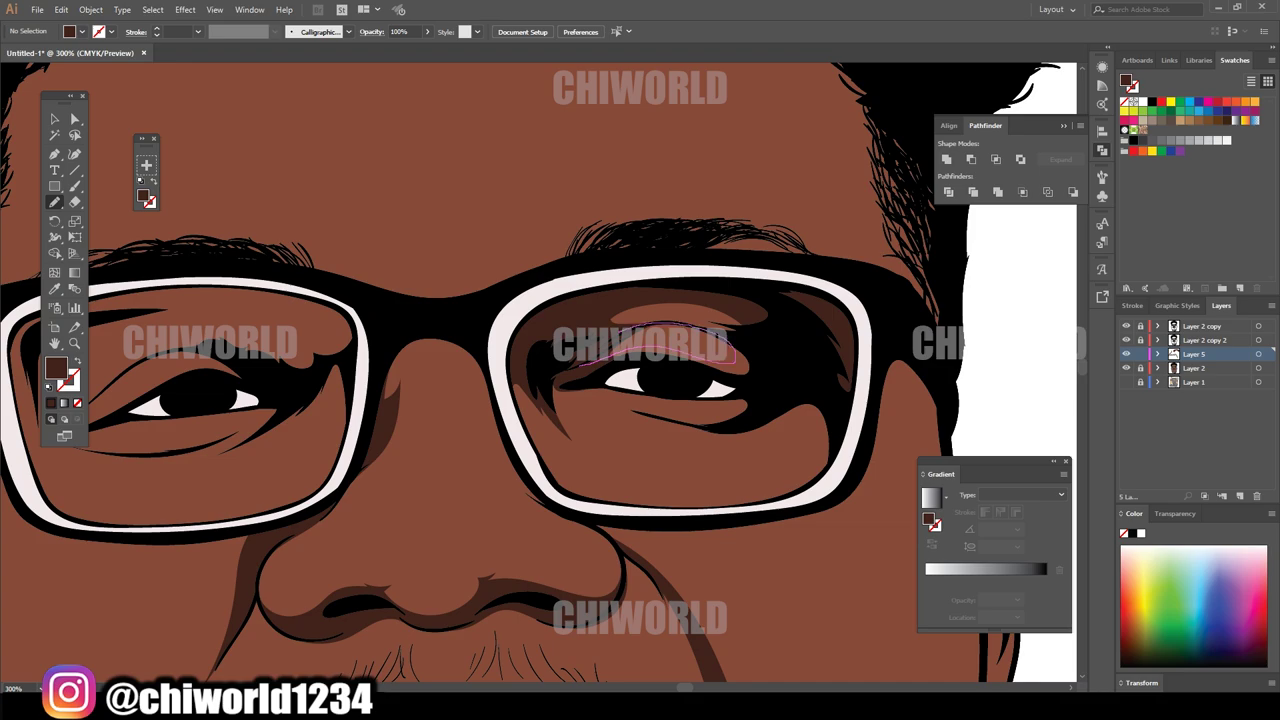
drag(612, 375, 645, 372)
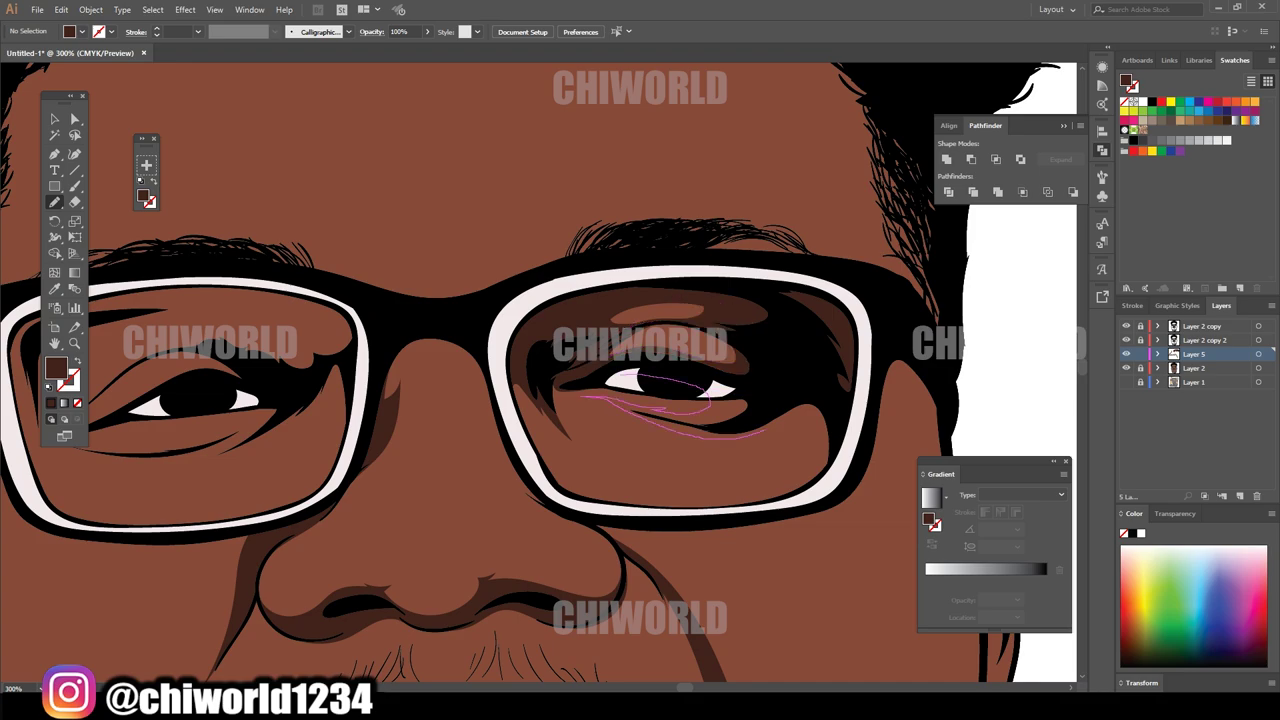
drag(765, 432, 800, 458)
scroll(800, 458, down, 5)
scroll(620, 410, up, 5)
- Shade around the left eye inside the lens and add cheek shading beside the mouth
drag(628, 402, 622, 452)
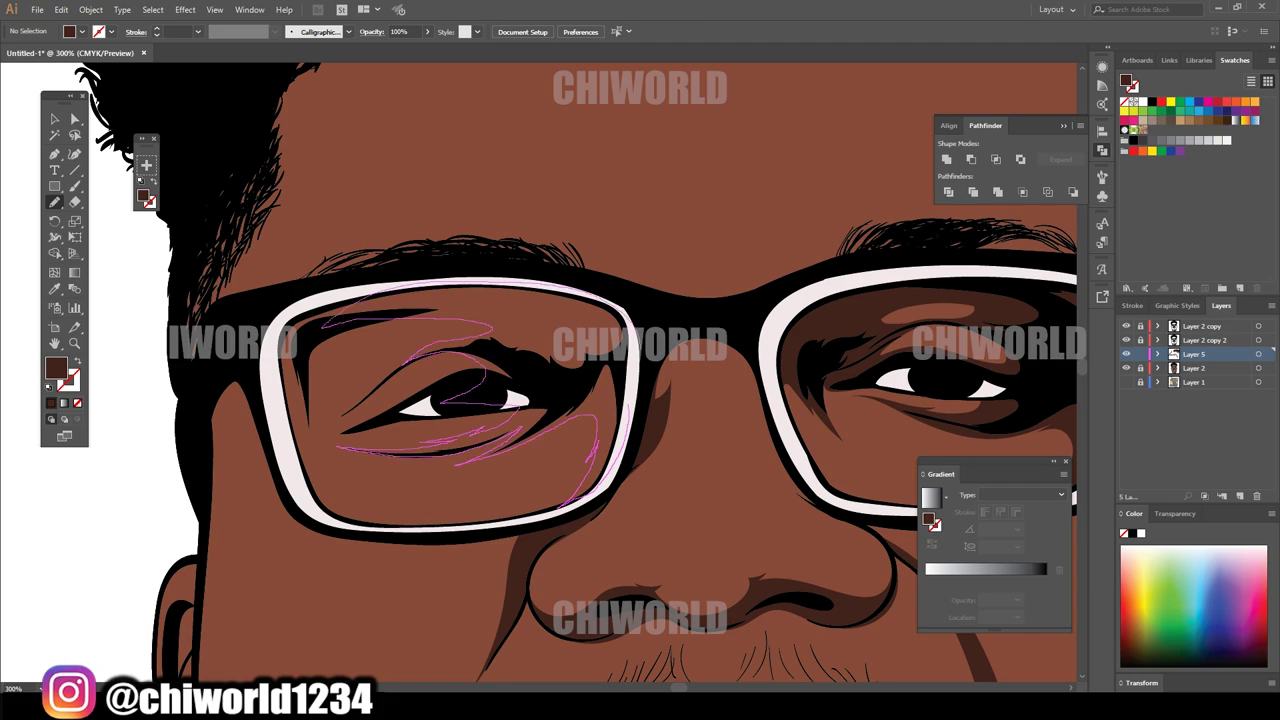
scroll(540, 400, down, 5)
scroll(540, 400, up, 6)
drag(400, 482, 316, 528)
drag(500, 412, 392, 425)
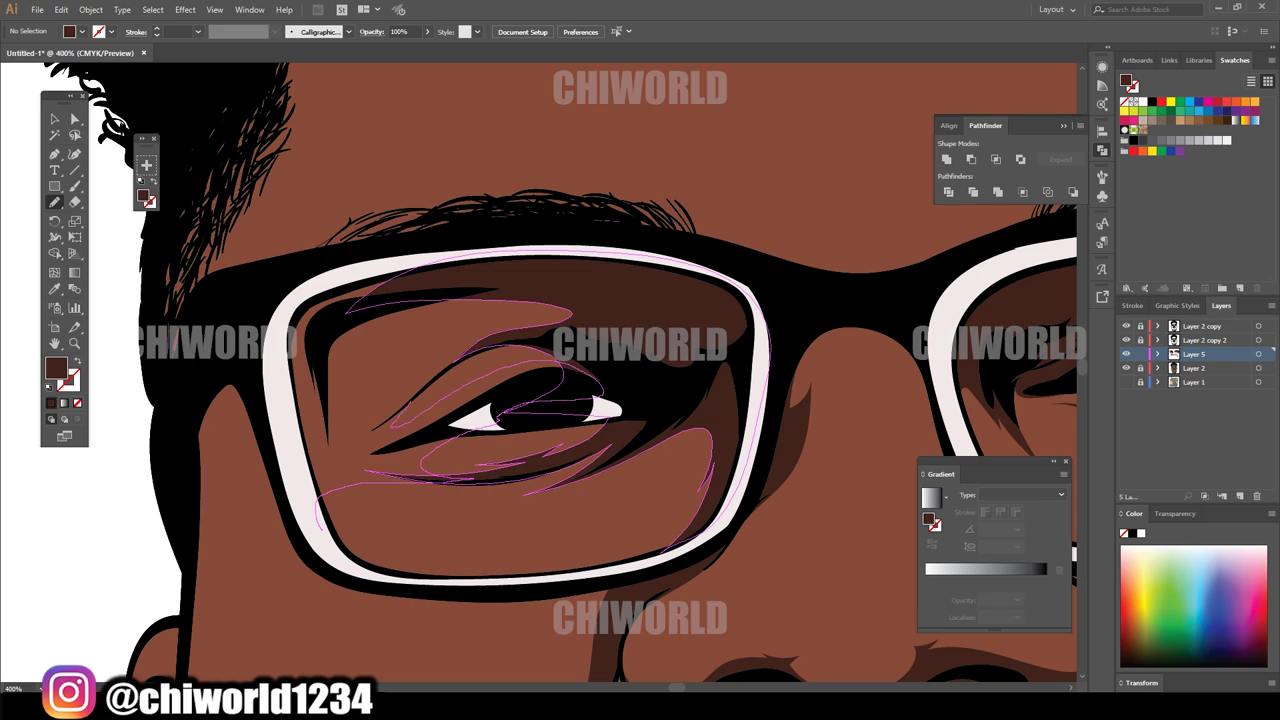
drag(465, 352, 510, 410)
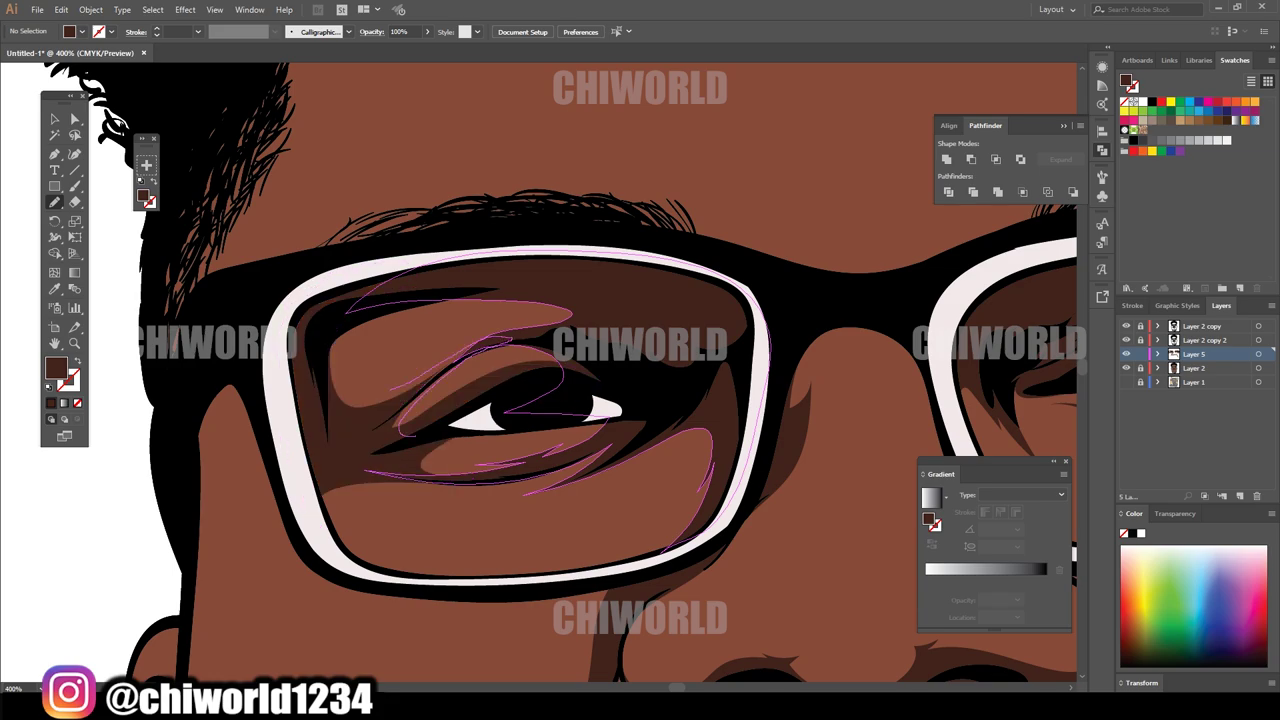
scroll(540, 400, down, 5)
scroll(510, 380, up, 3)
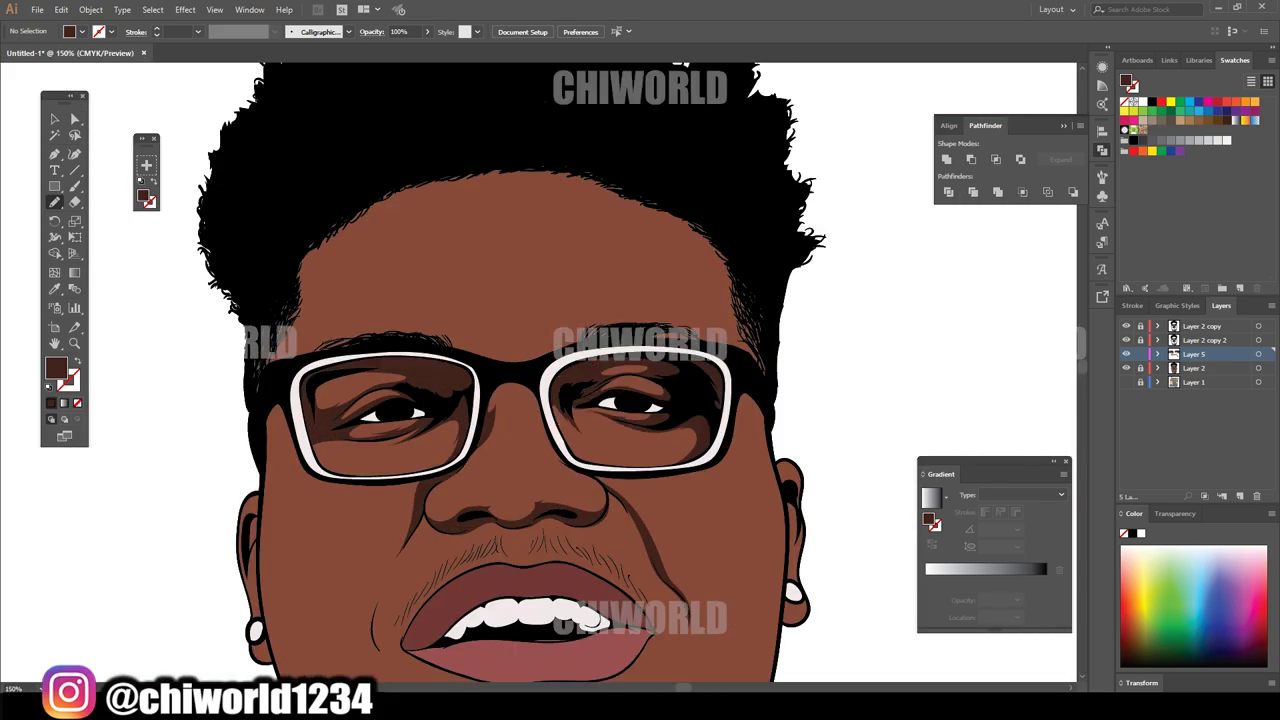
scroll(550, 400, down, 4)
scroll(320, 470, up, 4)
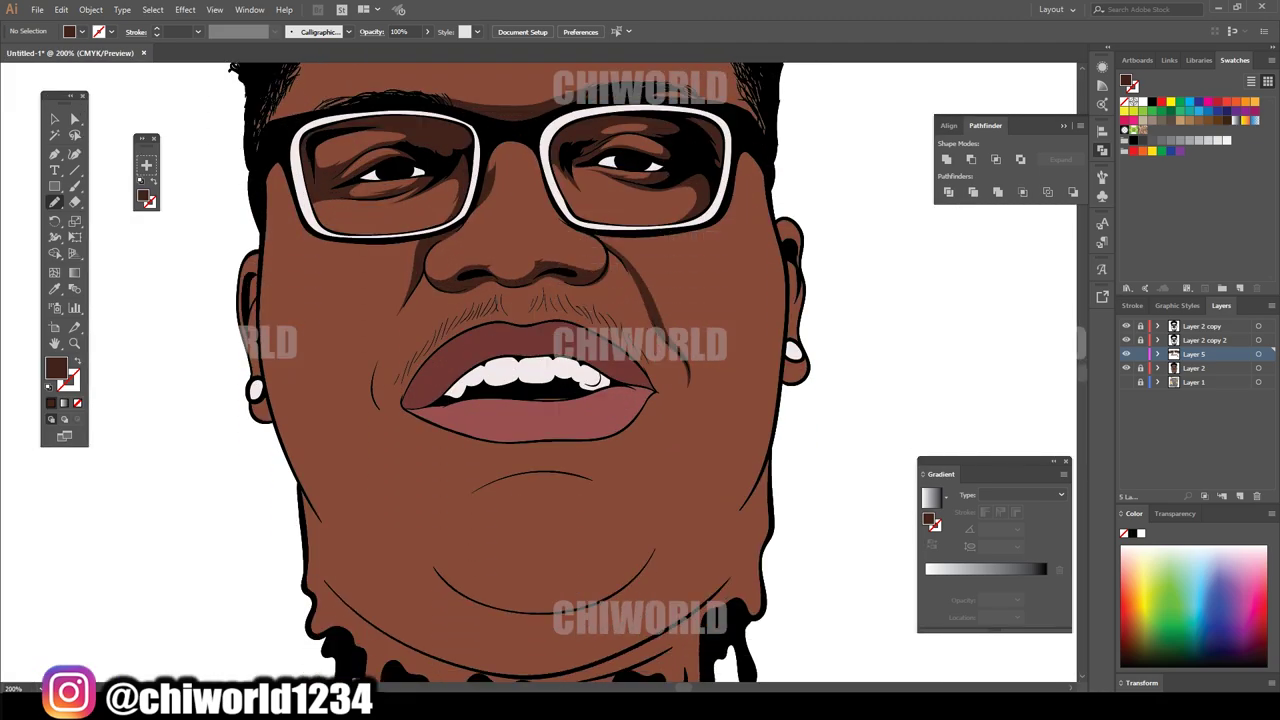
drag(333, 483, 305, 465)
scroll(594, 336, down, 5)
- Add dark brown shading under the lower lip, along the right jaw, chin and nose bridge
scroll(600, 380, up, 1)
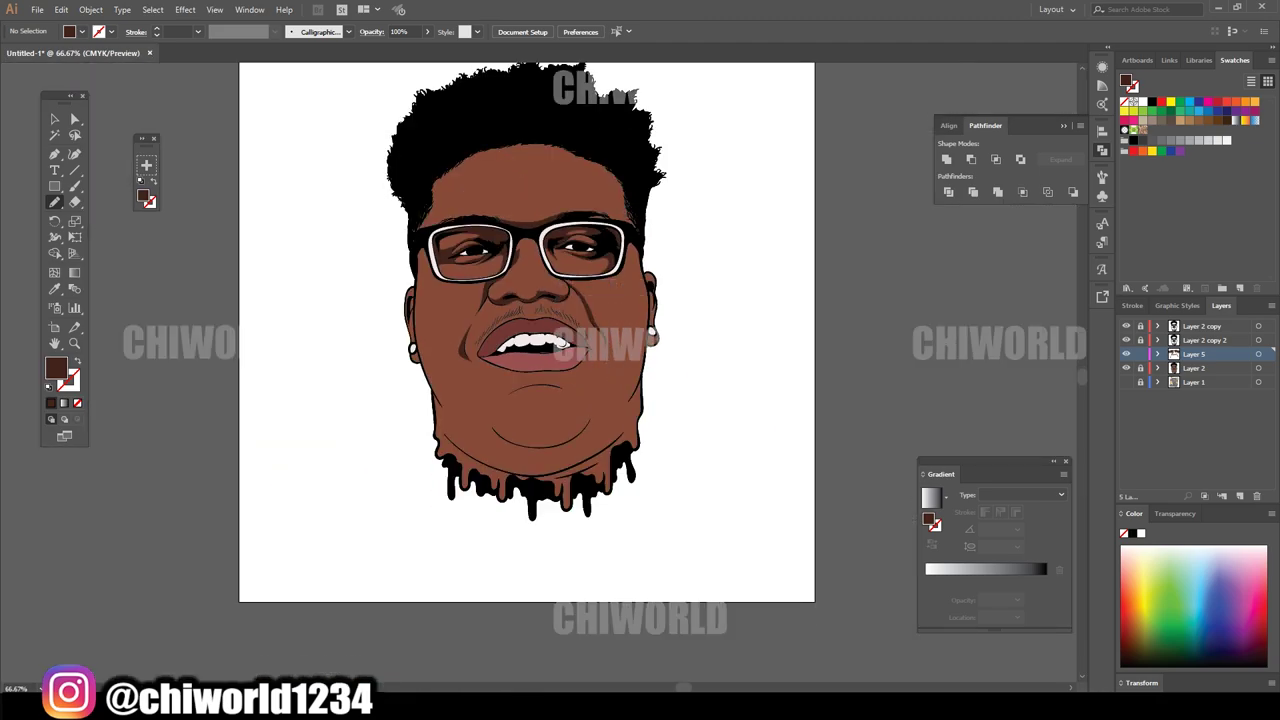
scroll(633, 399, up, 5)
drag(330, 186, 616, 190)
scroll(540, 380, down, 5)
scroll(540, 400, up, 4)
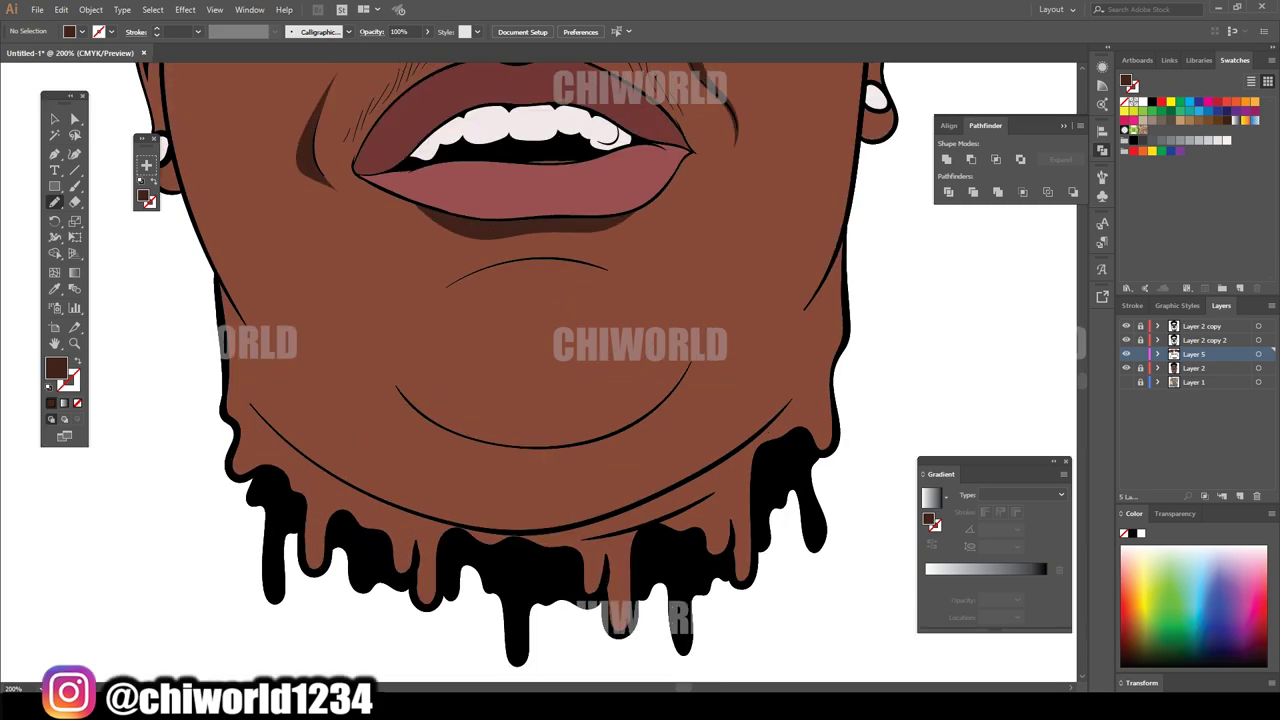
mouse_move(788, 402)
mouse_down()
mouse_move(818, 312)
mouse_move(700, 380)
mouse_move(525, 441)
mouse_up()
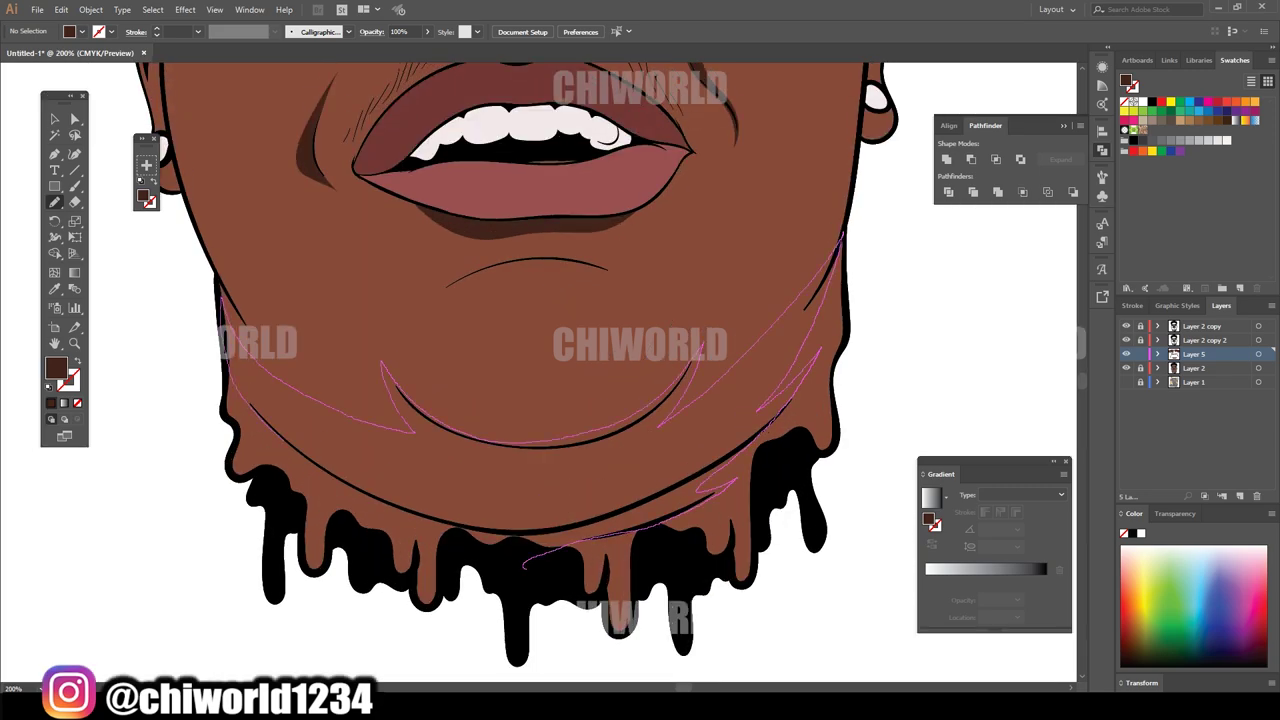
scroll(525, 560, down, 5)
scroll(525, 560, up, 5)
drag(455, 565, 220, 405)
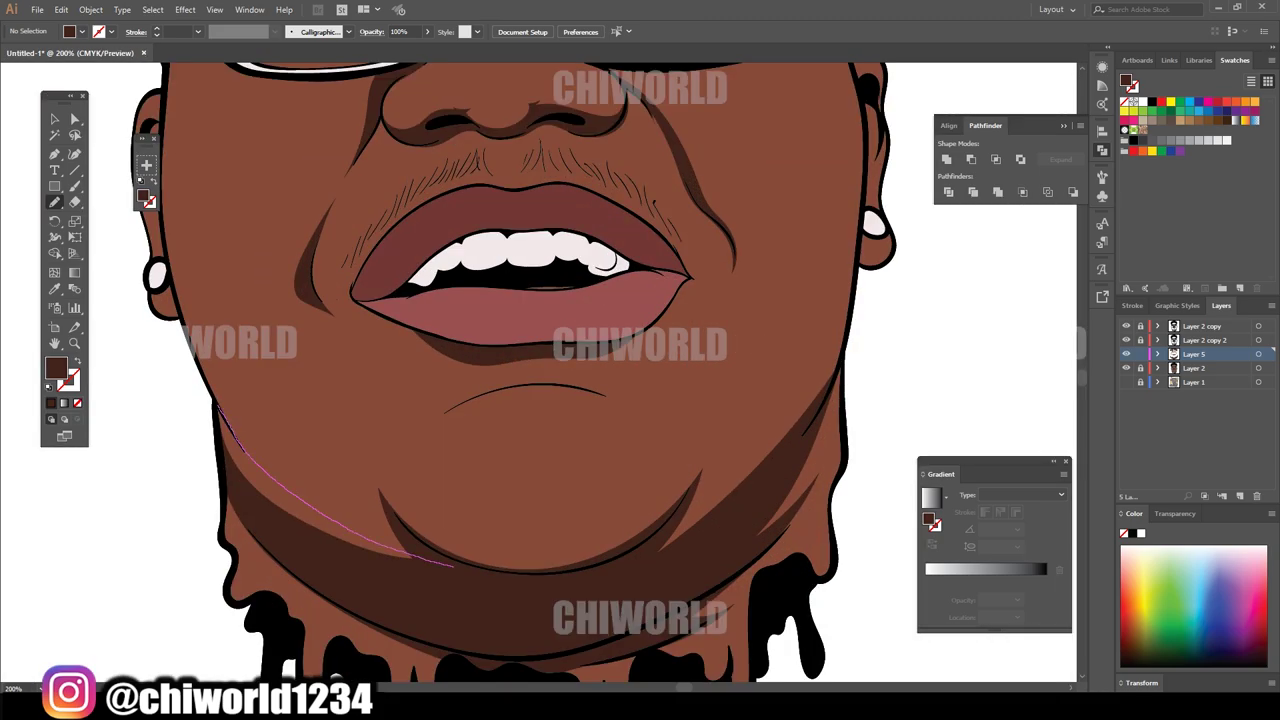
scroll(656, 414, down, 5)
scroll(656, 272, up, 5)
scroll(545, 260, up, 2)
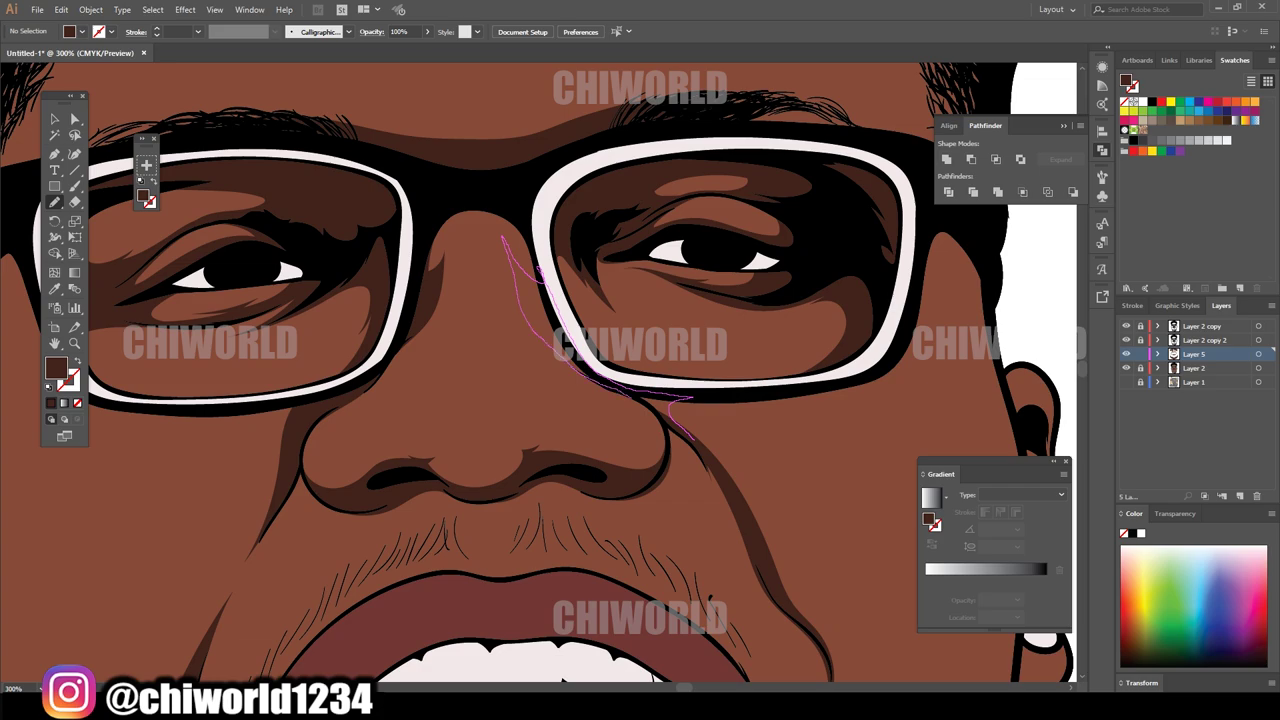
drag(690, 437, 690, 437)
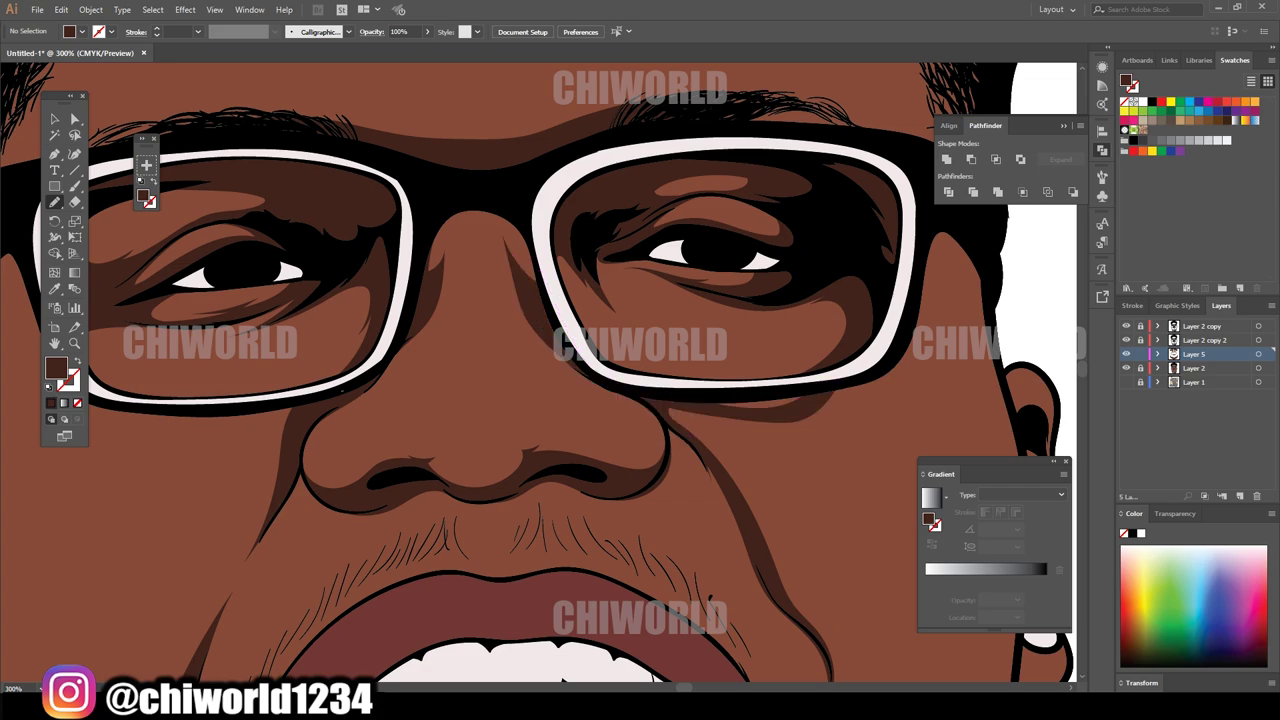
- Paint shadows near the left cheek and ear and beside the right glasses frame
key(ctrl+0)
scroll(620, 412, up, 3)
scroll(620, 412, up, 2)
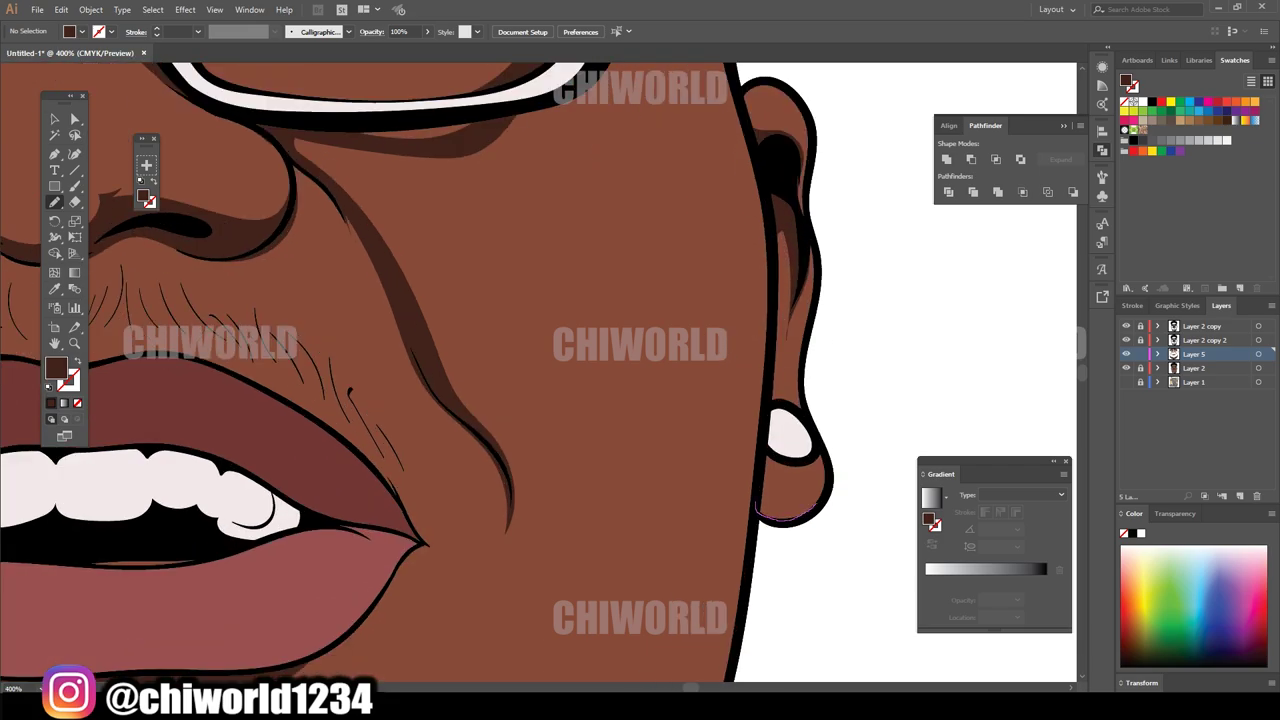
scroll(640, 372, down, 3)
scroll(472, 416, up, 4)
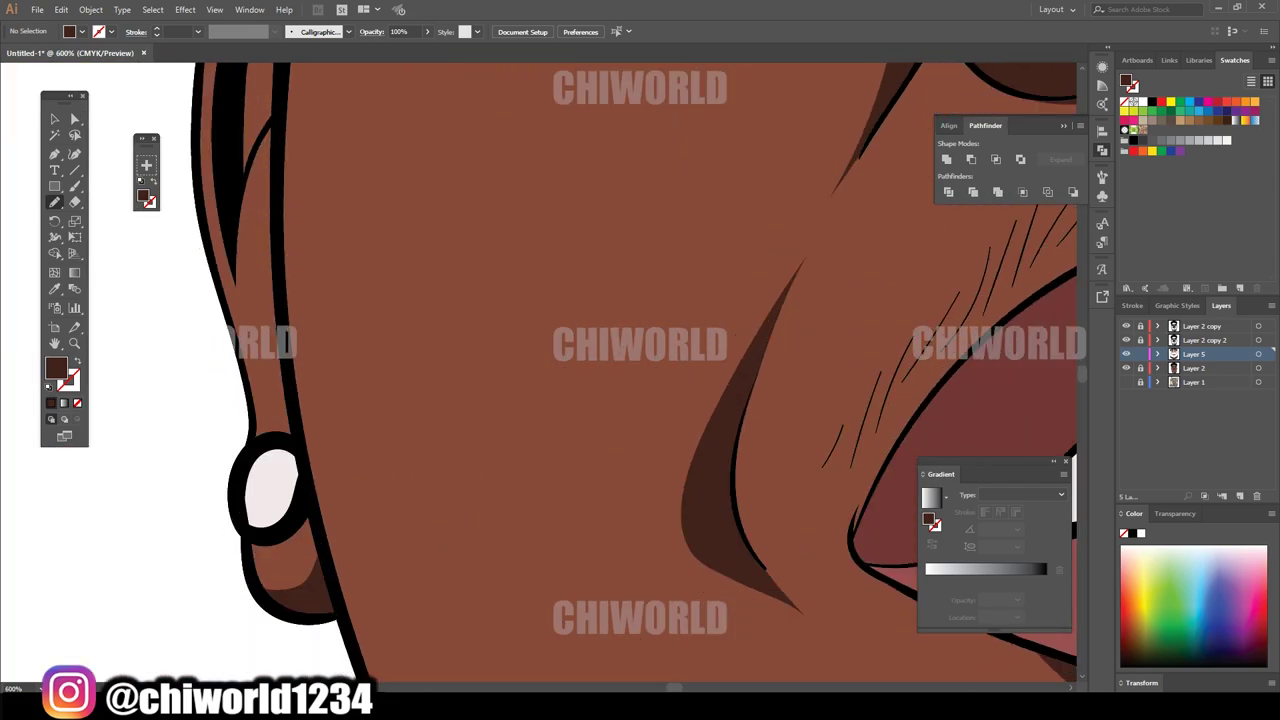
scroll(472, 416, up, 3)
drag(290, 216, 210, 484)
scroll(640, 372, down, 4)
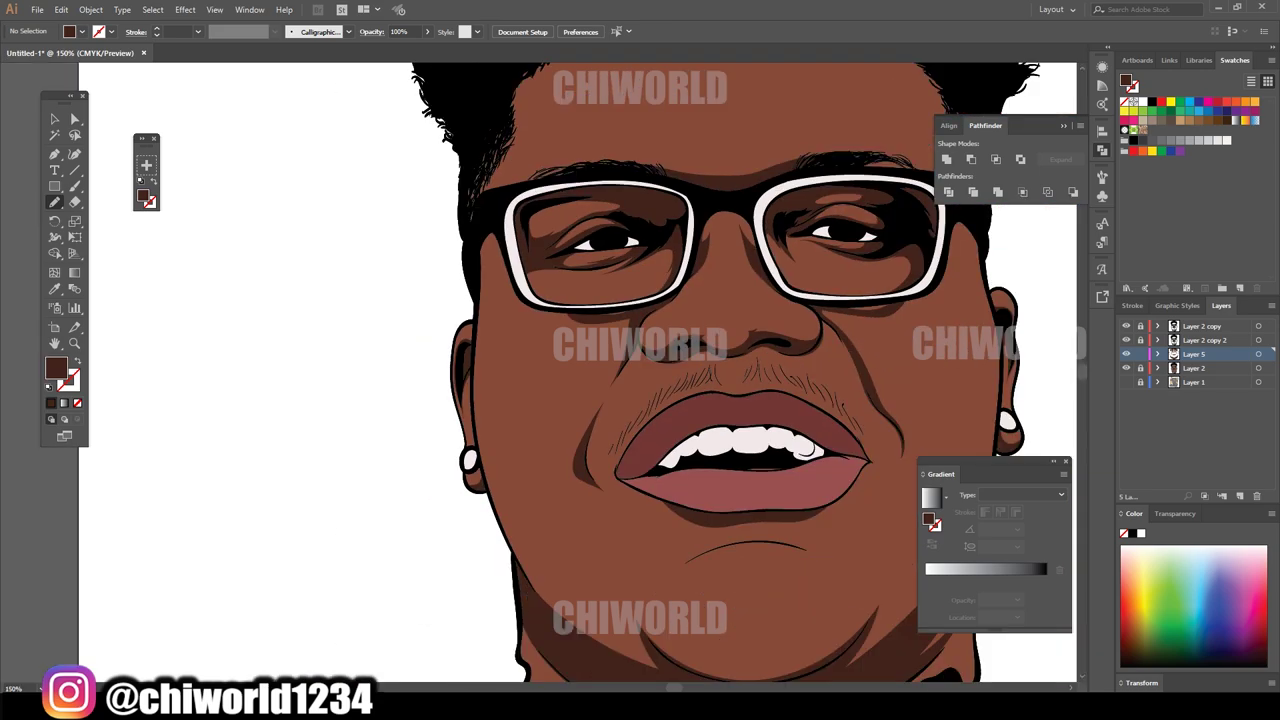
scroll(640, 372, up, 1)
scroll(640, 372, up, 1)
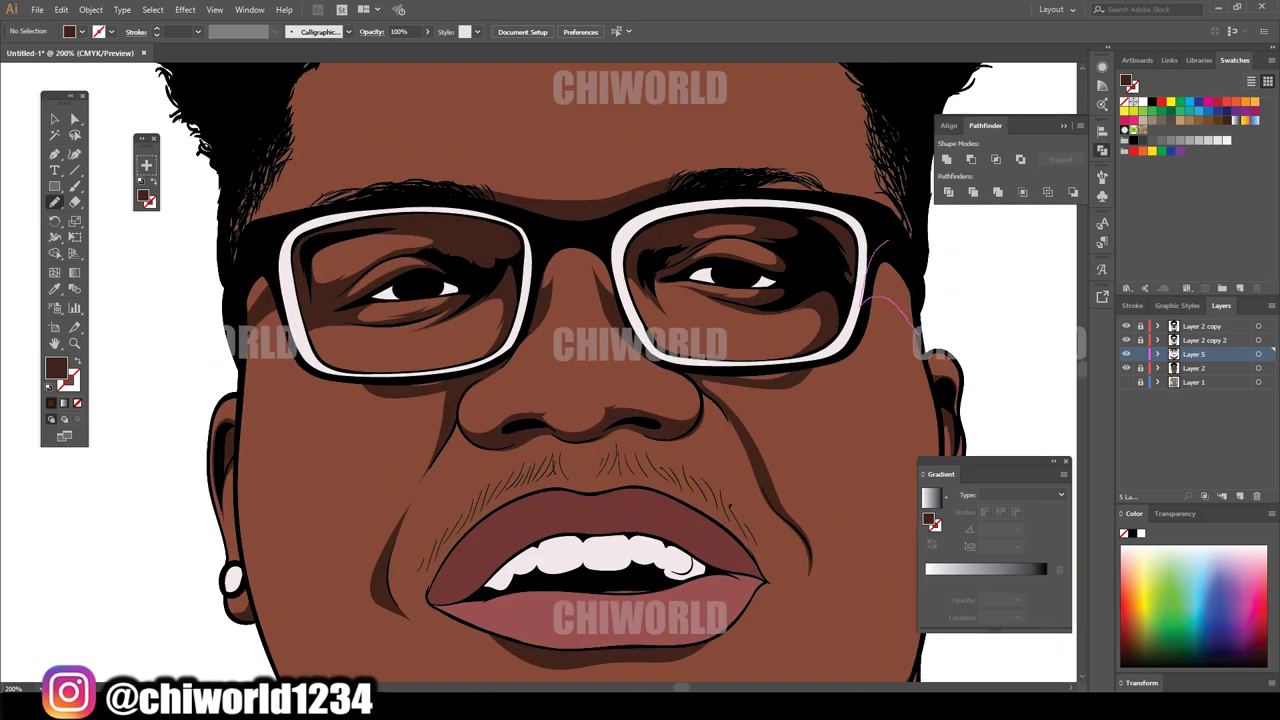
drag(905, 320, 910, 328)
scroll(640, 372, down, 3)
scroll(480, 372, down, 1)
- Give the face artwork a slight magenta shift with Adjust Color Balance
key(v)
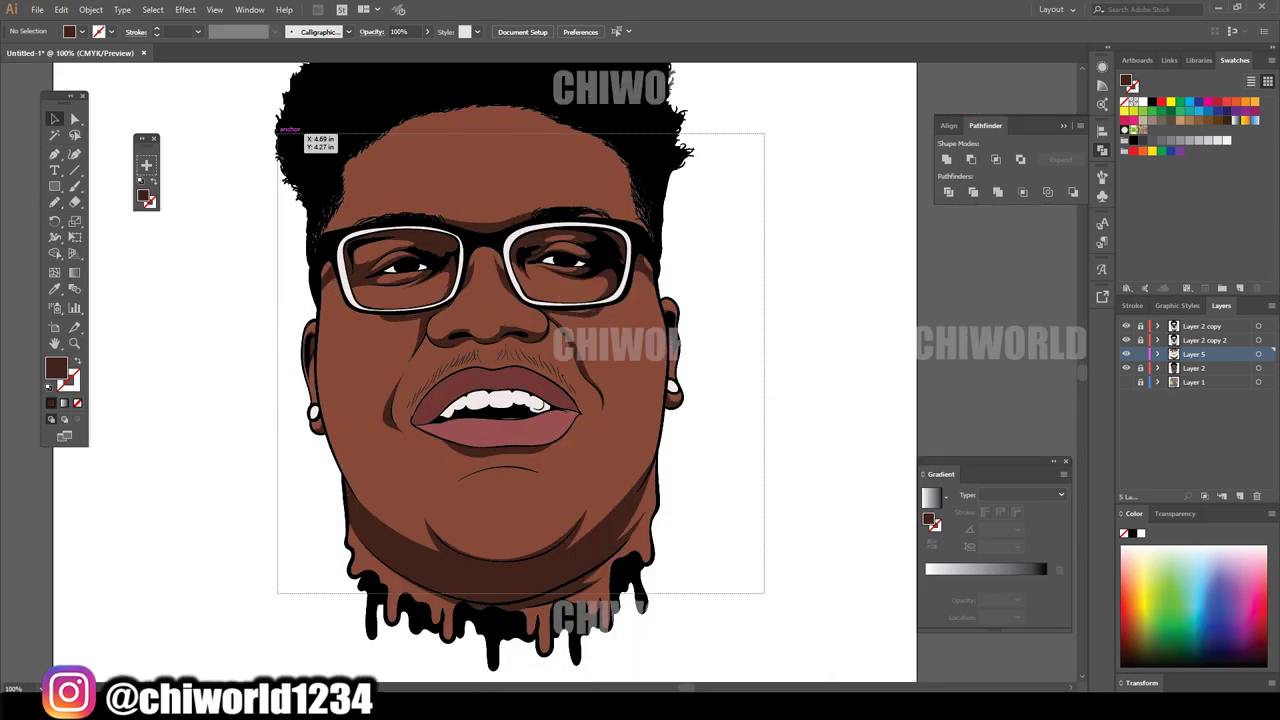
drag(277, 131, 277, 133)
click(61, 9)
click(100, 243)
click(320, 264)
click(209, 99)
text(5)
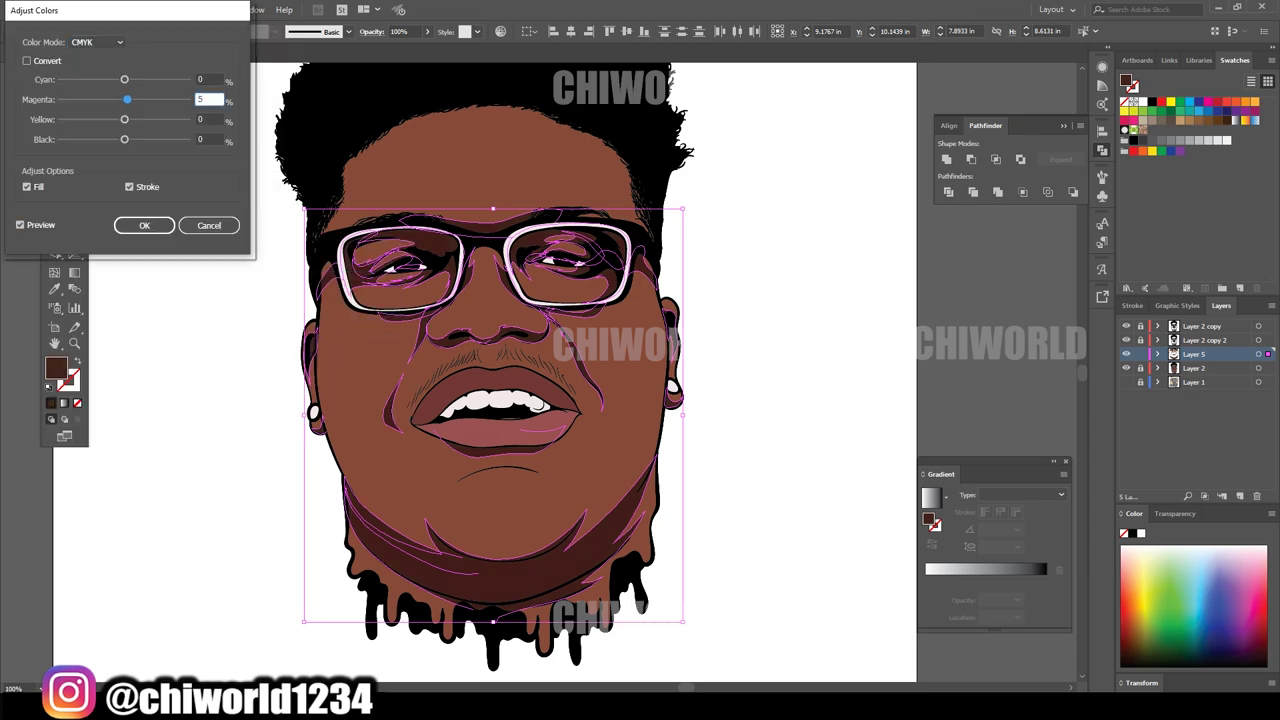
key(Return)
key(ctrl+shift+a)
- Add a new Layer 6 and save the document as bg.ai
click(1240, 496)
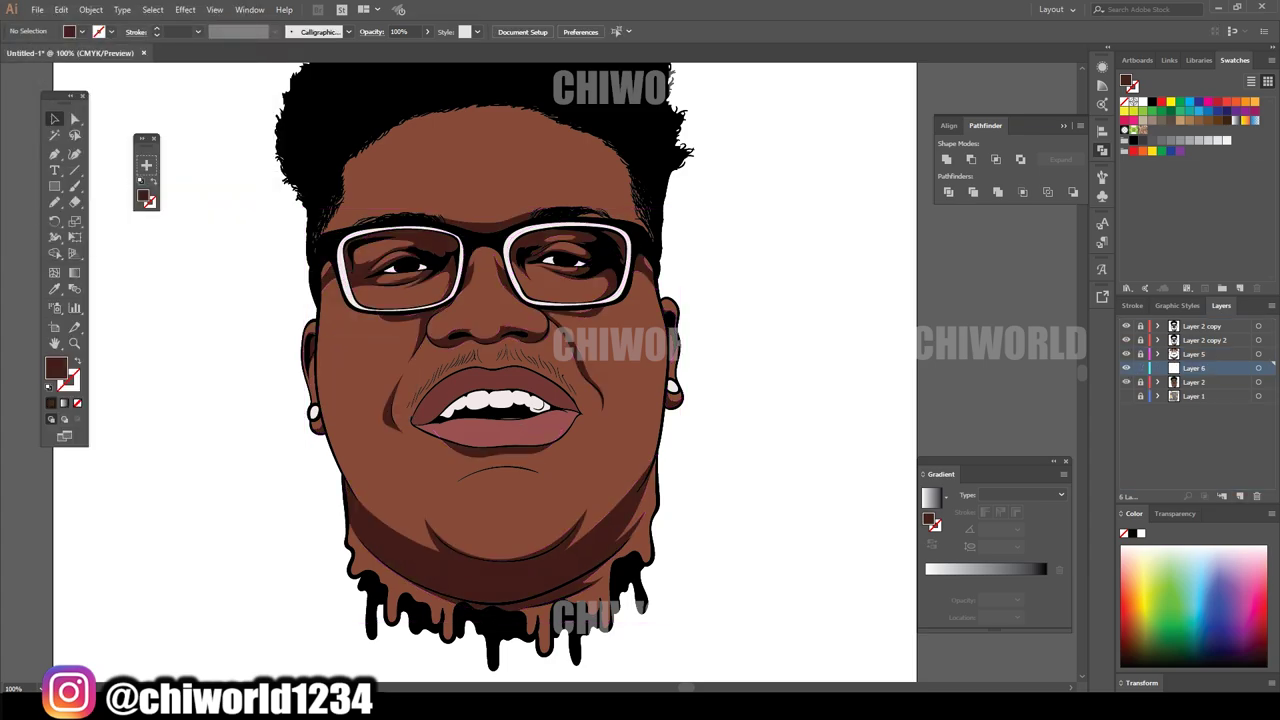
scroll(485, 372, up, 1)
click(37, 9)
click(80, 158)
text(bg)
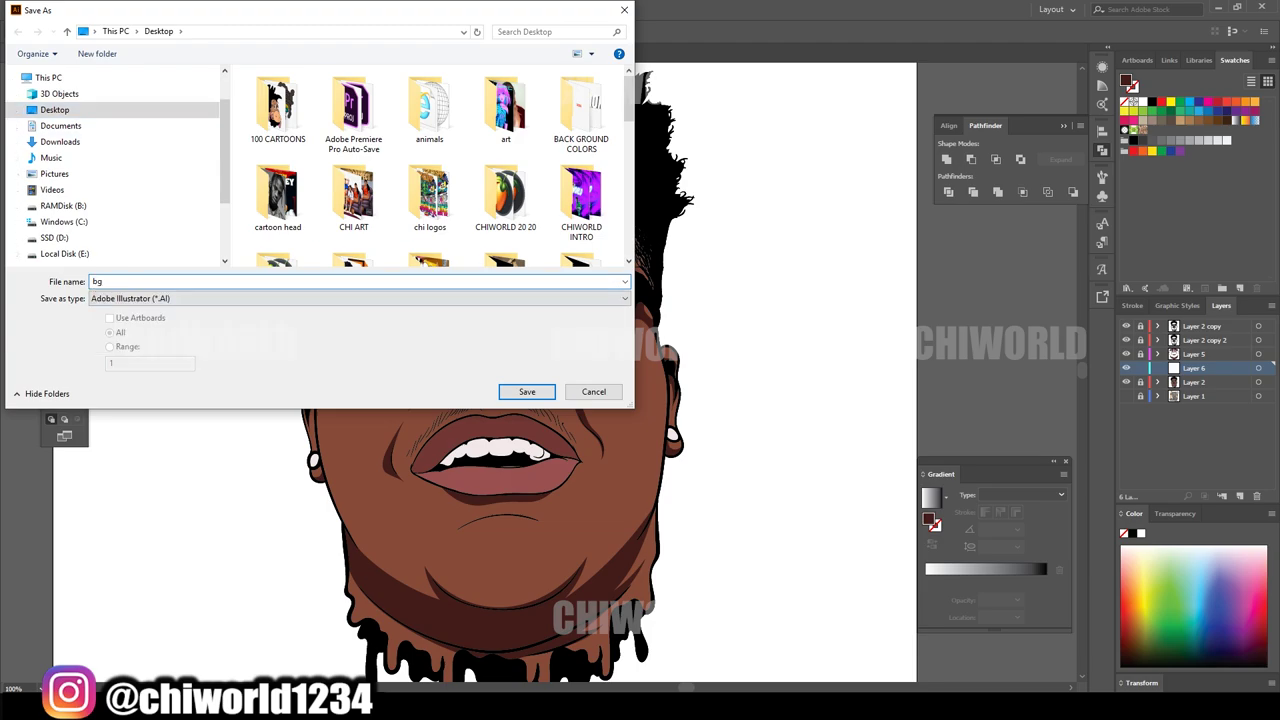
key(Return)
key(Return)
scroll(510, 320, up, 3)
scroll(510, 320, up, 1)
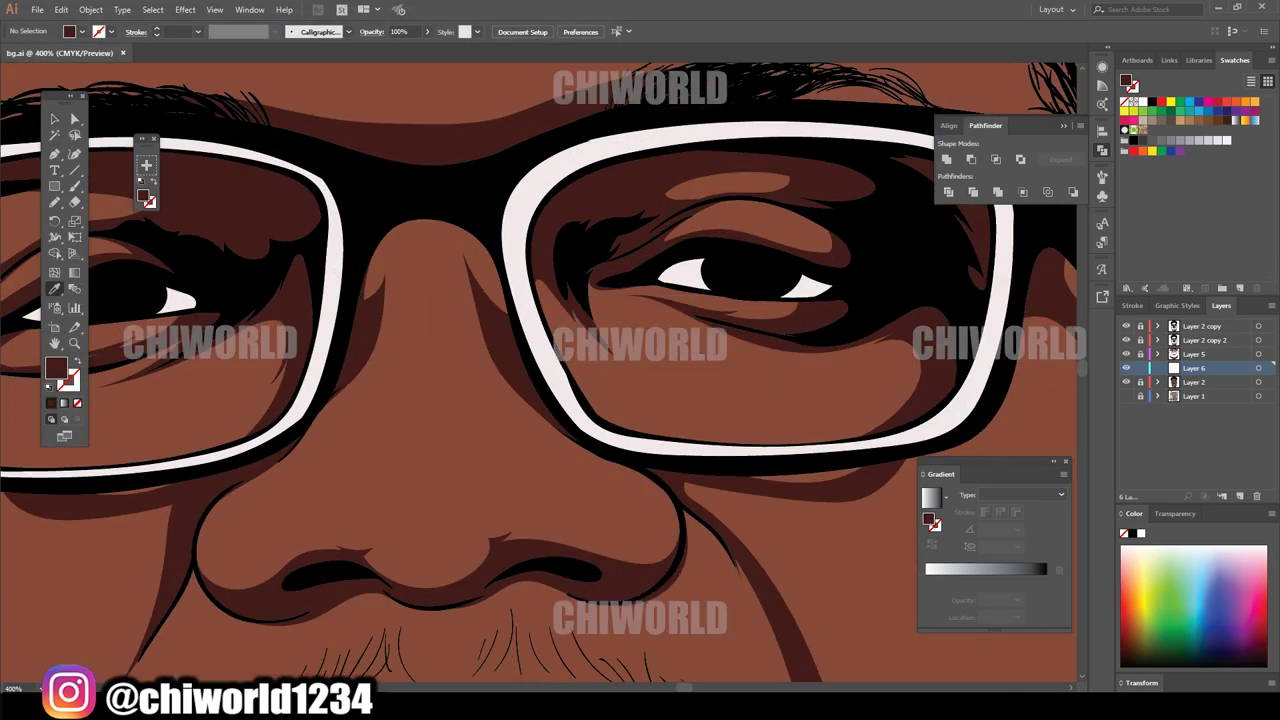
- Paint a freehand shadow around the bottom of the nose, extending it left
double_click(56, 368)
key(Return)
mouse_move(192, 556)
mouse_down()
mouse_move(456, 592)
mouse_move(665, 485)
mouse_up()
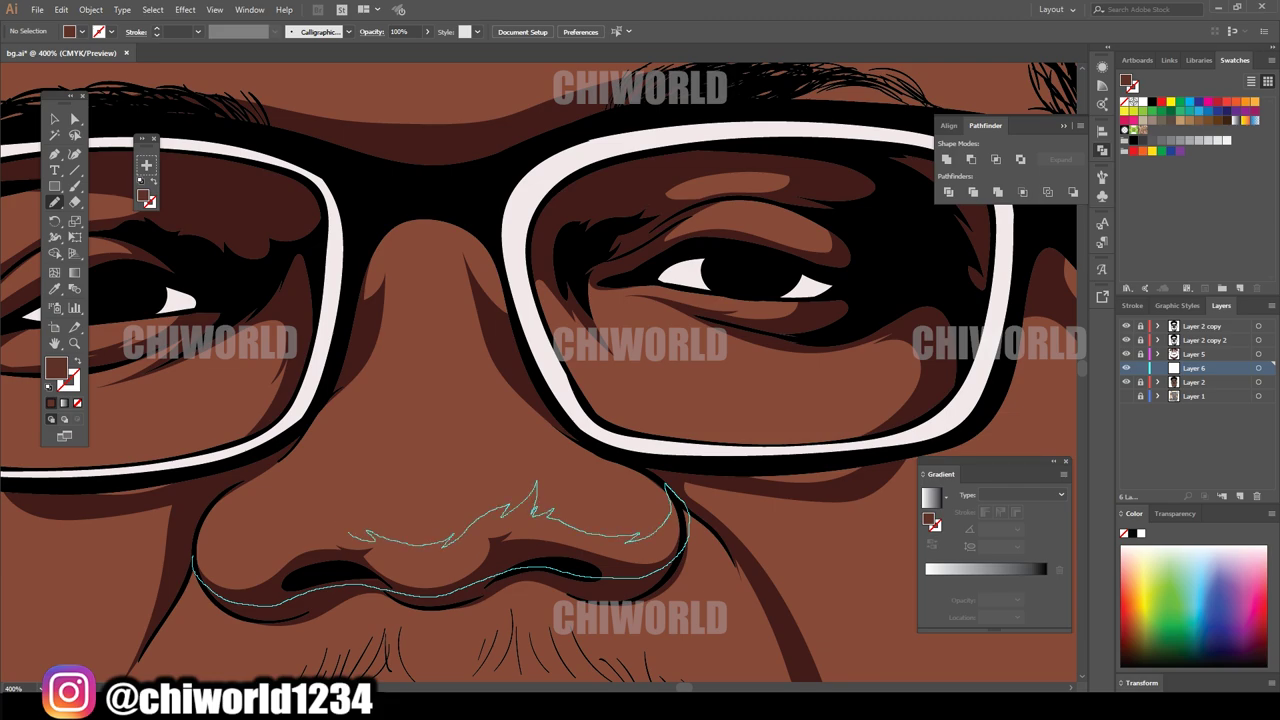
drag(500, 515, 216, 530)
key(ctrl+minus)
- Adjust the nose shadow's colour balance, raising magenta to 7 and lowering yellow to 5
click(54, 118)
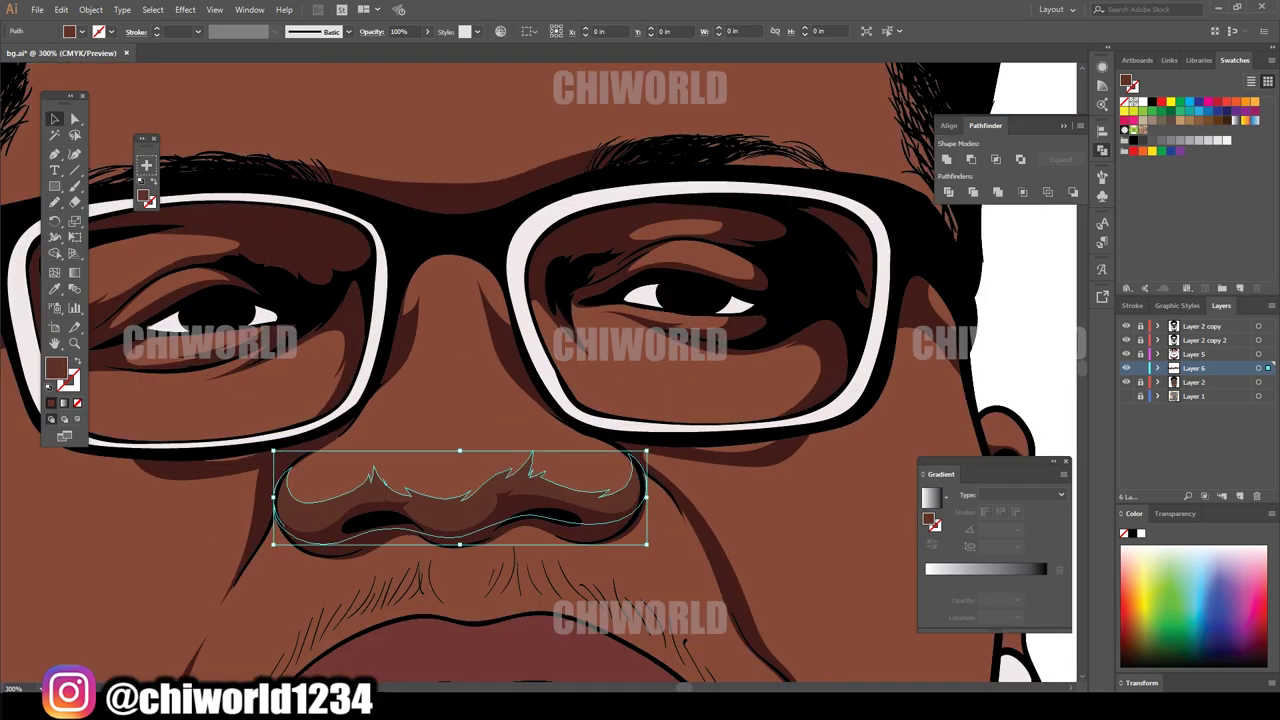
click(460, 490)
click(61, 9)
click(386, 277)
click(209, 99)
key(Up)
key(Tab)
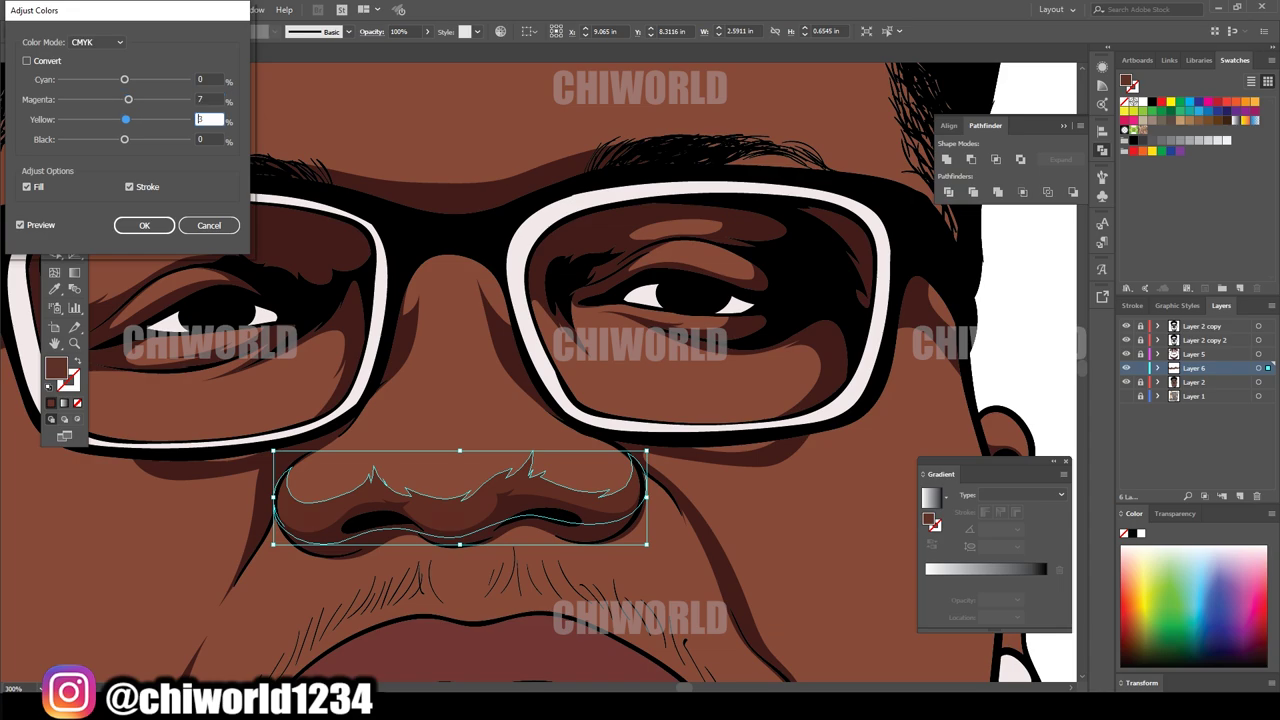
key(Down)
key(shift+Tab)
key(Return)
key(ctrl+shift+a)
- With the Paintbrush, paint a shadow along the left cheek
key(ctrl+minus)
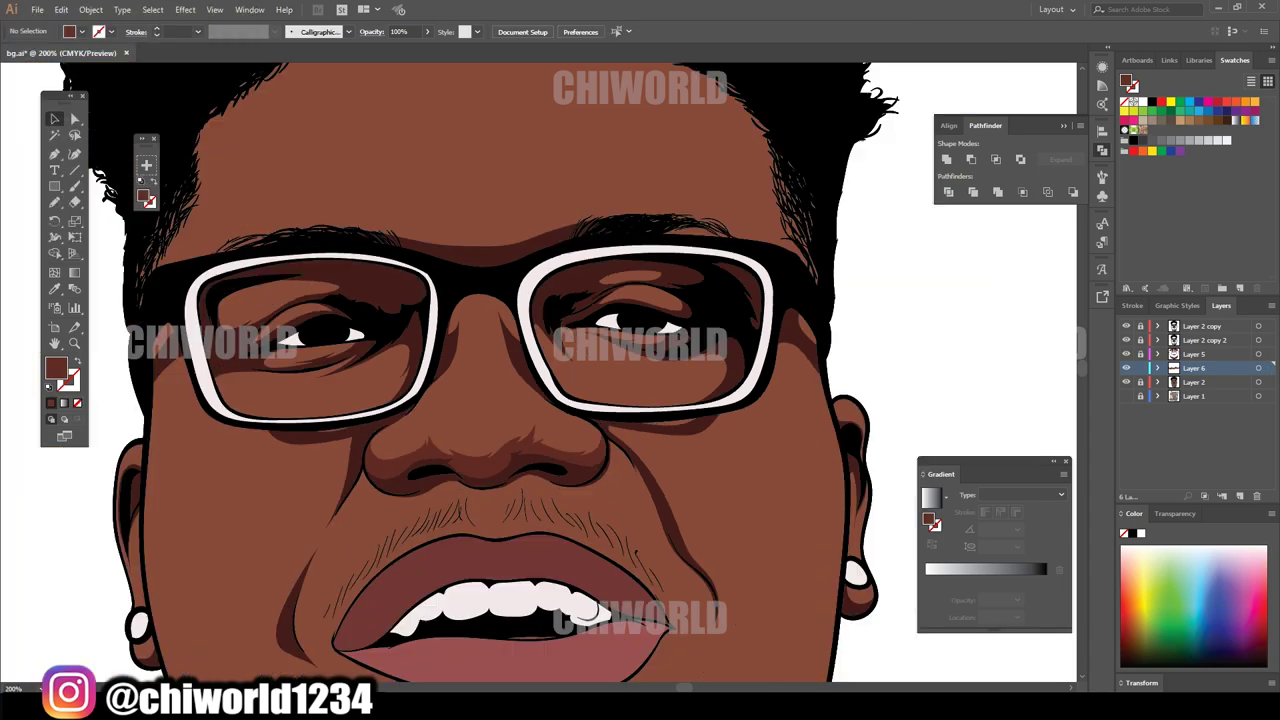
key(ctrl+plus)
key(b)
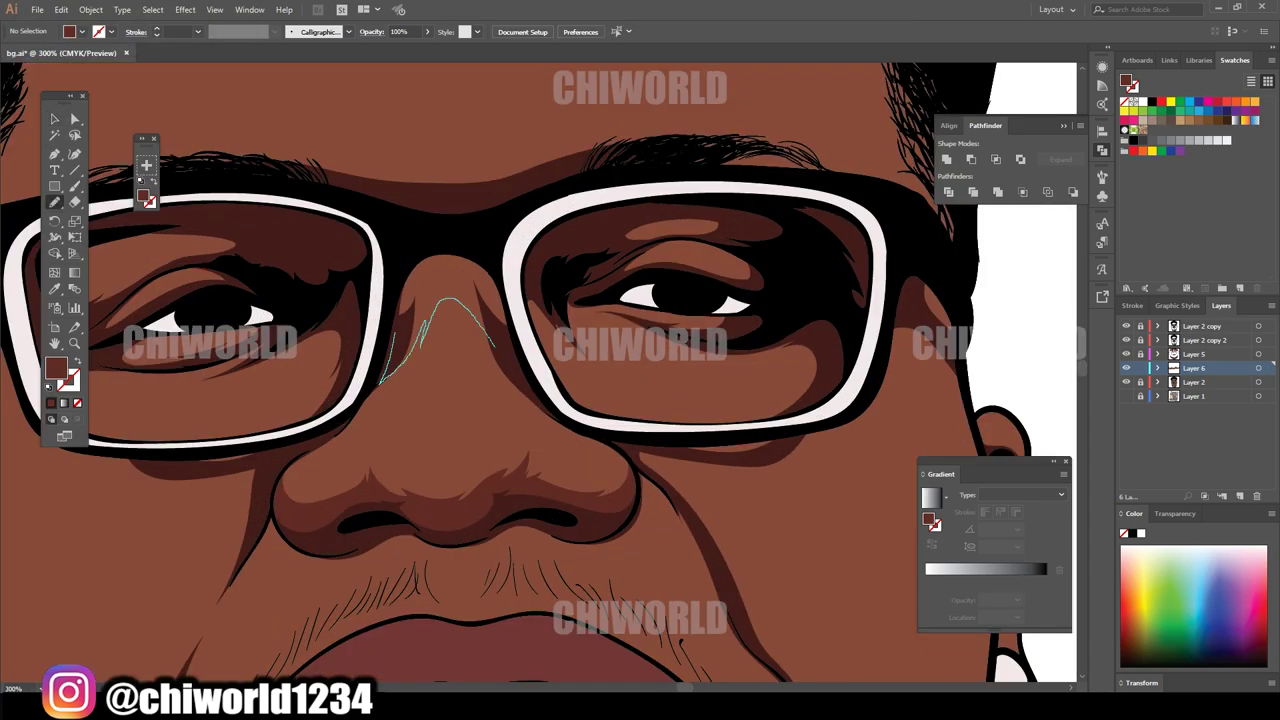
key(ctrl+minus)
key(ctrl+plus)
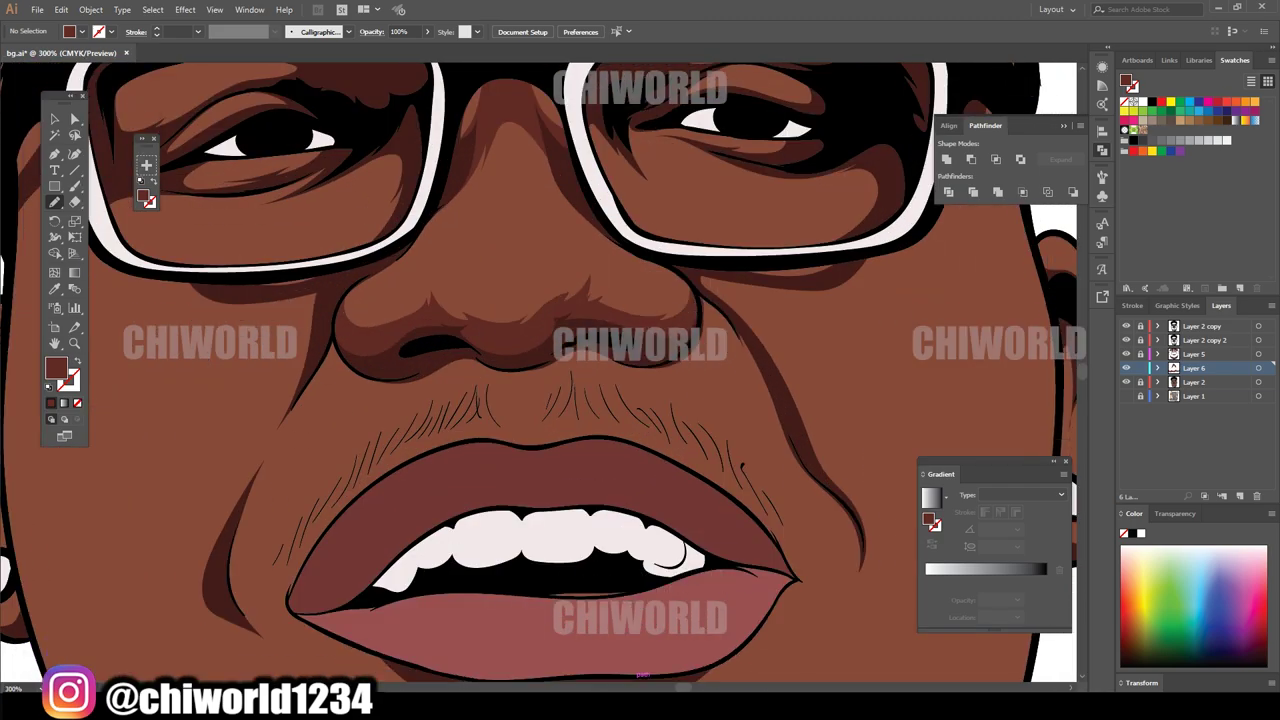
drag(308, 400, 316, 282)
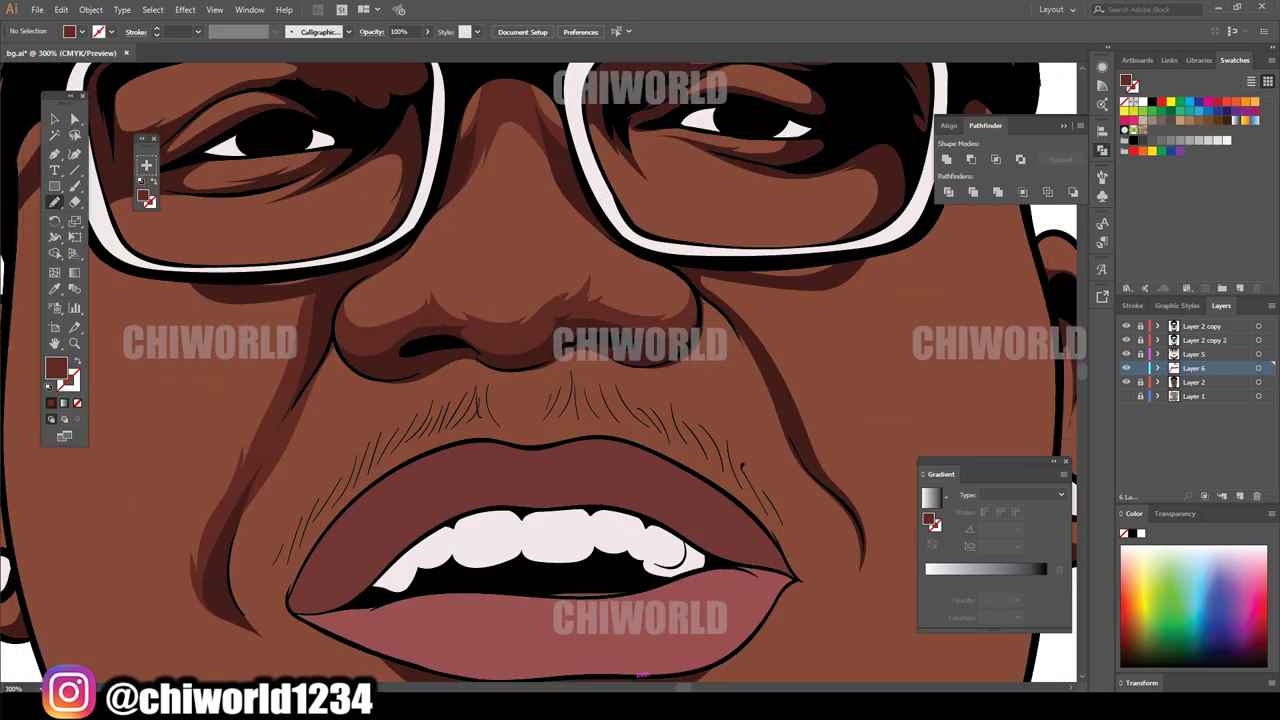
- Draw the right cheek crease shadow running down from the nose
key(ctrl+1)
key(ctrl+plus)
key(ctrl+plus)
key(ctrl+plus)
drag(408, 377, 519, 568)
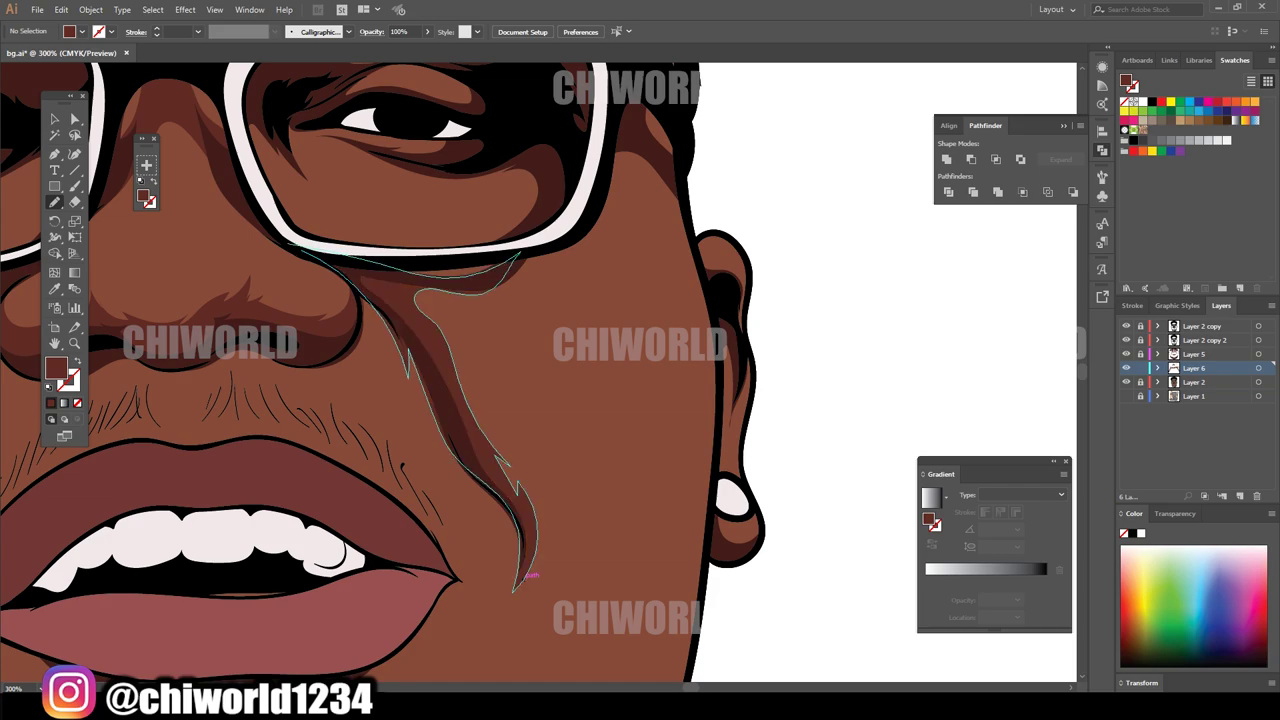
key(ctrl+1)
key(ctrl+plus)
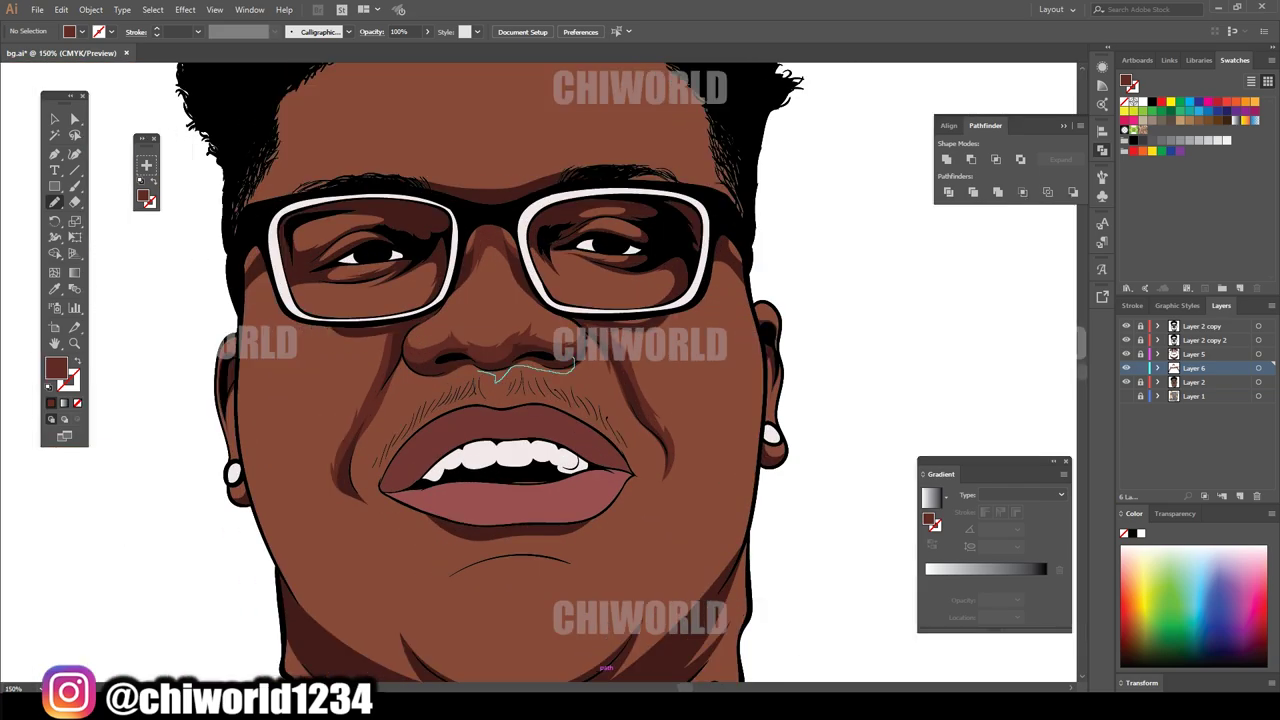
- Add hatch shading strokes beside the right corner of the mouth
scroll(490, 372, up, 2)
key(ctrl+plus)
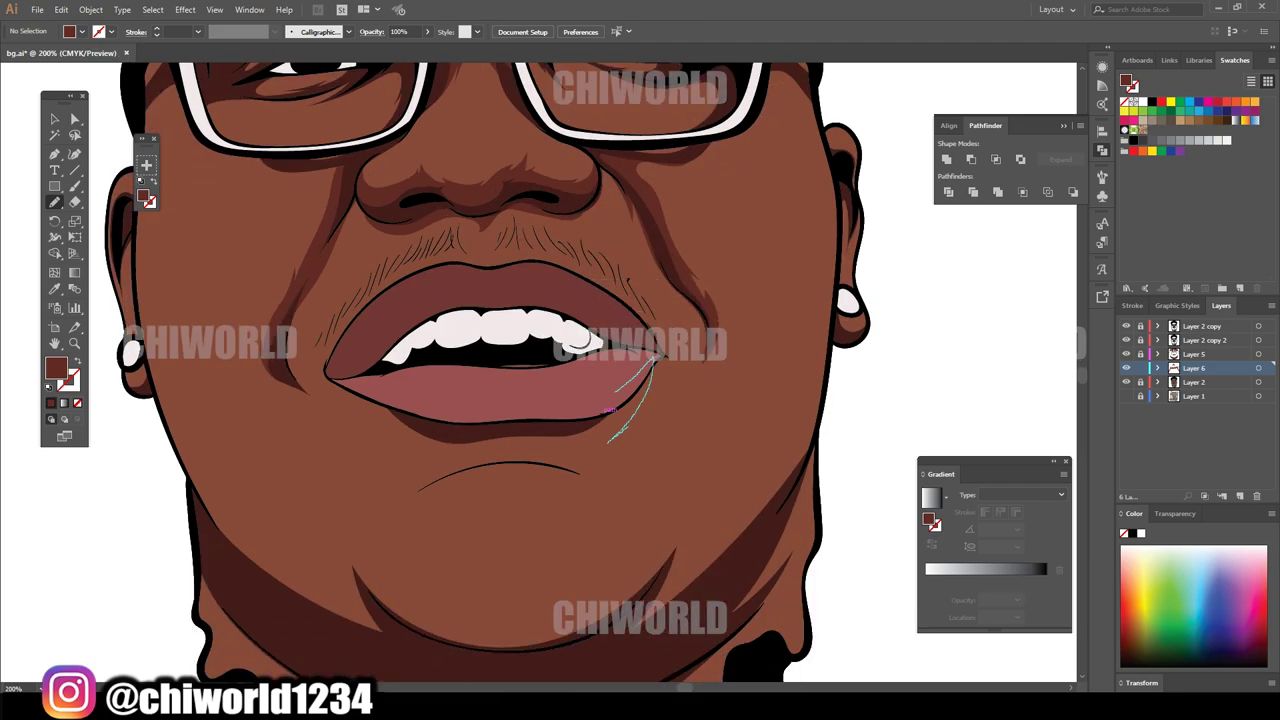
drag(555, 462, 385, 468)
scroll(470, 540, down, 2)
mouse_move(556, 610)
mouse_down()
mouse_move(830, 292)
mouse_move(834, 250)
mouse_up()
mouse_move(780, 368)
mouse_down()
mouse_move(757, 405)
mouse_move(152, 340)
mouse_up()
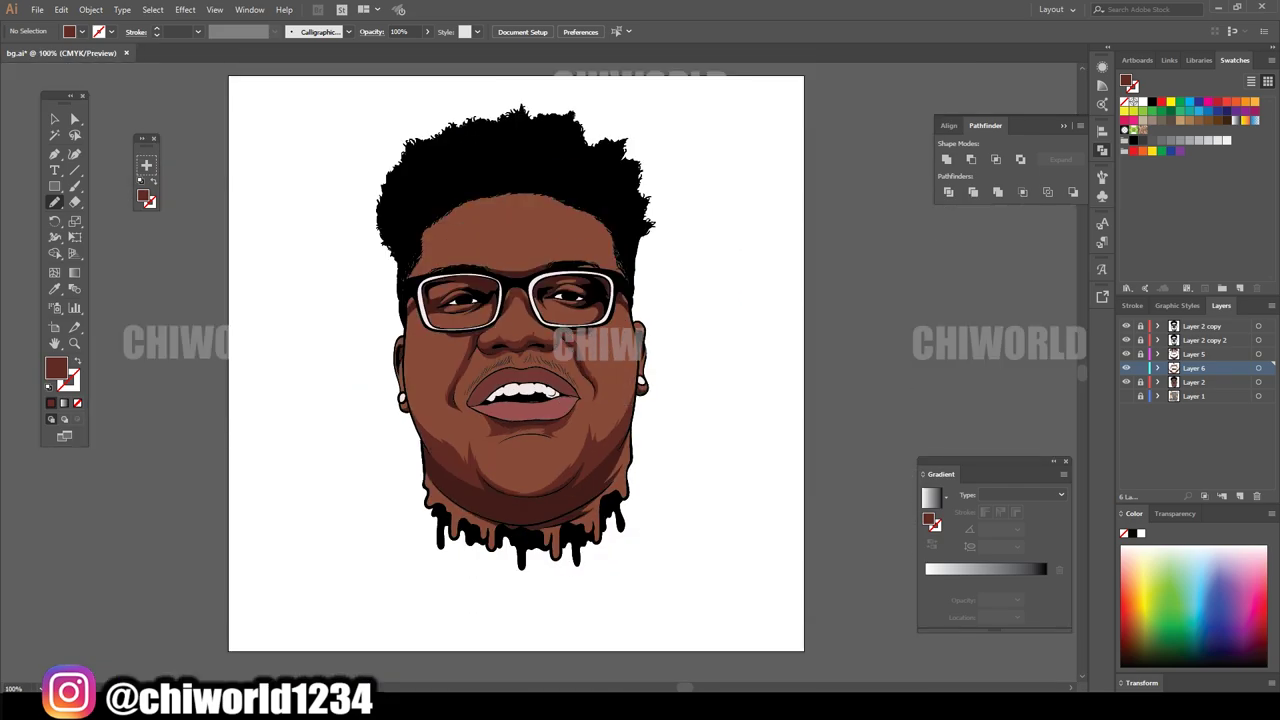
- Shade over the chin drips and trace a shadow along the lower chin outline
scroll(620, 412, down, 3)
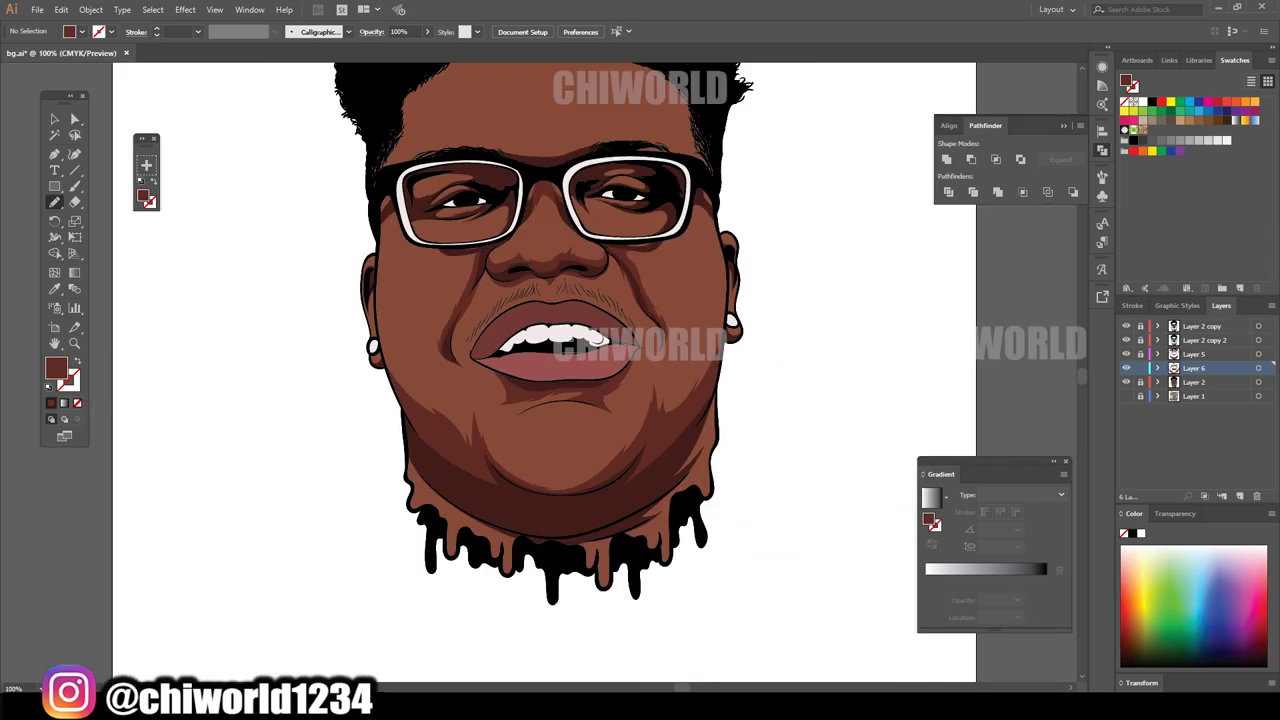
scroll(630, 420, up, 4)
scroll(640, 428, up, 3)
drag(475, 622, 516, 535)
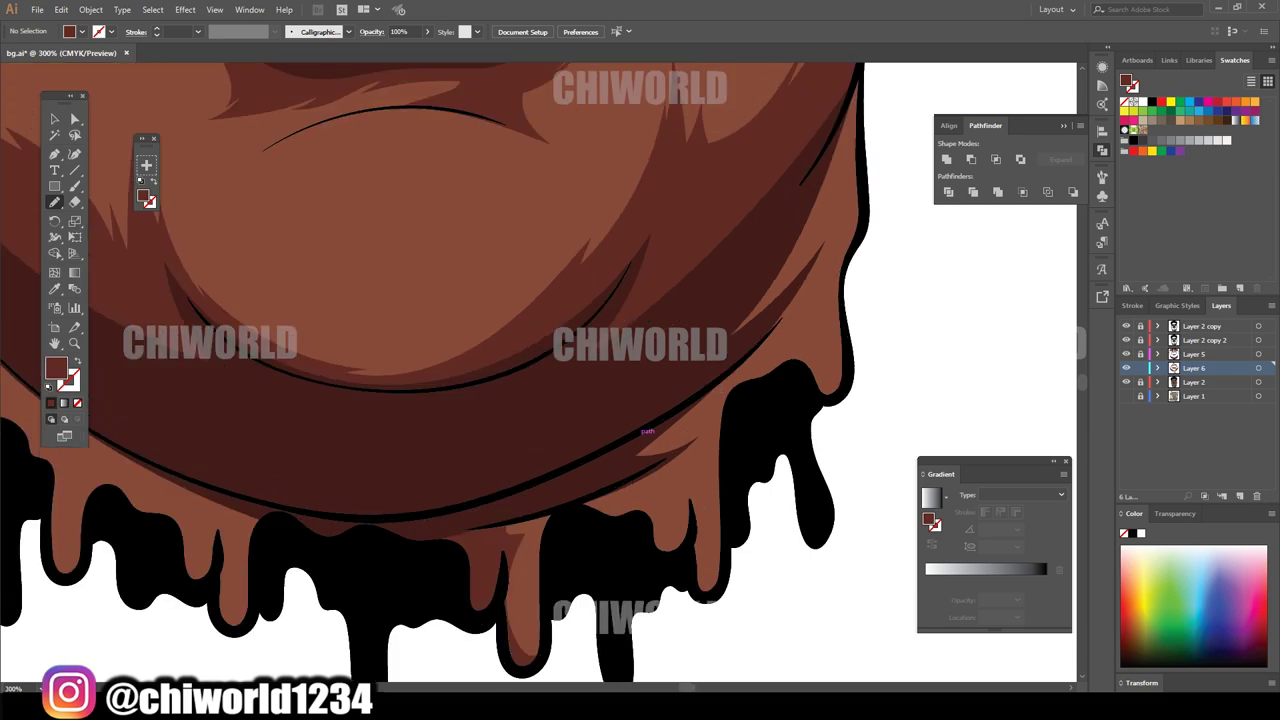
mouse_move(505, 610)
mouse_down()
mouse_move(555, 535)
mouse_move(645, 570)
mouse_up()
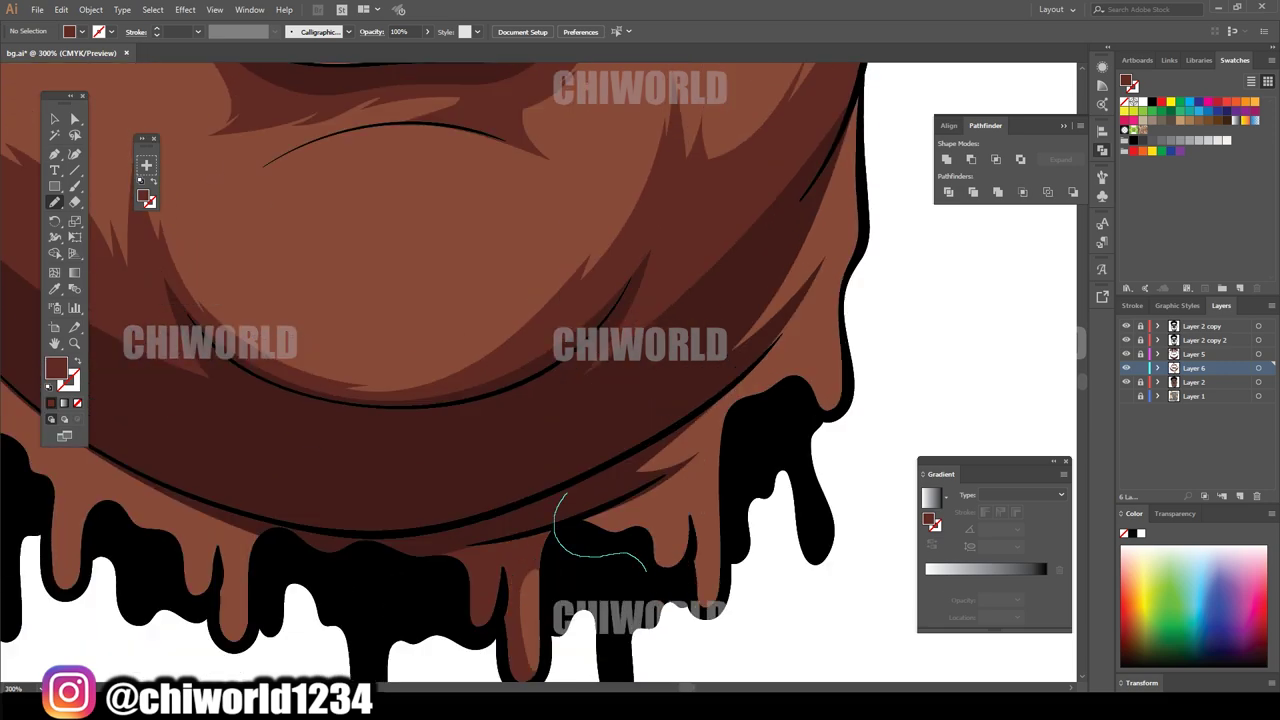
mouse_move(690, 472)
mouse_down()
mouse_move(814, 410)
mouse_move(862, 80)
mouse_up()
key(ctrl+minus)
key(ctrl+minus)
key(ctrl+minus)
key(ctrl+plus)
key(ctrl+plus)
key(ctrl+plus)
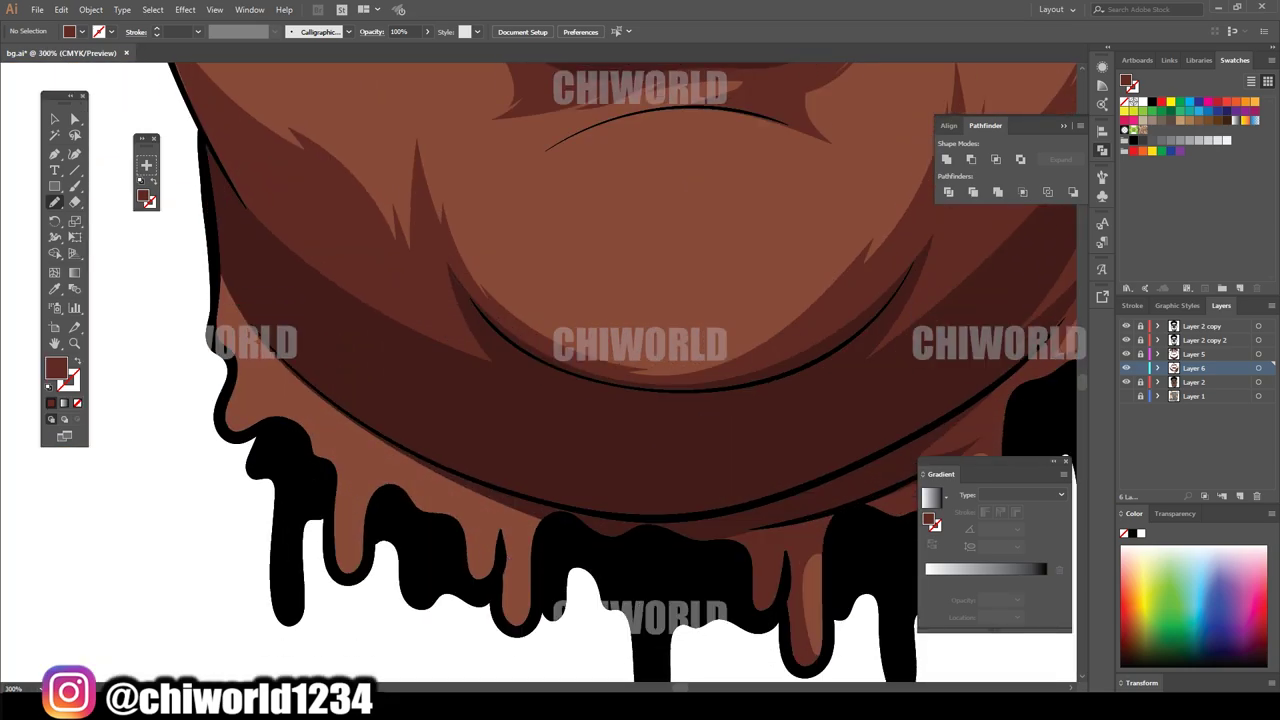
mouse_move(221, 270)
mouse_down()
mouse_move(551, 520)
mouse_move(376, 515)
mouse_up()
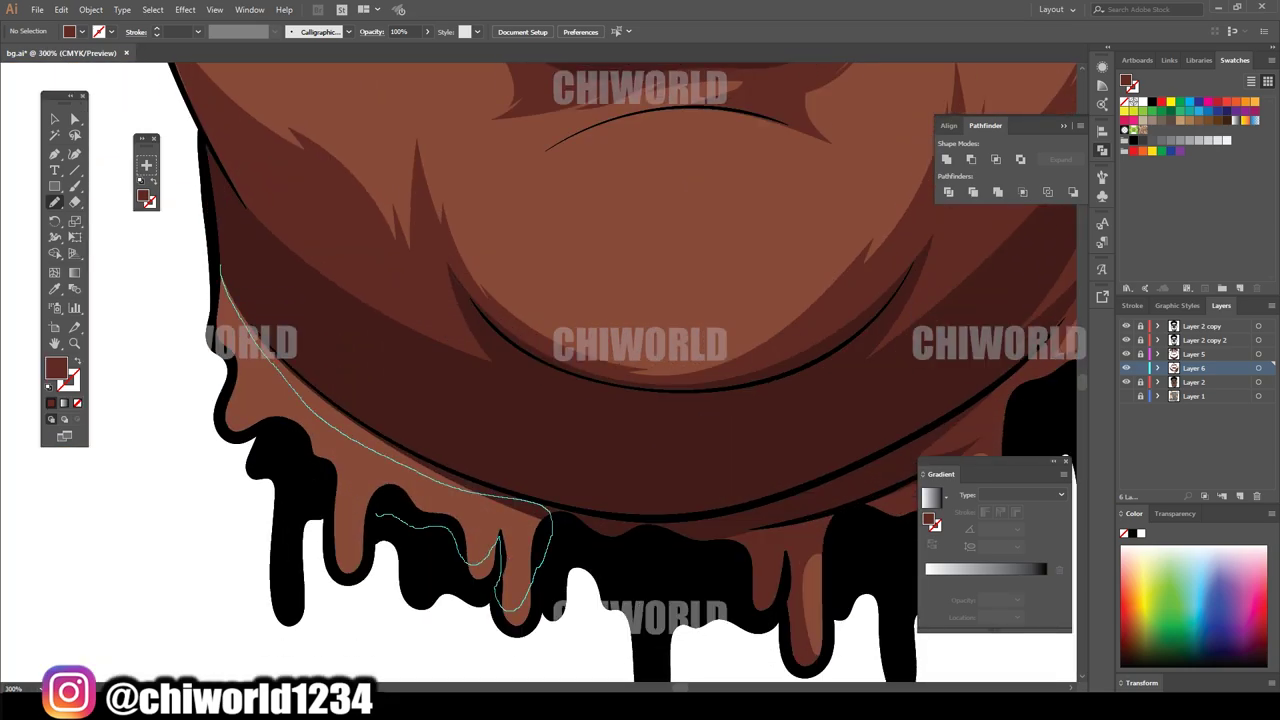
- Paint shadows inside the left lens, down the right temple, and up from the brow
key(ctrl+minus)
key(ctrl+minus)
key(ctrl+minus)
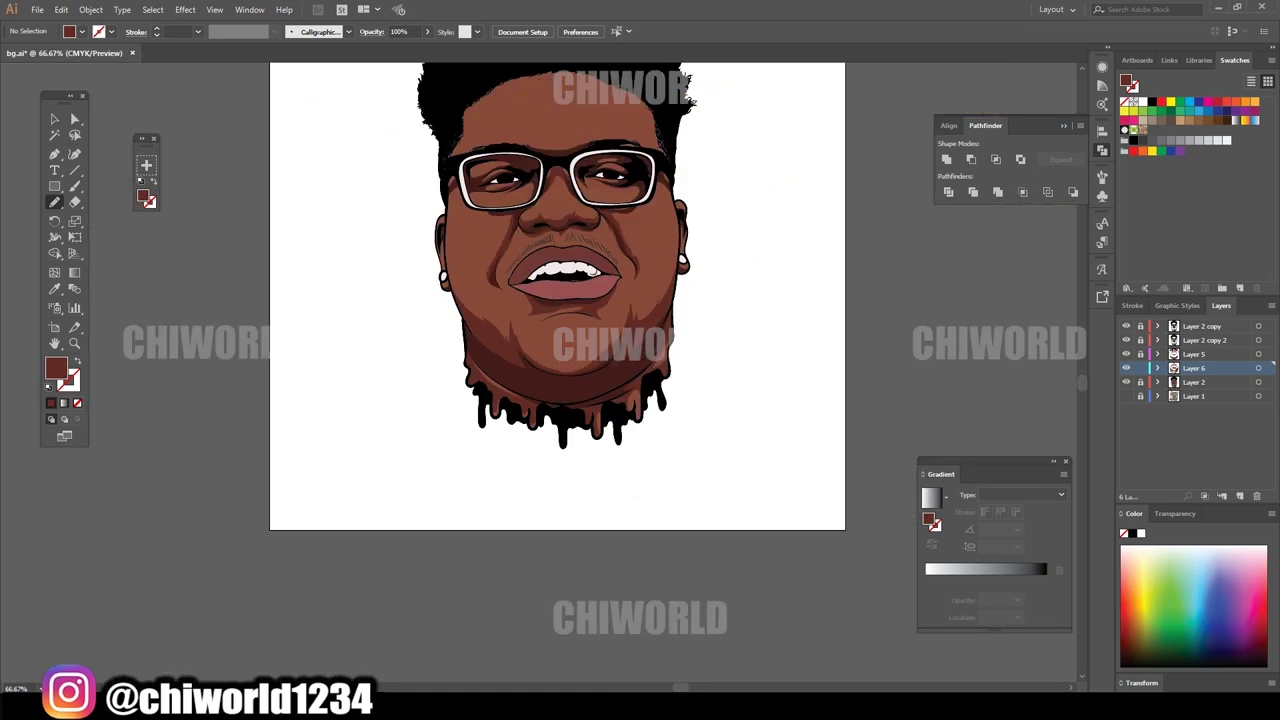
key(ctrl+plus)
key(ctrl+plus)
key(ctrl+plus)
key(ctrl+minus)
key(ctrl+plus)
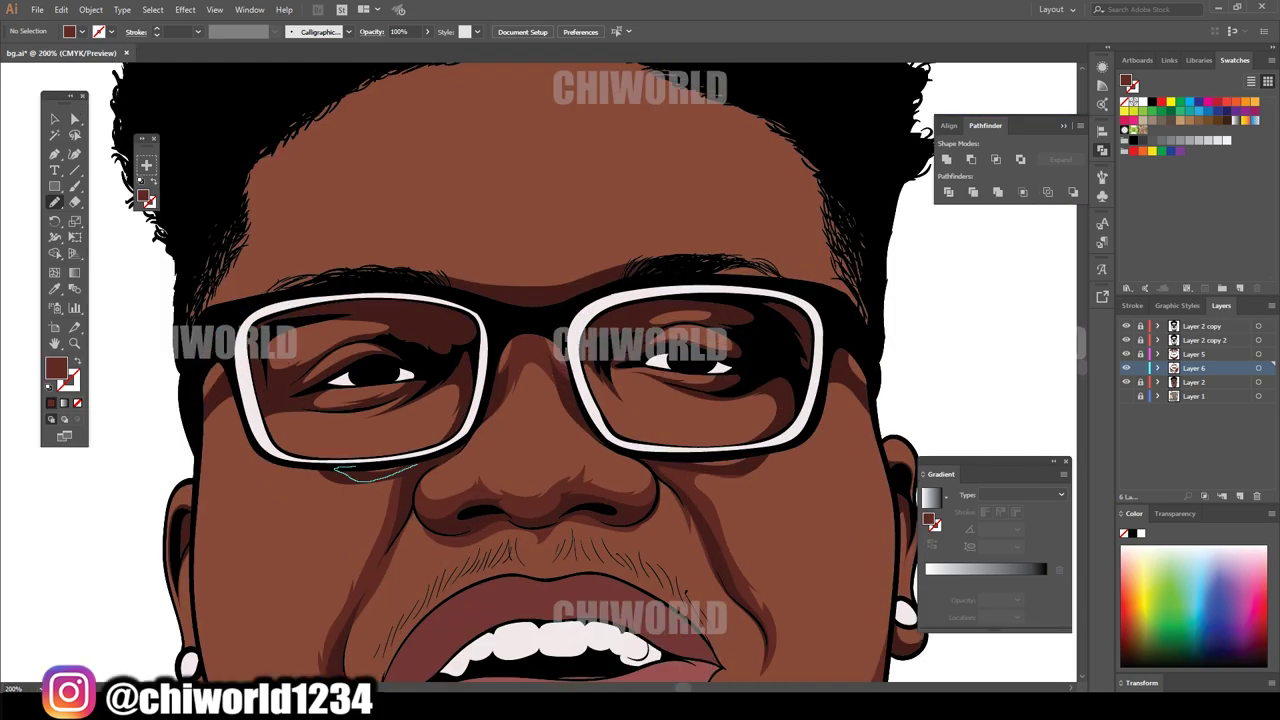
mouse_move(418, 466)
mouse_down()
mouse_move(322, 410)
mouse_move(354, 366)
mouse_up()
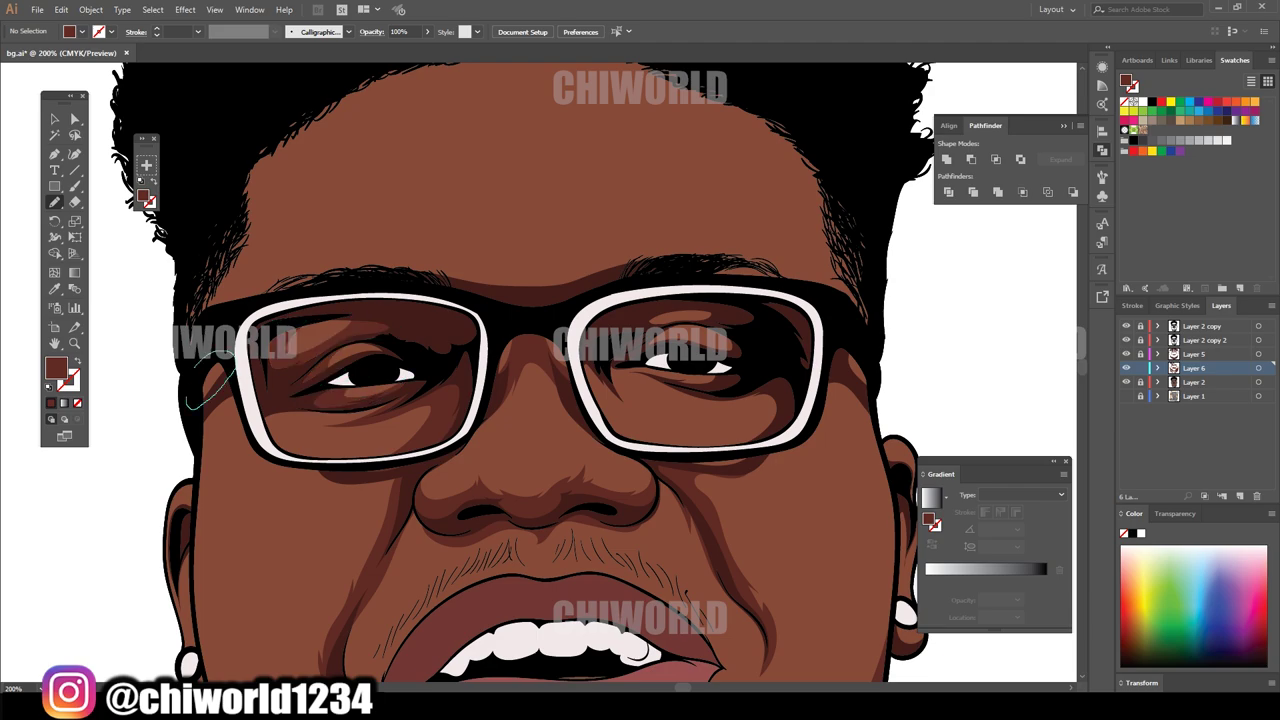
scroll(210, 380, up, 3)
mouse_move(205, 336)
mouse_down()
mouse_move(343, 411)
mouse_move(250, 215)
mouse_up()
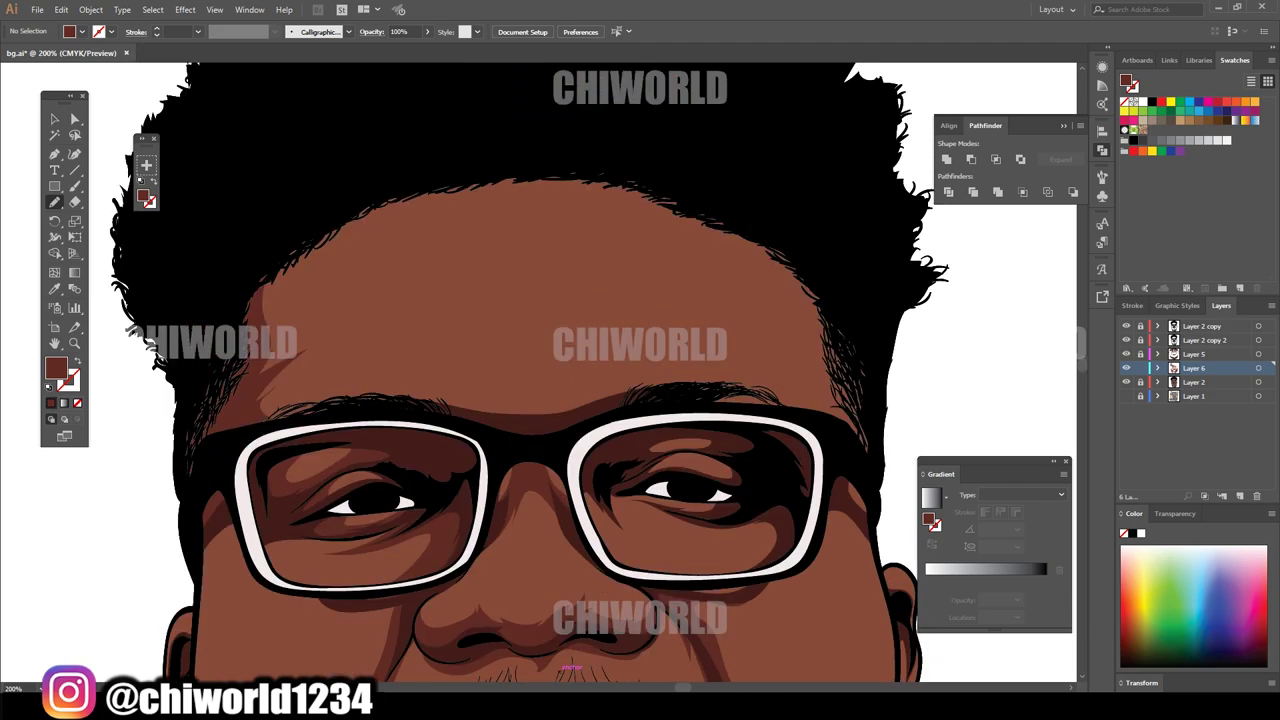
drag(878, 322, 705, 420)
drag(785, 383, 700, 190)
- Add shadows under the right eye, inside the right lens, and below the lower lip
key(ctrl+0)
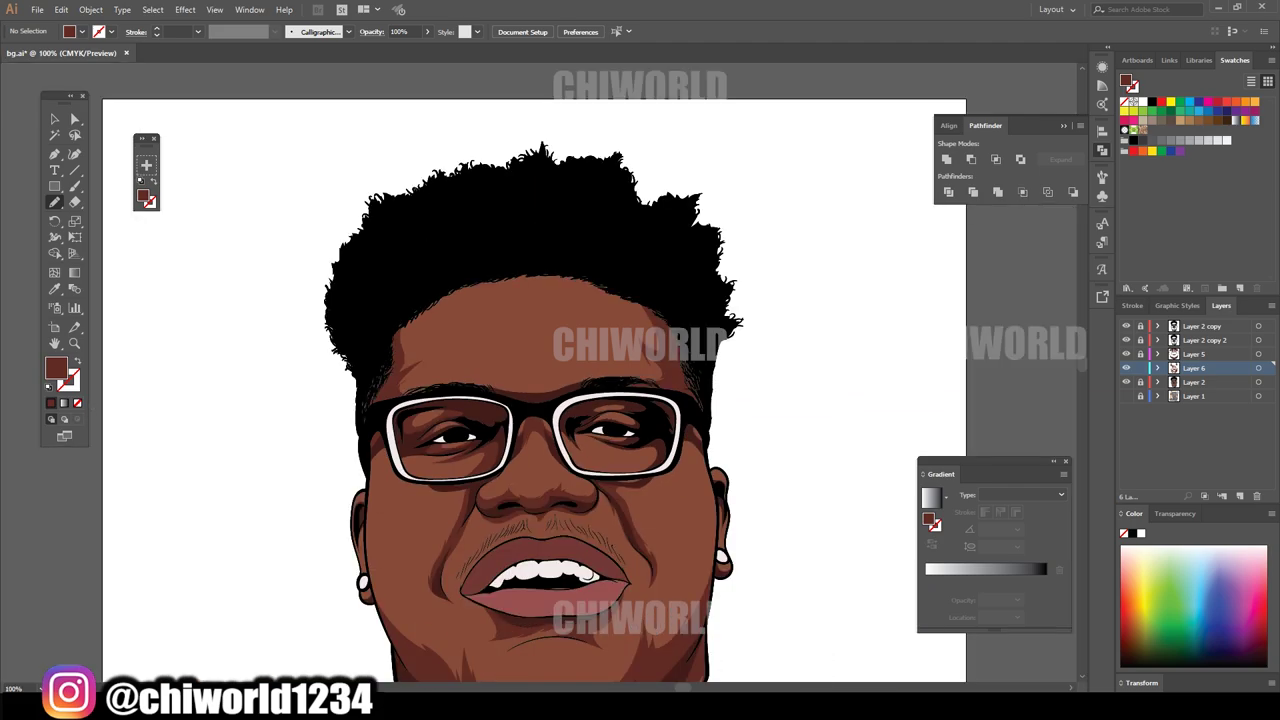
key(ctrl+equal)
key(ctrl+equal)
key(ctrl+equal)
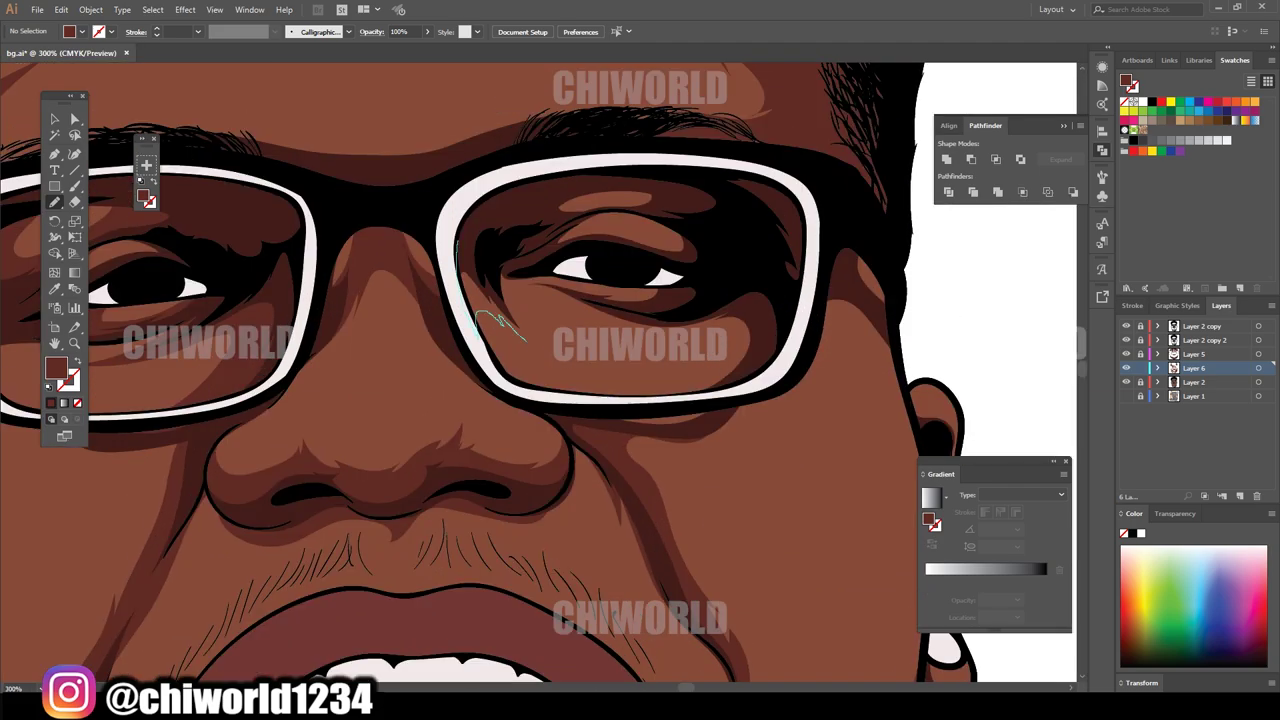
drag(525, 340, 622, 378)
drag(541, 308, 566, 358)
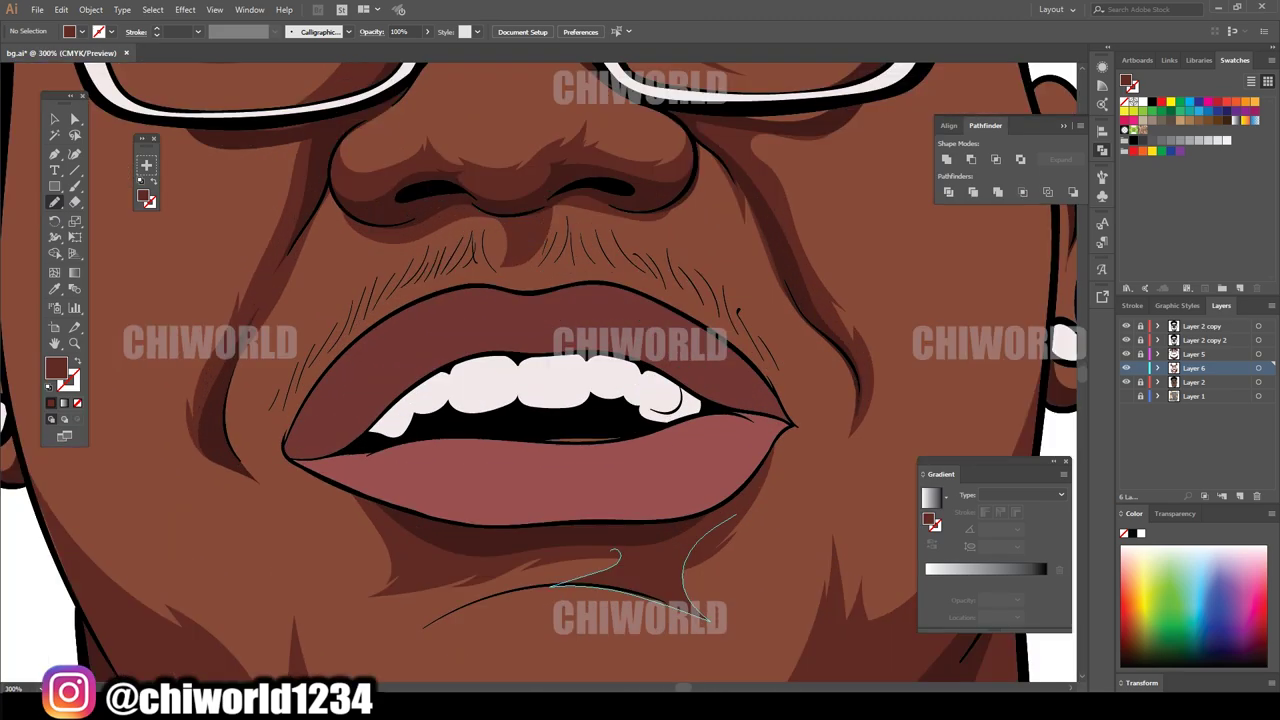
drag(565, 198, 680, 275)
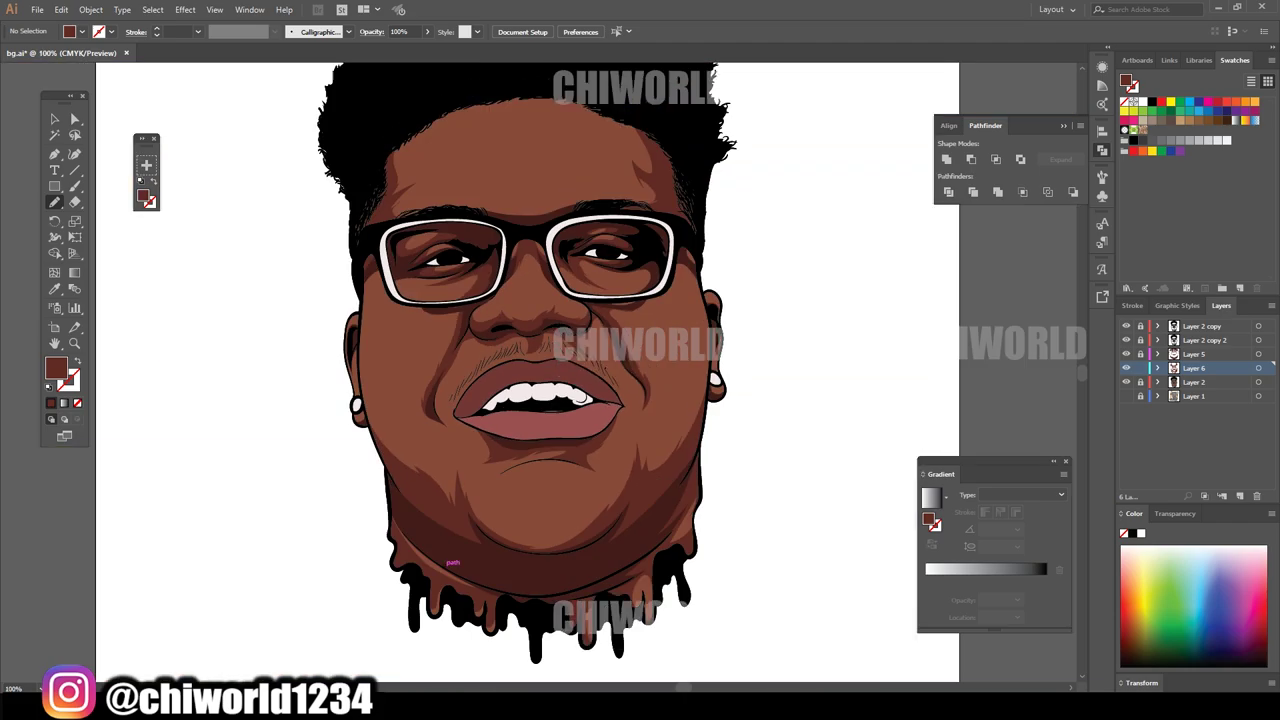
key(ctrl+plus)
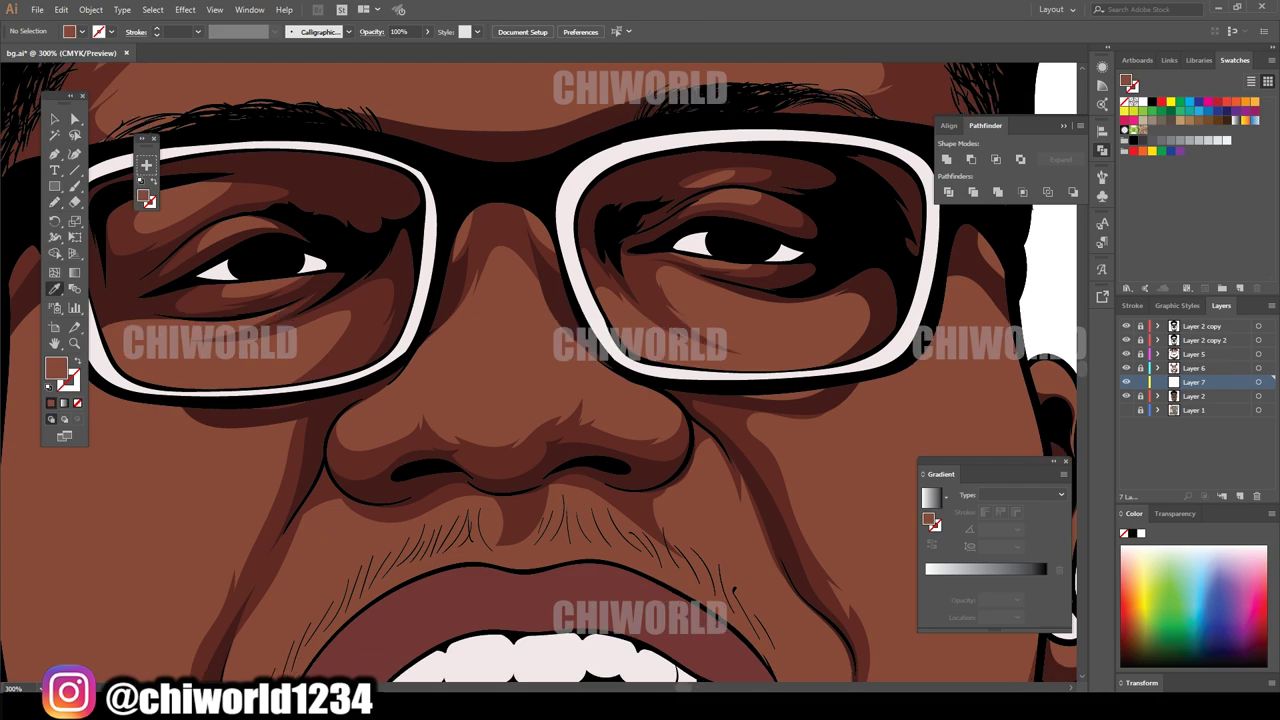
- Draw a dark brown shading stroke along the bottom of the nose, discarding a glasses stroke
click(331, 51)
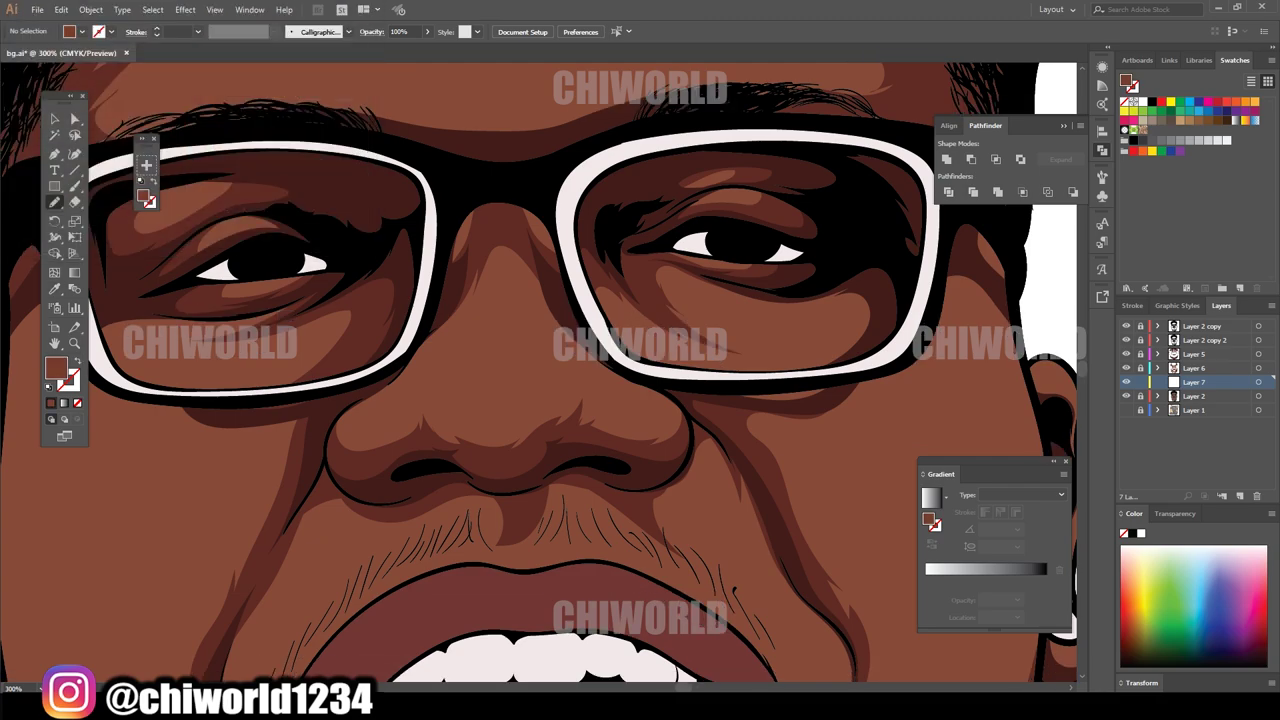
drag(332, 450, 682, 406)
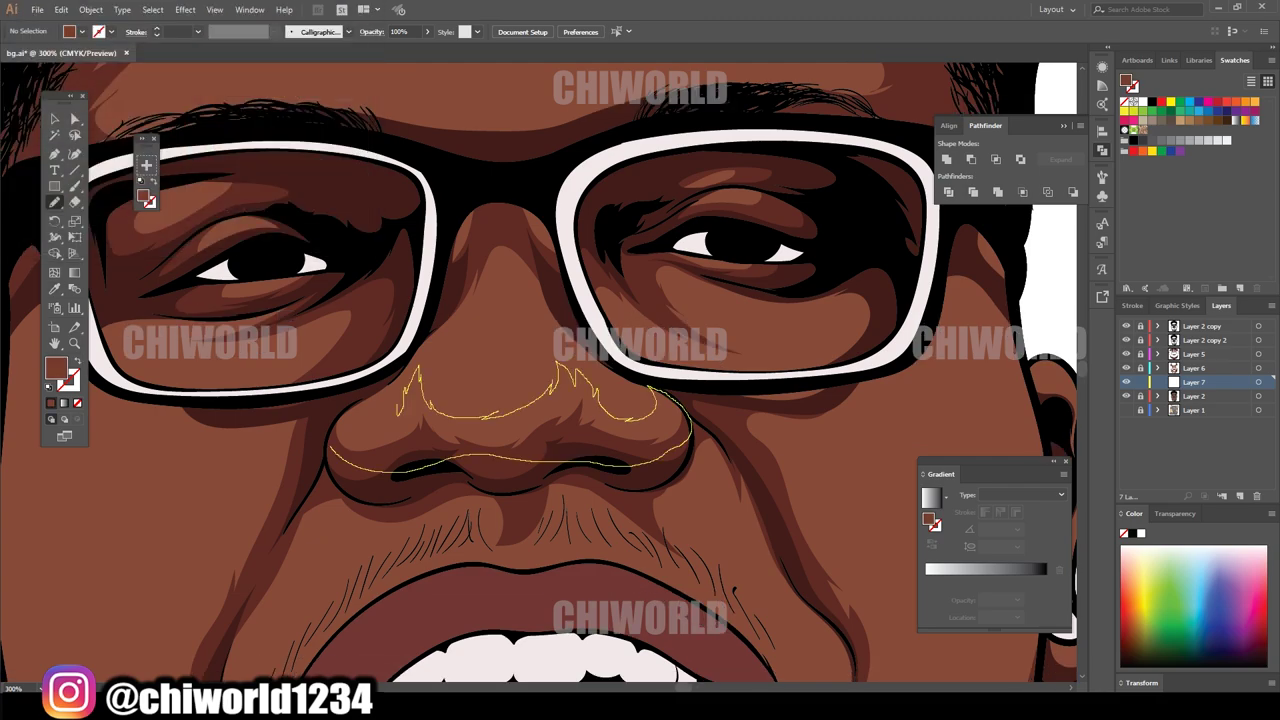
key(ctrl+shift+a)
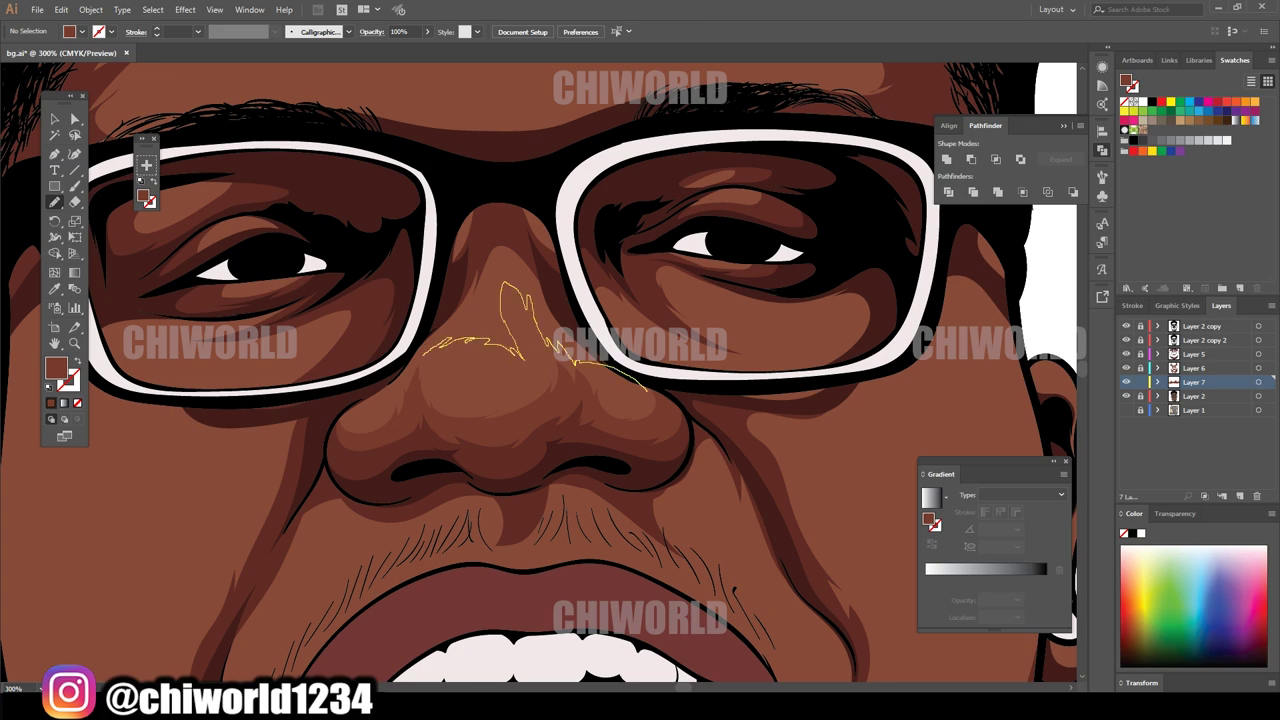
key(ctrl+minus)
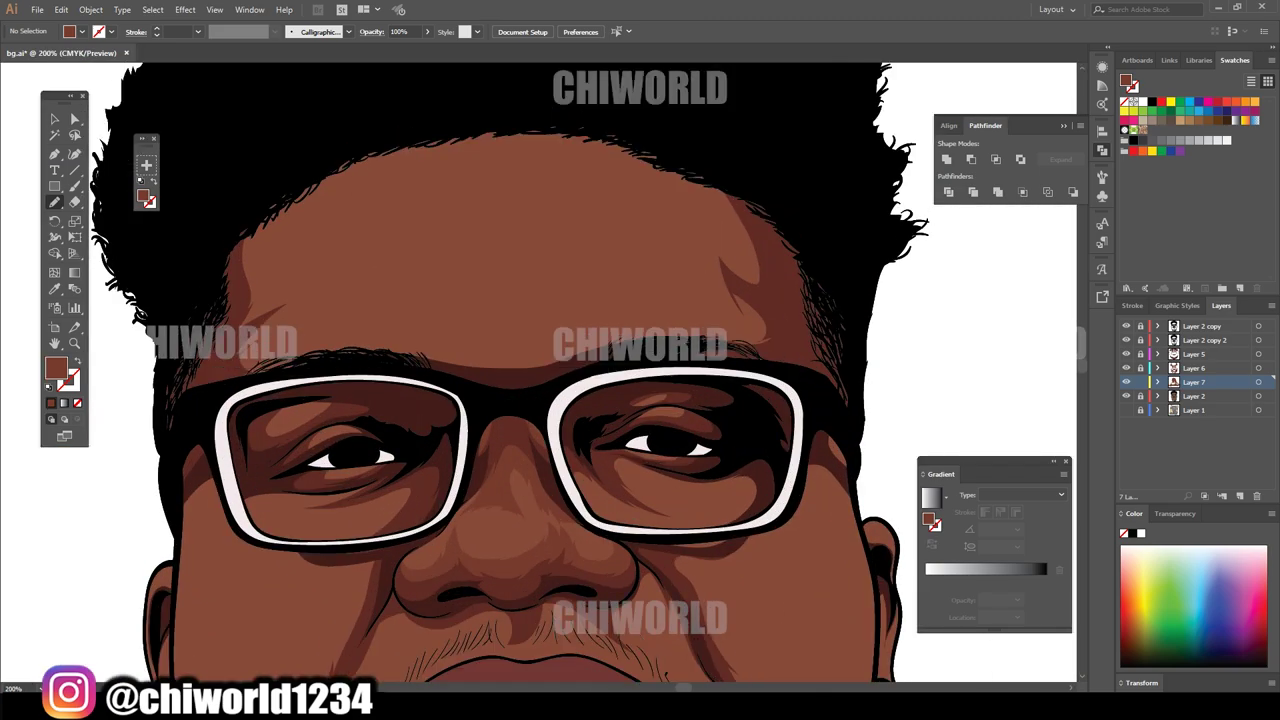
drag(213, 392, 780, 350)
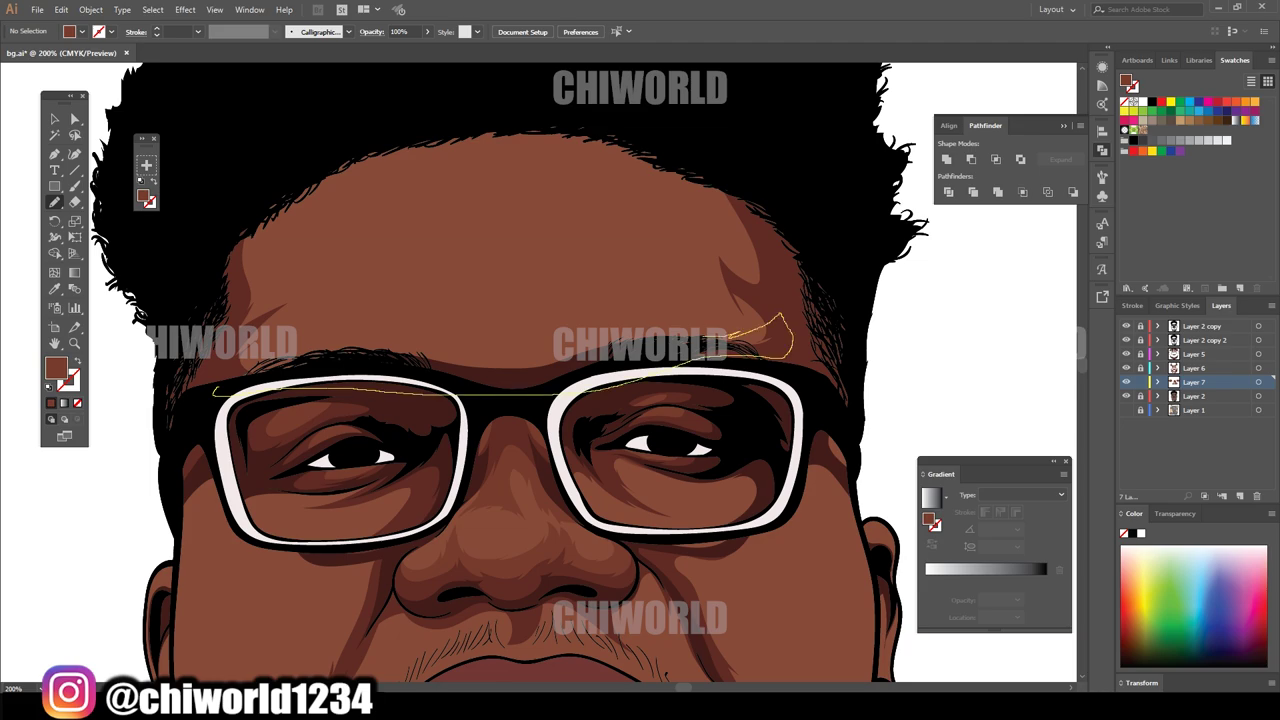
key(ctrl+z)
- Shade the brows and forehead, then the area between upper lip, nostril and cheek
mouse_move(330, 356)
mouse_down()
mouse_move(510, 255)
mouse_move(658, 104)
mouse_up()
mouse_move(618, 345)
mouse_down()
mouse_move(628, 268)
mouse_move(800, 345)
mouse_up()
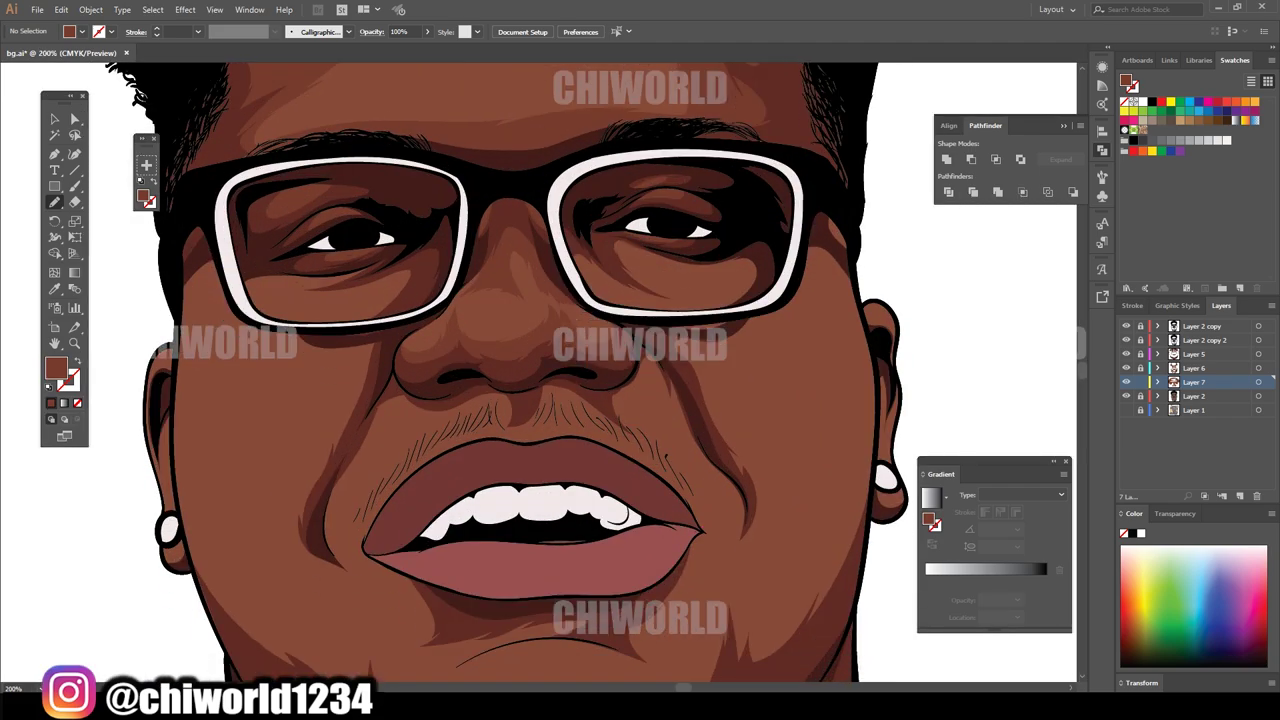
drag(556, 447, 479, 385)
drag(459, 458, 318, 512)
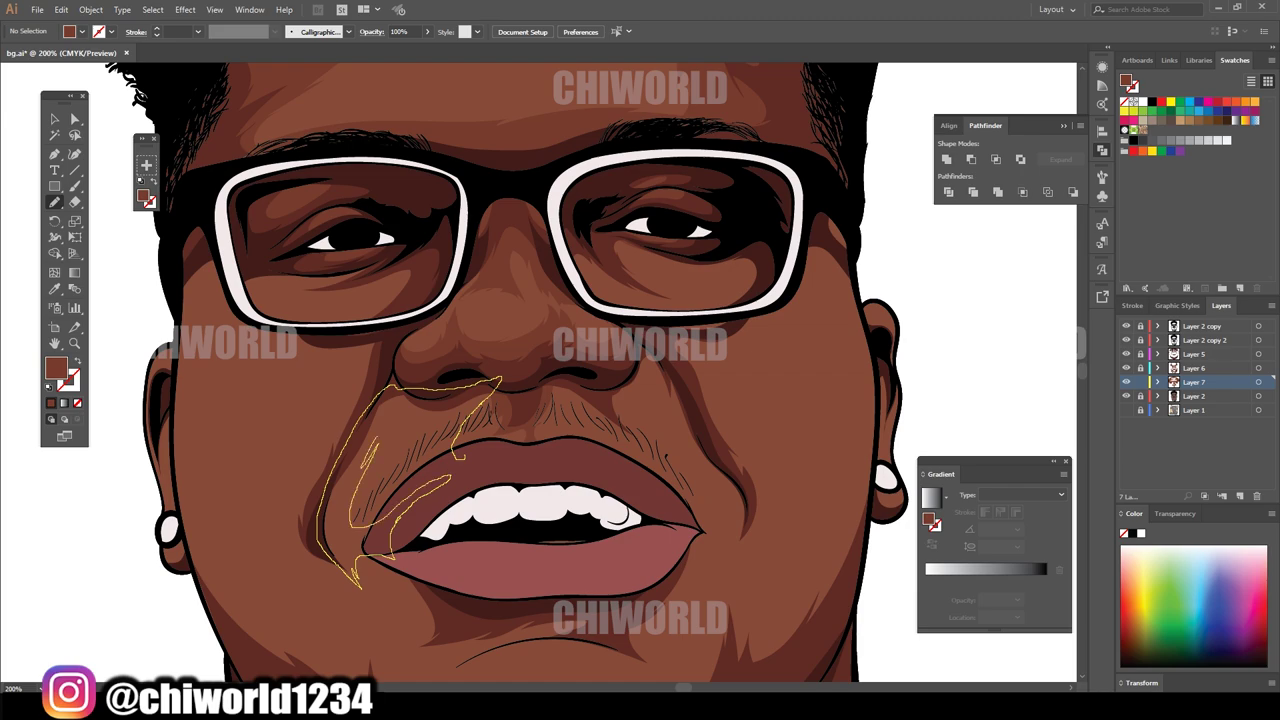
key(ctrl+z)
scroll(452, 476, right, 2)
drag(430, 395, 518, 465)
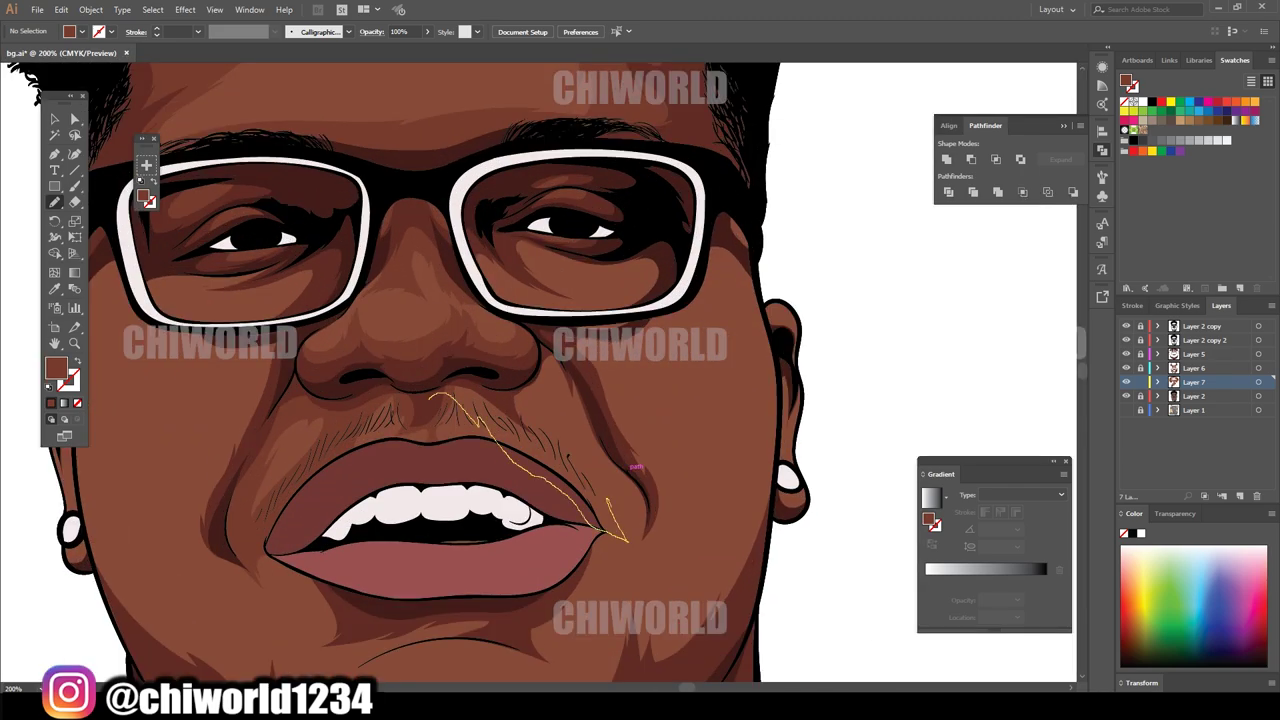
drag(628, 538, 556, 350)
- Undo two stray strokes and draw a closed shading shape down the right cheek
key(ctrl+minus)
key(ctrl+minus)
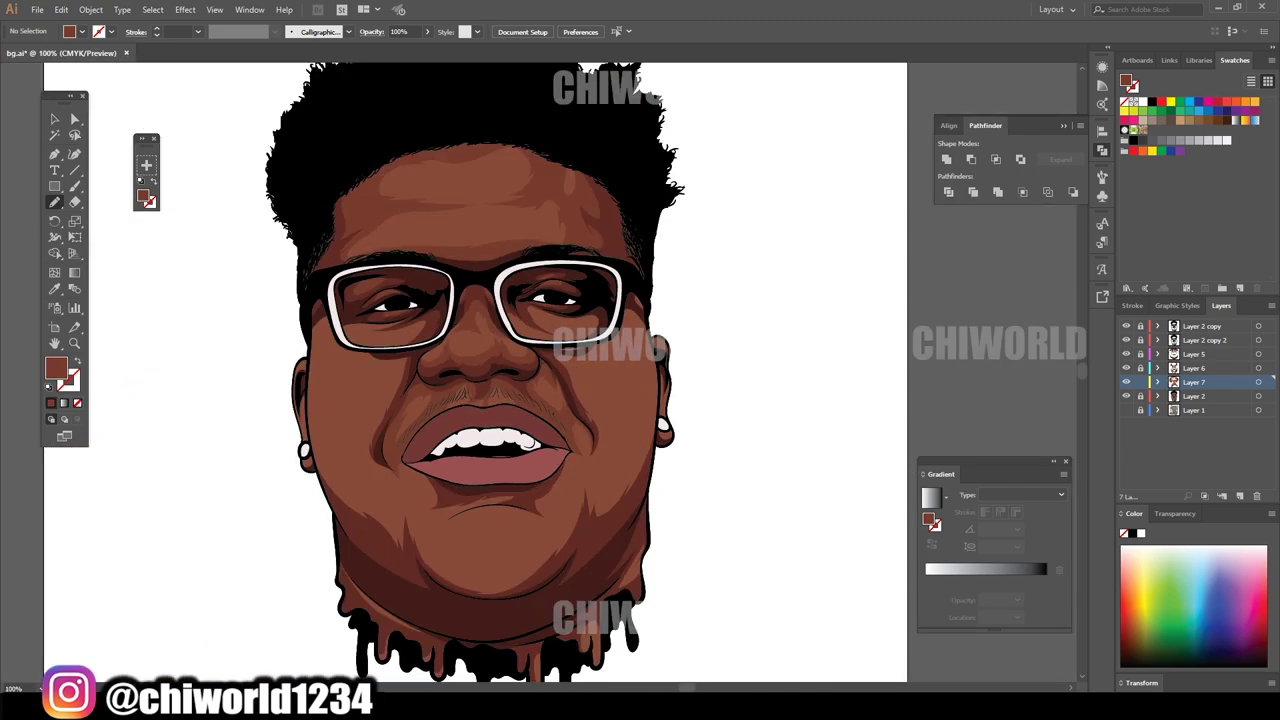
key(ctrl+plus)
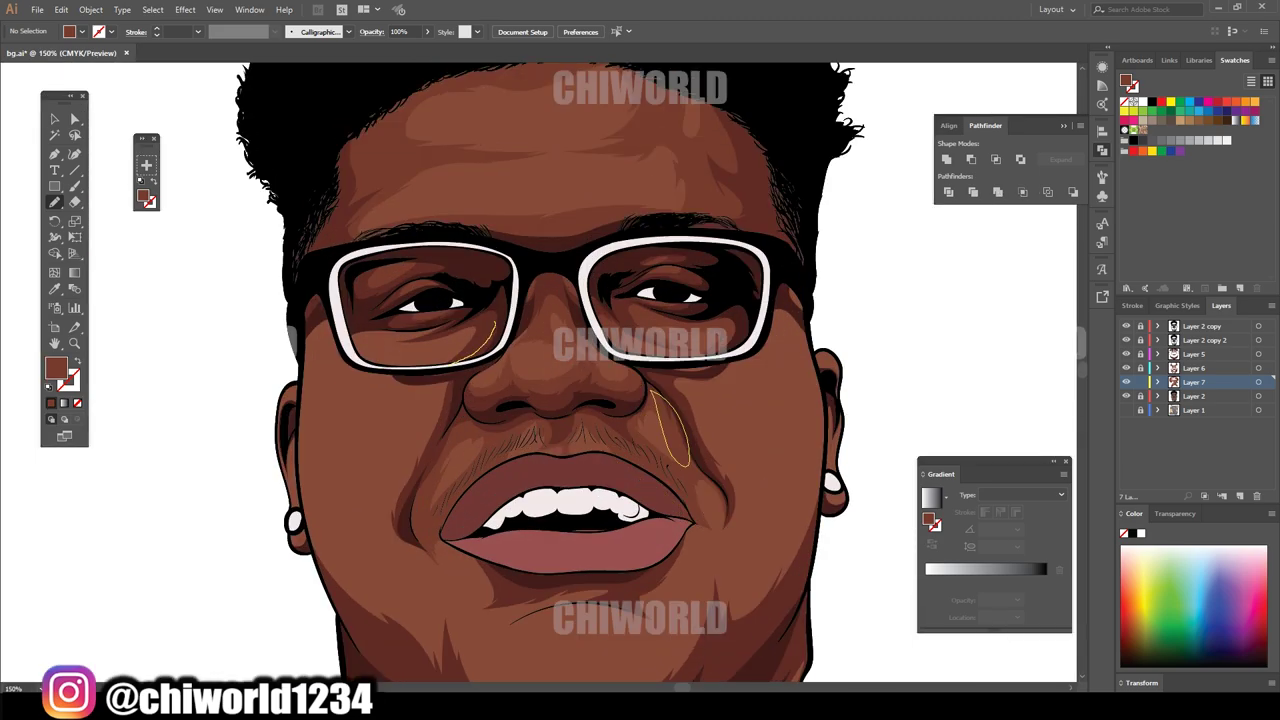
key(ctrl+z)
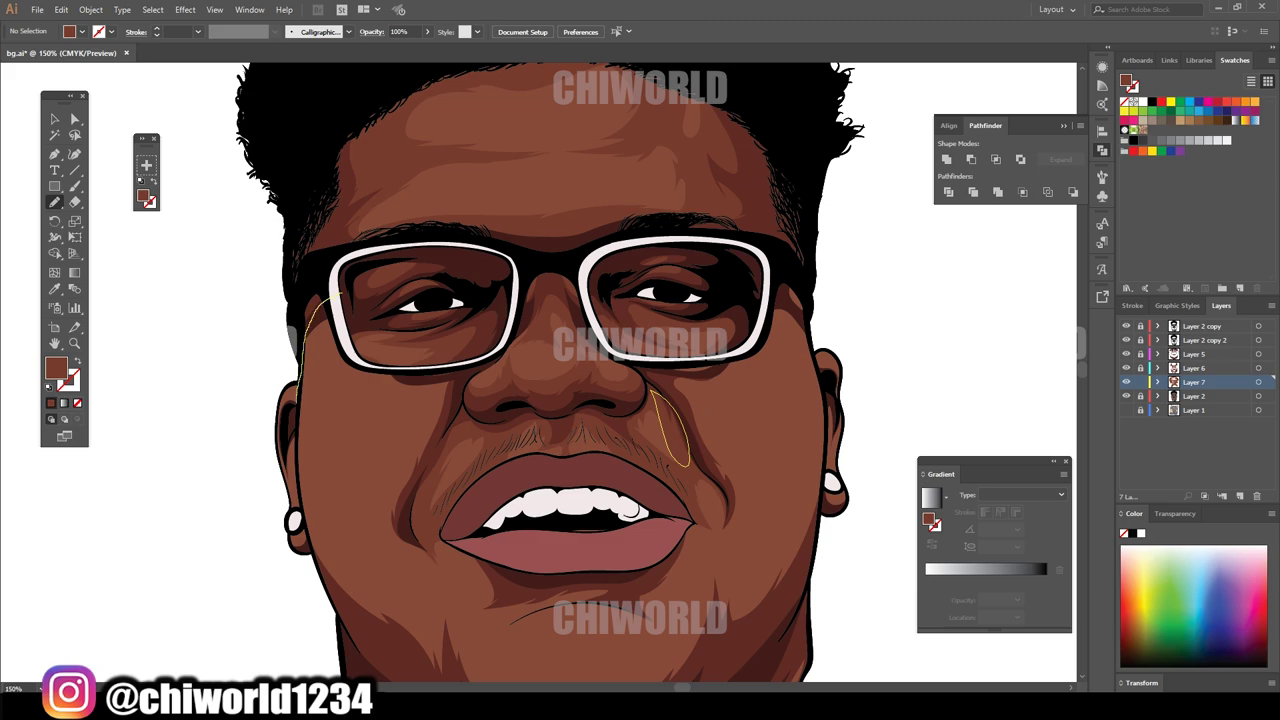
key(ctrl+z)
scroll(640, 370, right, 3)
drag(660, 335, 670, 428)
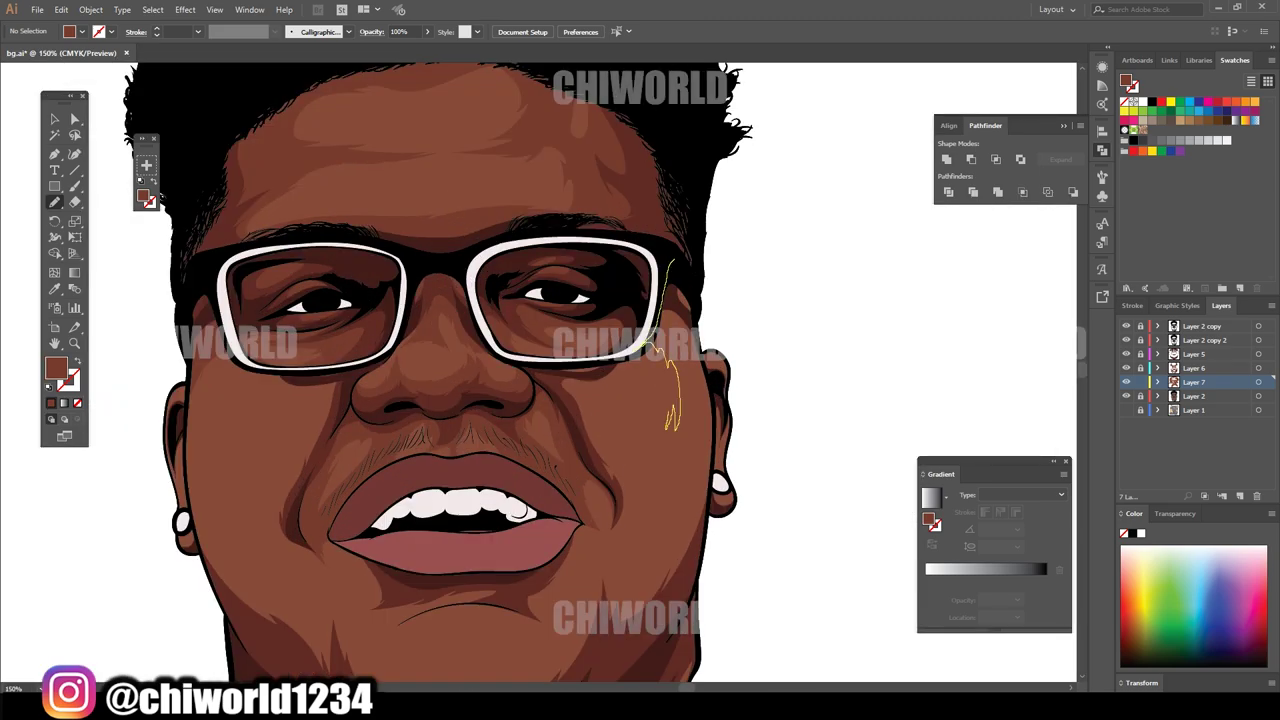
drag(556, 378, 620, 498)
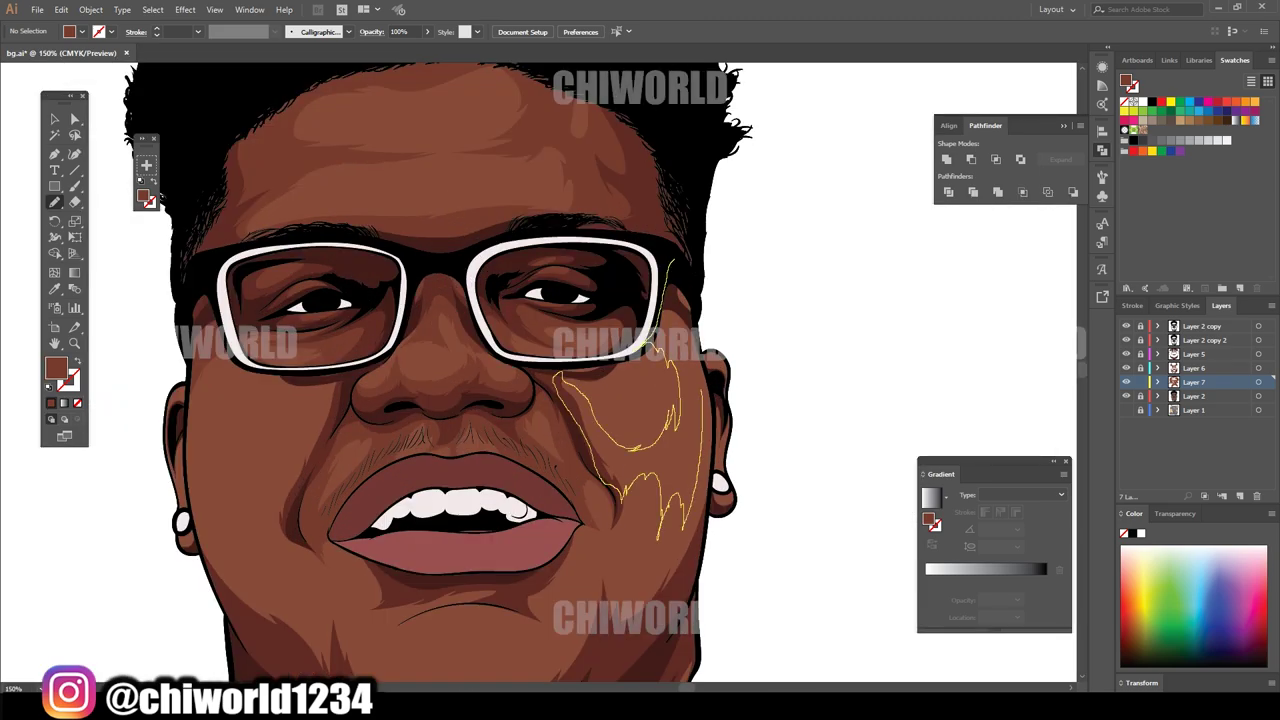
drag(658, 540, 695, 330)
- Shade from the mouth corner along the chin and up the right cheek
key(ctrl+0)
scroll(640, 370, up, 5)
mouse_move(455, 310)
mouse_down()
mouse_move(420, 428)
mouse_move(344, 352)
mouse_up()
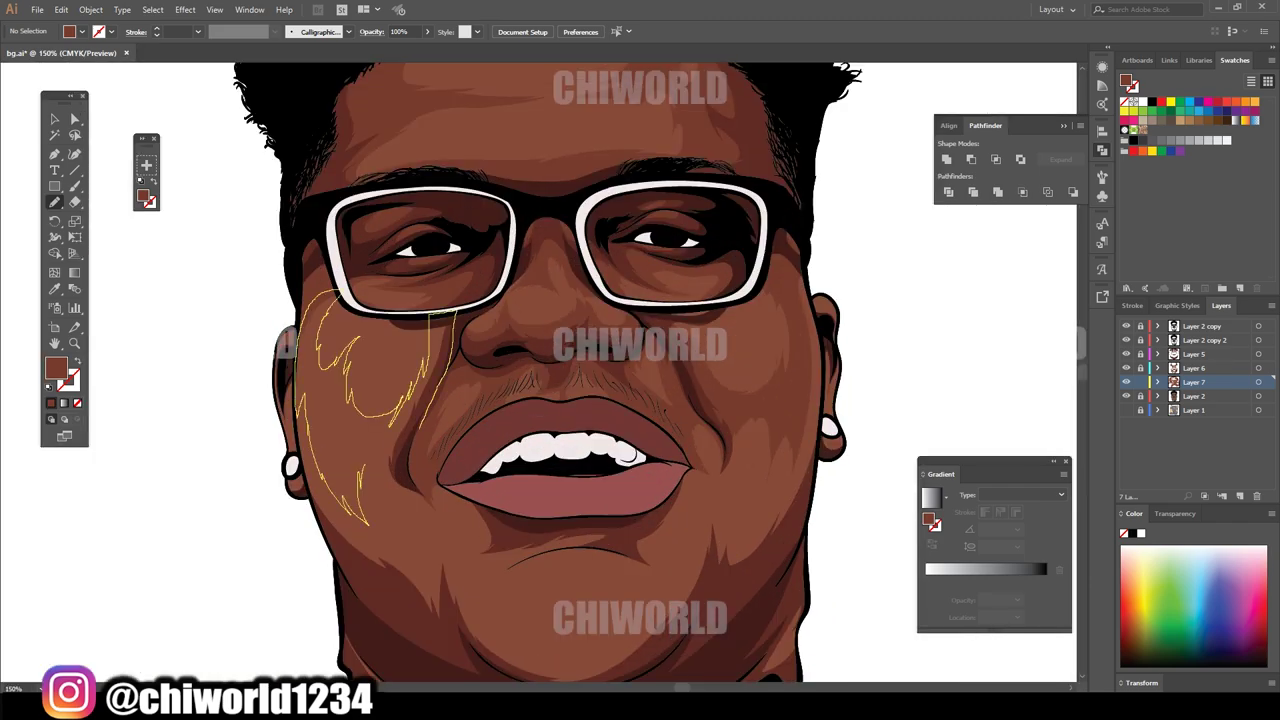
key(ctrl+z)
key(ctrl+minus)
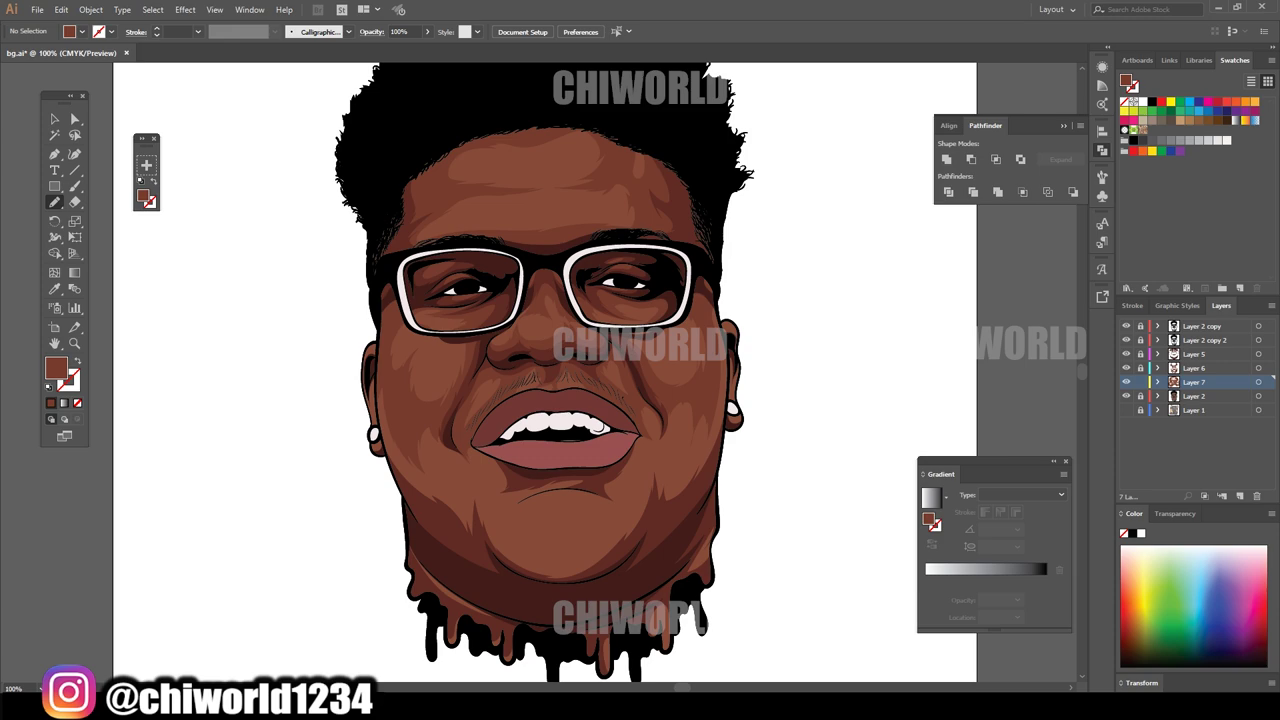
key(ctrl+plus)
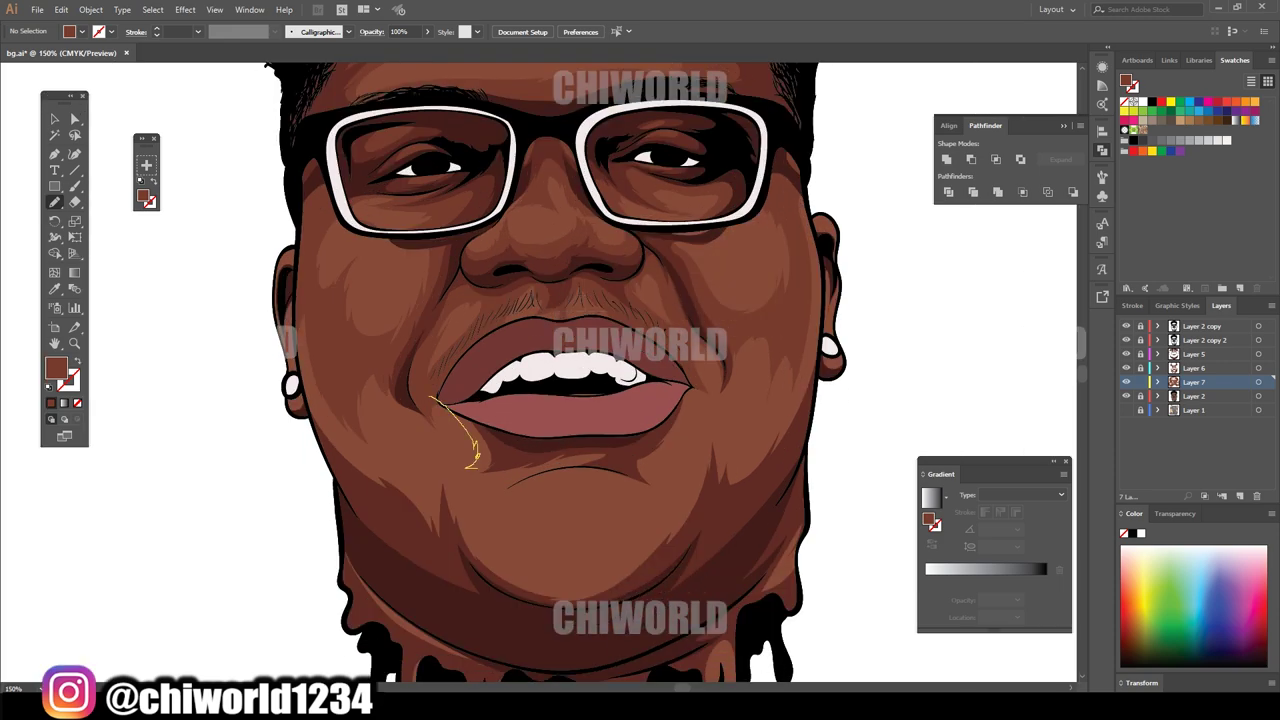
drag(473, 462, 660, 452)
mouse_move(595, 602)
mouse_down()
mouse_move(697, 405)
mouse_move(805, 285)
mouse_up()
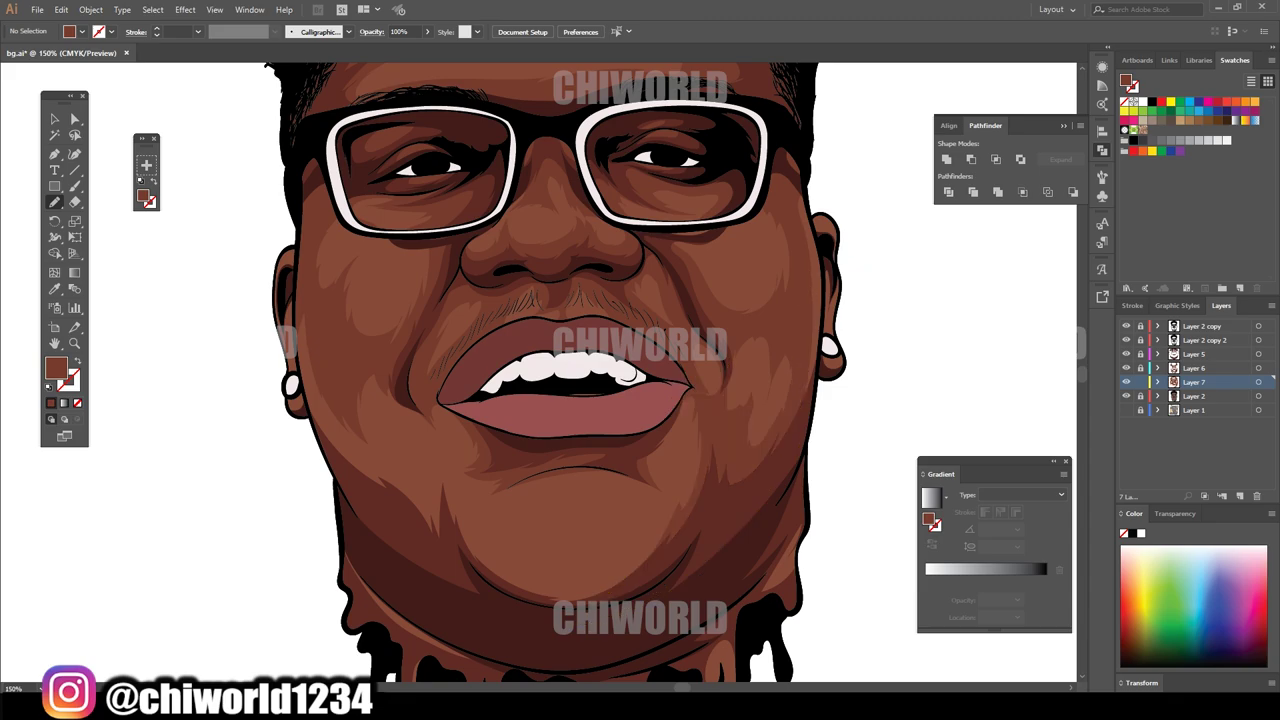
- Add chin and jaw shading strokes, then create new Layer 8
drag(659, 545, 660, 543)
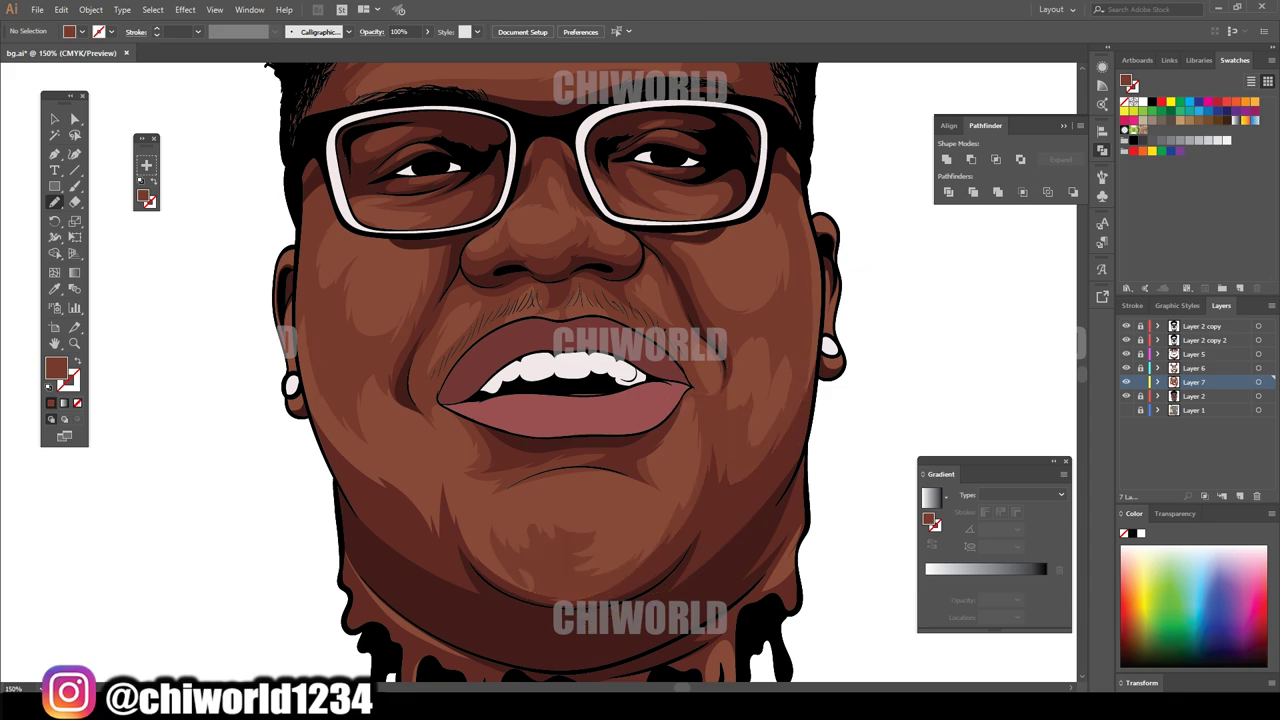
drag(600, 478, 569, 482)
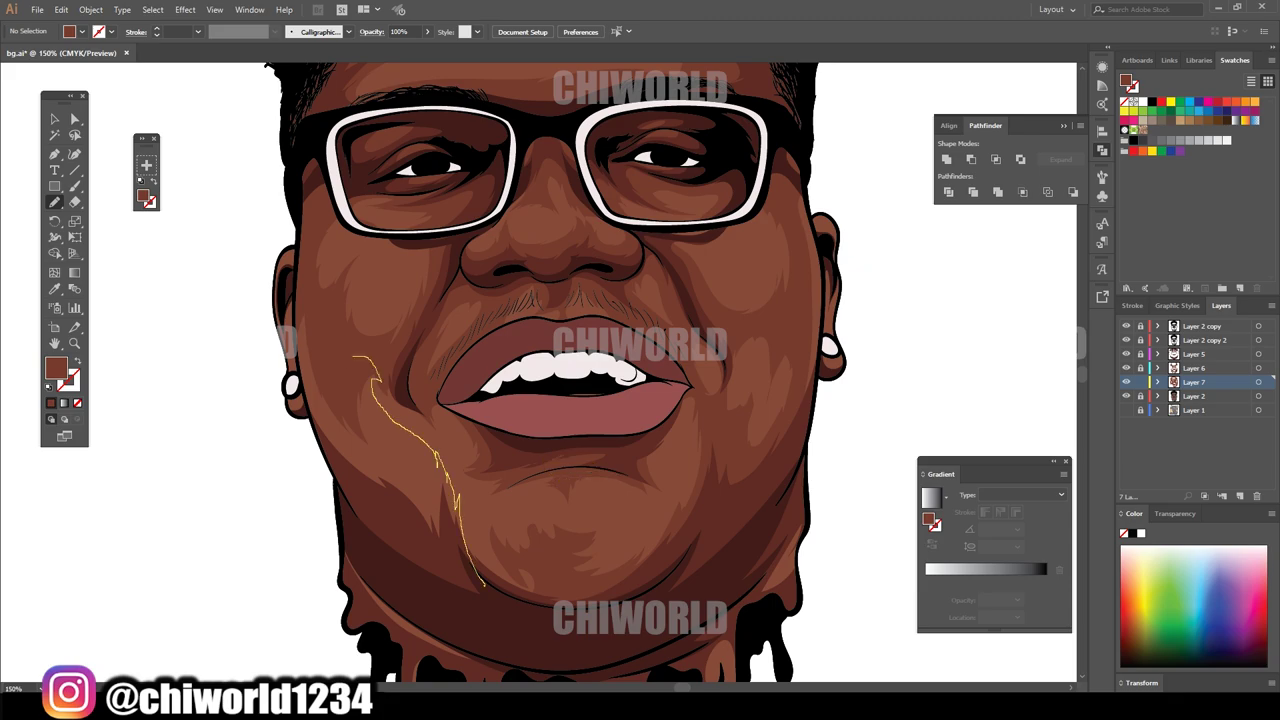
key(ctrl+0)
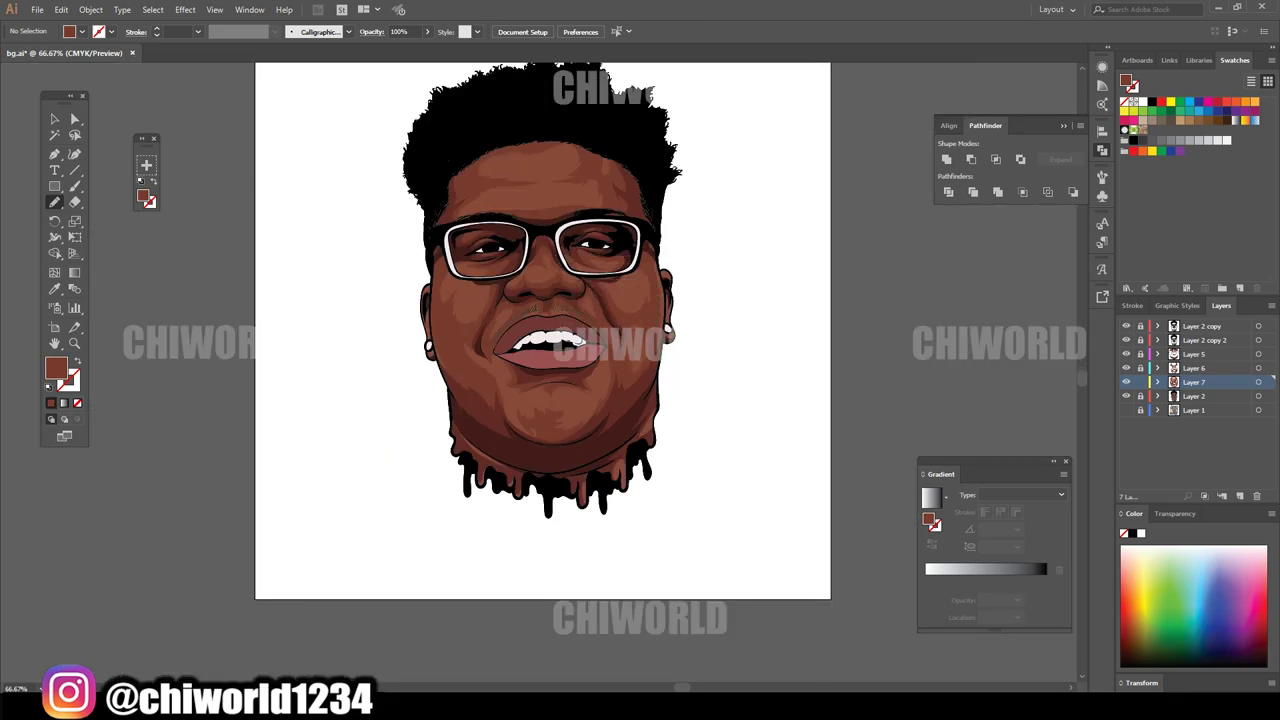
scroll(537, 408, up, 2)
drag(786, 424, 780, 441)
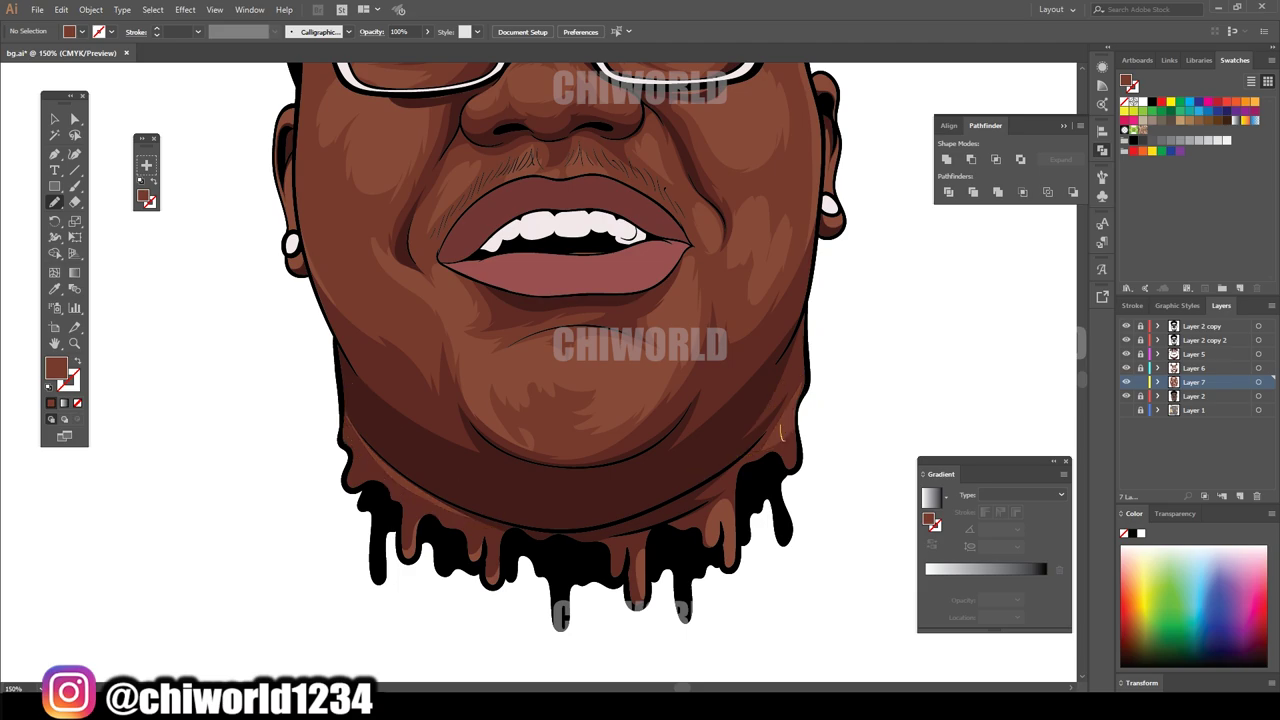
scroll(560, 360, down, 1)
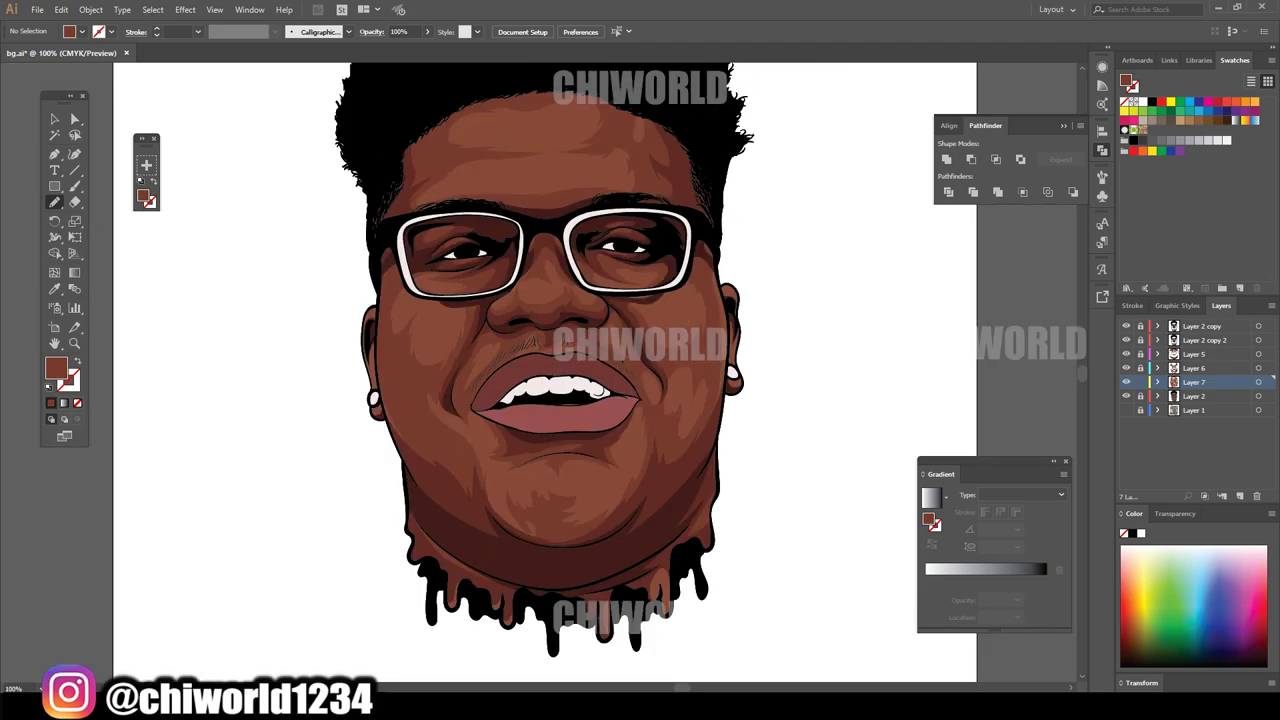
scroll(545, 373, up, 1)
scroll(545, 373, up, 2)
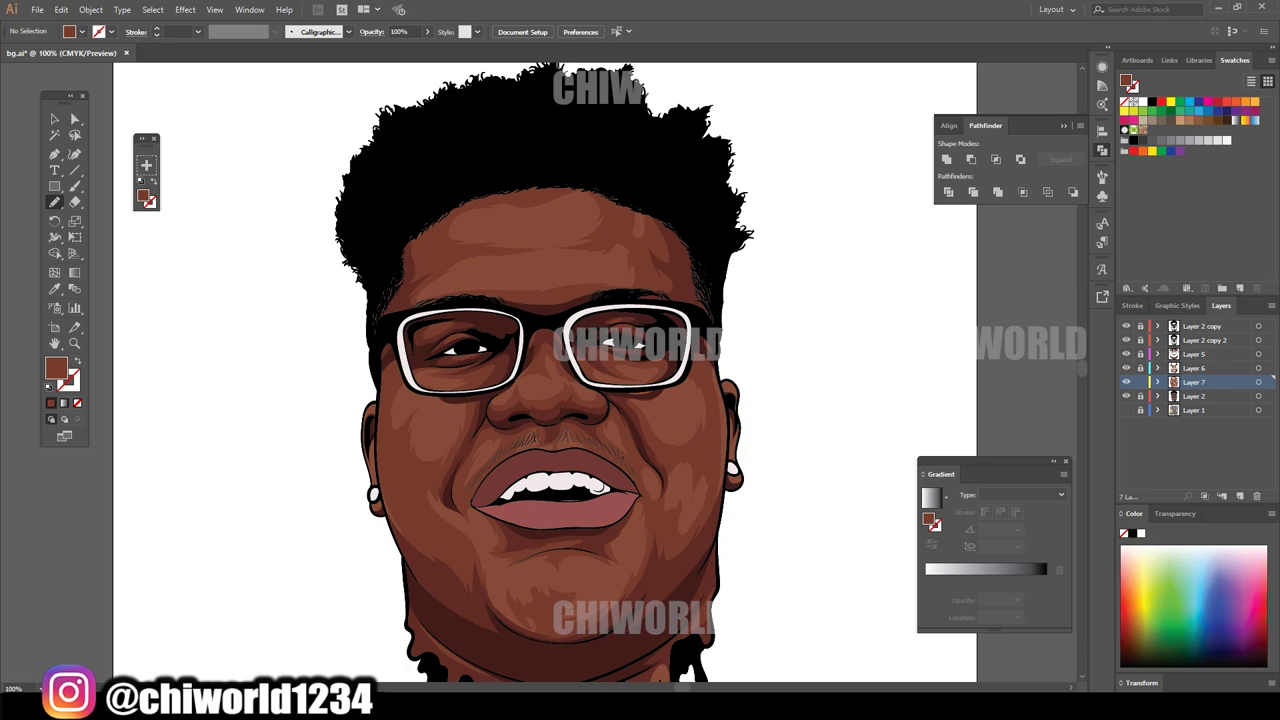
scroll(545, 373, down, 1)
scroll(545, 373, down, 1)
key(ctrl+l)
- Choose a lighter reddish-brown fill and paint a highlight across the forehead
key(ctrl+plus)
key(ctrl+plus)
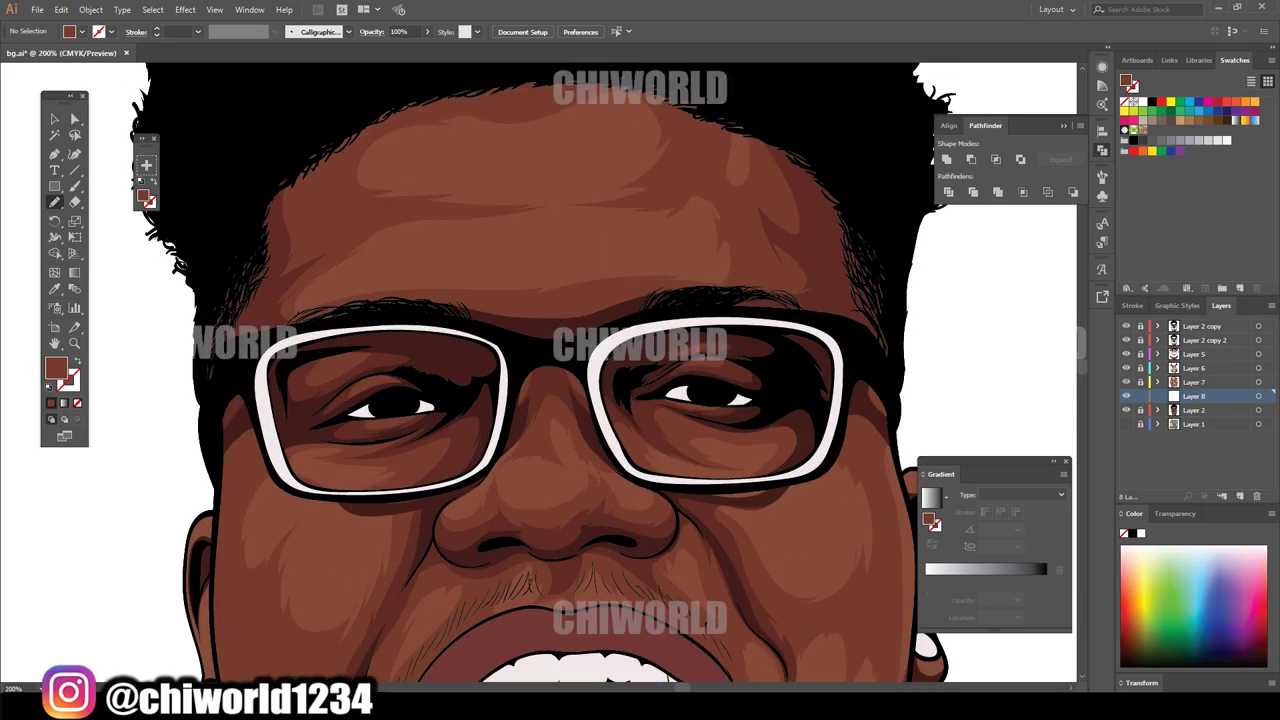
double_click(55, 369)
click(100, 102)
click(337, 51)
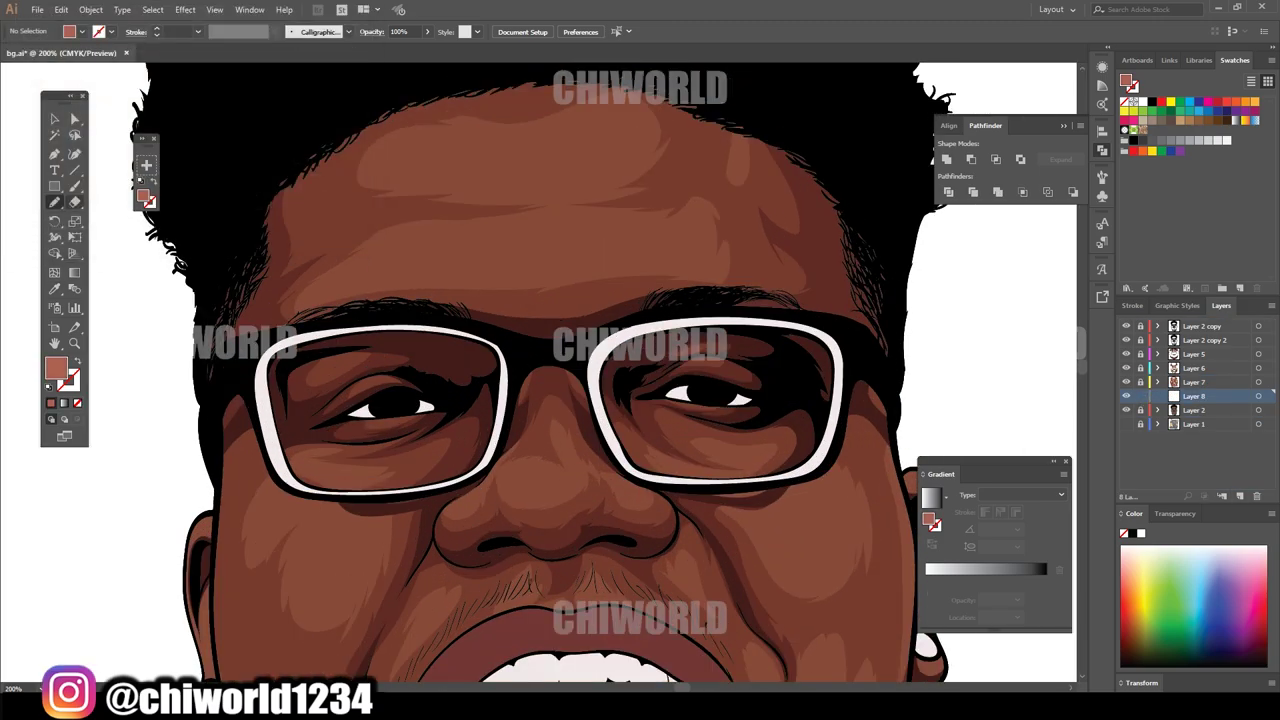
drag(465, 271, 476, 228)
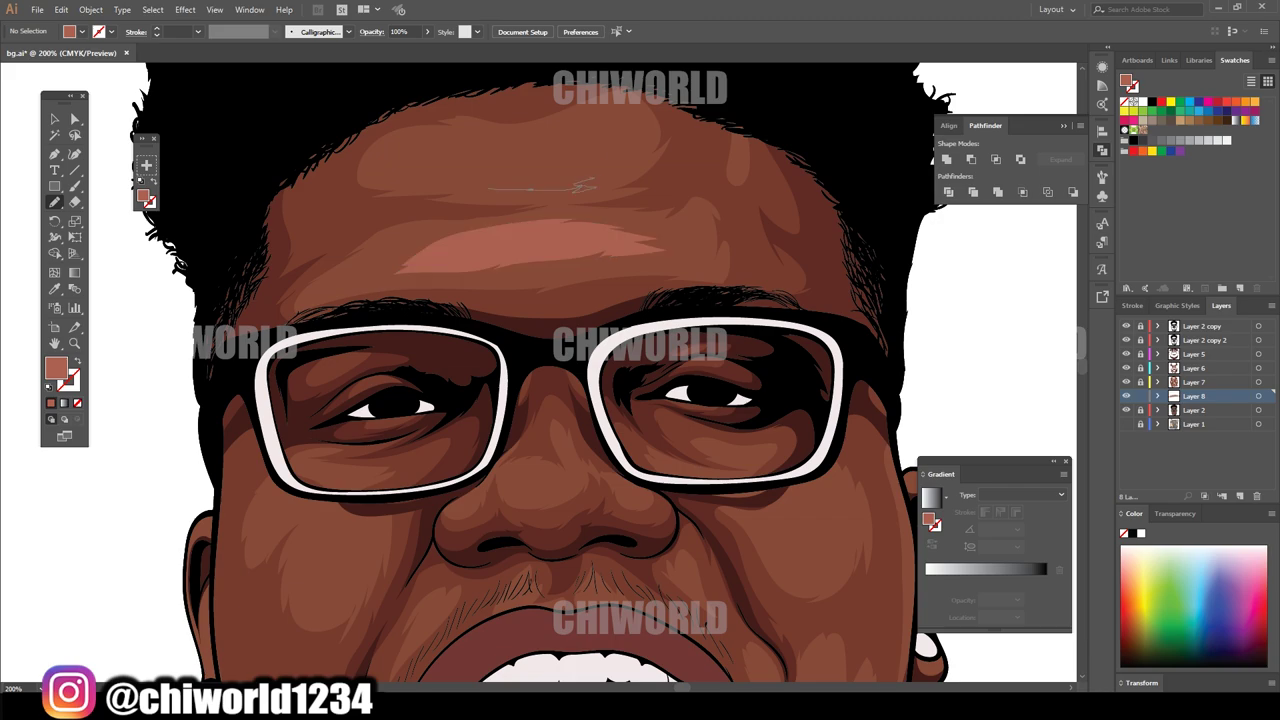
- Adjust the forehead highlight's CMYK values, setting black to 7
key(ctrl+minus)
key(v)
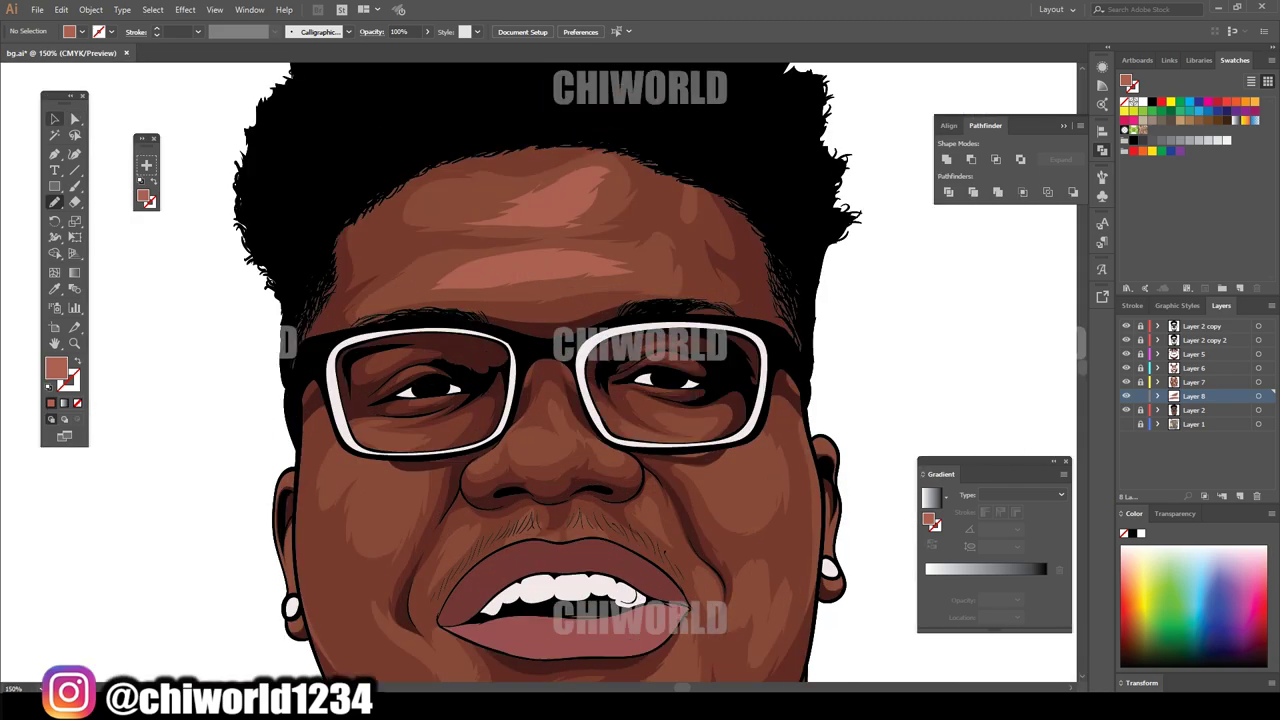
click(61, 9)
click(340, 278)
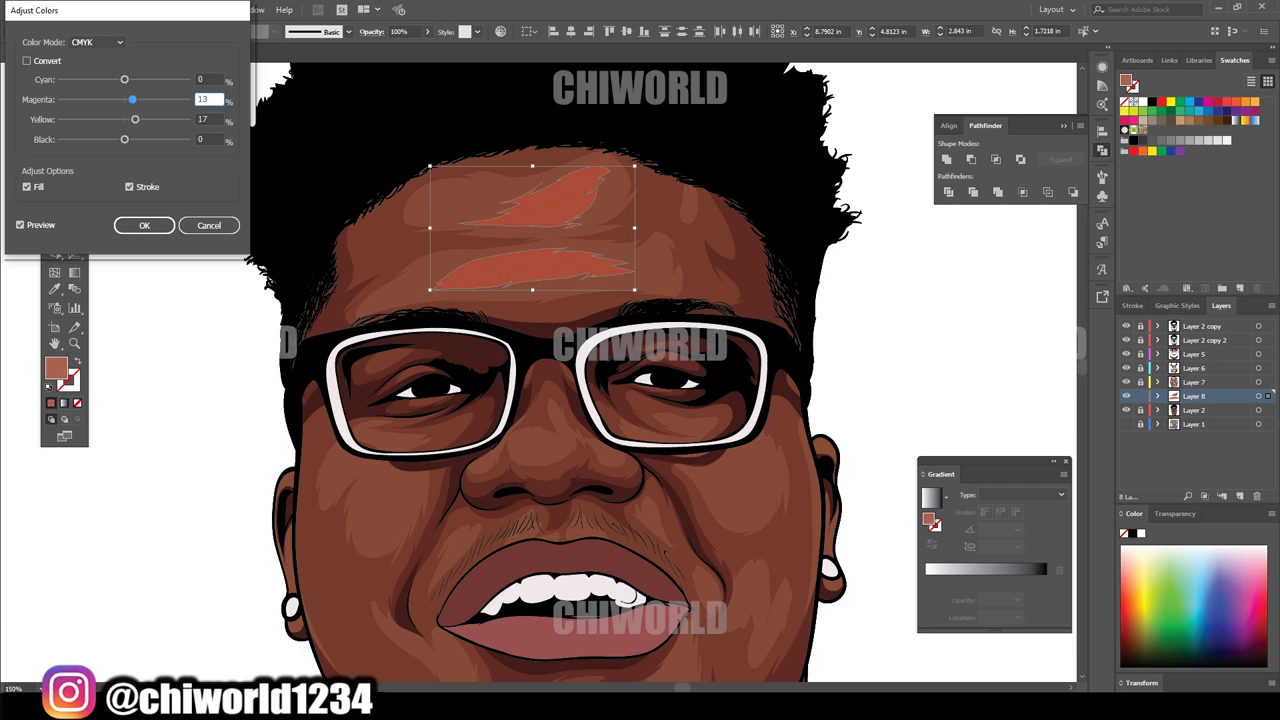
key(Tab)
key(Up)
key(Tab)
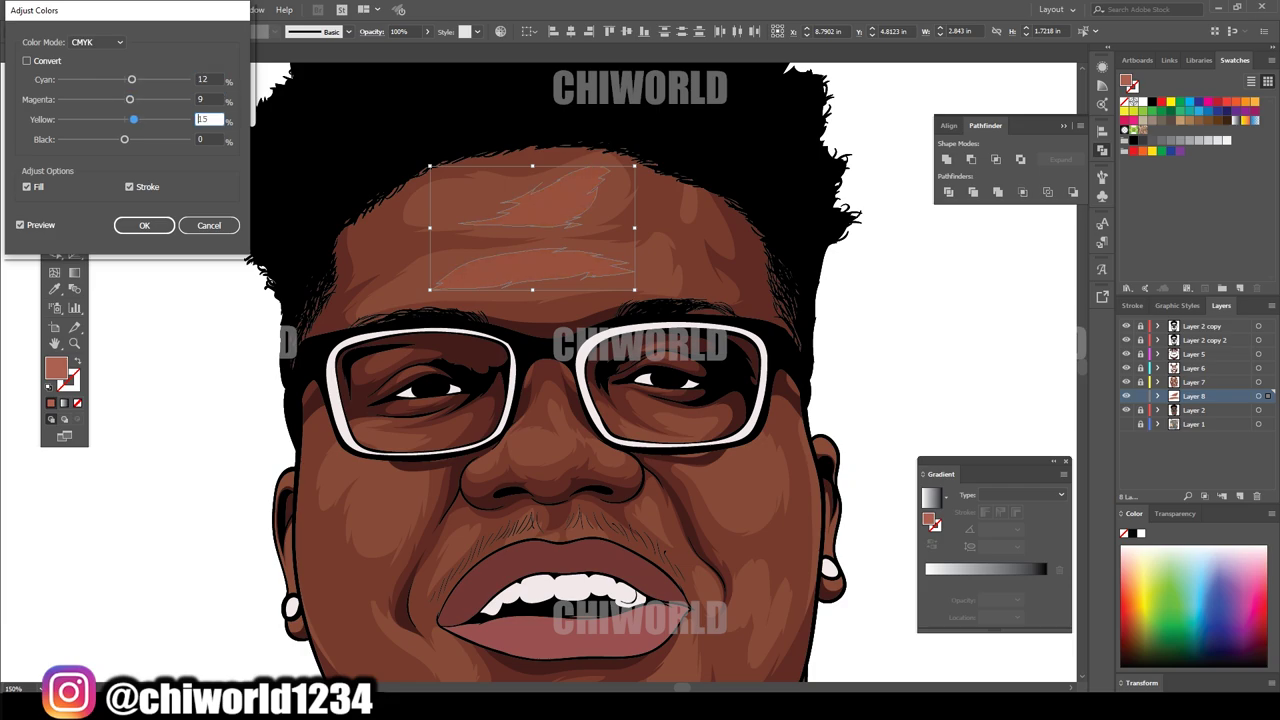
key(Down)
key(Down)
key(shift+Tab)
key(Tab)
key(Down)
key(Tab)
text(7)
key(Return)
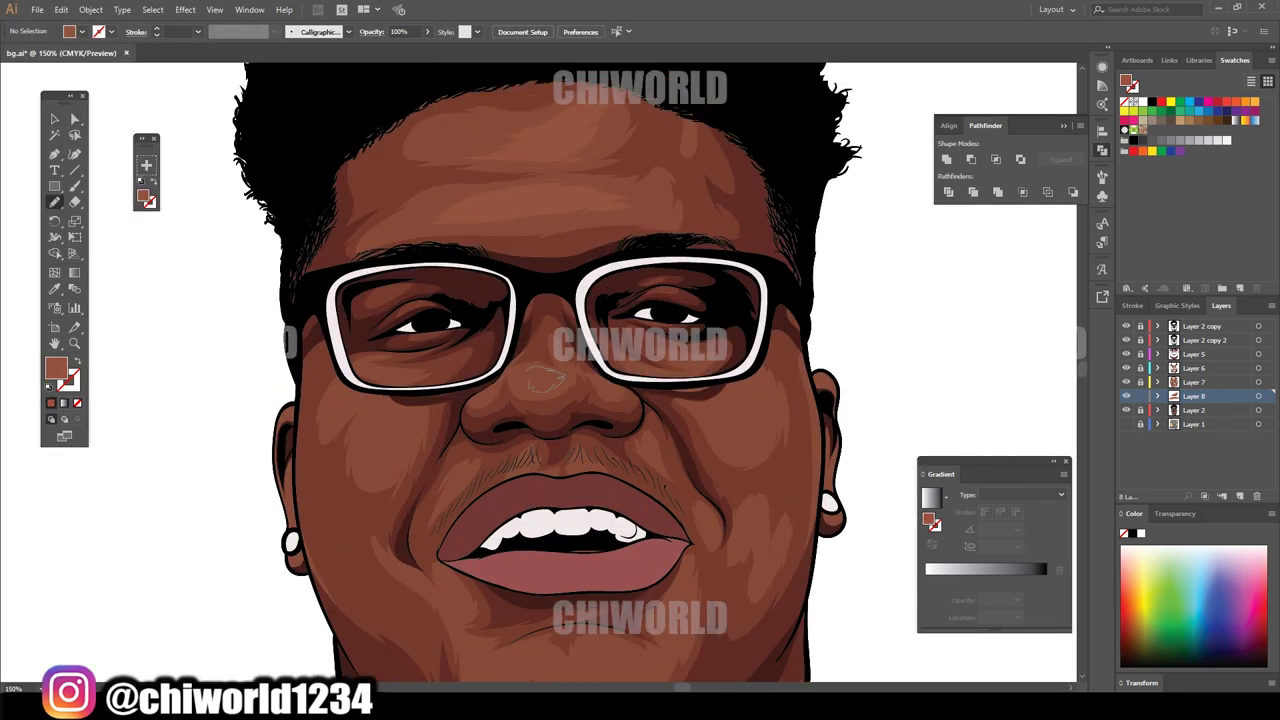
- Draw lighter highlight shapes on the nose bridge, right cheek and chin
drag(532, 380, 560, 374)
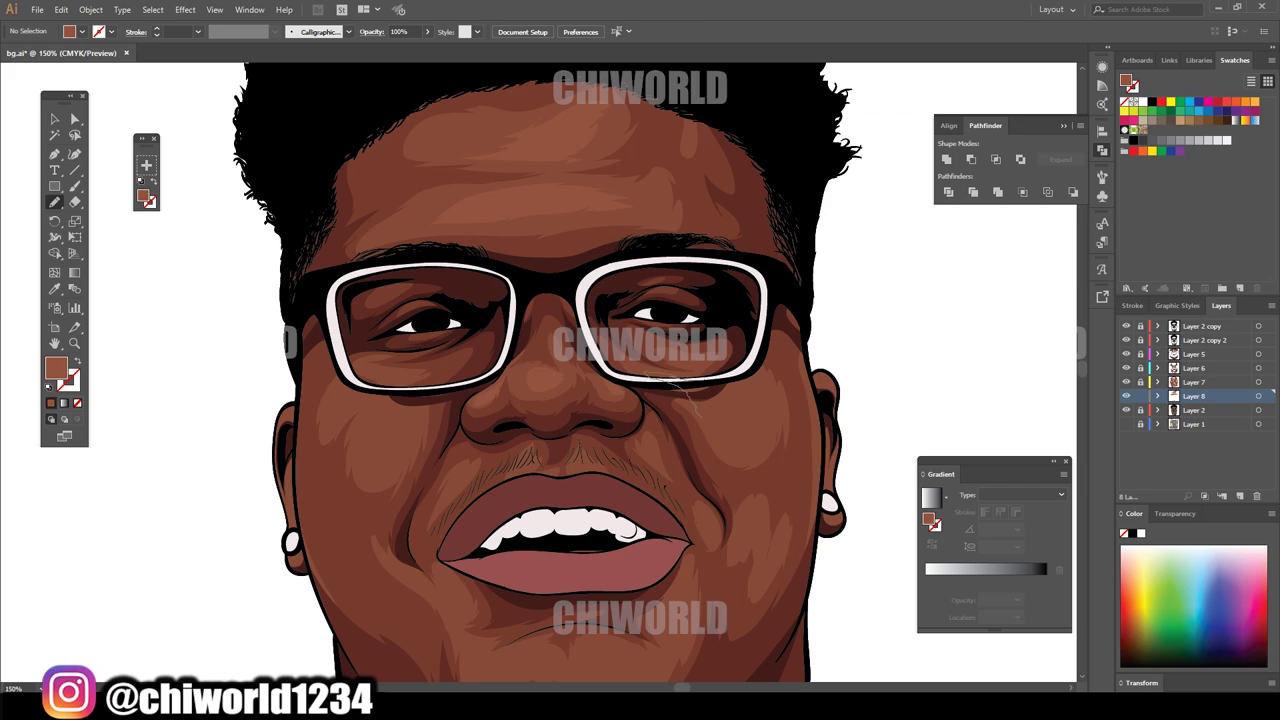
drag(756, 400, 700, 392)
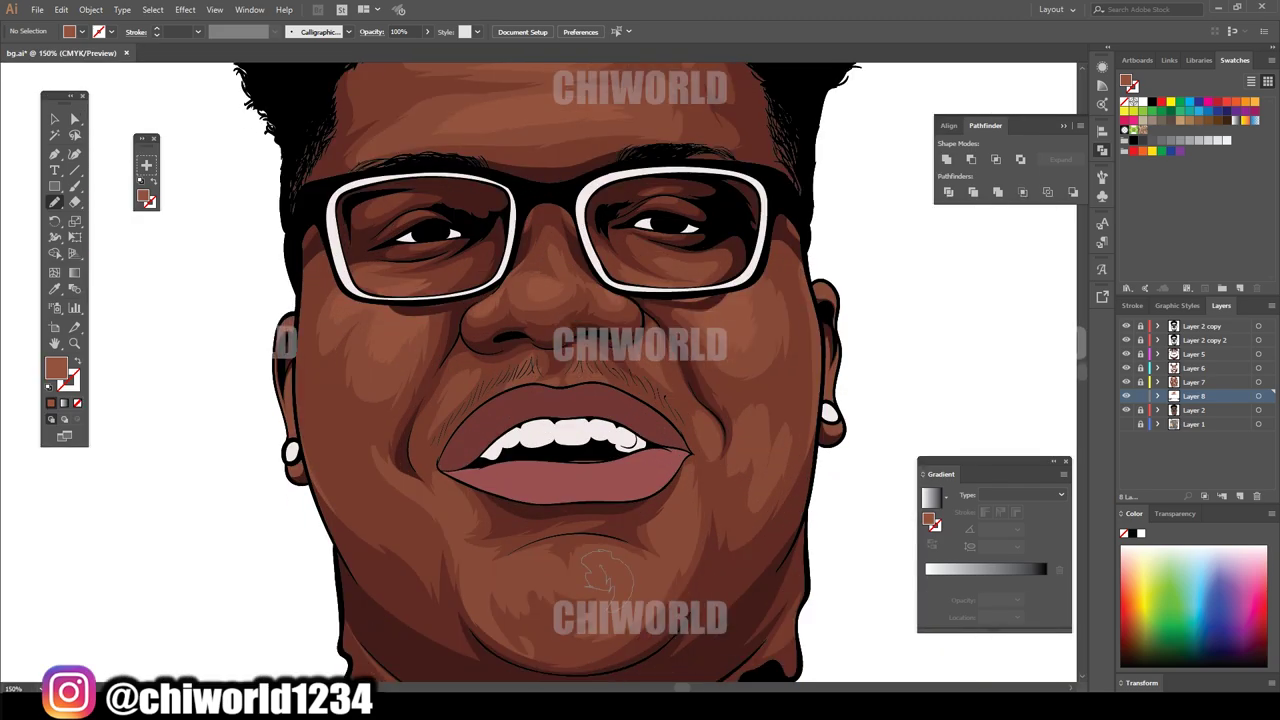
drag(600, 578, 596, 572)
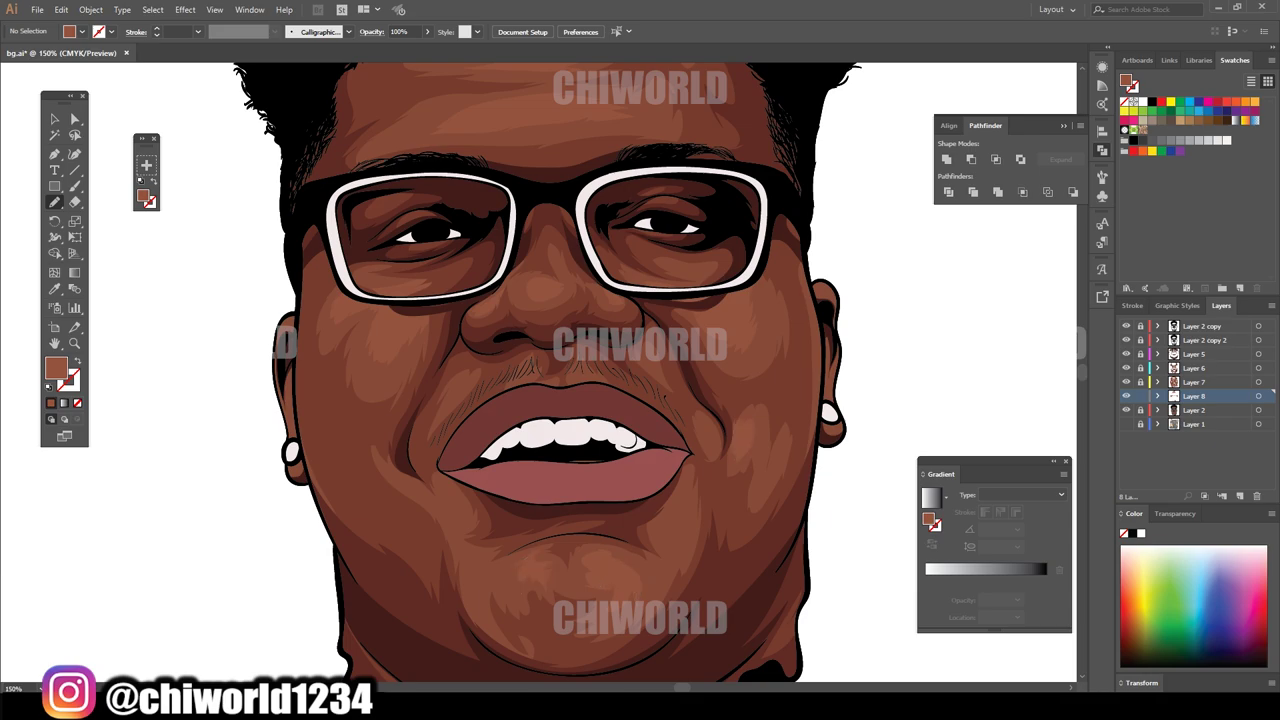
key(ctrl+0)
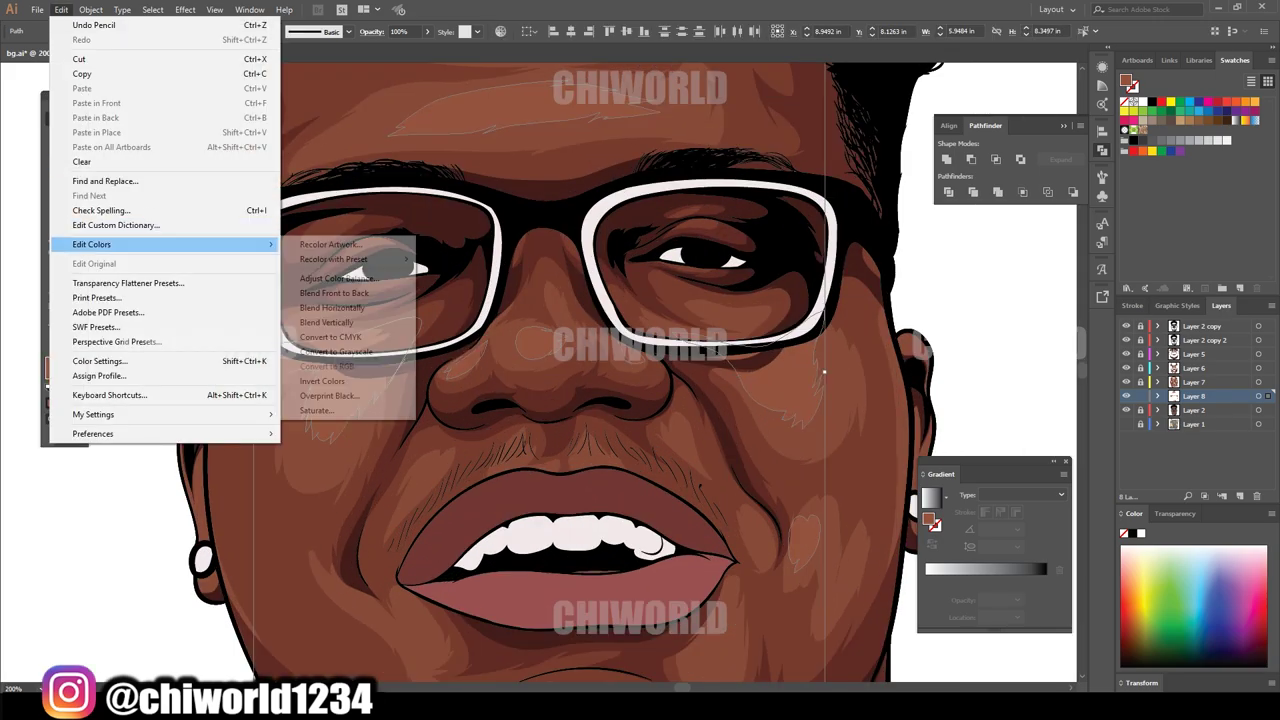
- In Adjust Colors, shift the highlights' Magenta to 3, Yellow to 2 and Black to -1
click(336, 278)
text(3)
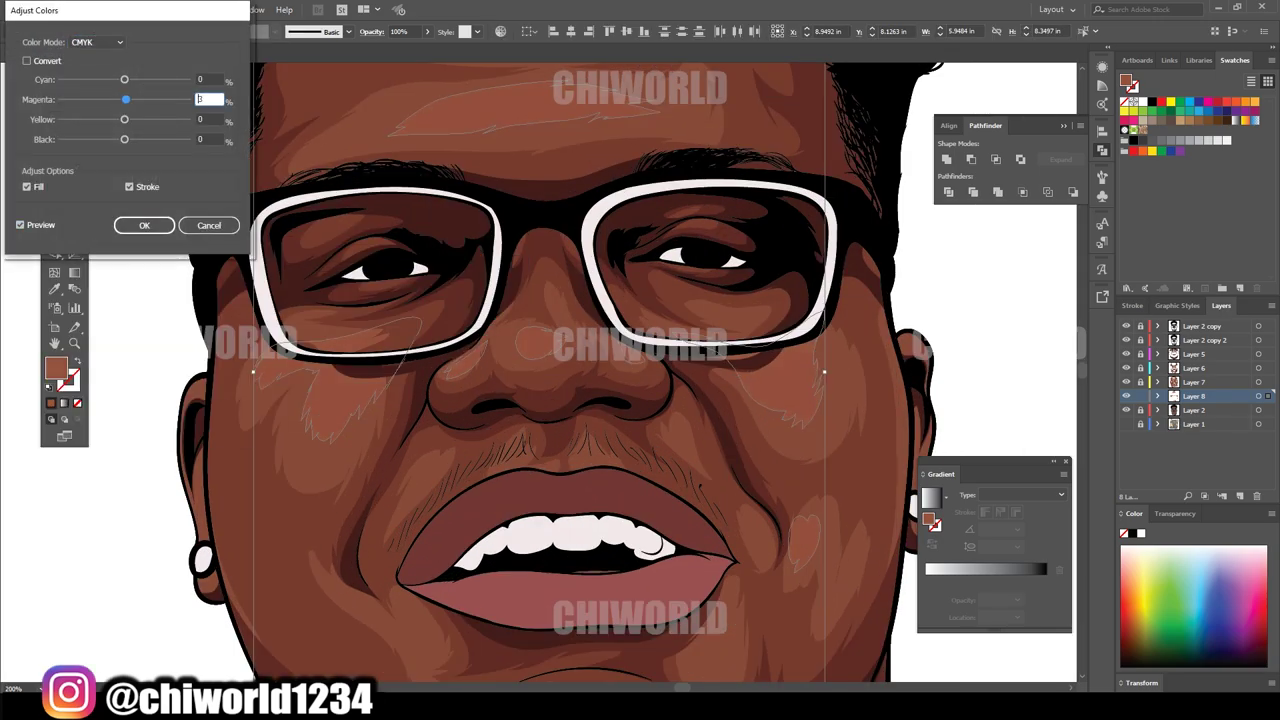
key(Tab)
text(2)
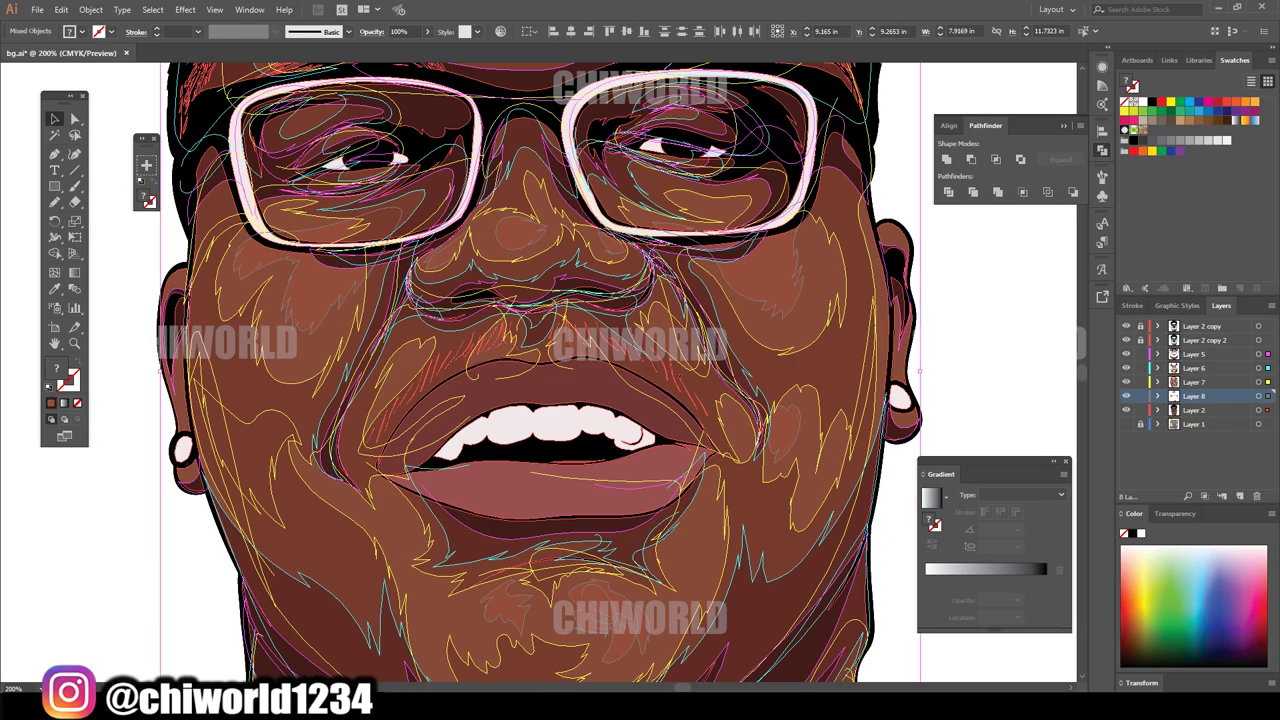
text(-9)
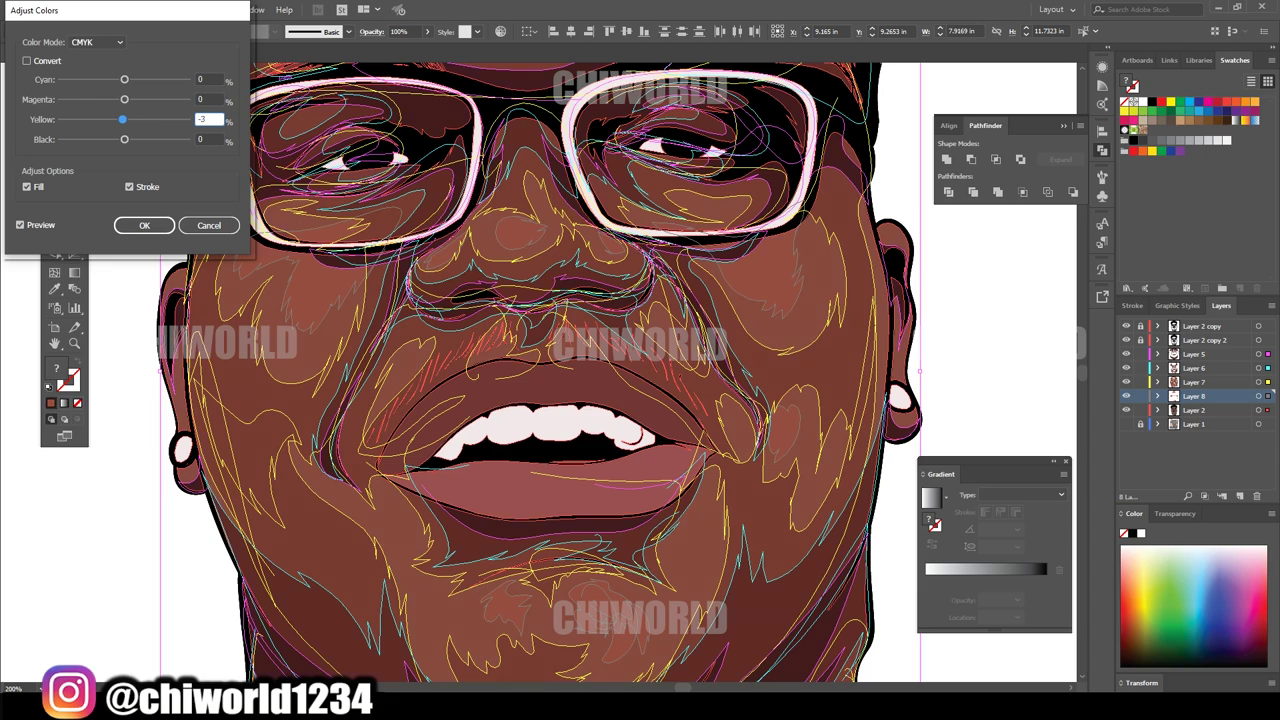
key(shift+Tab)
text(4)
key(Tab)
text(-8)
key(shift+Tab)
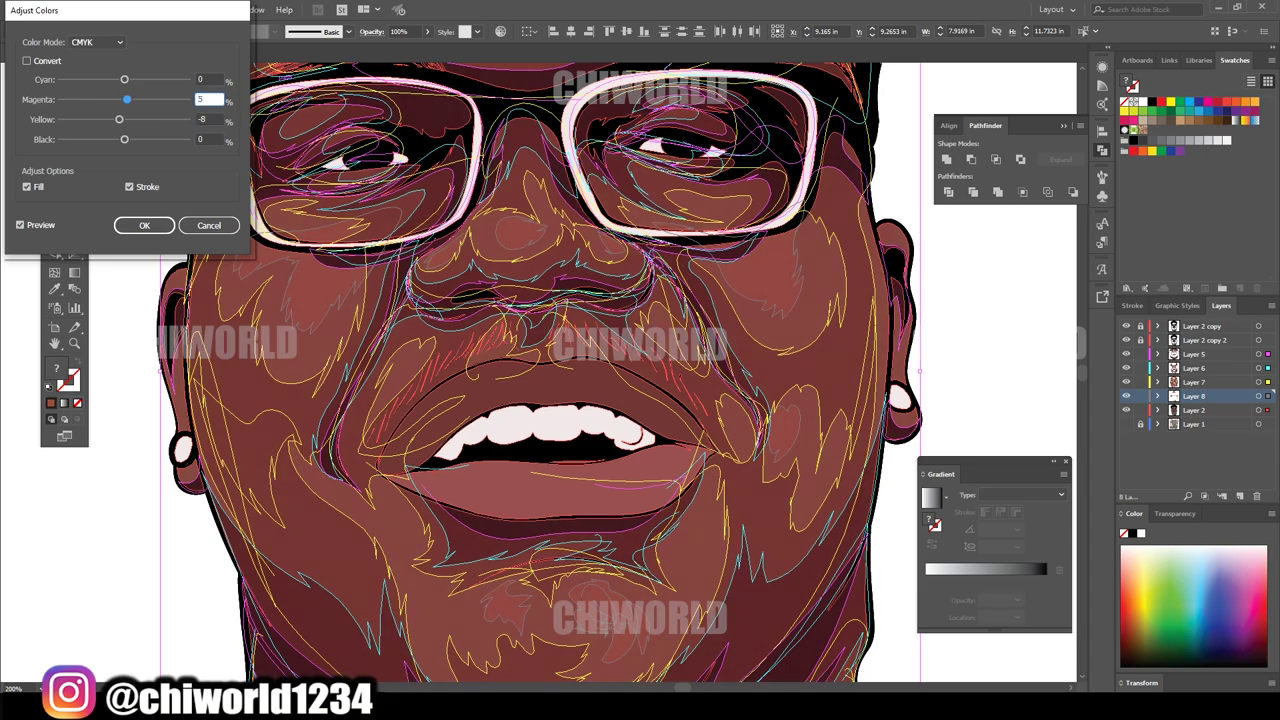
text(3)
key(Tab)
text(2)
key(Tab)
text(-1)
key(Tab)
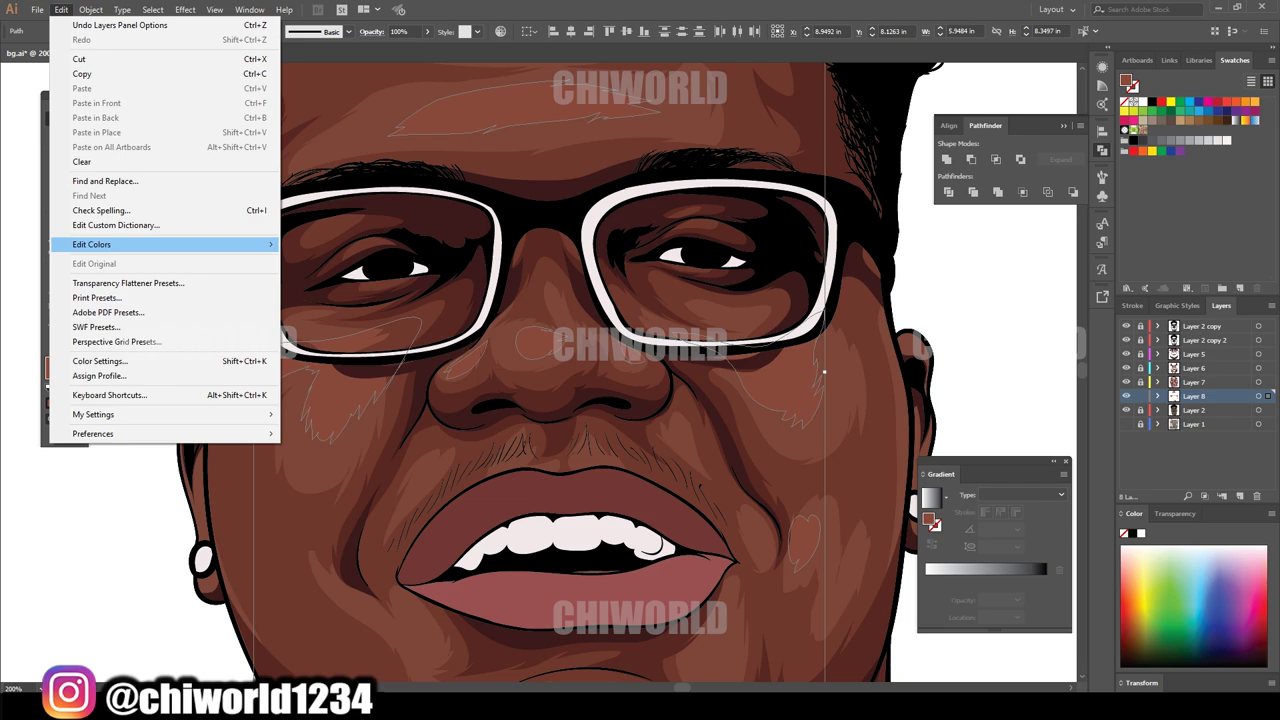
- Re-adjust the highlights with Magenta -1 and Black -7, apply, and view the whole portrait
key(Right)
key(Down)
key(Return)
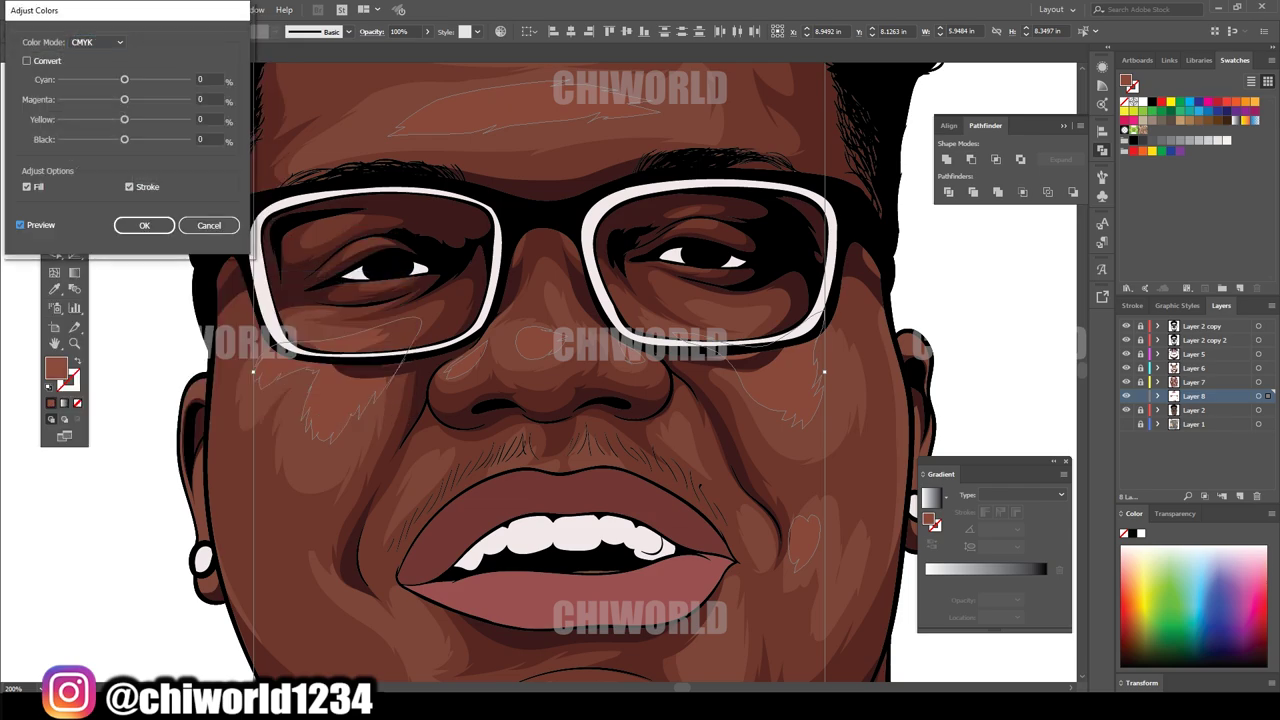
key(Tab)
text(-1)
key(Tab)
text(4)
key(Tab)
text(-7)
key(shift+Tab)
key(shift+Tab)
text(-)
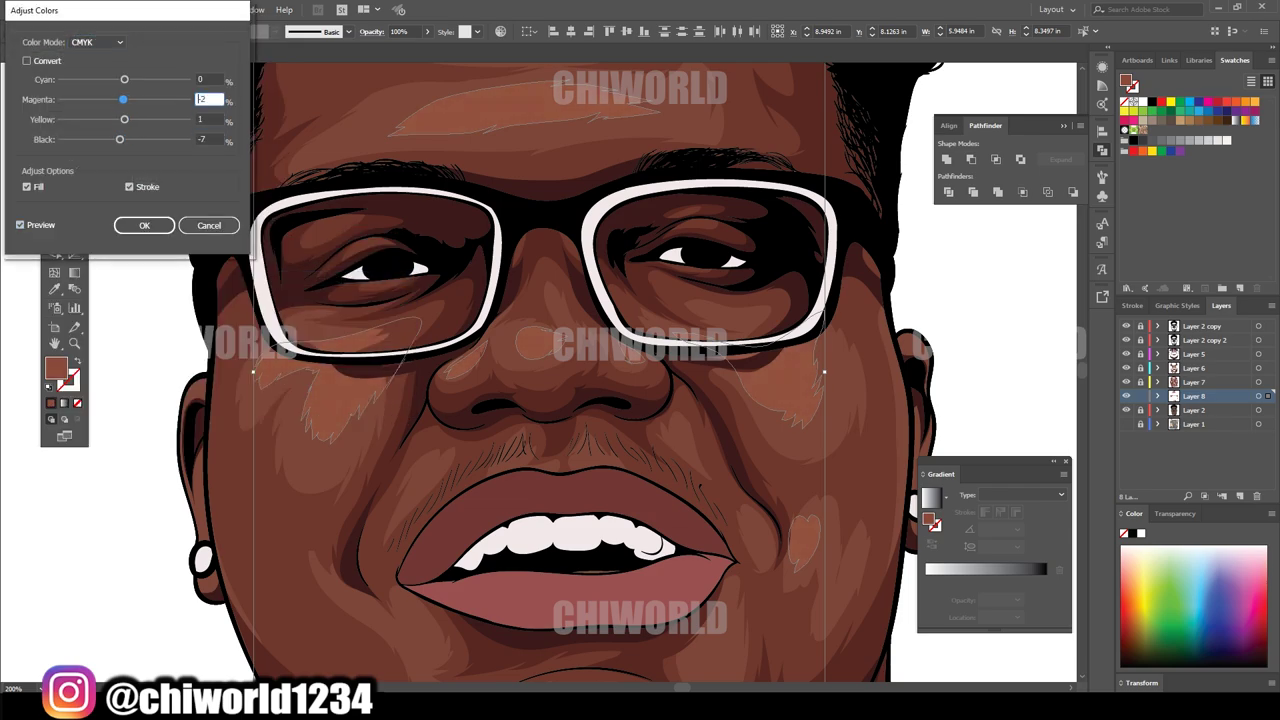
text(2)
key(shift+Tab)
key(Return)
key(ctrl+shift+a)
key(ctrl+1)
scroll(541, 372, up, 1)
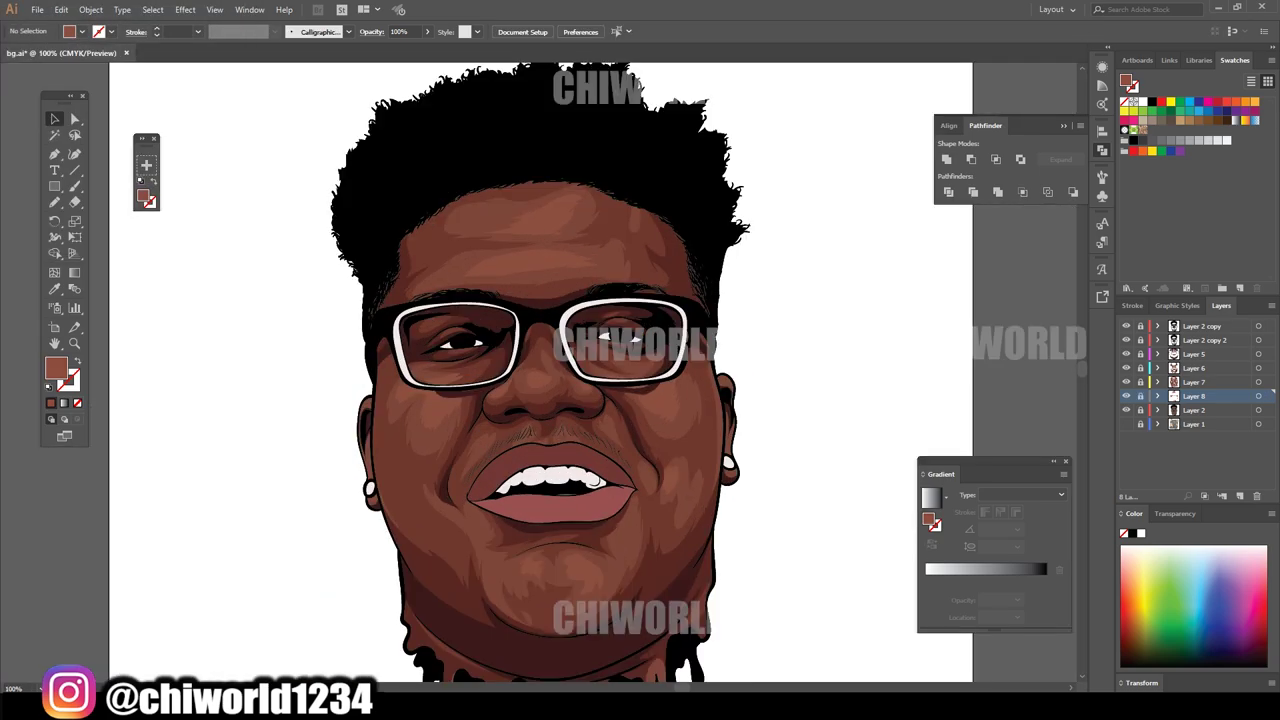
- On new Layer 9, set a lighter fill and draw a highlight on the nose
key(ctrl+l)
key(n)
double_click(56, 369)
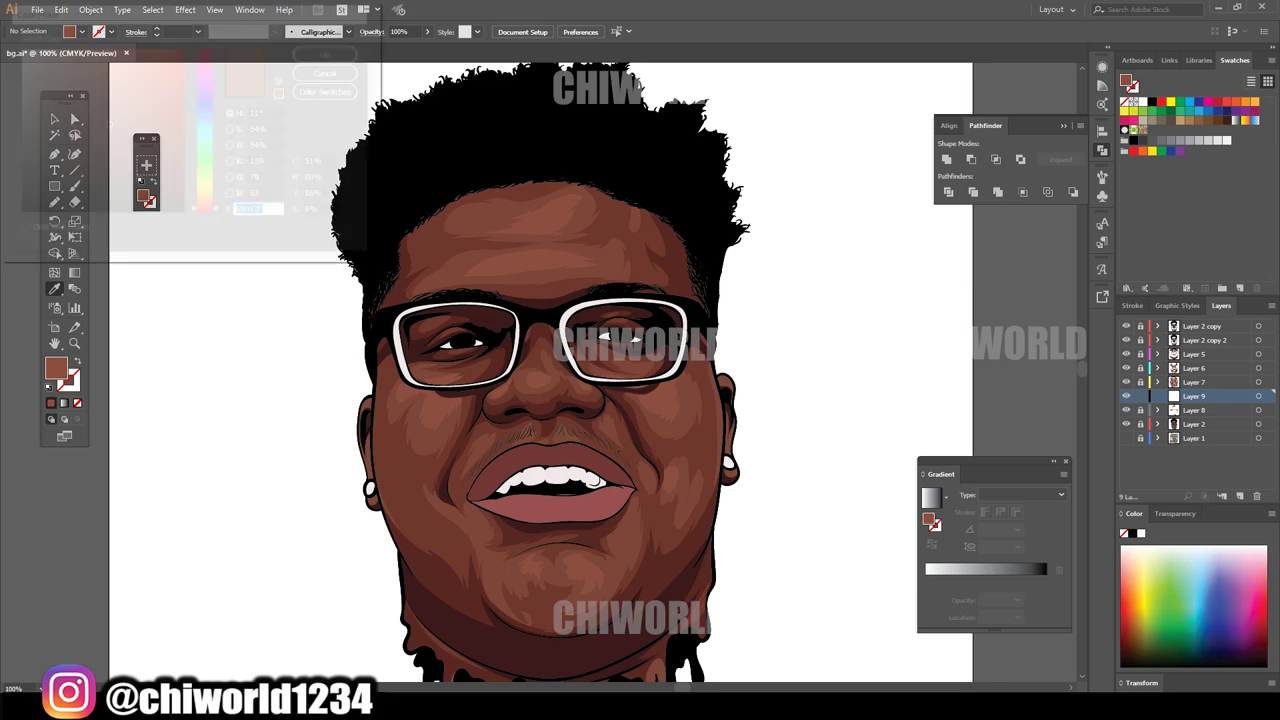
key(Return)
key(ctrl+plus)
key(ctrl+plus)
key(ctrl+plus)
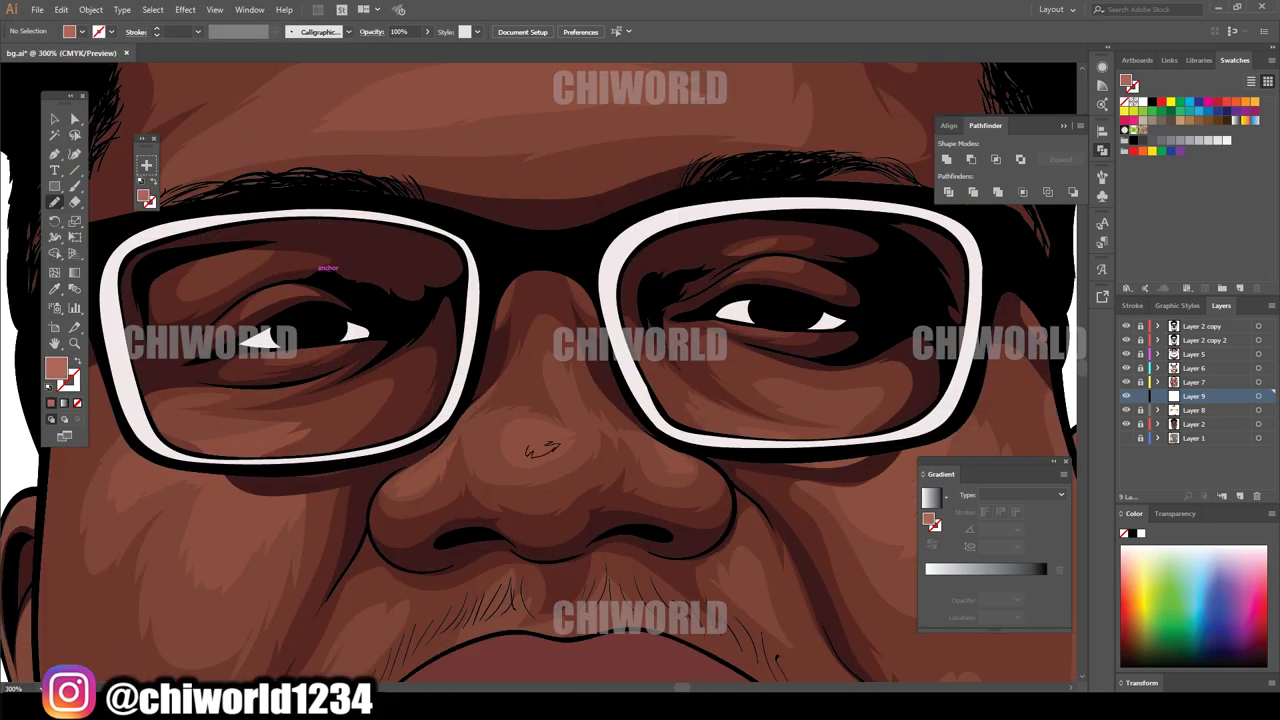
drag(525, 455, 528, 452)
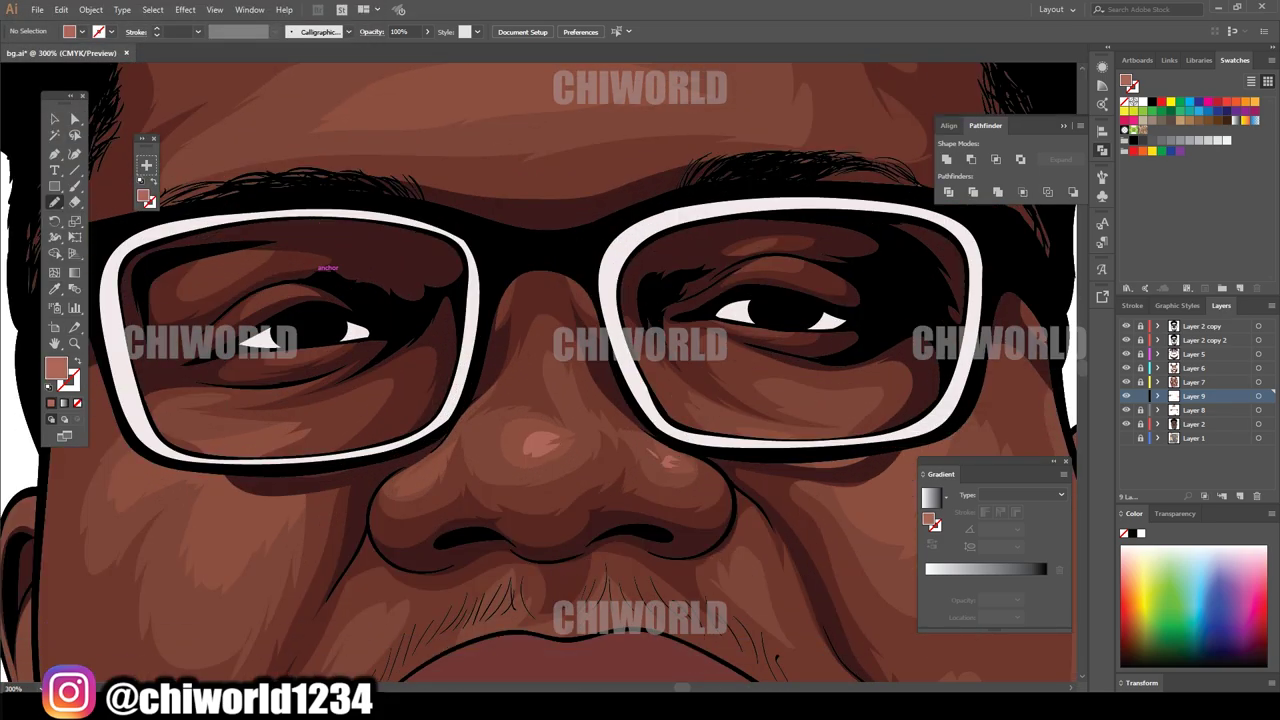
- Draw two light highlights on the forehead and one on the chin
key(ctrl+minus)
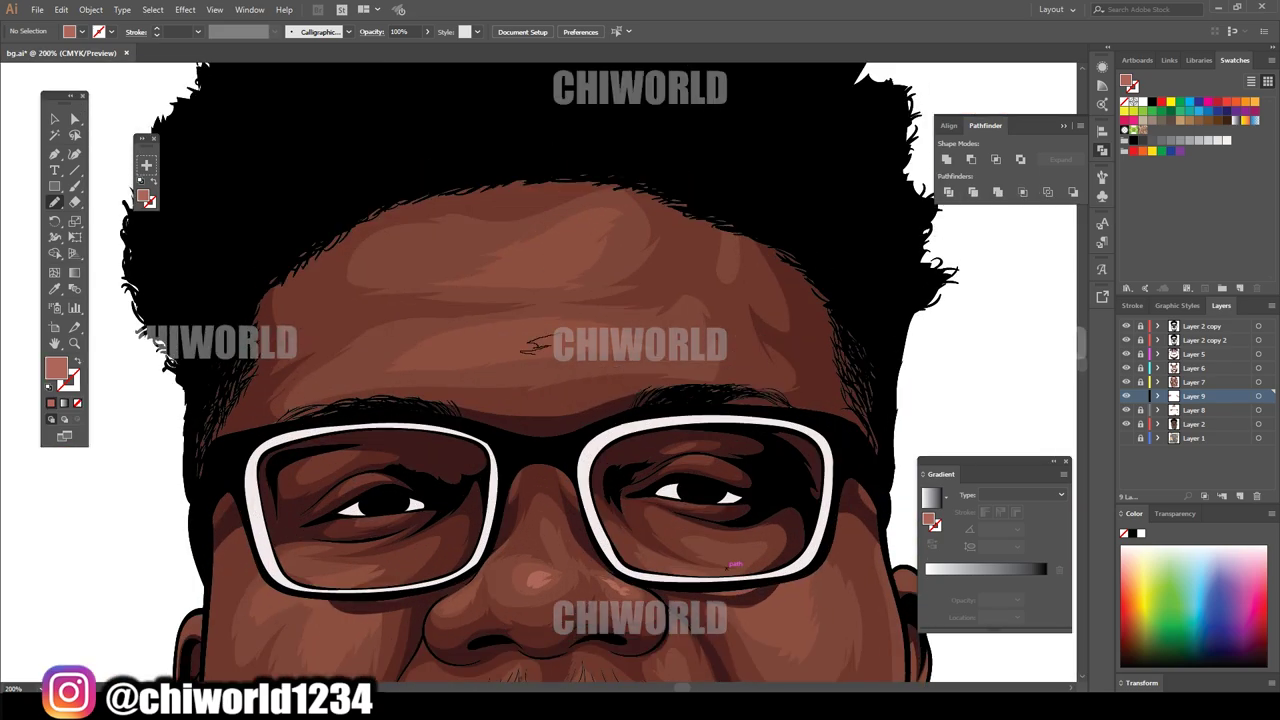
drag(612, 330, 532, 310)
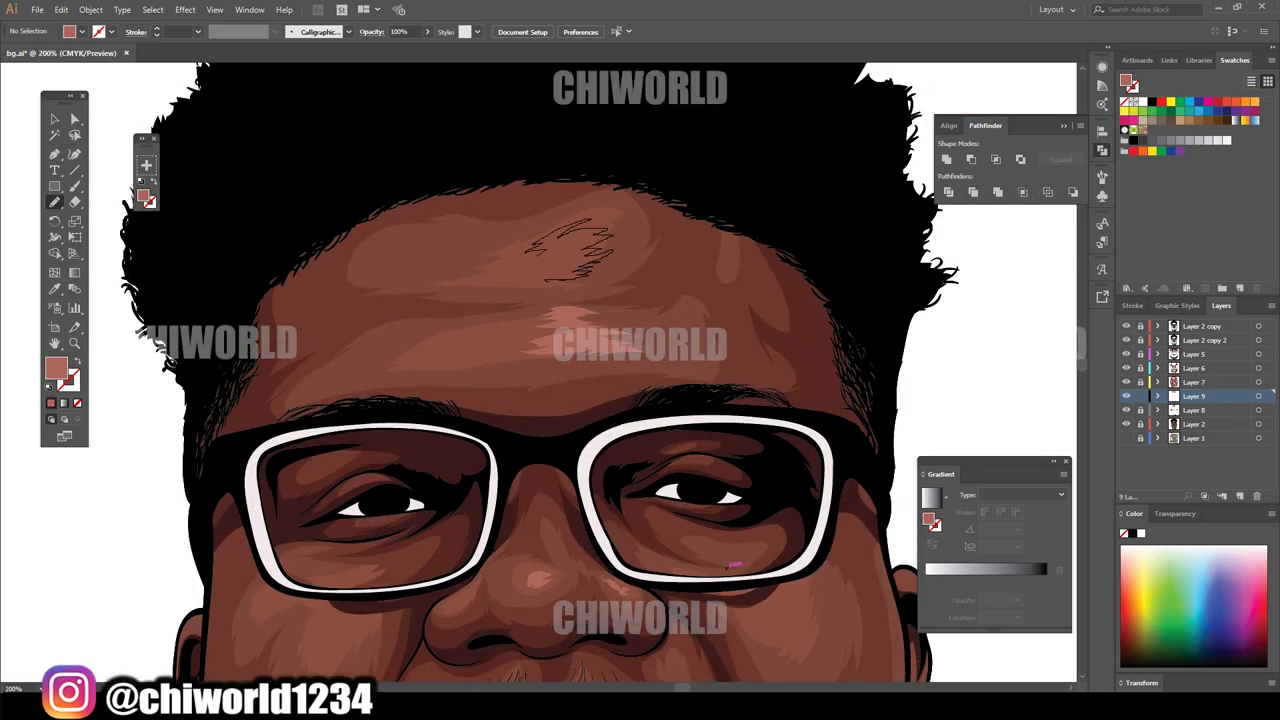
drag(590, 275, 510, 280)
key(ctrl+0)
key(ctrl+plus)
key(ctrl+plus)
key(ctrl+plus)
key(ctrl+plus)
key(ctrl+plus)
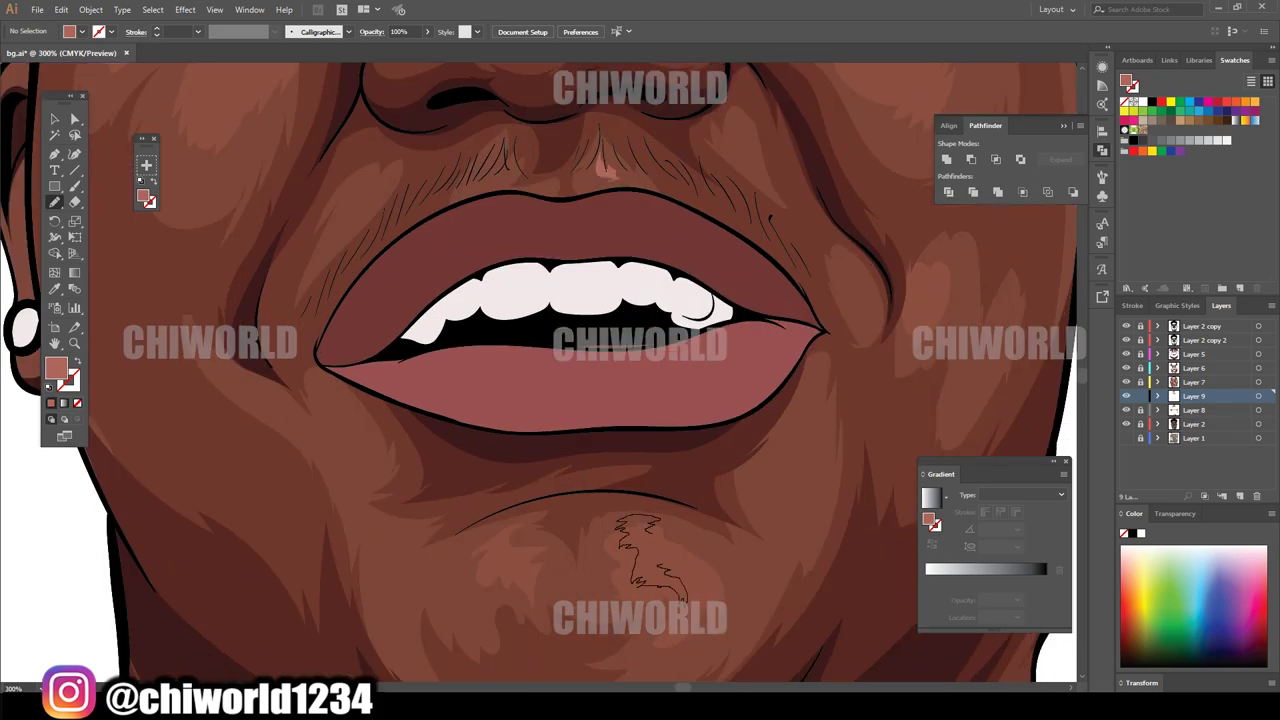
drag(686, 598, 652, 528)
drag(566, 574, 503, 545)
- Undo the stray cheek stroke and add Layer 10 above for contour lines
key(ctrl+0)
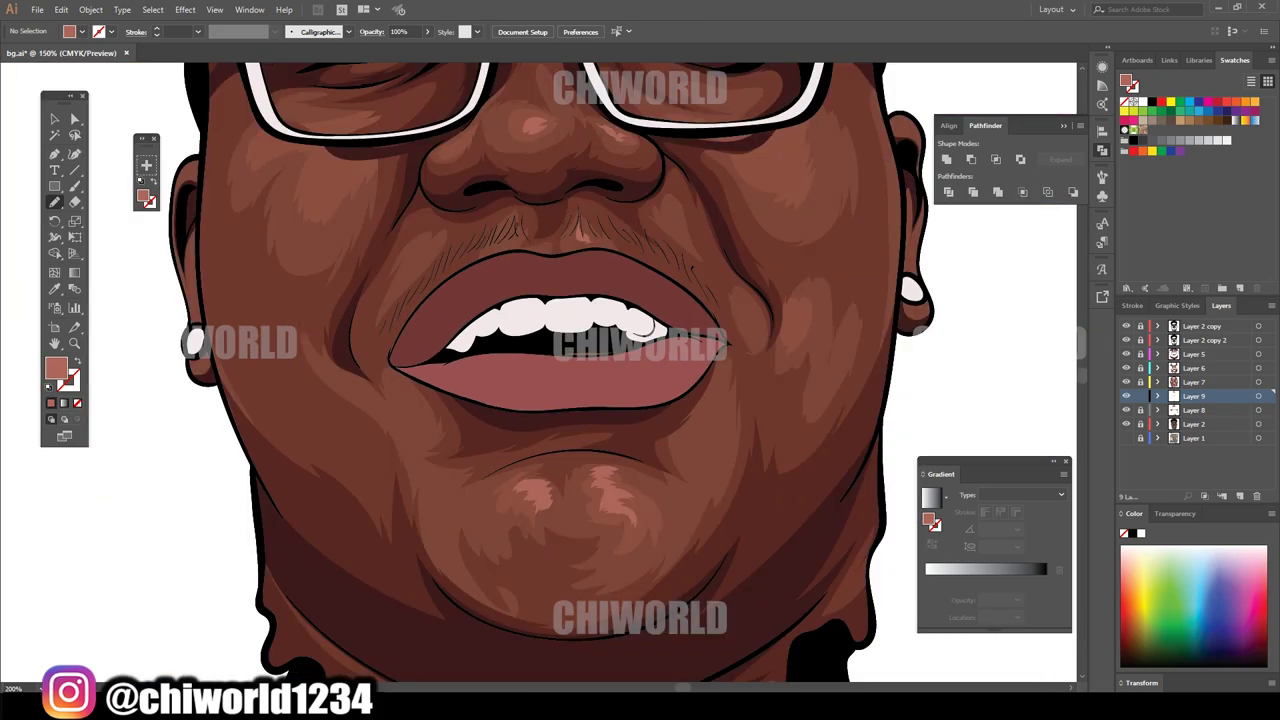
key(ctrl+plus)
key(ctrl+plus)
key(ctrl+plus)
key(ctrl+plus)
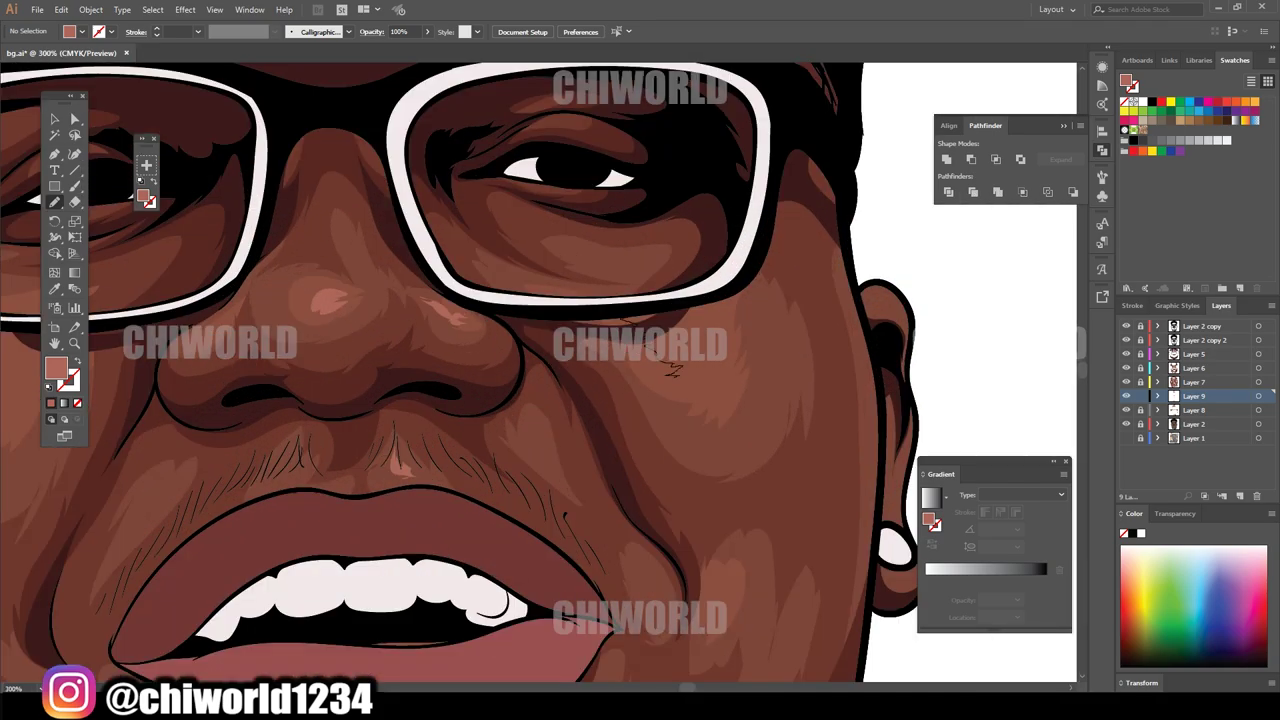
key(ctrl+z)
key(ctrl+0)
key(ctrl+plus)
key(ctrl+plus)
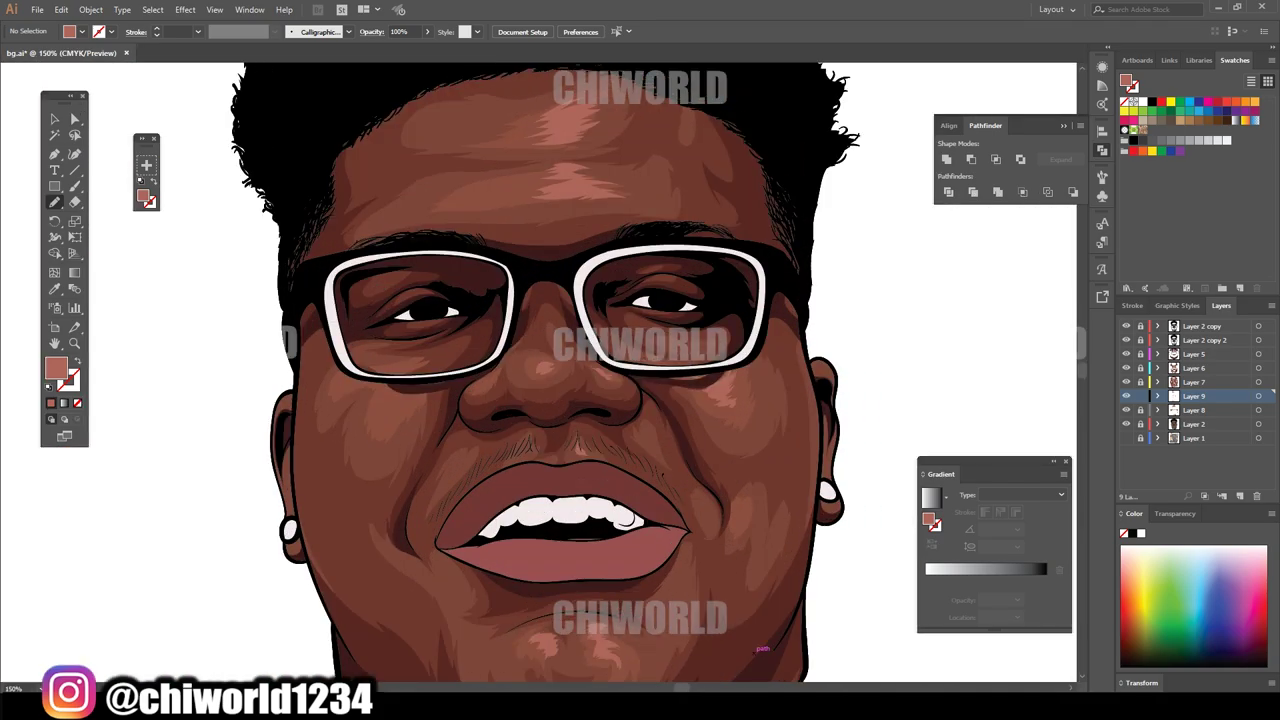
key(ctrl+plus)
key(ctrl+z)
key(ctrl+0)
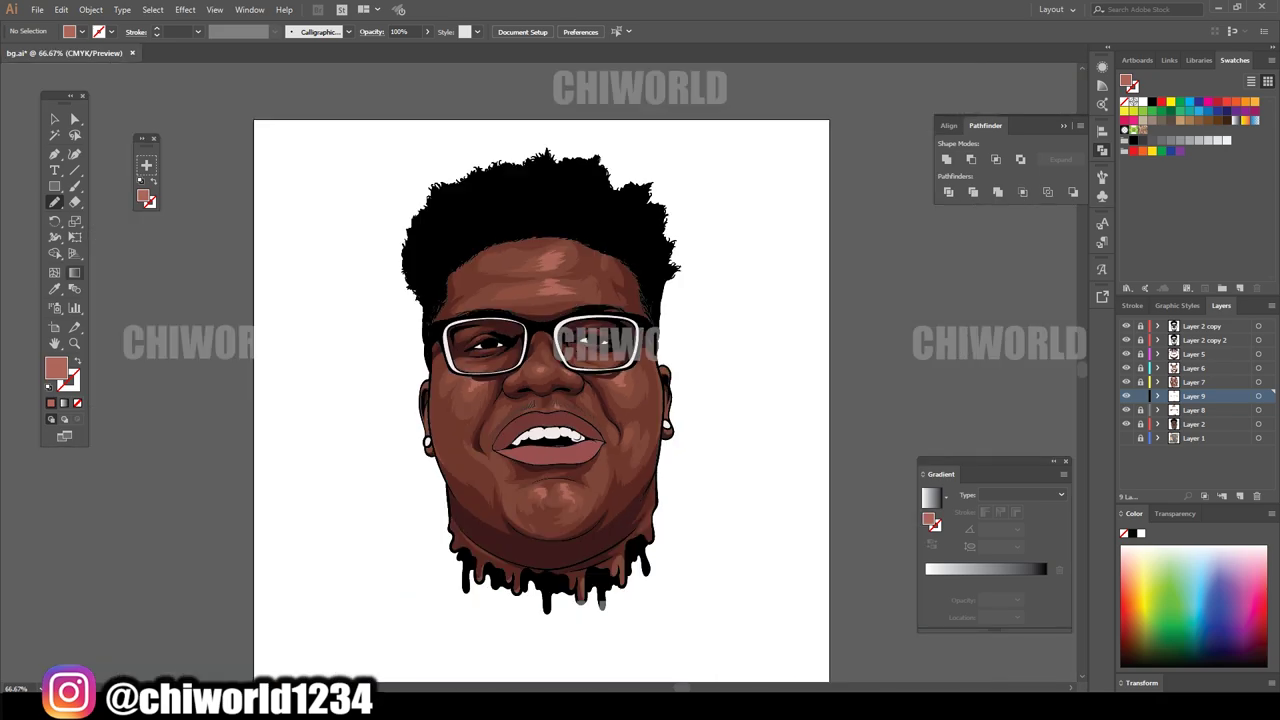
key(b)
key(ctrl+l)
key(ctrl+plus)
key(ctrl+plus)
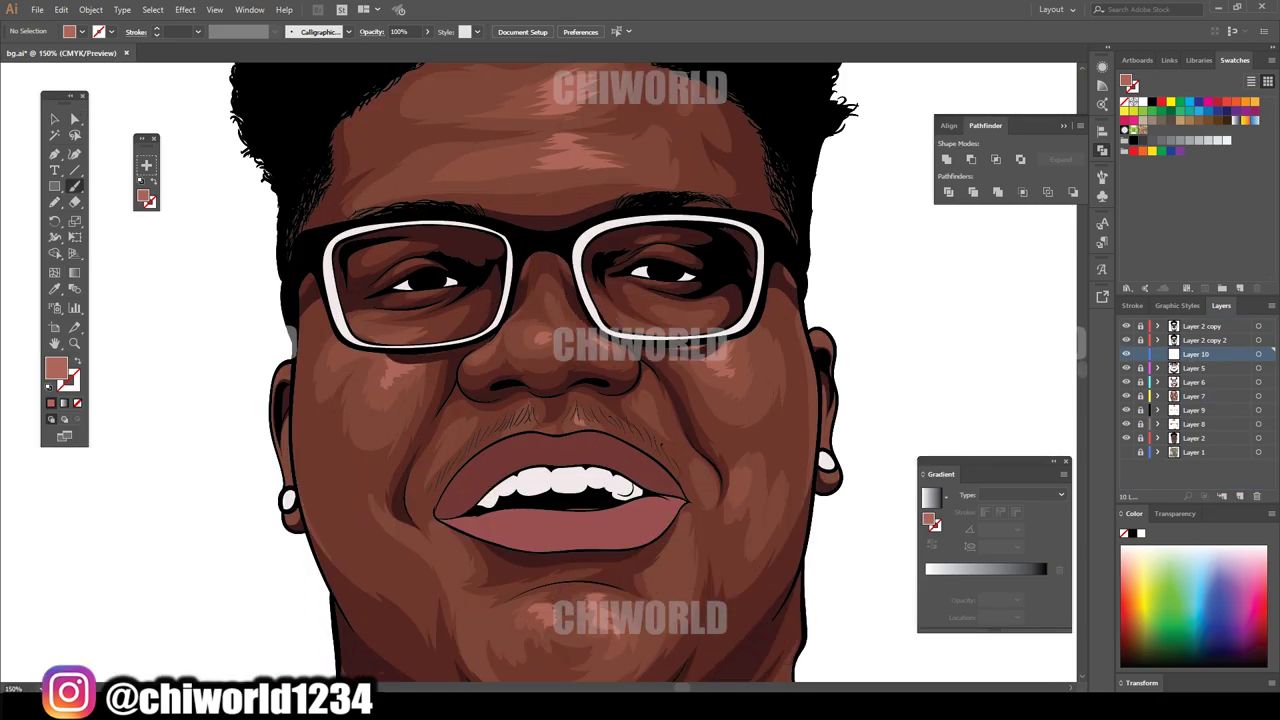
- Swap to a brown stroke with no fill and trace a contour up the left cheek
scroll(812, 450, down, 1)
key(shift+x)
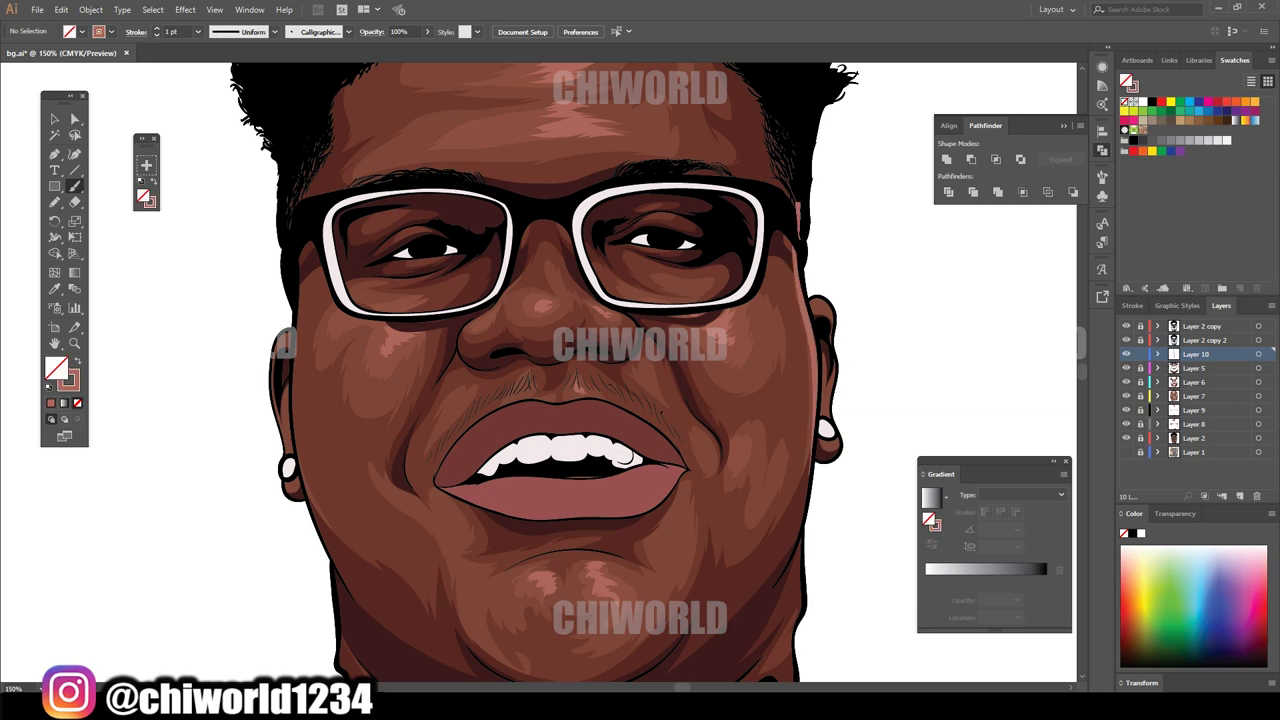
drag(296, 466, 298, 250)
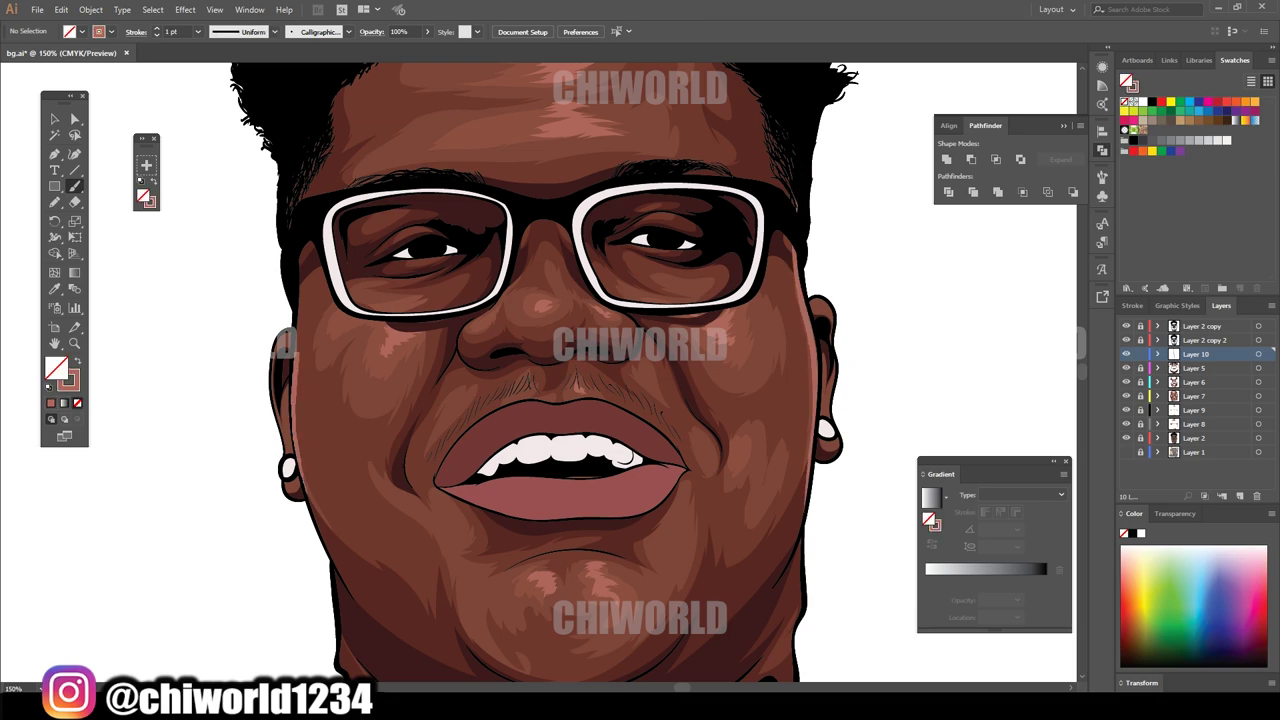
key(ctrl+0)
key(ctrl+plus)
key(ctrl+plus)
key(ctrl+plus)
key(ctrl+plus)
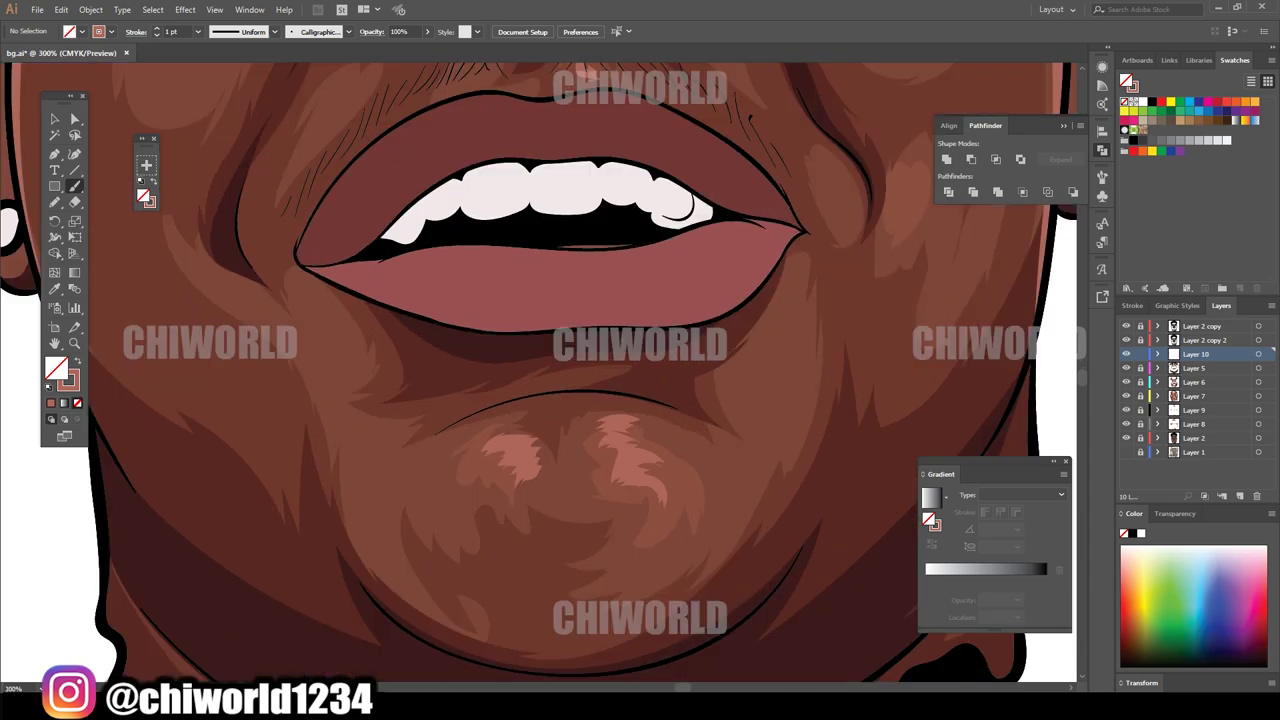
scroll(775, 636, up, 2)
scroll(775, 636, up, 5)
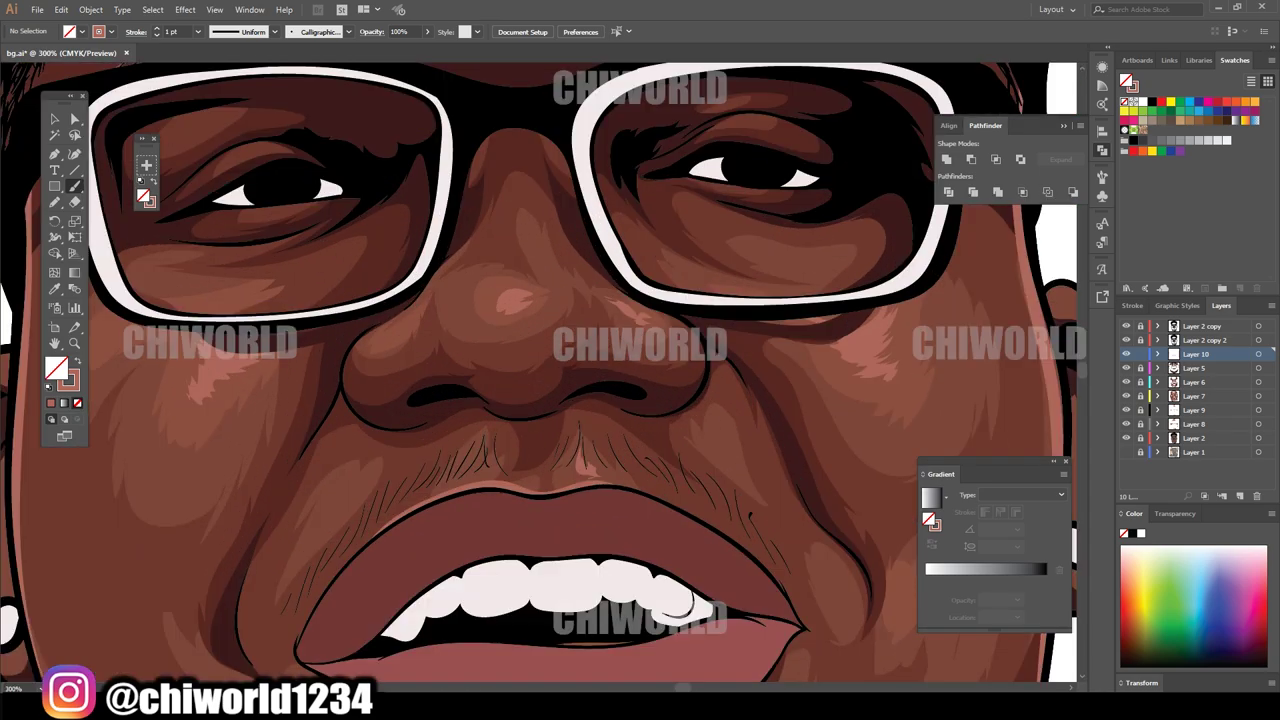
- Paint light-pink highlight strokes along the nose edges and near the eye
drag(360, 340, 436, 270)
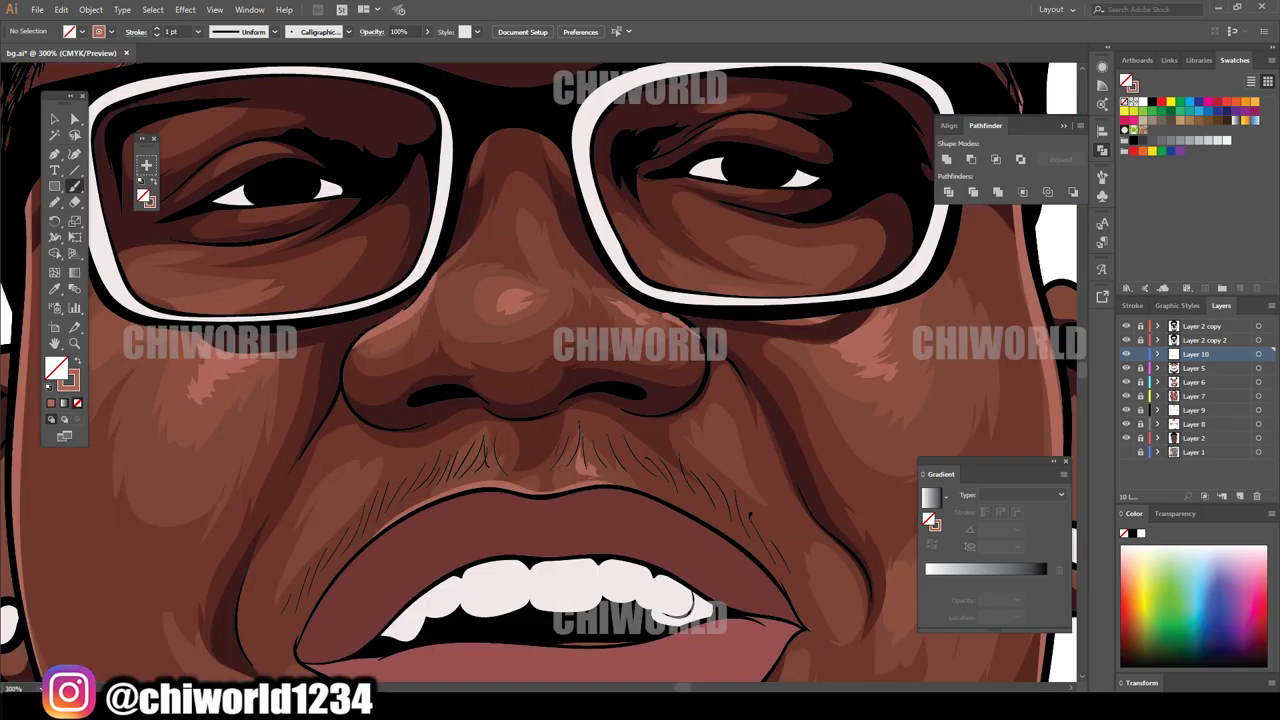
scroll(640, 300, up, 1)
scroll(640, 300, up, 1)
key(ctrl+plus)
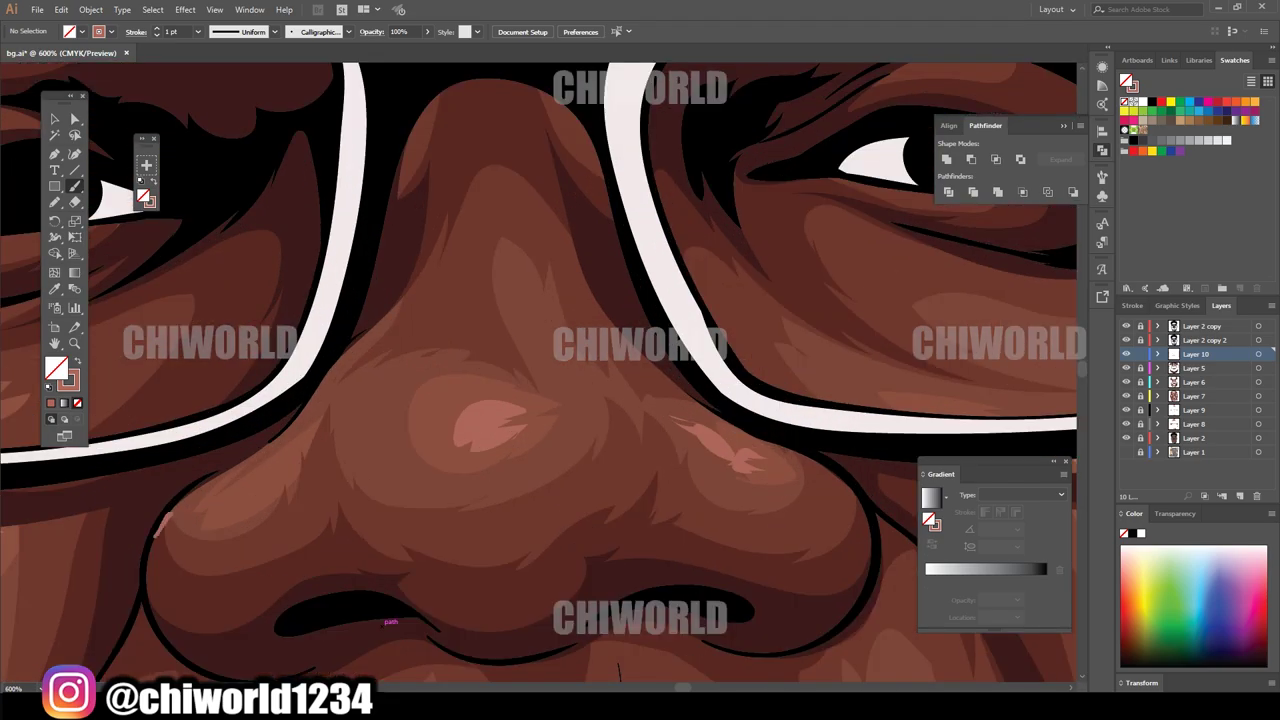
mouse_move(166, 515)
mouse_down()
mouse_move(262, 448)
mouse_move(330, 372)
mouse_up()
drag(700, 404, 868, 516)
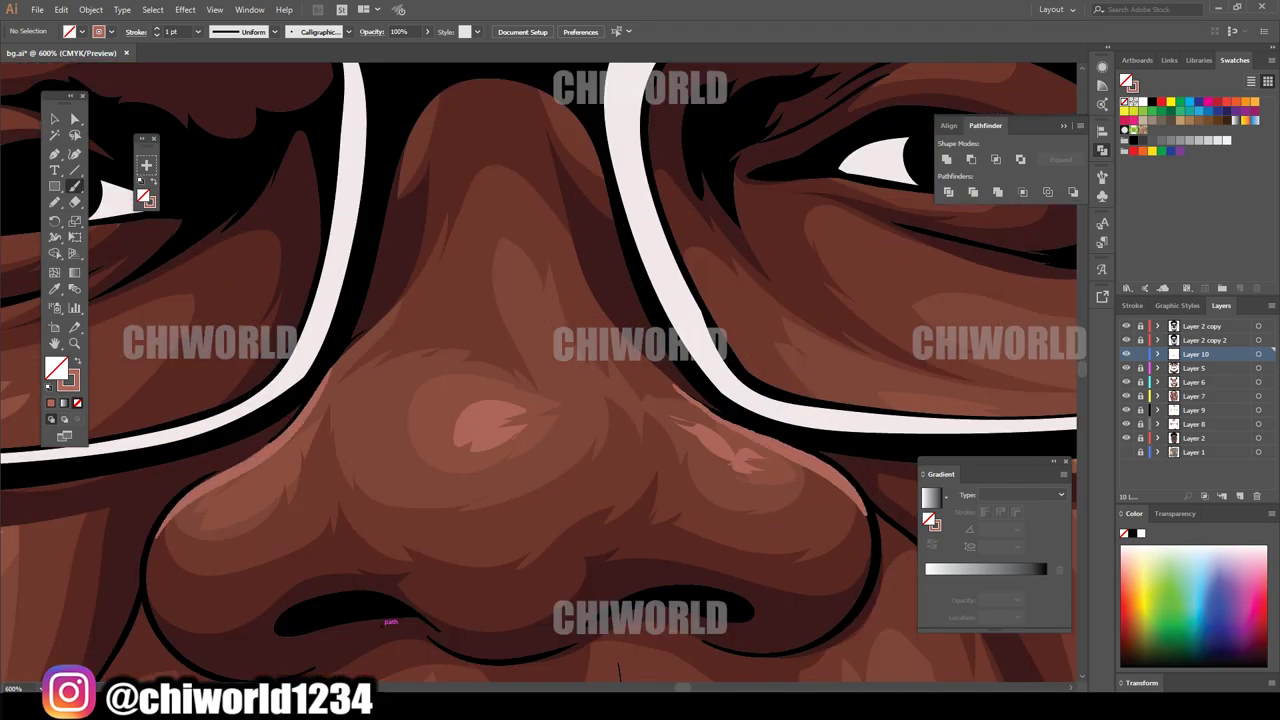
scroll(600, 300, down, 5)
scroll(600, 300, up, 4)
drag(583, 301, 615, 287)
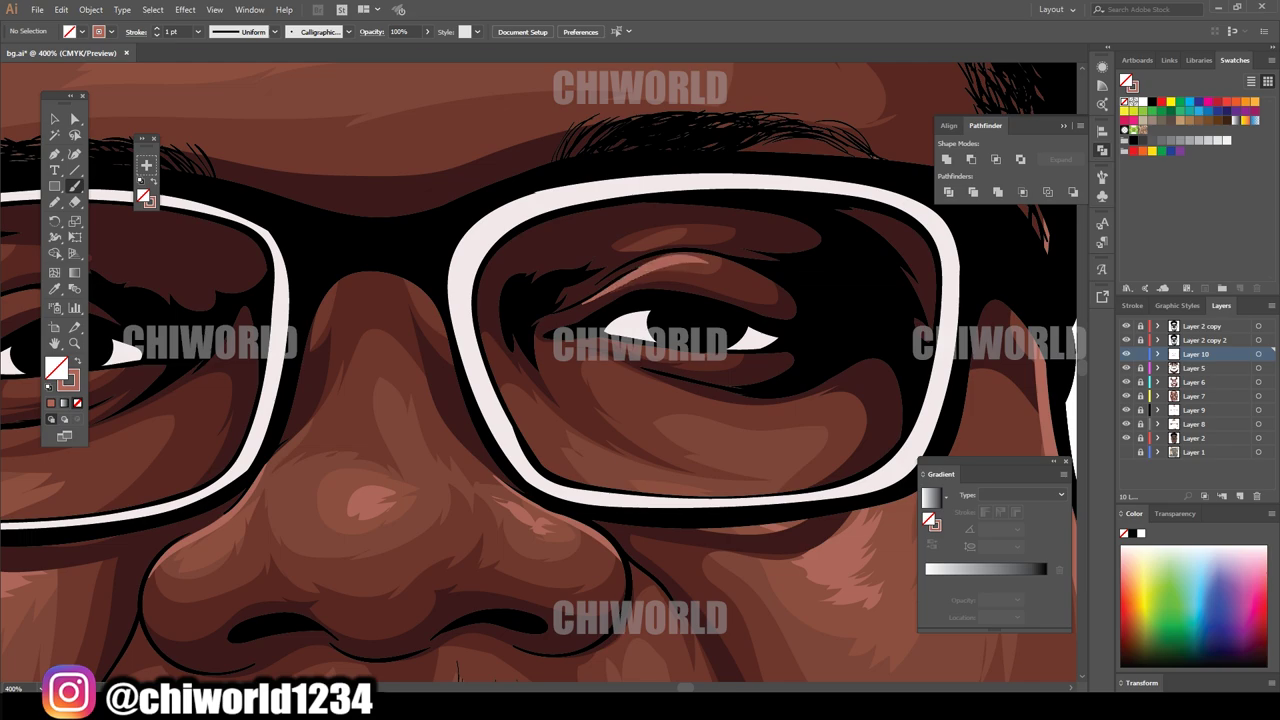
- Add a light-pink highlight stroke along the chin contour
scroll(637, 370, down, 4)
scroll(568, 400, down, 2)
scroll(600, 500, up, 2)
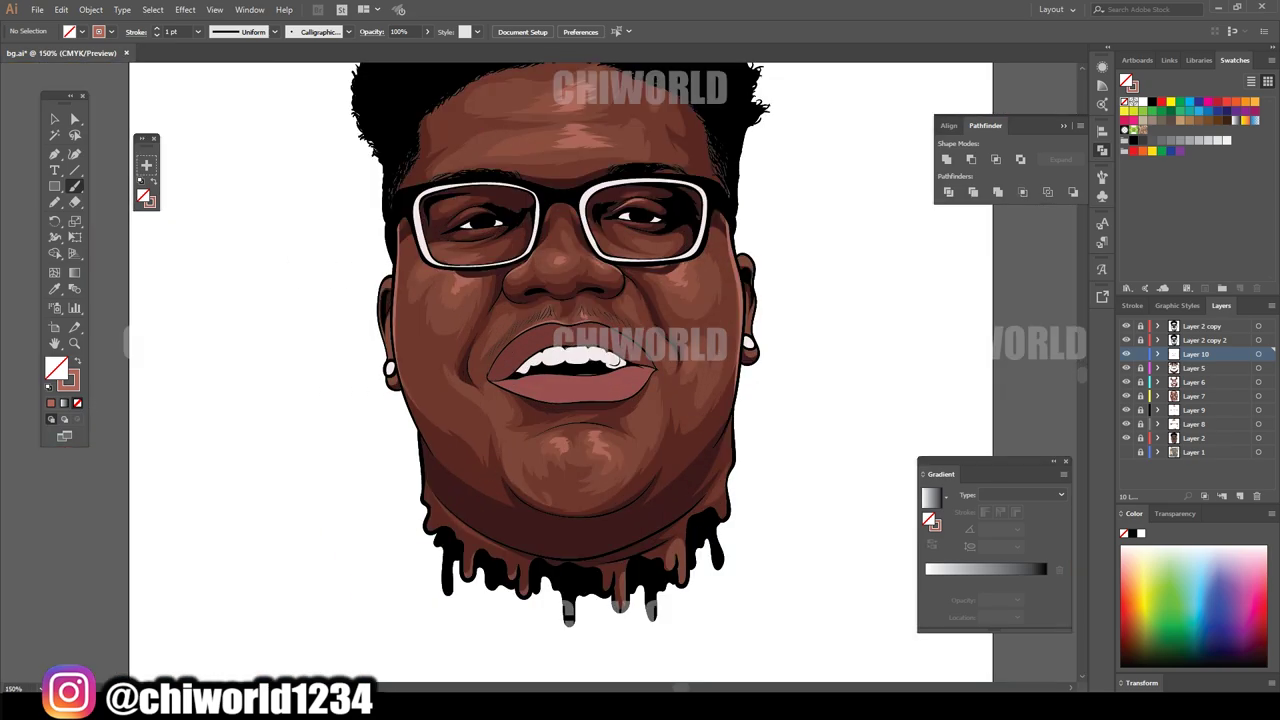
scroll(600, 500, up, 3)
drag(642, 516, 780, 493)
scroll(700, 480, down, 3)
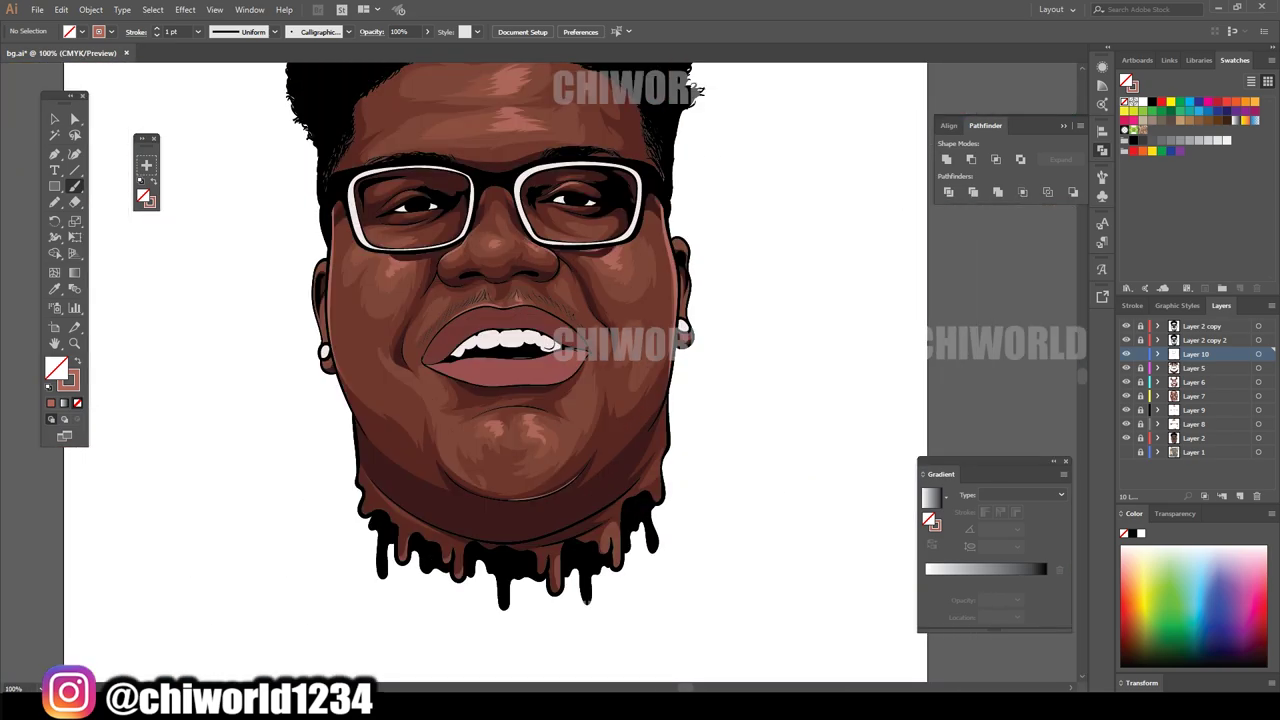
scroll(548, 424, up, 2)
scroll(548, 424, up, 1)
scroll(548, 424, up, 2)
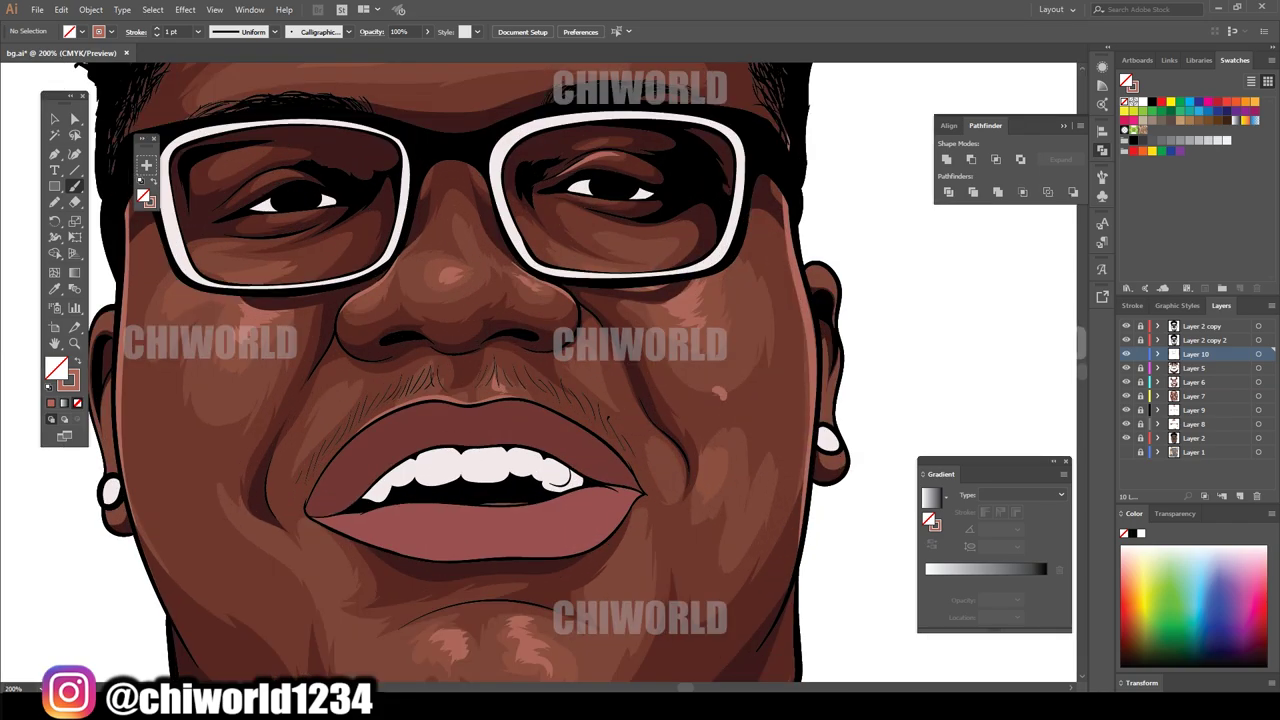
scroll(540, 500, down, 4)
scroll(540, 500, up, 3)
- Make Layer 5 the active layer, with the Pencil ready for freehand drawing
click(1190, 368)
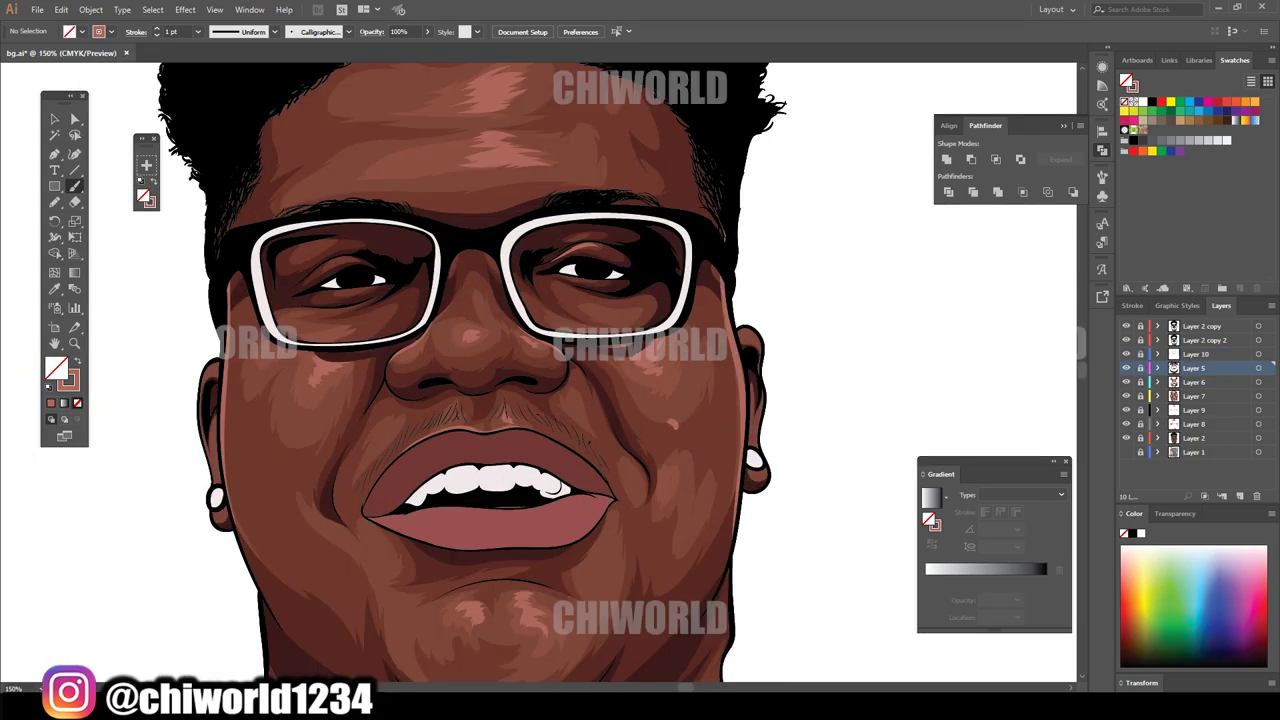
scroll(700, 415, down, 2)
scroll(700, 415, up, 2)
key(n)
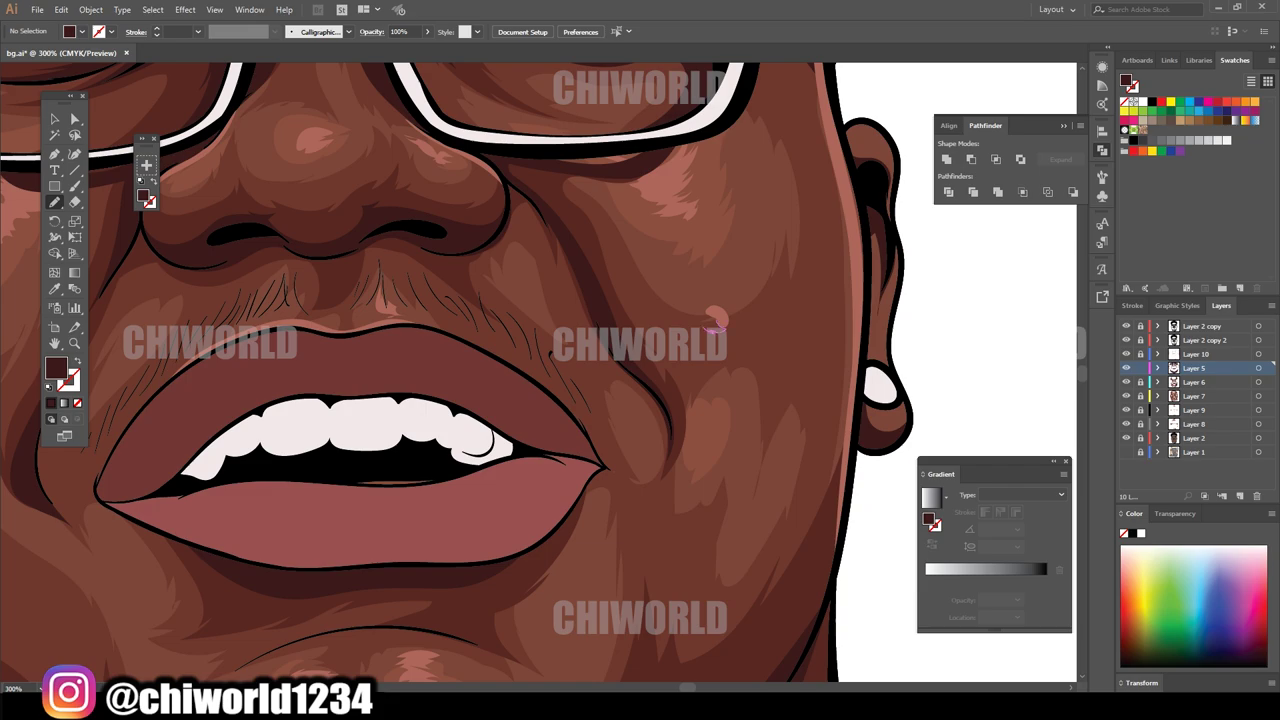
scroll(715, 320, down, 4)
scroll(715, 320, up, 1)
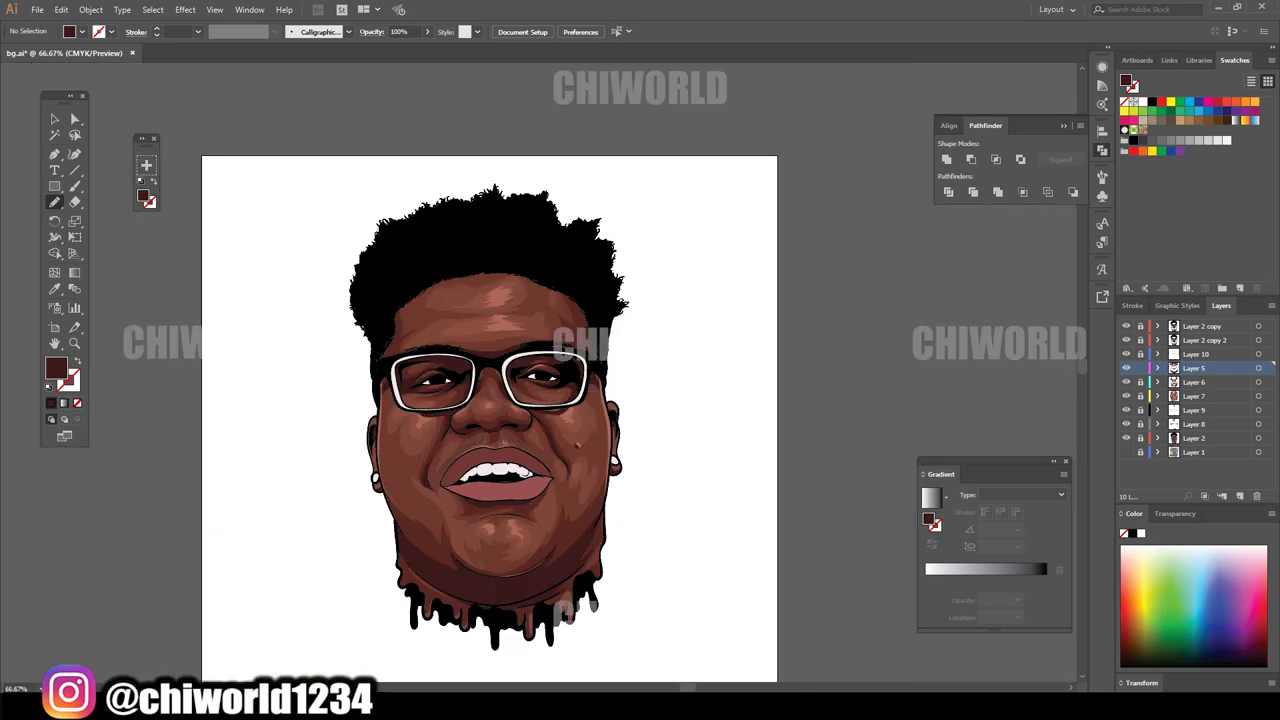
scroll(465, 370, up, 1)
scroll(465, 370, down, 1)
- Add a new layer and set the fill colour to purple #514054
key(ctrl+l)
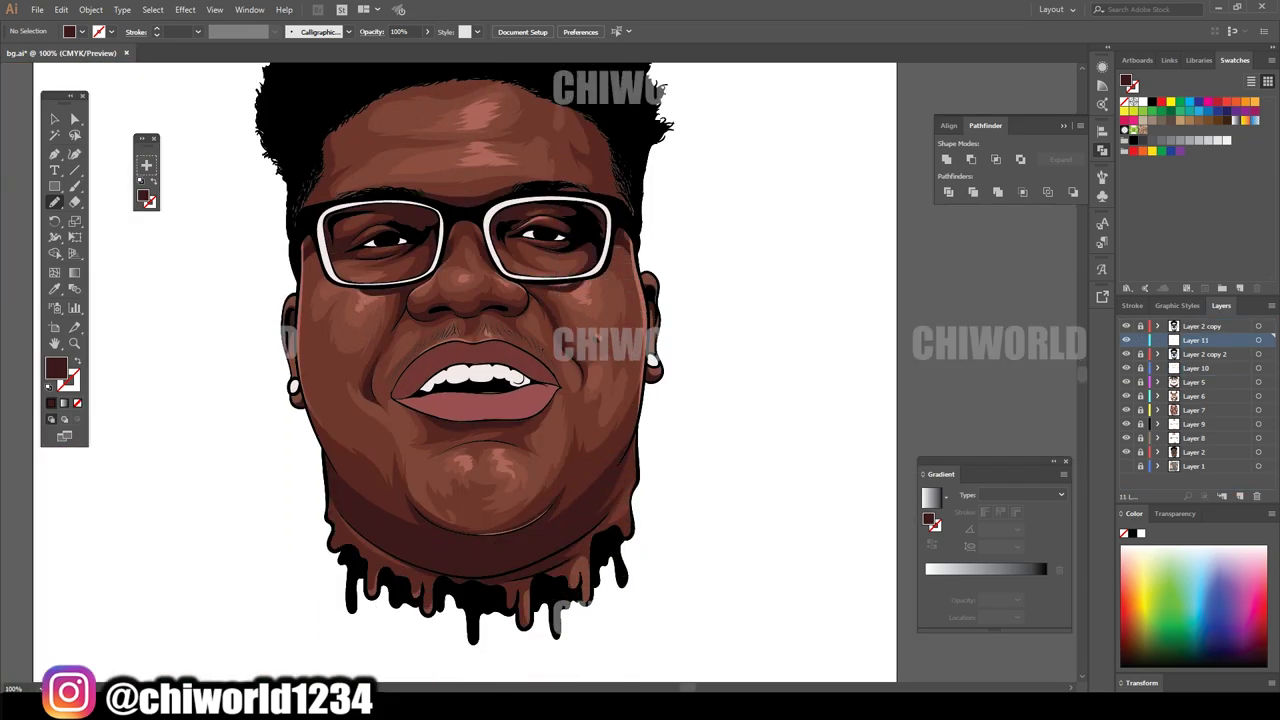
scroll(500, 200, up, 3)
scroll(500, 200, up, 3)
double_click(55, 370)
click(55, 160)
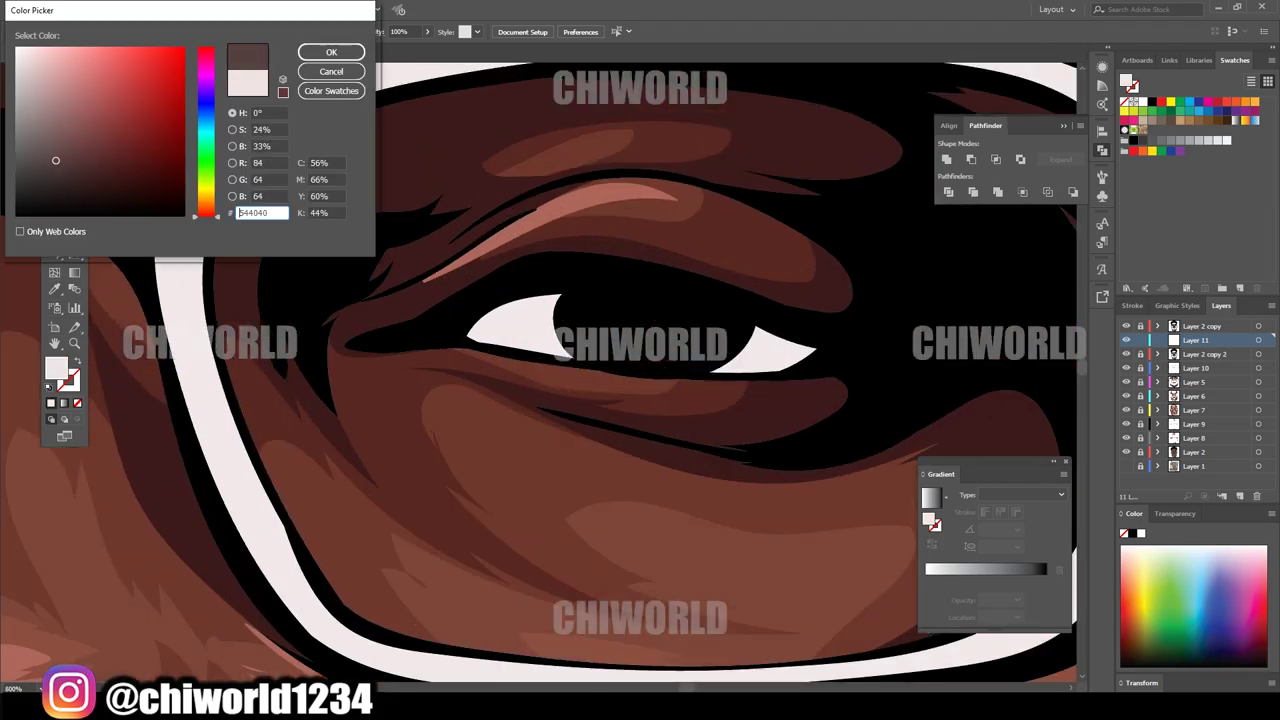
text(514054)
key(Return)
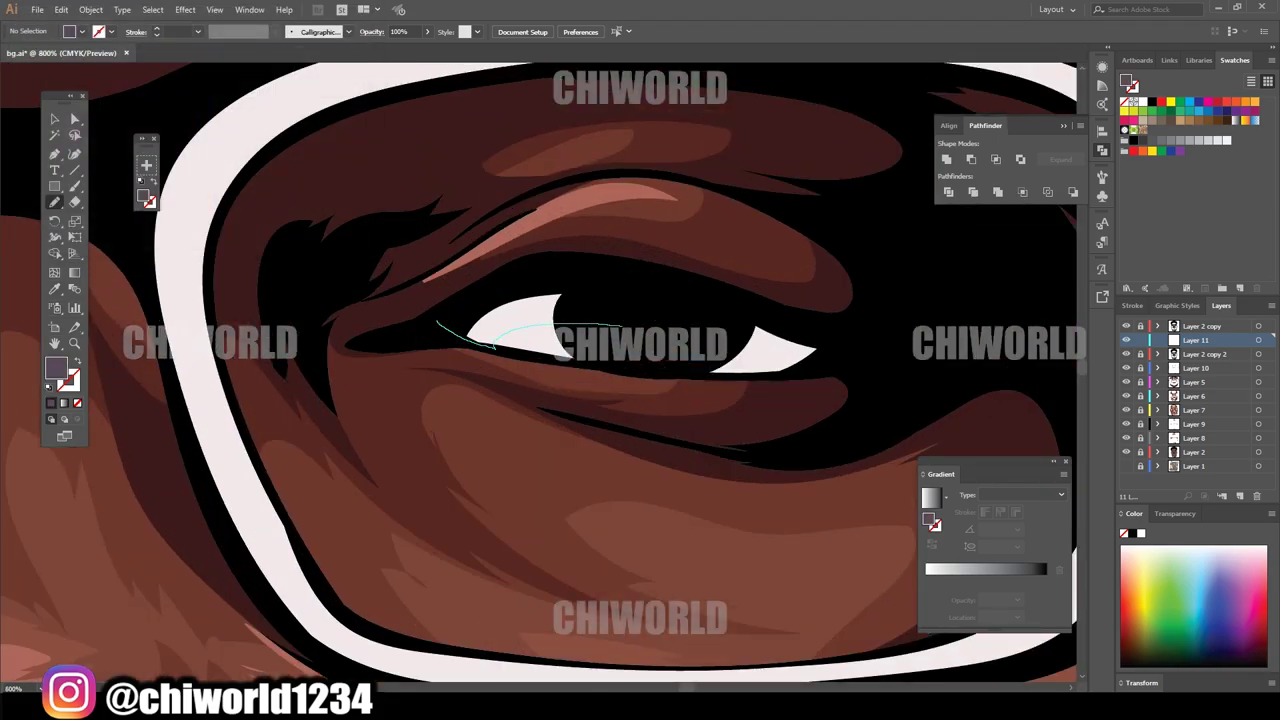
- Draw shadow shapes along the eye whites and a shadow outline around the upper teeth
drag(621, 326, 748, 340)
scroll(400, 380, down, 3)
scroll(250, 420, up, 4)
drag(111, 426, 194, 441)
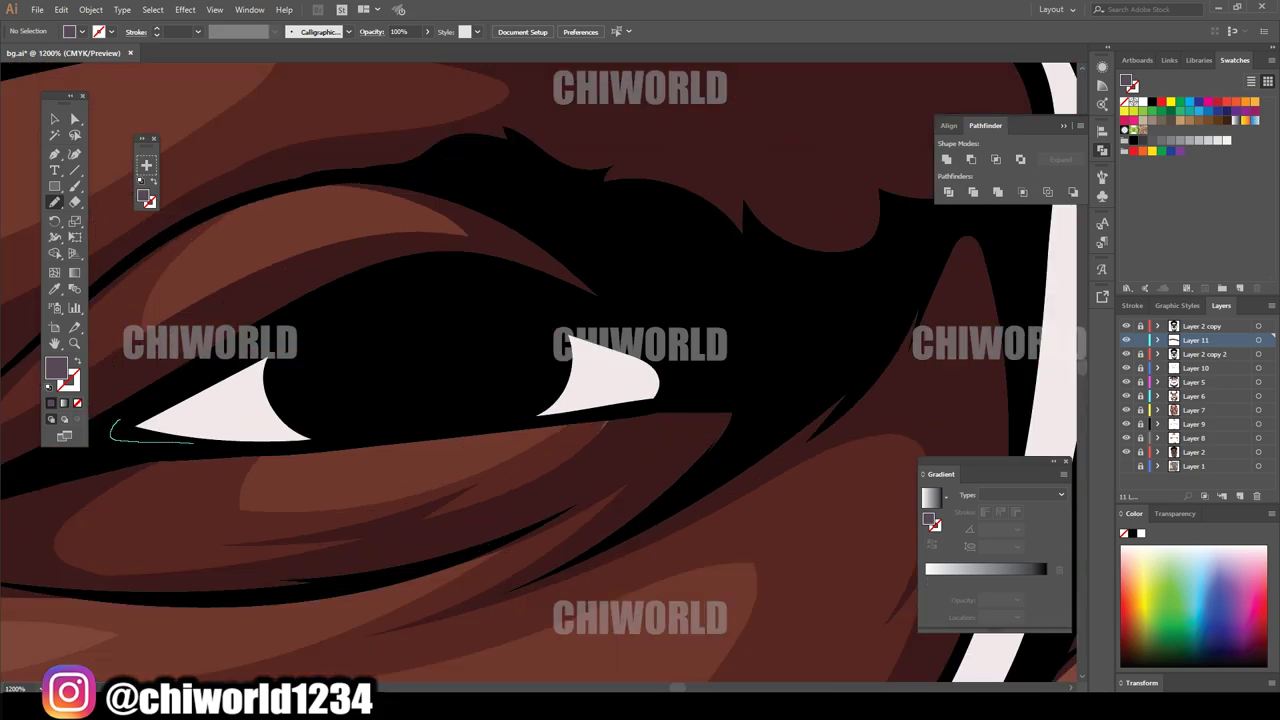
drag(342, 370, 620, 395)
scroll(316, 502, down, 10)
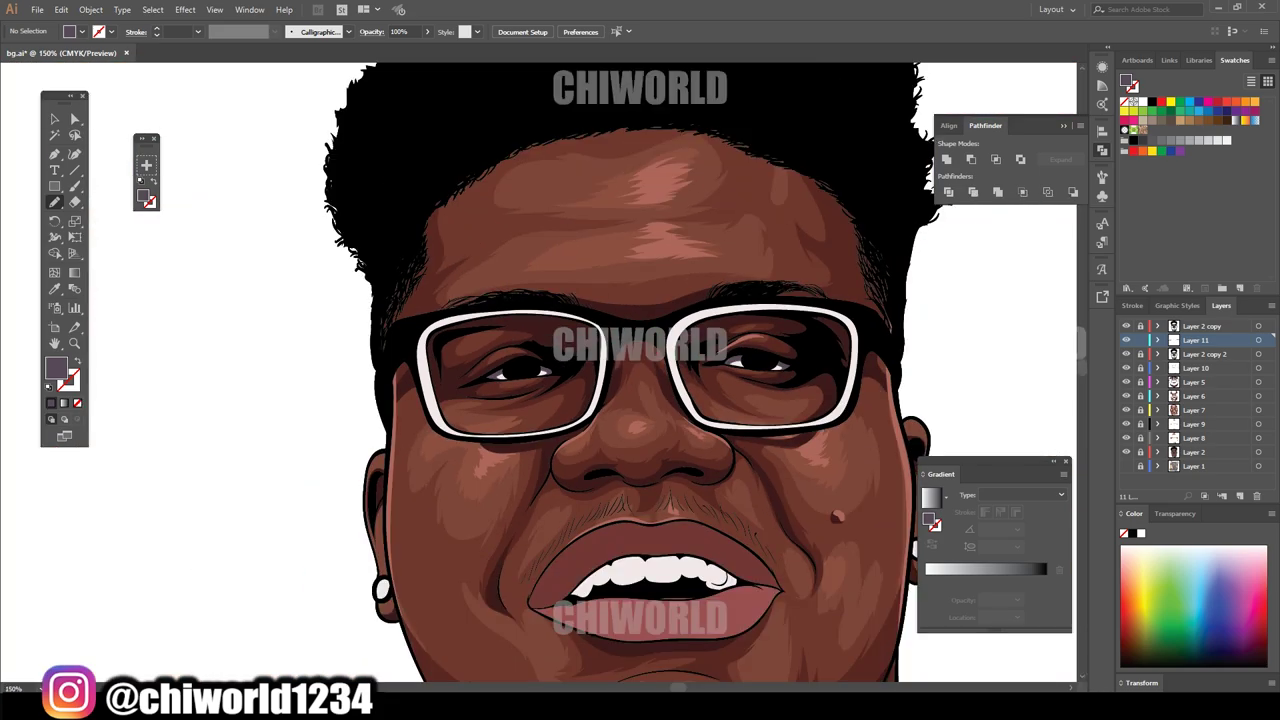
scroll(430, 472, up, 7)
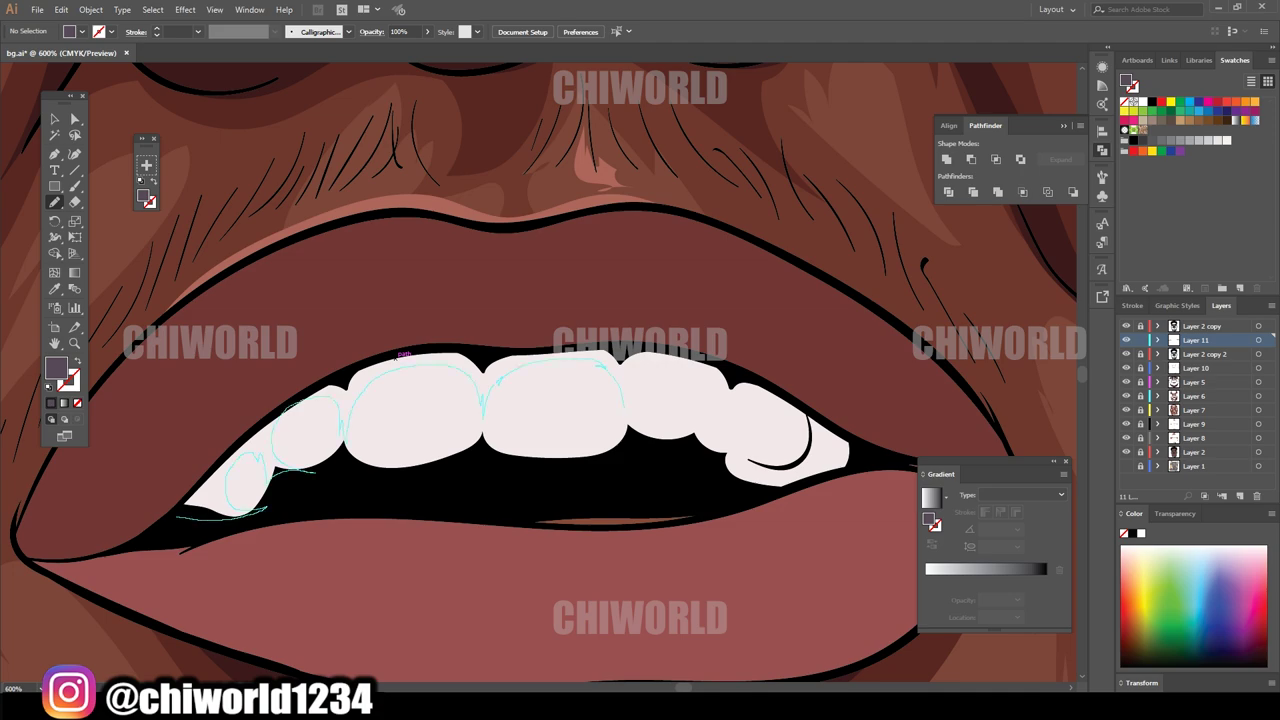
drag(700, 455, 418, 349)
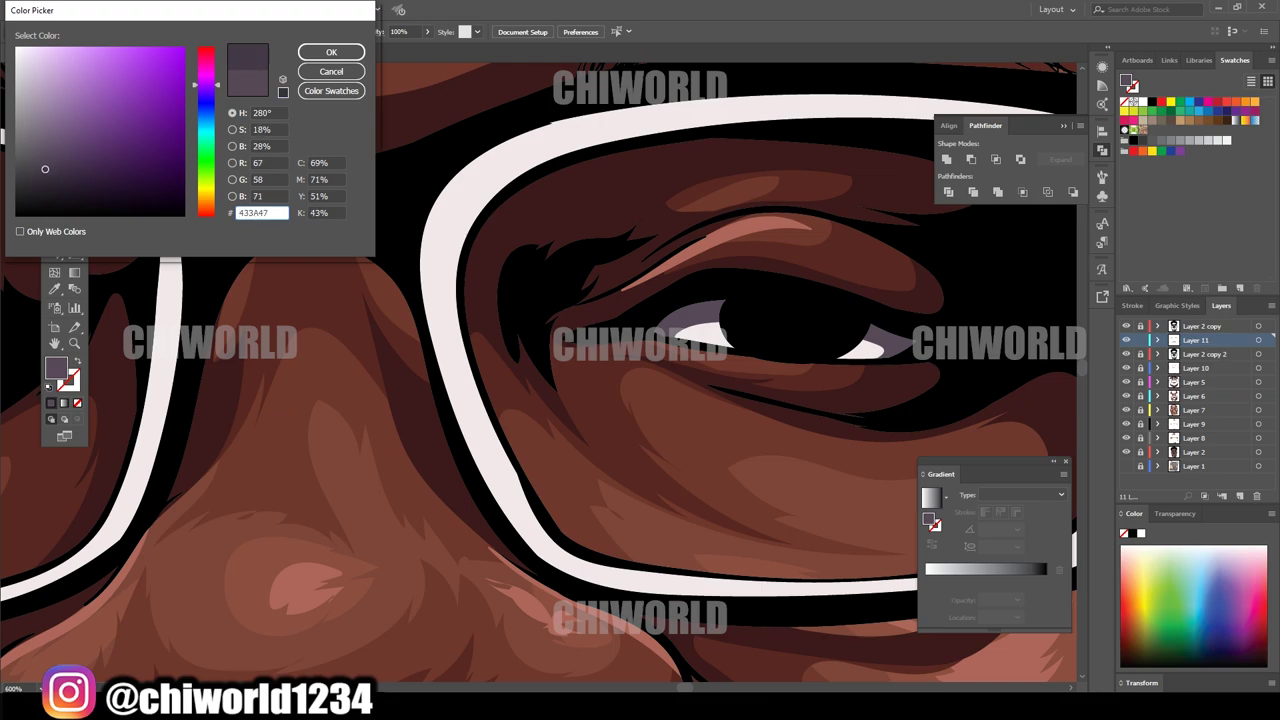
- Confirm the darker purple fill and draw a grey shadow shape inside the left lens
key(Return)
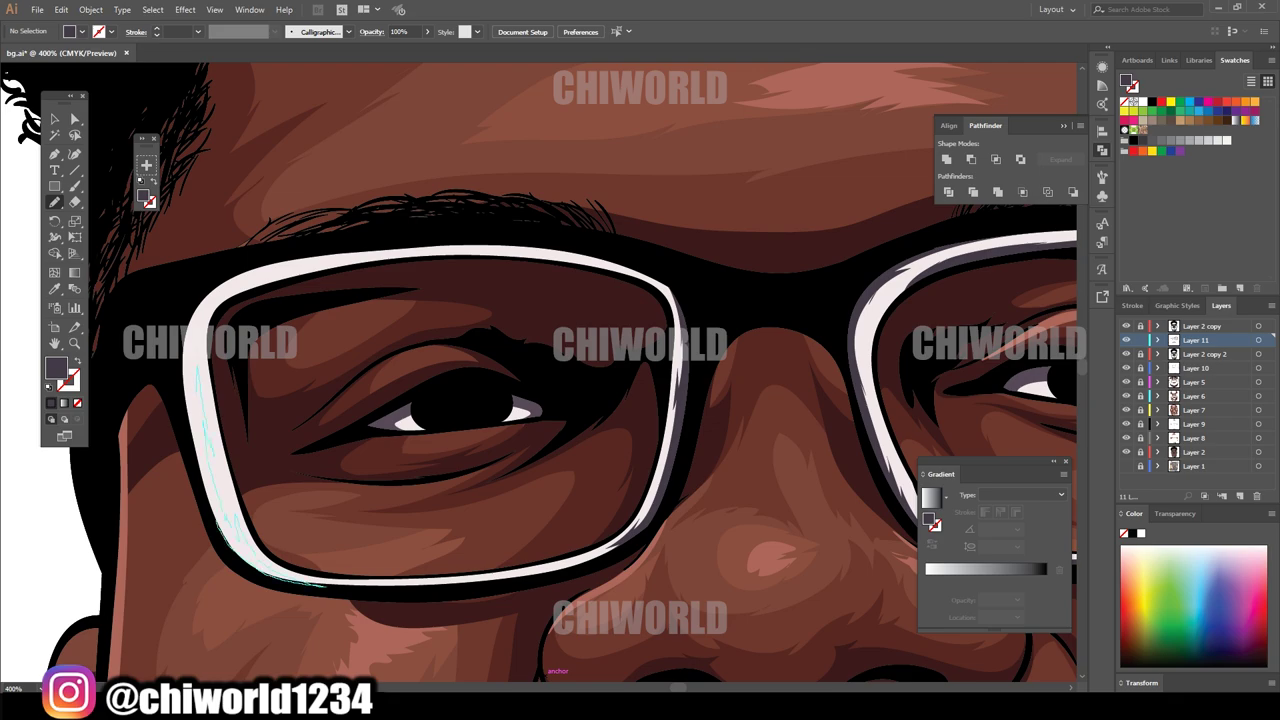
drag(322, 580, 326, 584)
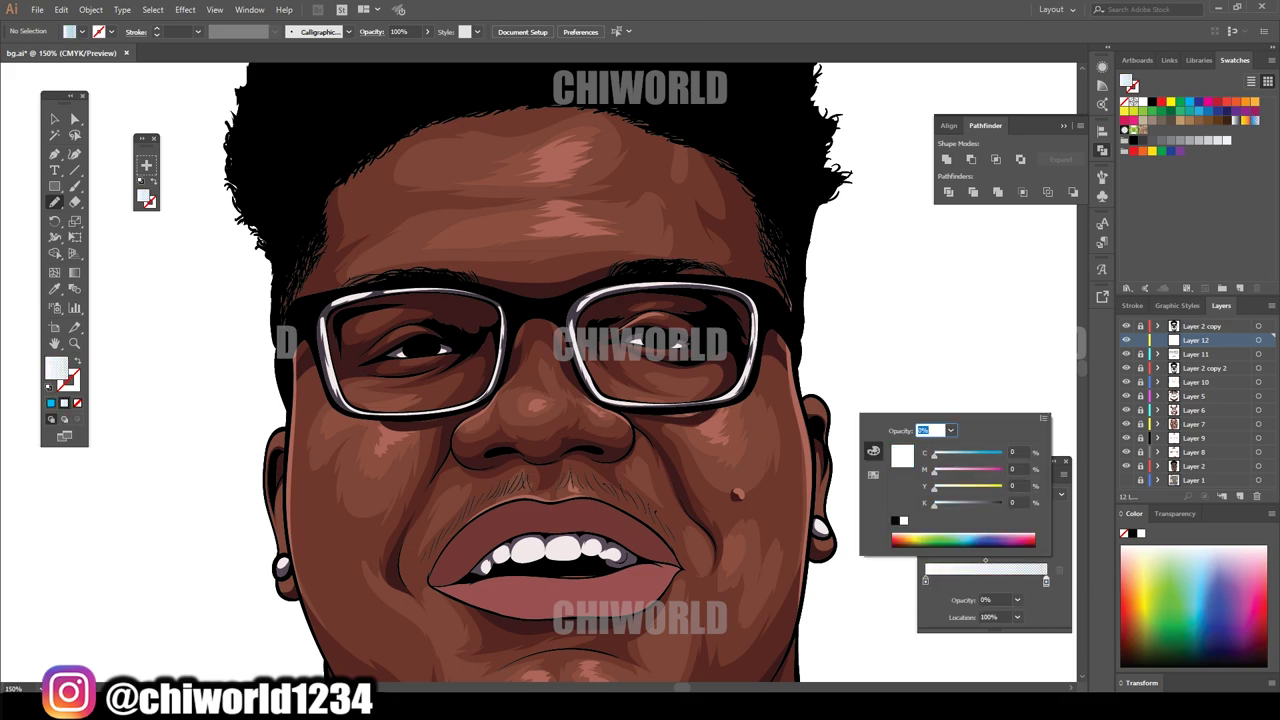
- Set the gradient midpoint to 54.59% and angle the left-lens highlight at about -118°
drag(1017, 580, 991, 580)
key(ctrl+plus)
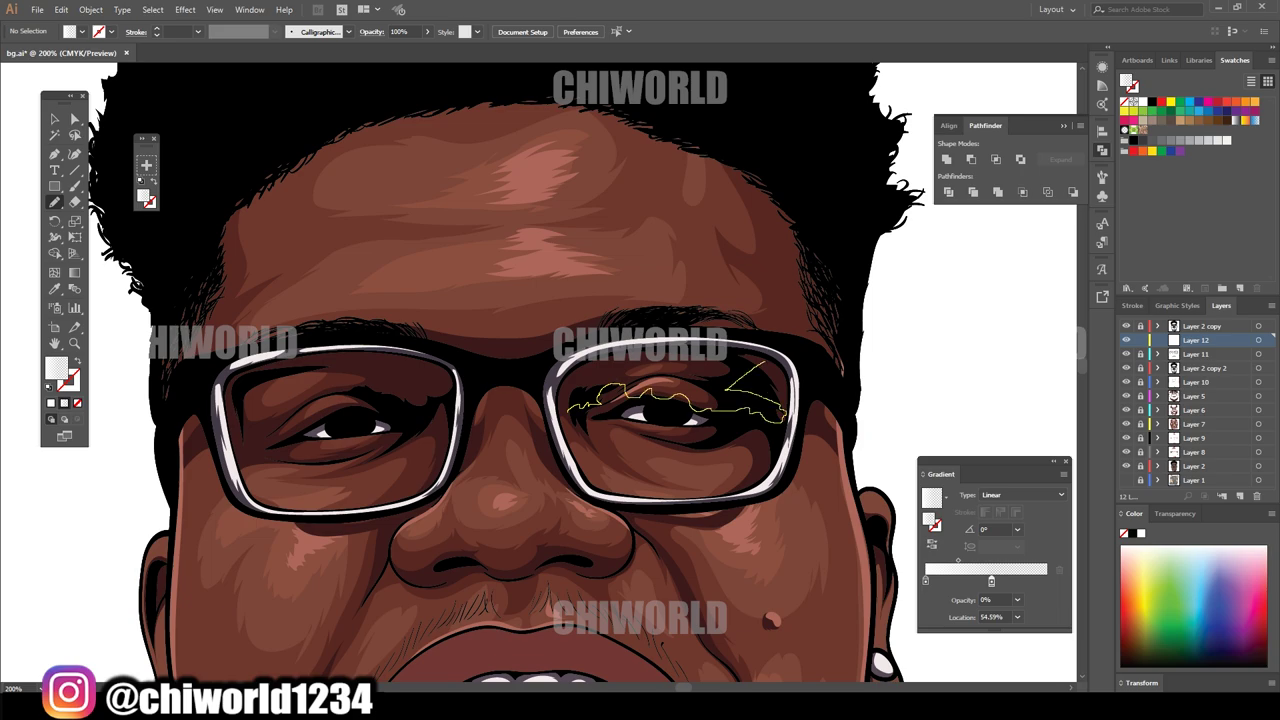
key(ctrl+plus)
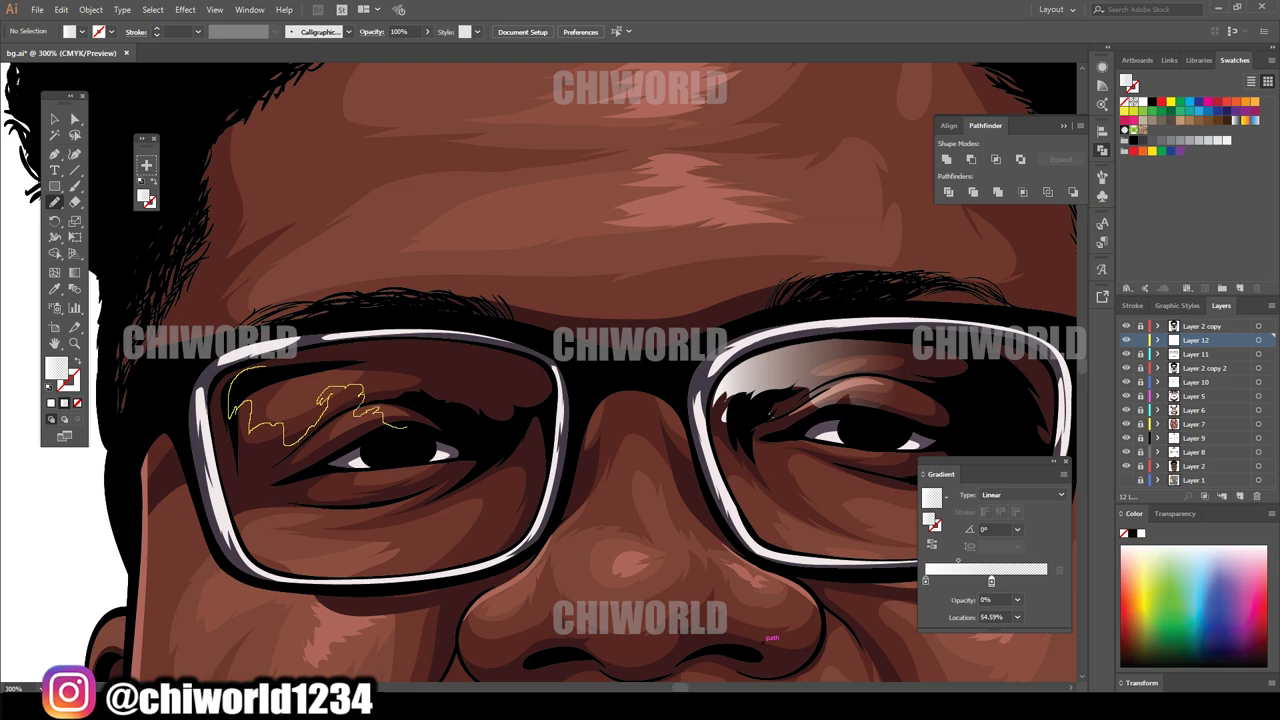
key(v)
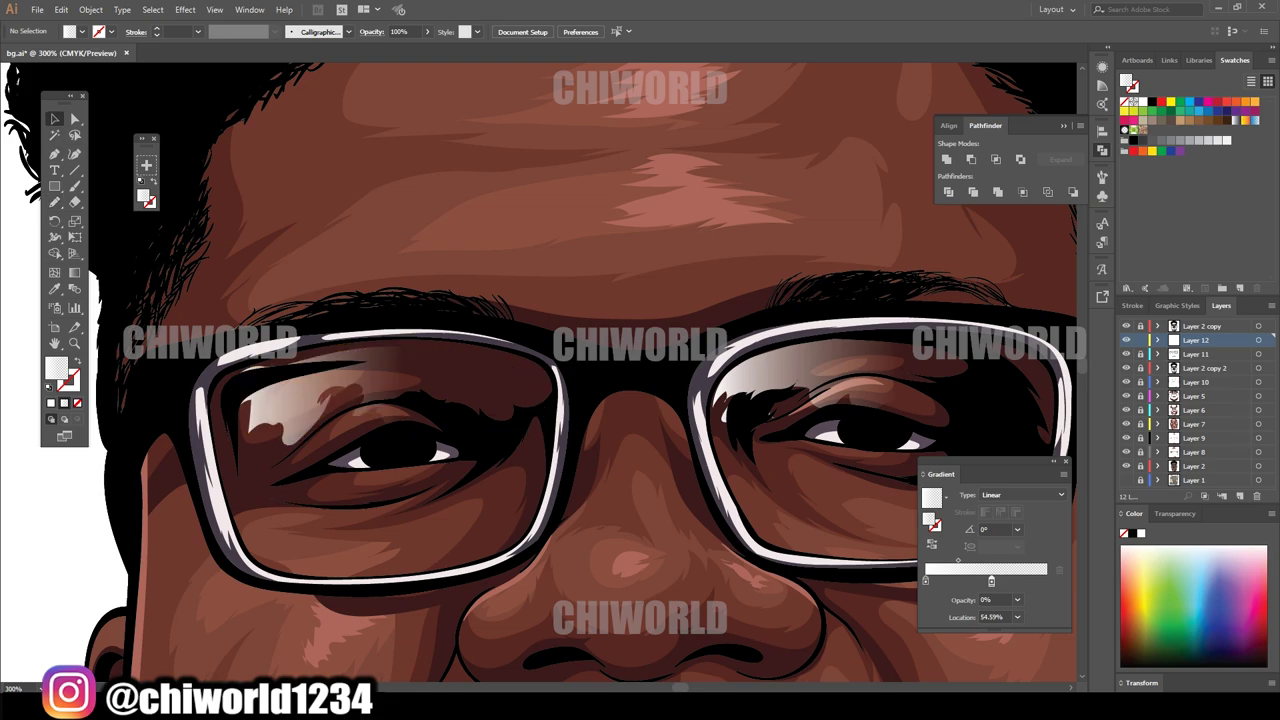
click(988, 529)
scroll(988, 529, down, 5)
scroll(988, 529, down, 5)
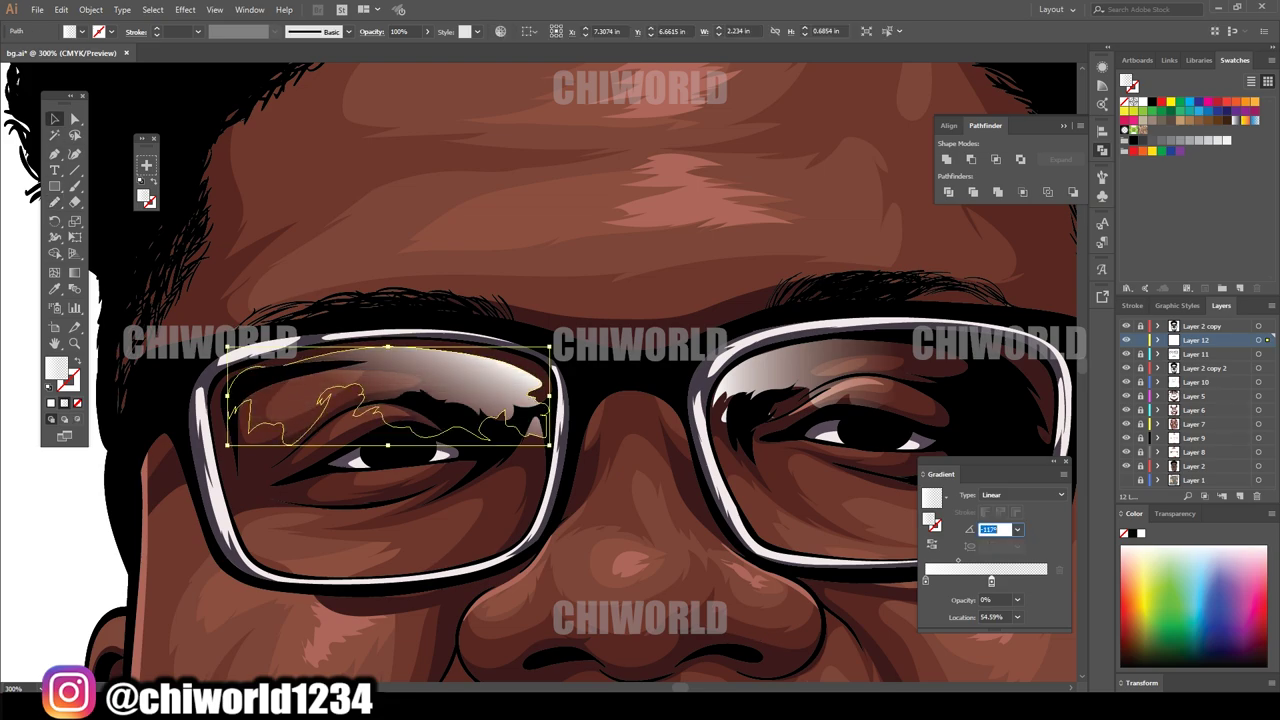
key(g)
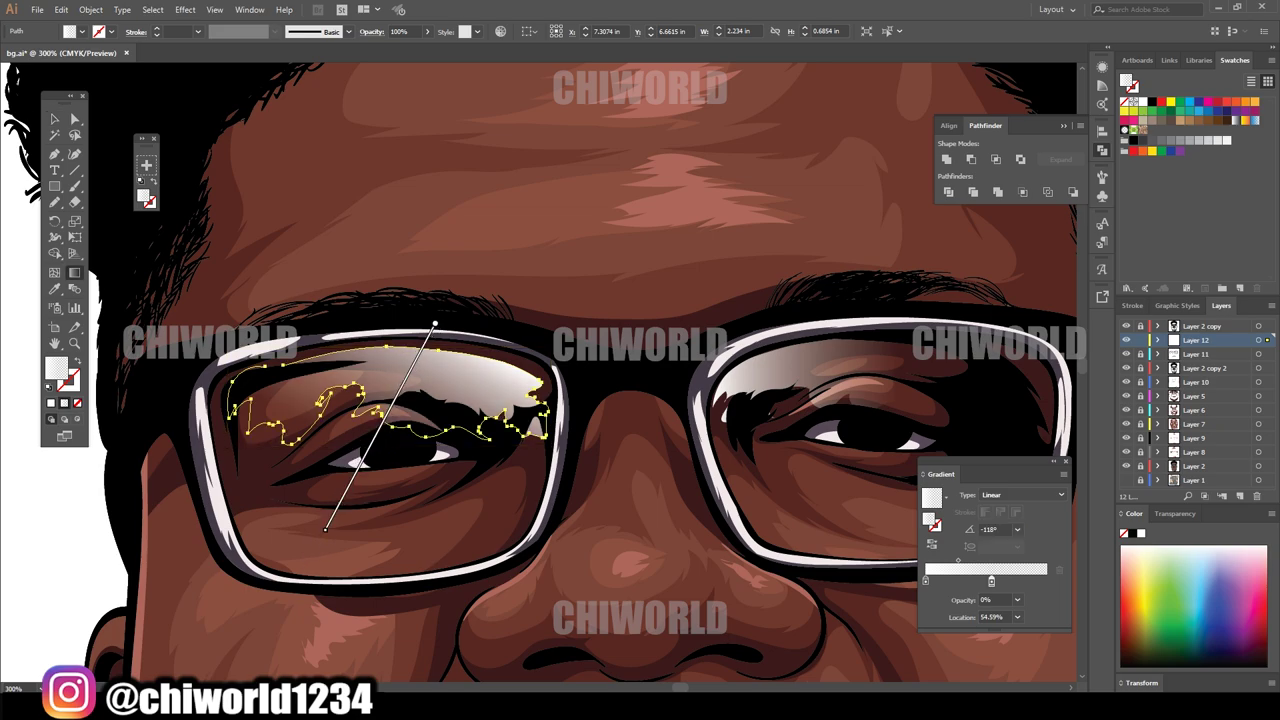
key(v)
- Draw a white highlight shape along the top of the right lens
key(ctrl+shift+a)
key(ctrl+1)
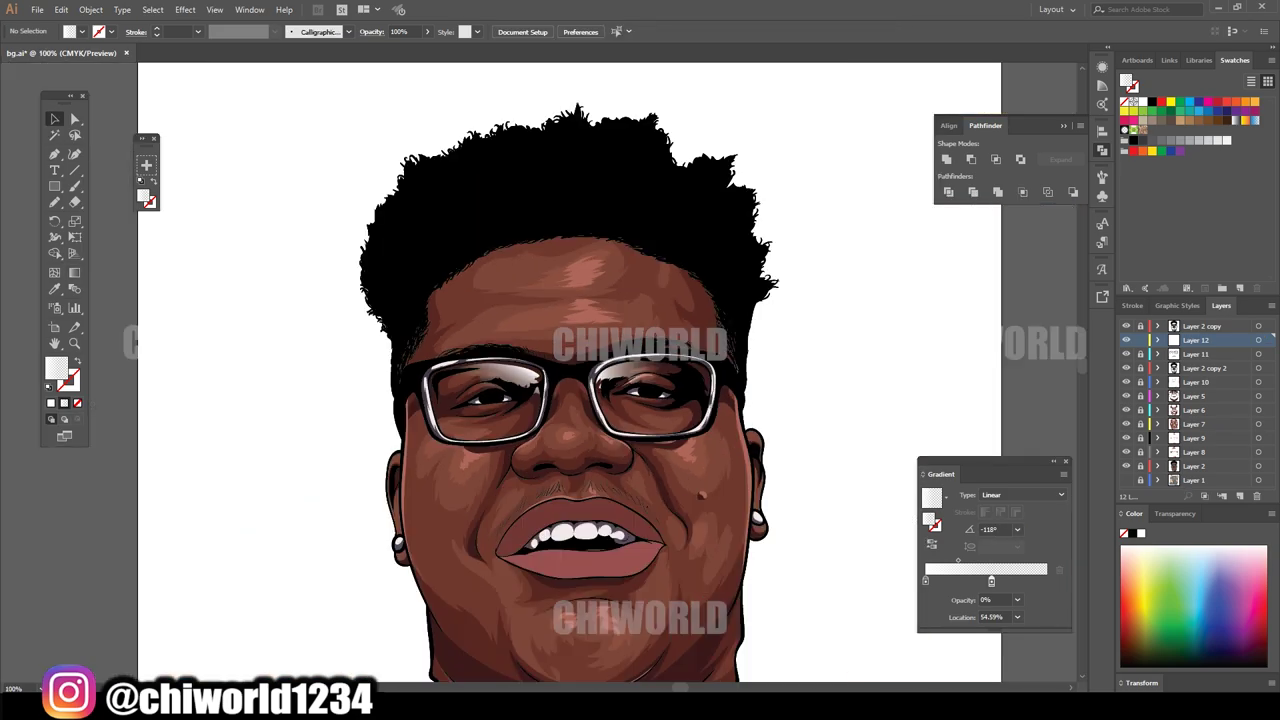
key(ctrl+minus)
key(ctrl+minus)
key(ctrl+plus)
key(ctrl+plus)
key(ctrl+plus)
key(n)
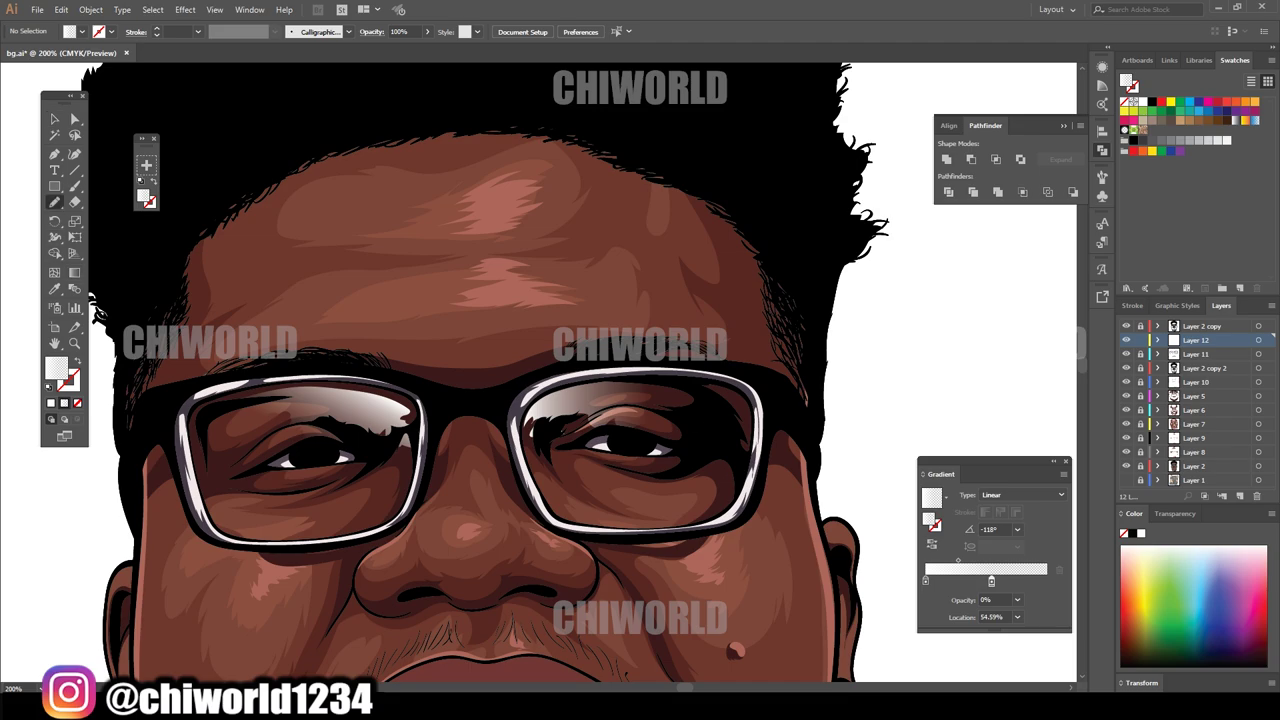
drag(738, 452, 692, 408)
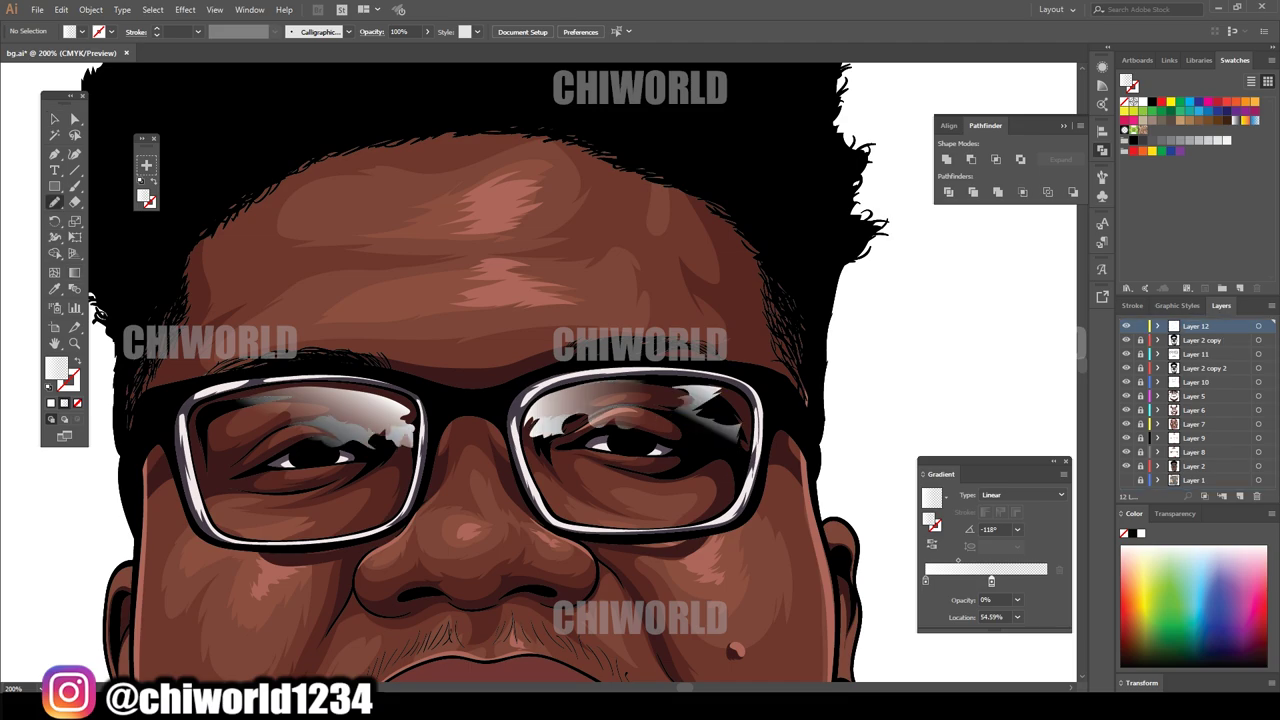
- Move Layer 12 to the top of the stack and draw a white highlight on the left lens
key(ctrl+0)
key(ctrl+plus)
key(ctrl+plus)
key(ctrl+plus)
drag(1196, 340, 1196, 324)
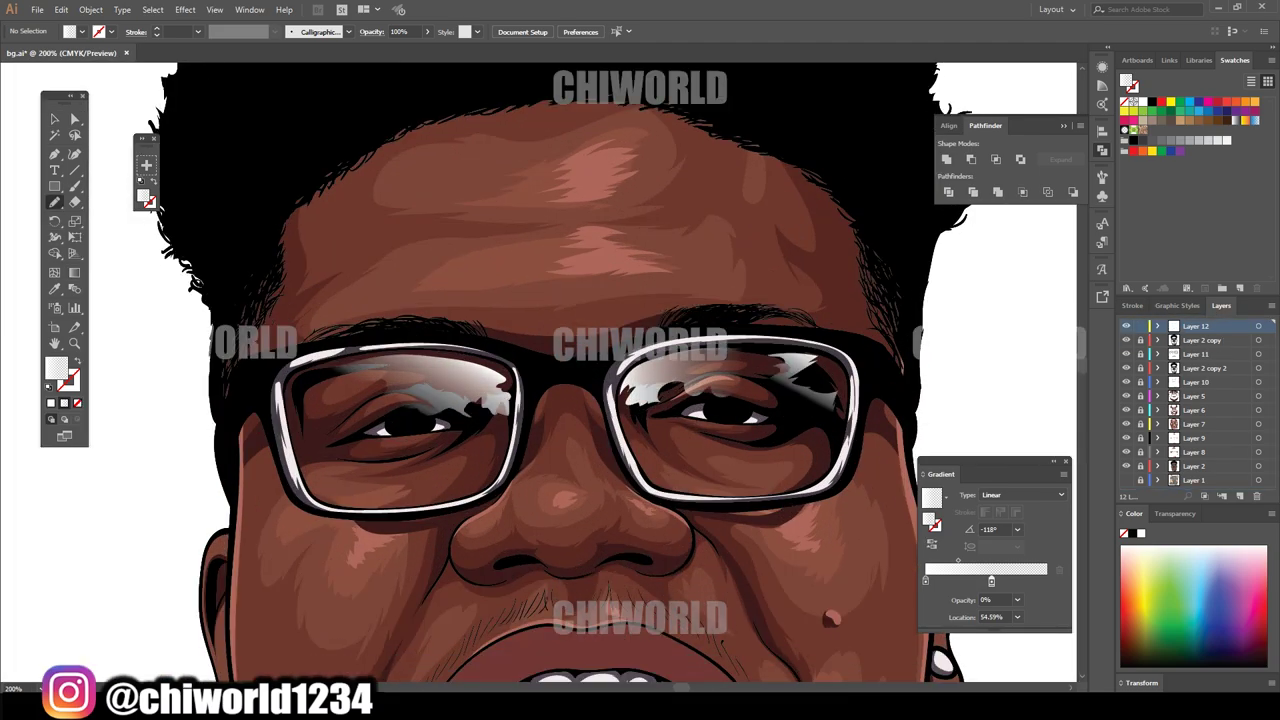
drag(310, 374, 336, 410)
key(ctrl+minus)
key(ctrl+minus)
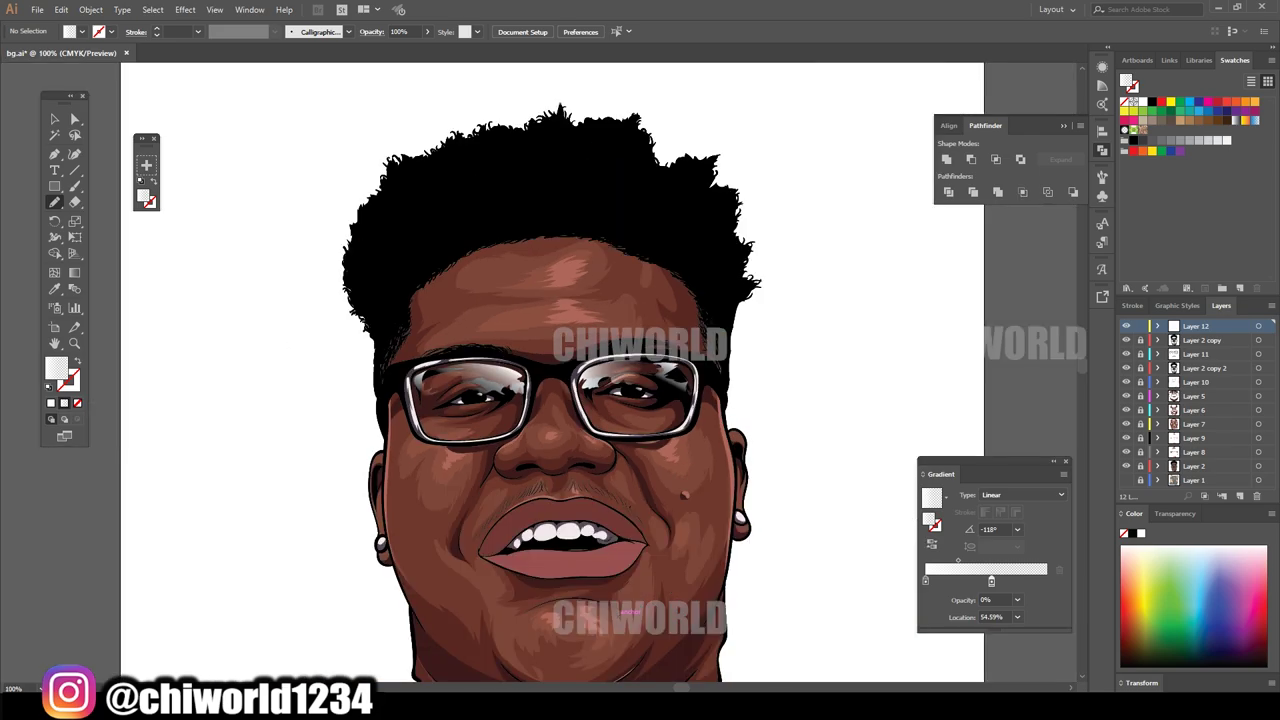
- Draw a freehand stroke along the glasses bridge
scroll(680, 435, up, 5)
scroll(680, 435, down, 3)
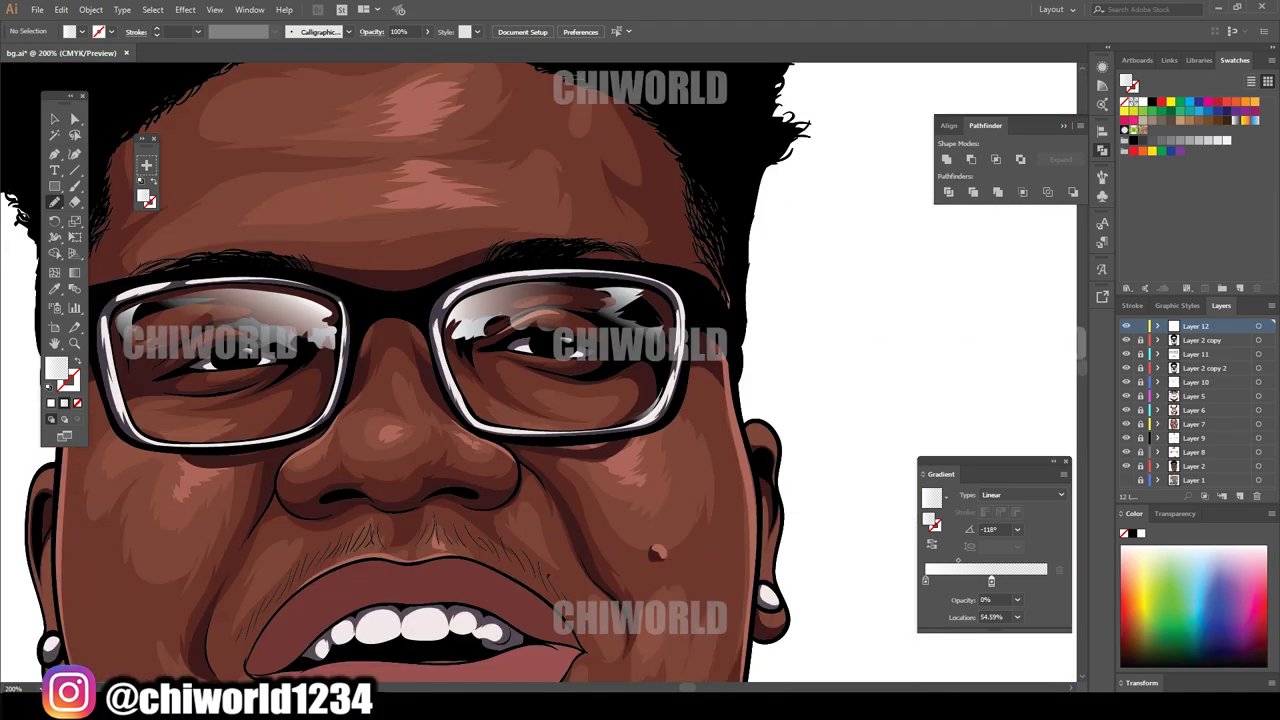
scroll(515, 630, up, 3)
scroll(515, 630, down, 5)
scroll(515, 630, up, 6)
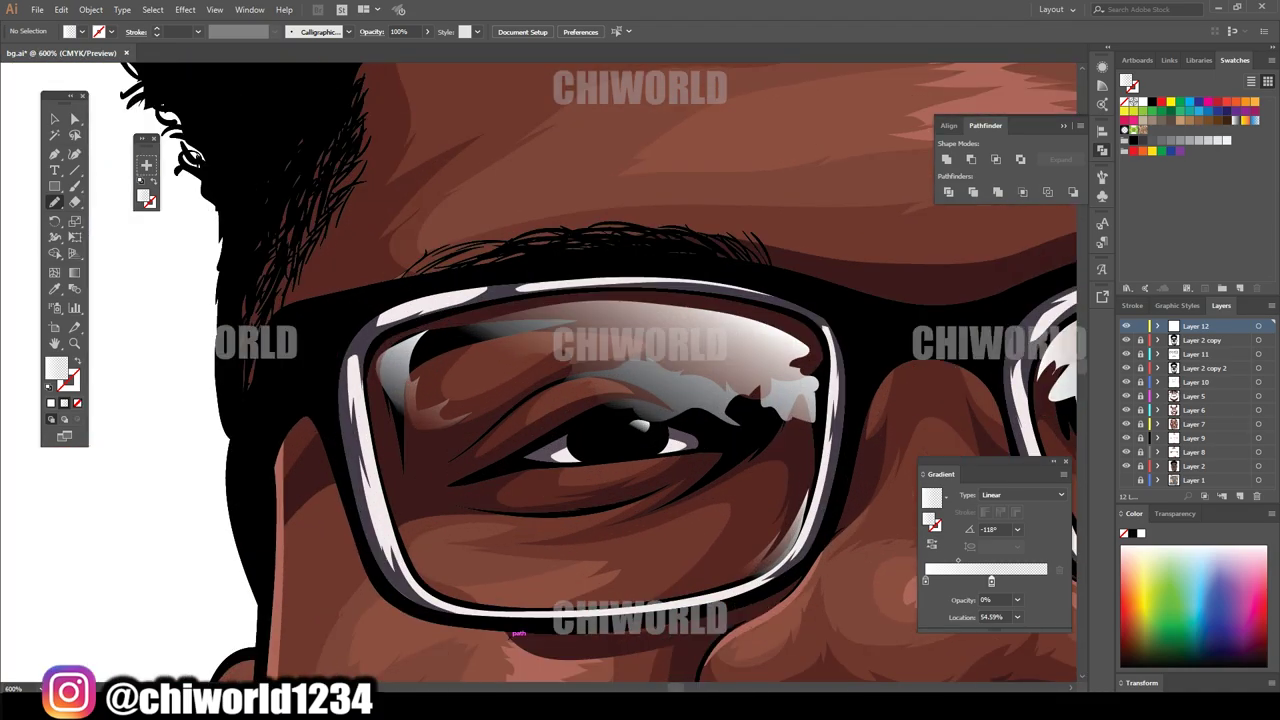
scroll(515, 632, up, 2)
scroll(470, 630, down, 4)
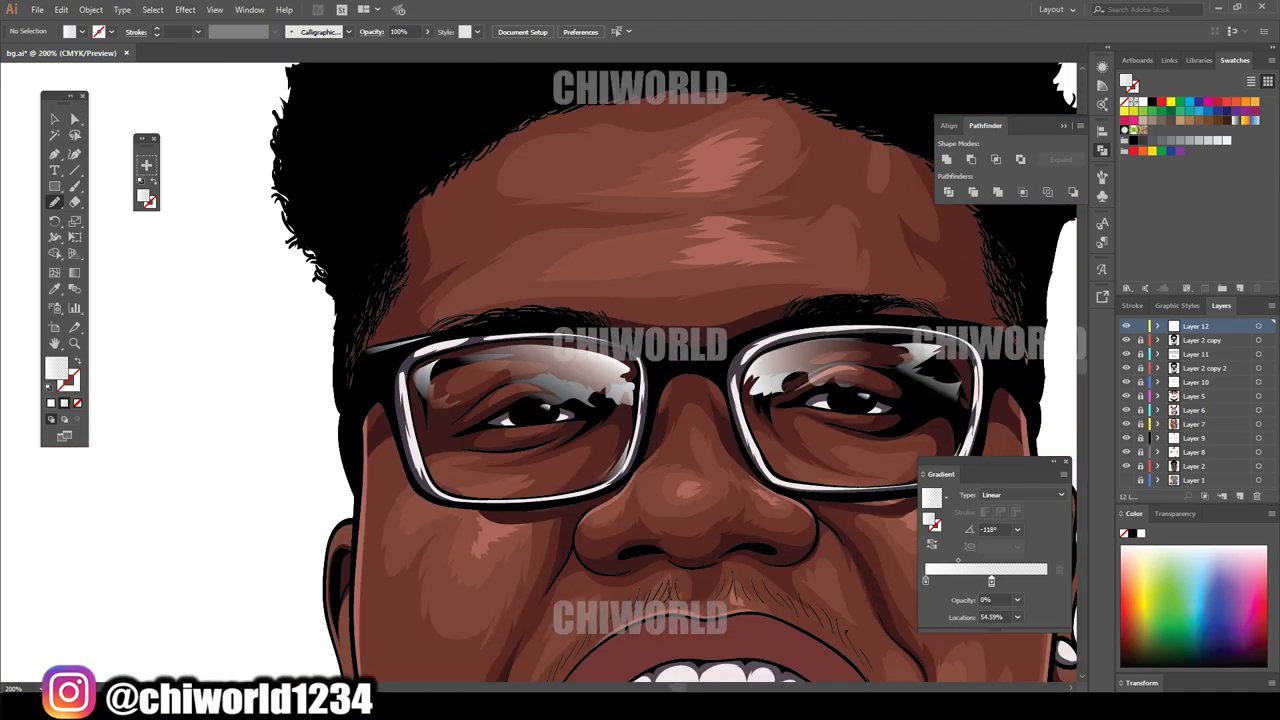
scroll(470, 630, up, 4)
drag(462, 246, 918, 252)
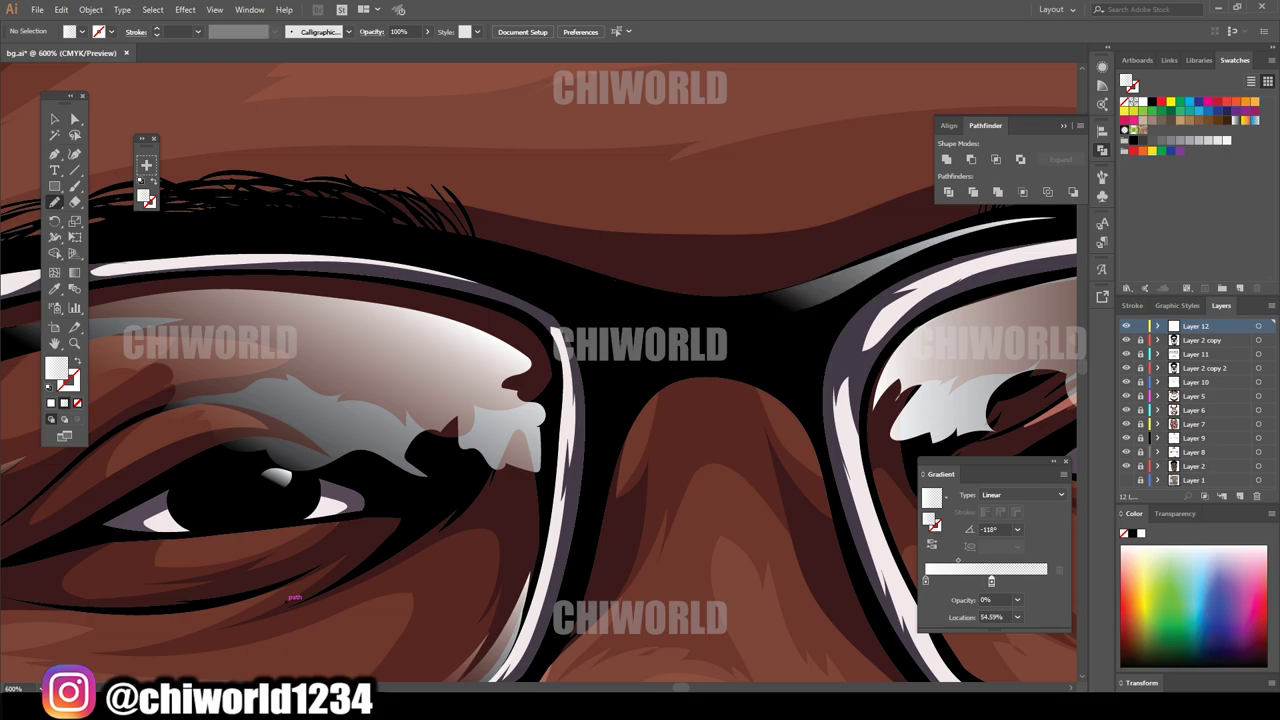
- Add a new empty Layer 13 beneath Layer 11 for the lip shading
scroll(292, 598, down, 3)
scroll(490, 555, up, 2)
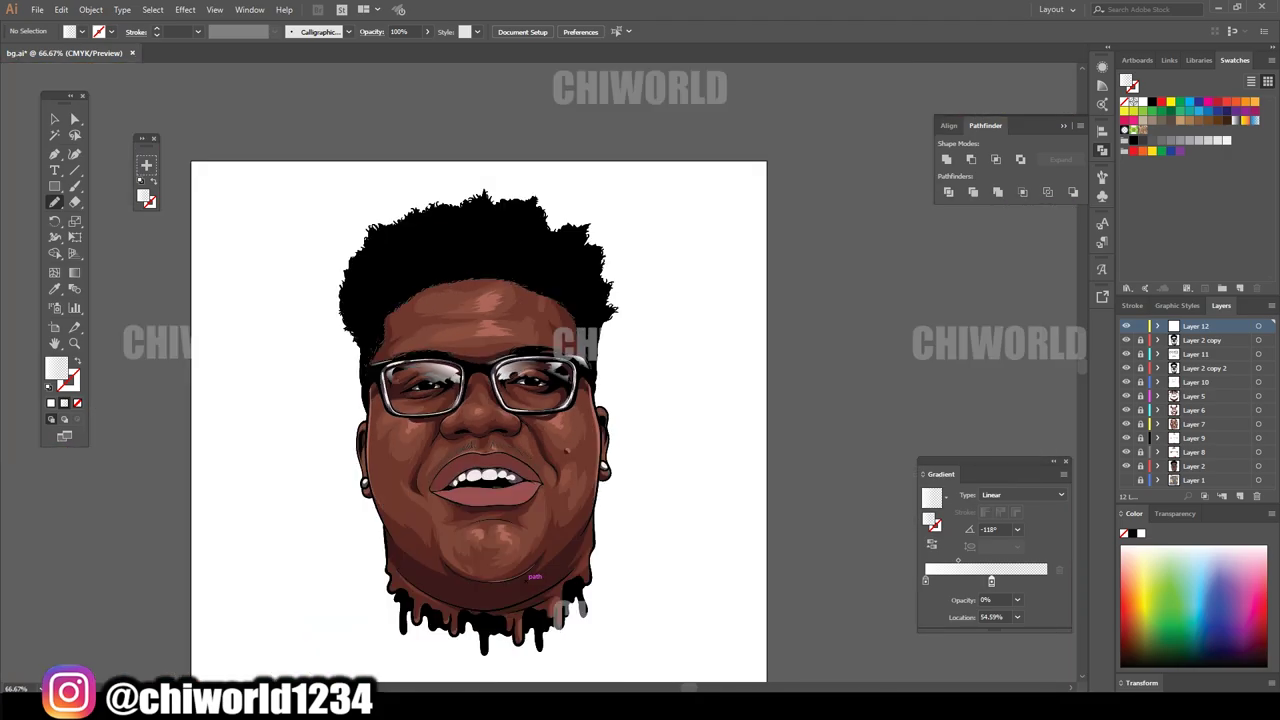
scroll(670, 370, down, 3)
scroll(670, 370, up, 2)
scroll(540, 400, down, 2)
scroll(540, 400, up, 2)
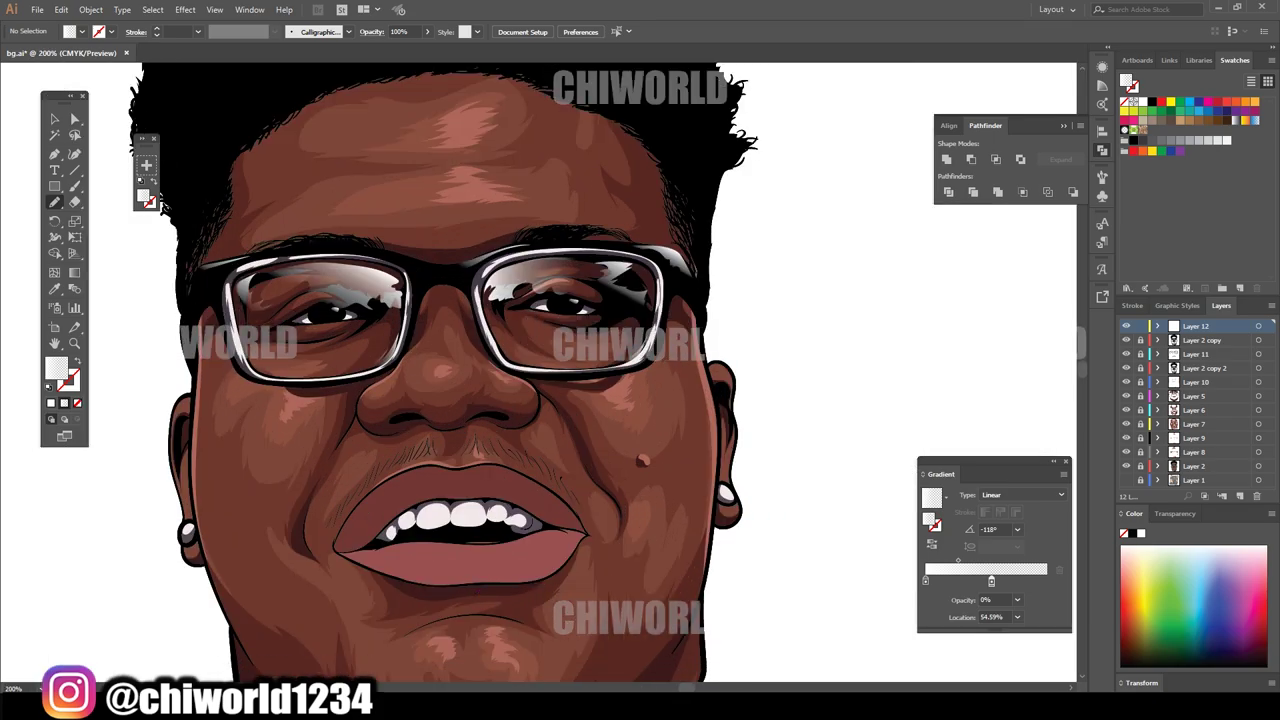
scroll(540, 400, up, 1)
click(1200, 368)
- On Layer 13, set the fill to dark brown #351D1C and pencil shading shapes onto the upper lip
click(1240, 496)
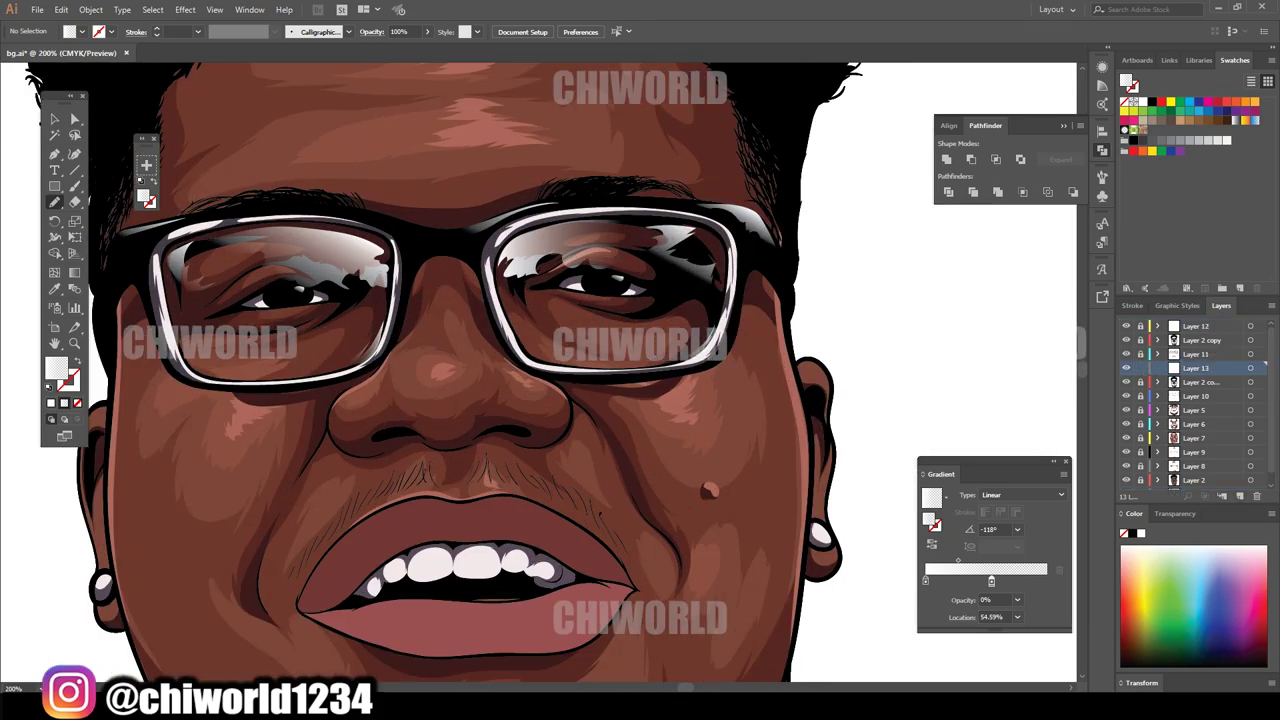
scroll(460, 600, up, 3)
double_click(56, 368)
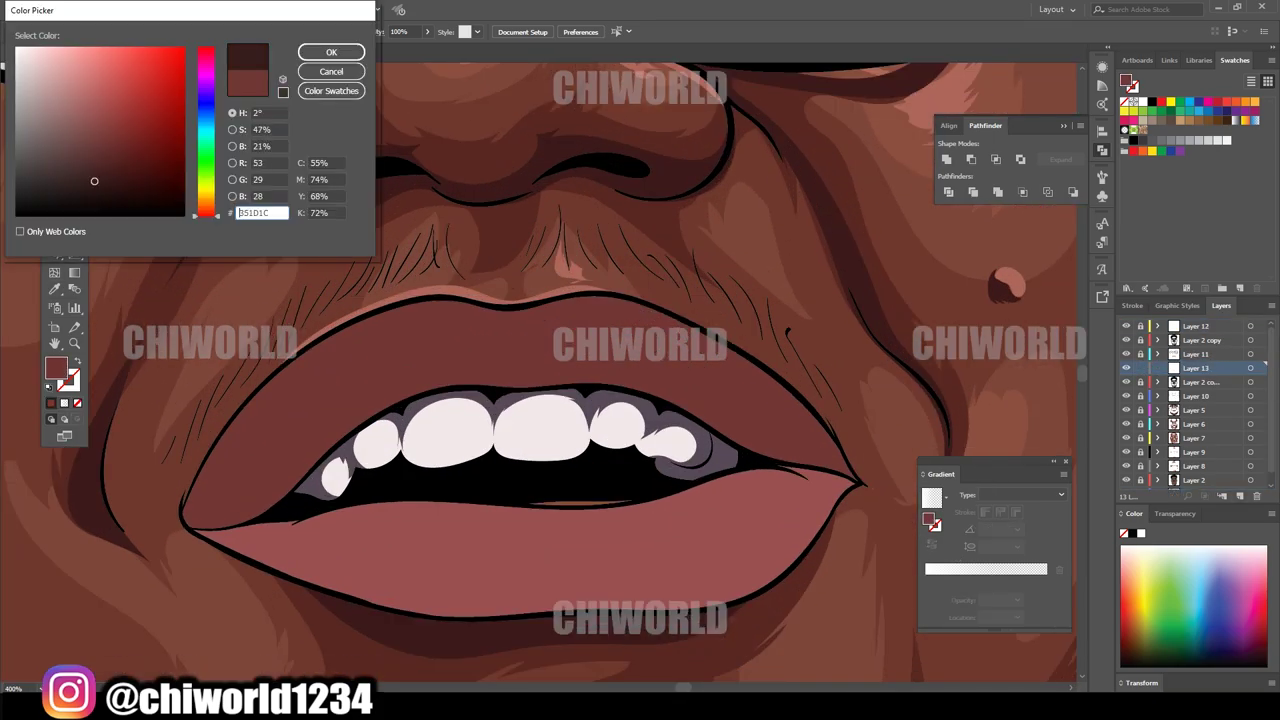
click(350, 57)
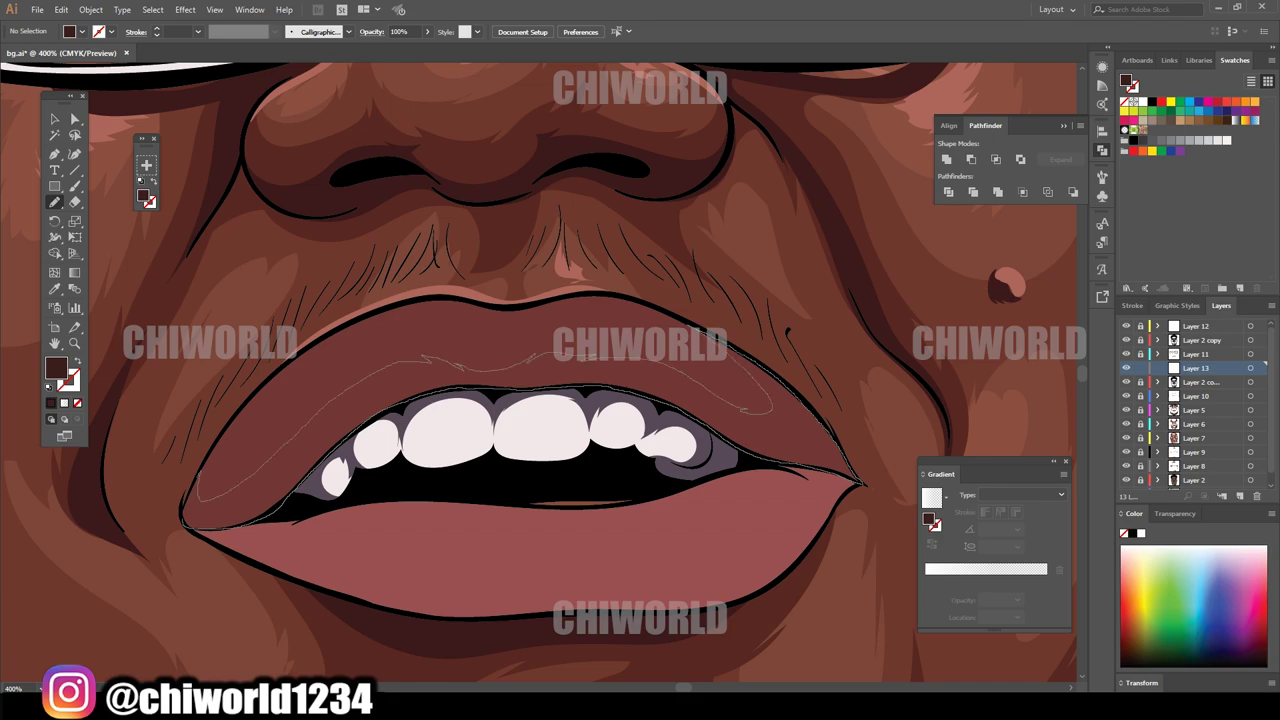
drag(198, 478, 186, 515)
key(ctrl+minus)
key(ctrl+plus)
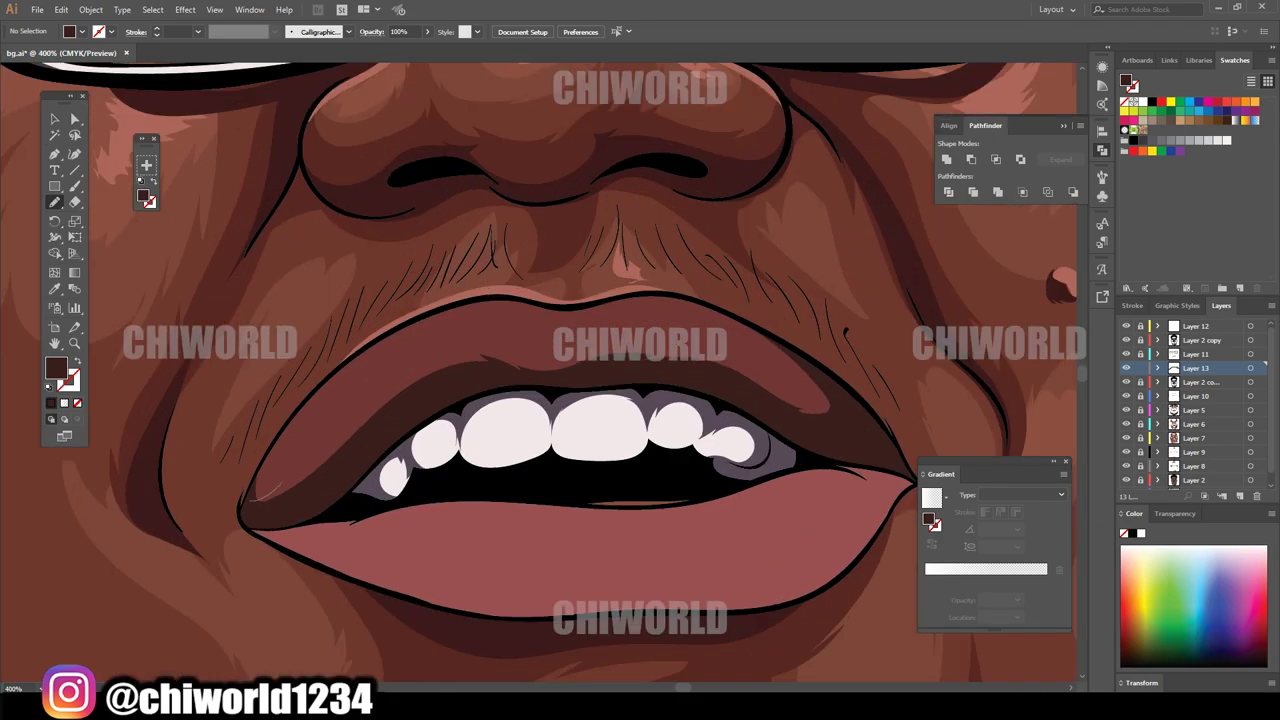
drag(415, 365, 455, 356)
key(ctrl+minus)
key(ctrl+minus)
key(ctrl+minus)
key(ctrl+plus)
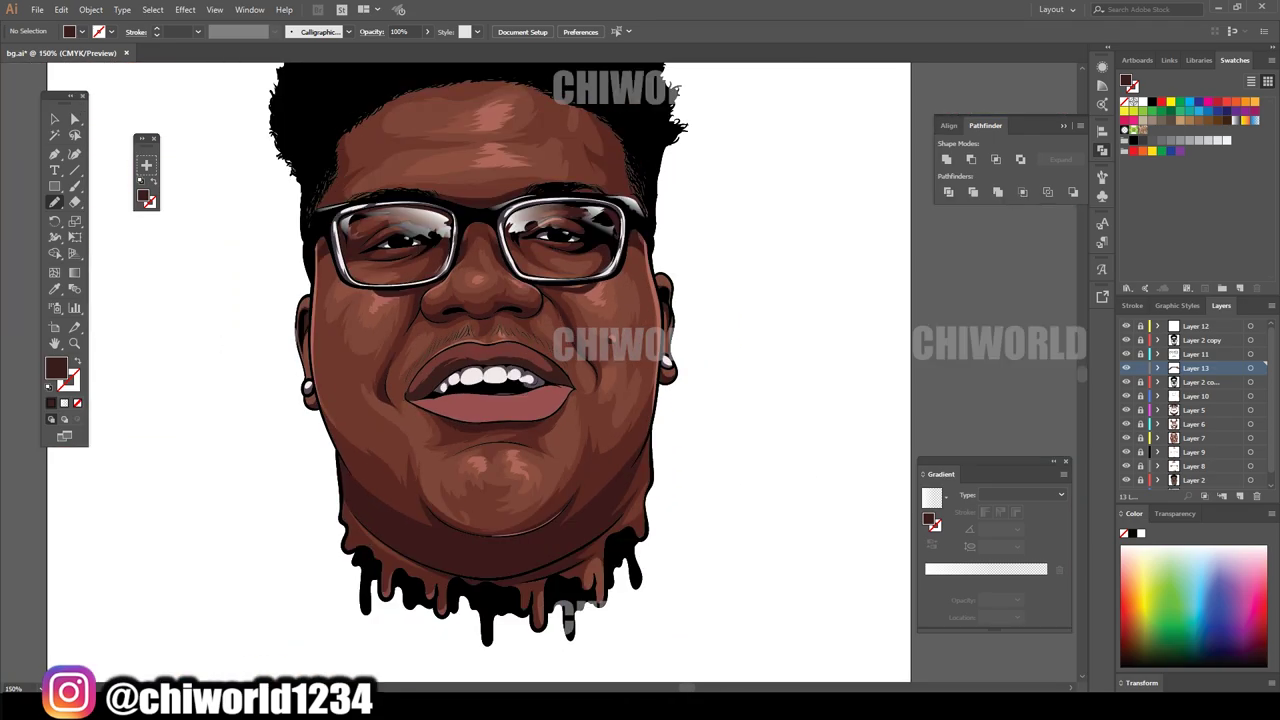
key(ctrl+plus)
key(ctrl+plus)
key(ctrl+plus)
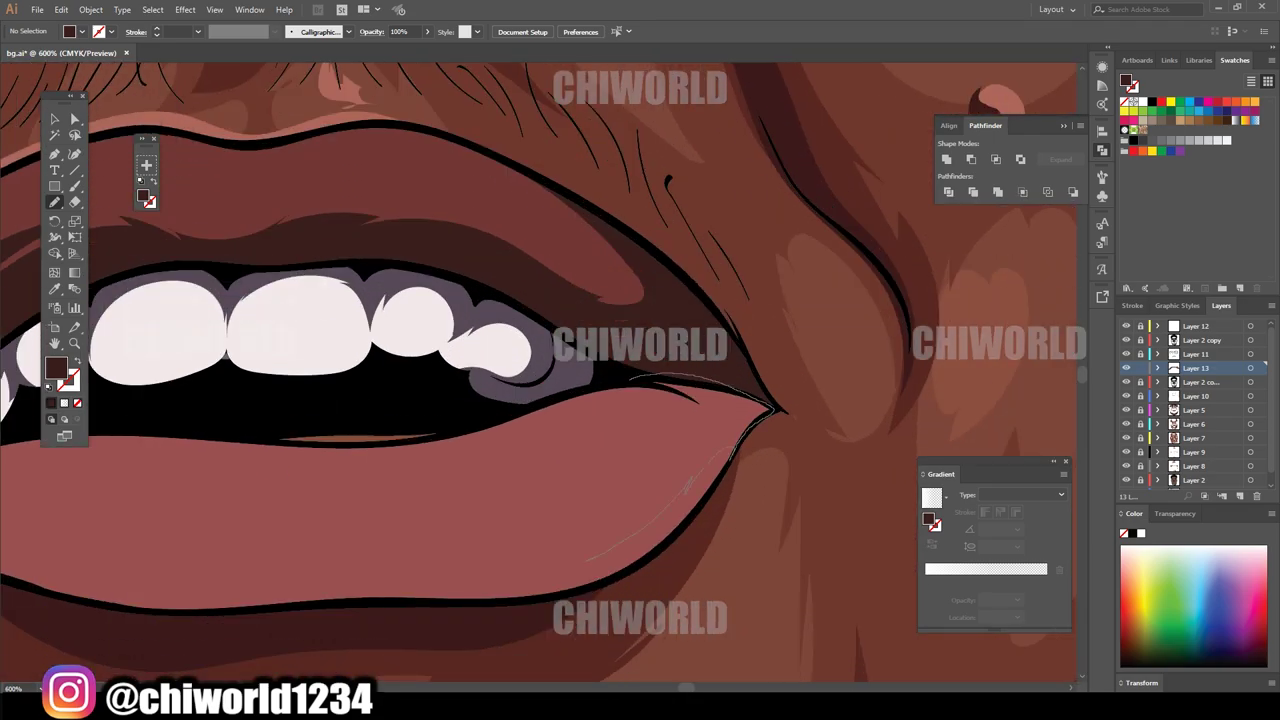
- Draw dark brown shading shapes along the lower-lip edge
drag(190, 434, 630, 380)
key(ctrl+minus)
key(ctrl+minus)
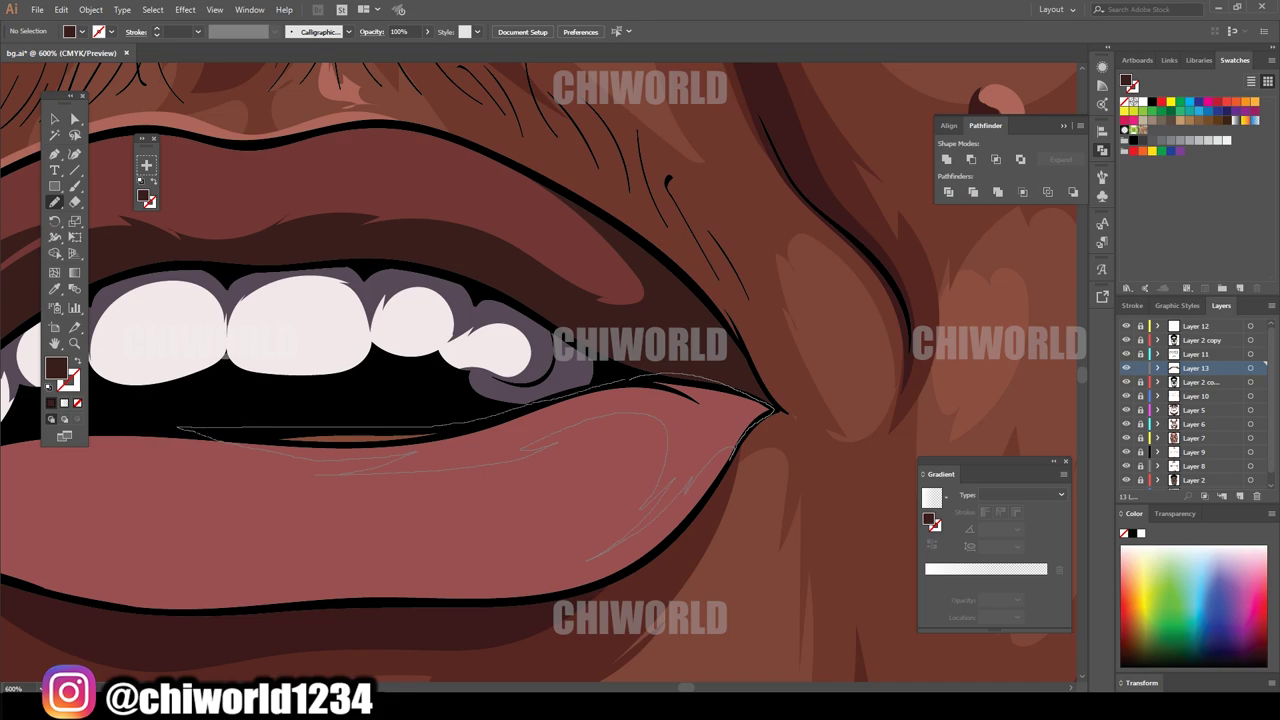
key(ctrl+minus)
key(ctrl+plus)
key(ctrl+plus)
key(ctrl+plus)
drag(160, 510, 360, 589)
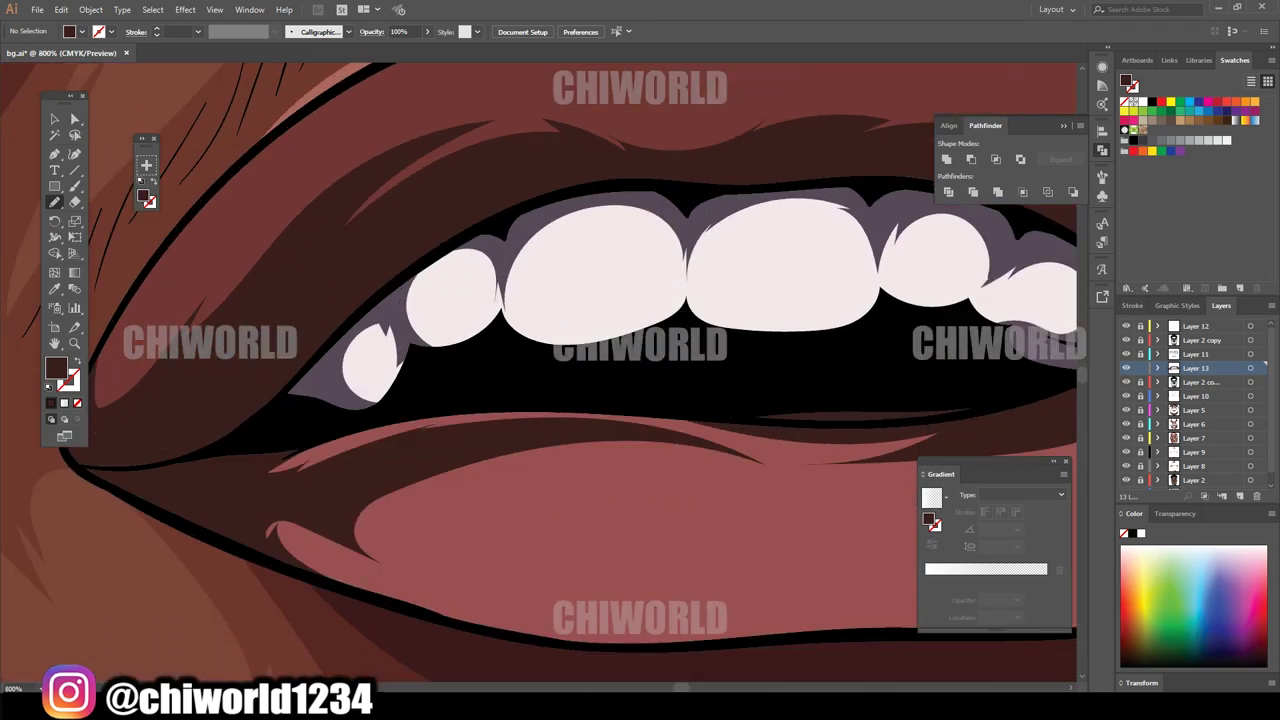
key(ctrl+minus)
key(ctrl+minus)
key(ctrl+minus)
key(ctrl+plus)
- Rebalance the lip colour with Adjust Colors using values 1, -4, 212, -14 and -8
key(v)
click(61, 9)
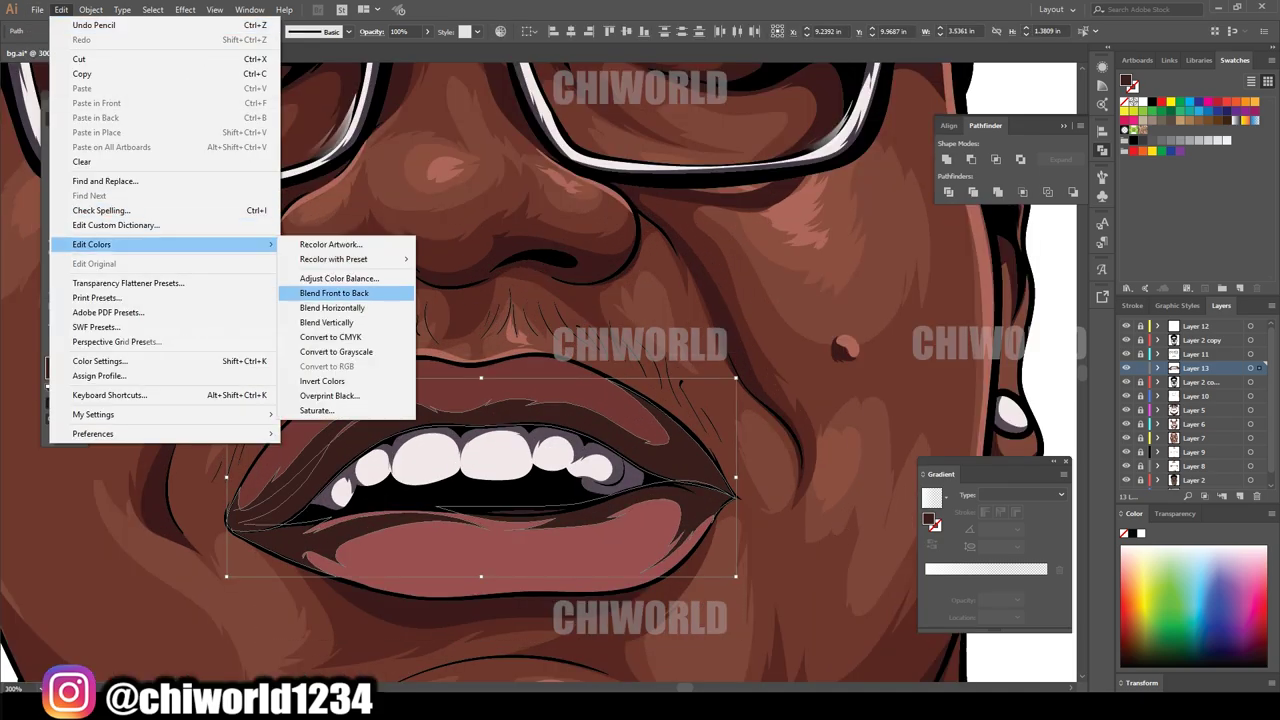
click(460, 291)
drag(124, 99, 119, 119)
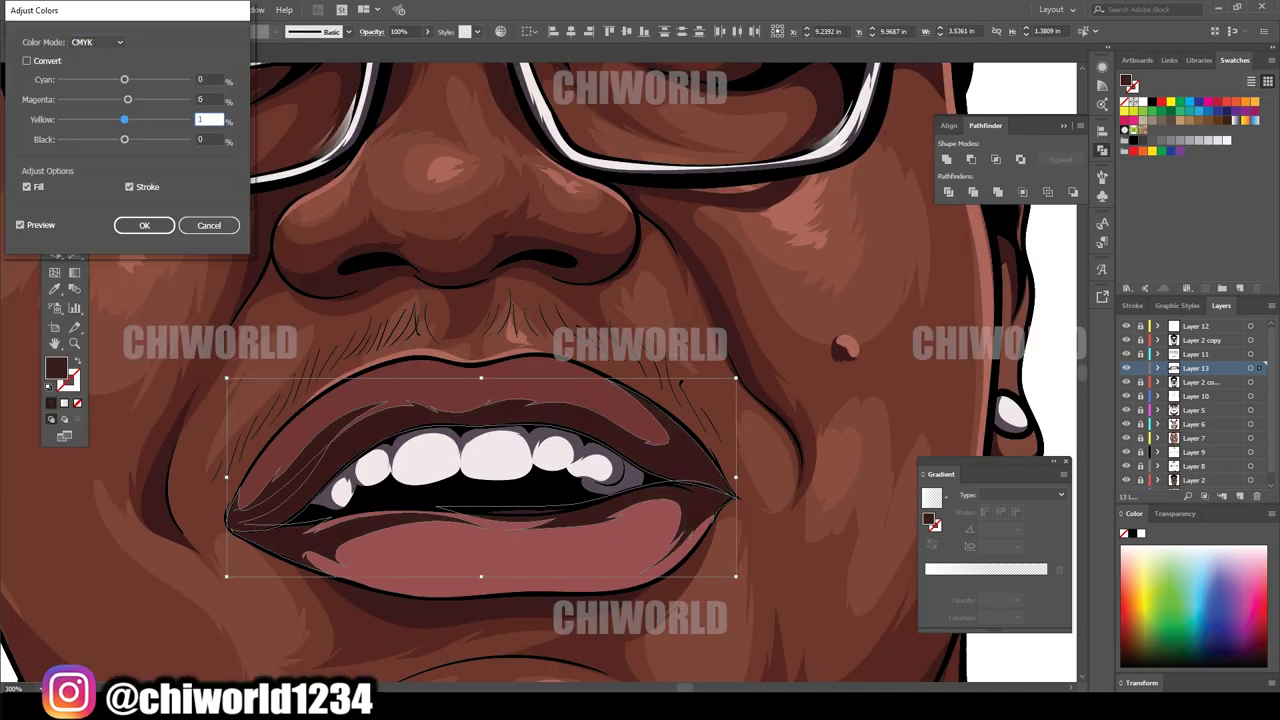
key(shift+Tab)
text(1)
key(Tab)
text(-4)
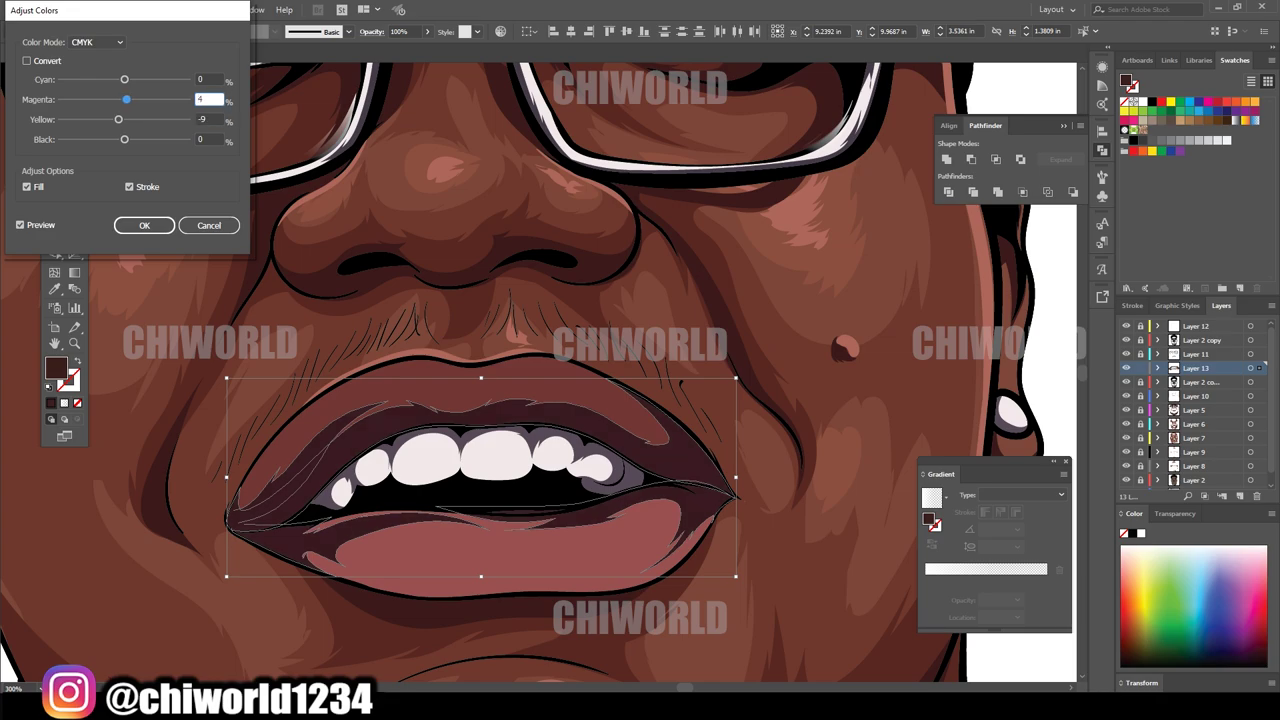
key(shift+Tab)
text(21)
text(2)
key(shift+Tab)
key(shift+Tab)
text(-14)
key(Tab)
key(Tab)
key(Tab)
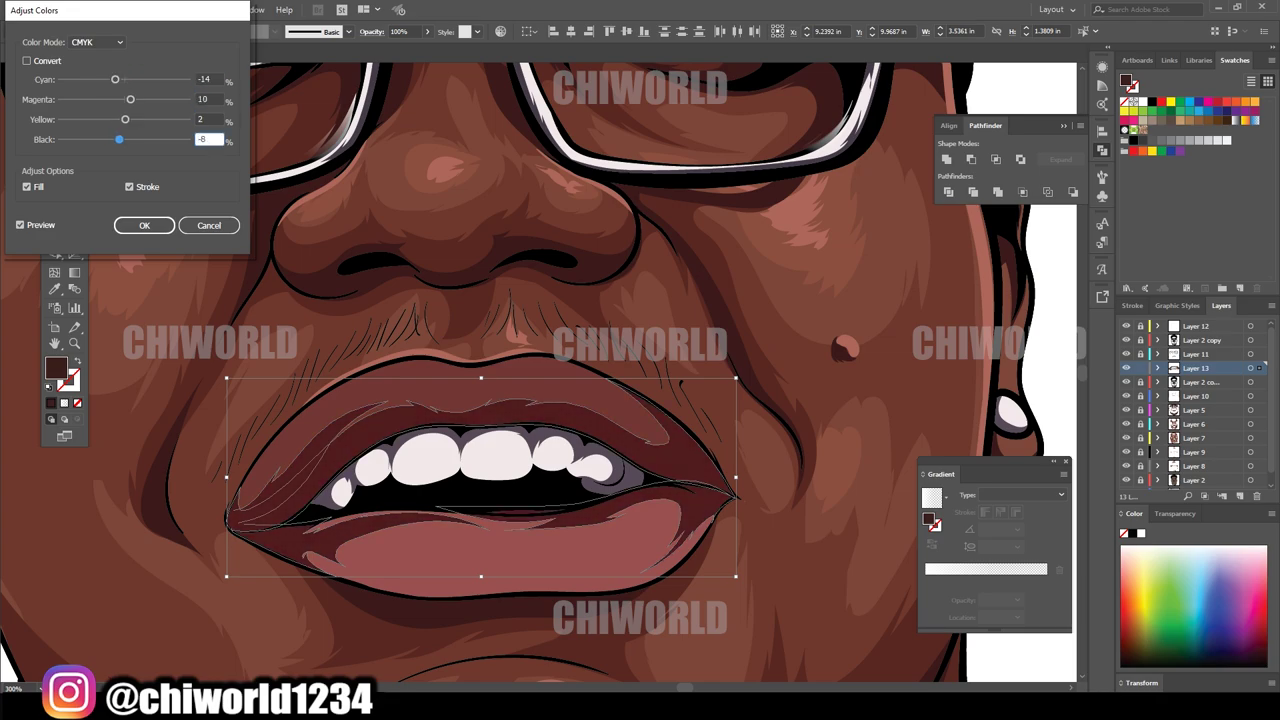
text(-8)
key(shift+Tab)
key(shift+Tab)
key(Return)
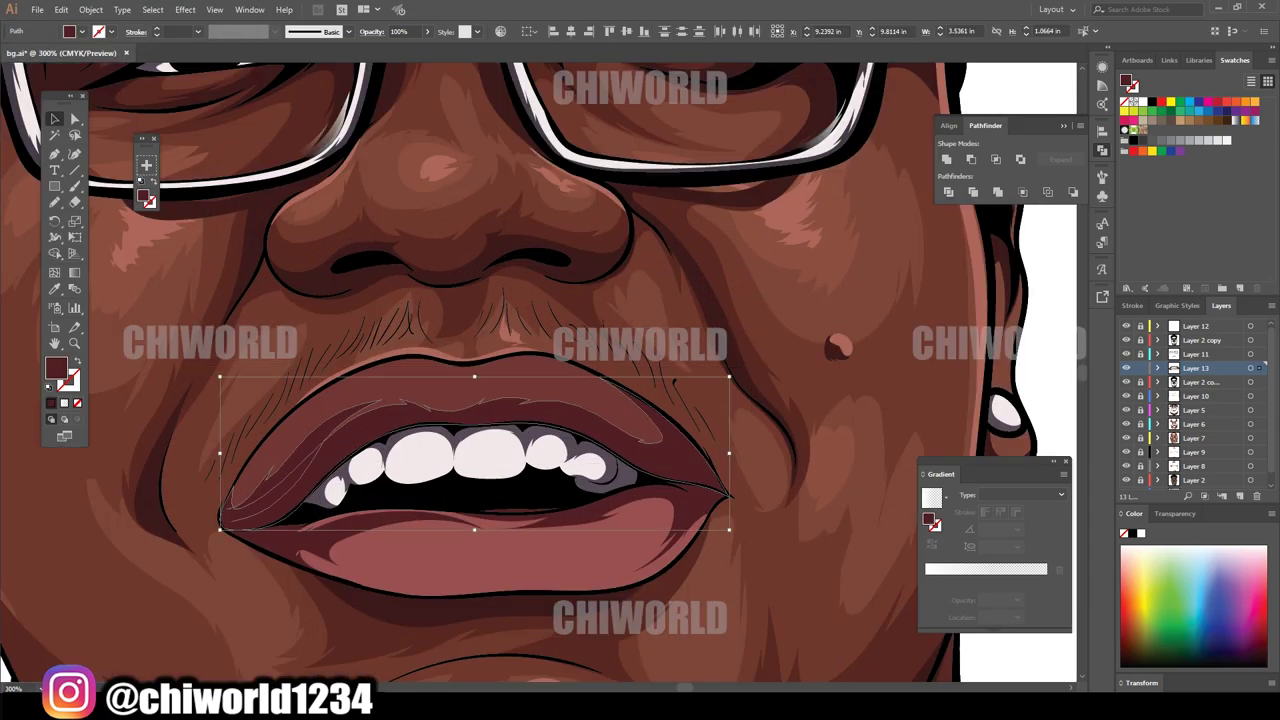
- Cancel a Recolor Artwork attempt, then re-adjust the lip colours with preview on (7-4, -5)
click(61, 9)
click(320, 246)
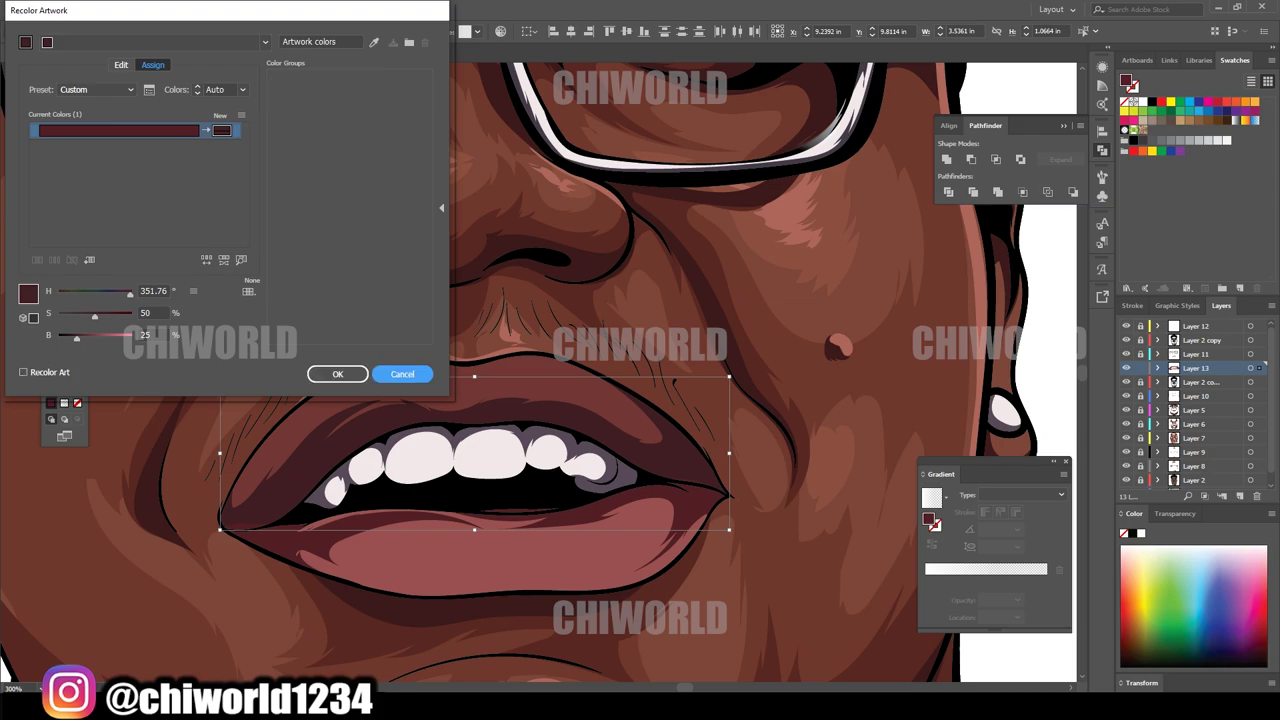
click(402, 373)
click(64, 9)
click(340, 290)
click(20, 224)
click(209, 139)
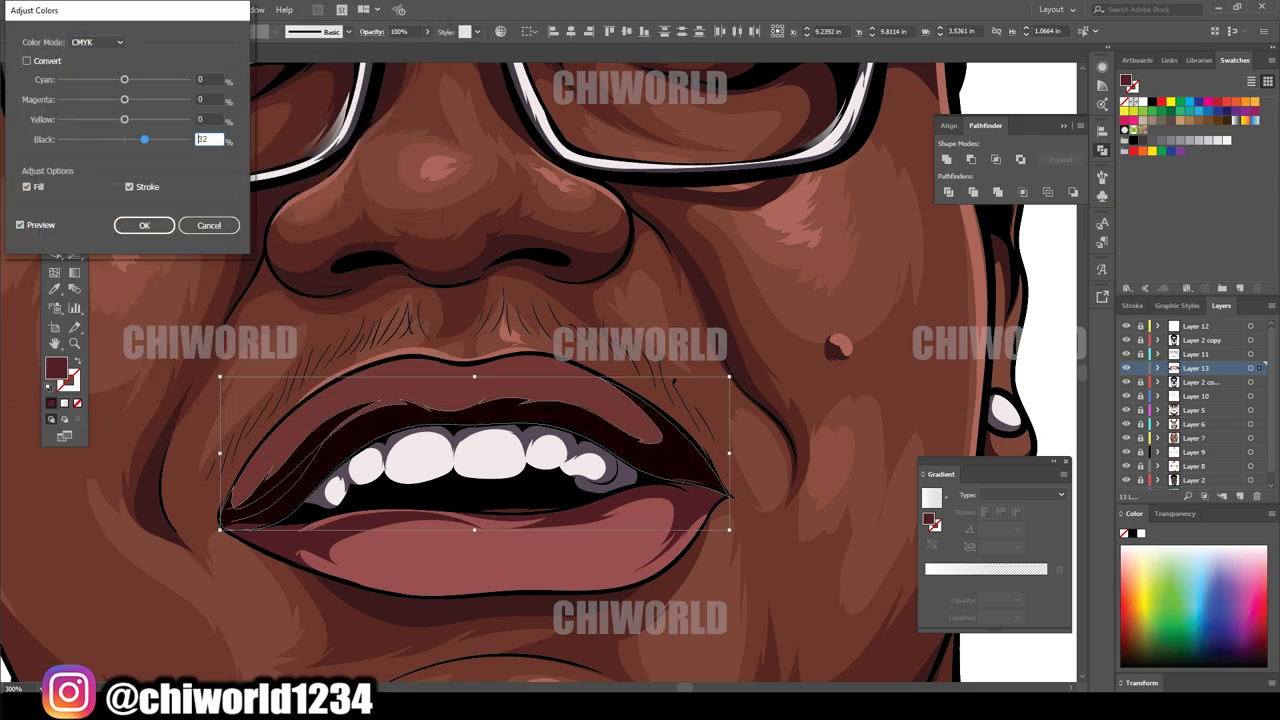
text(7-4)
key(Tab)
text(-5)
key(Tab)
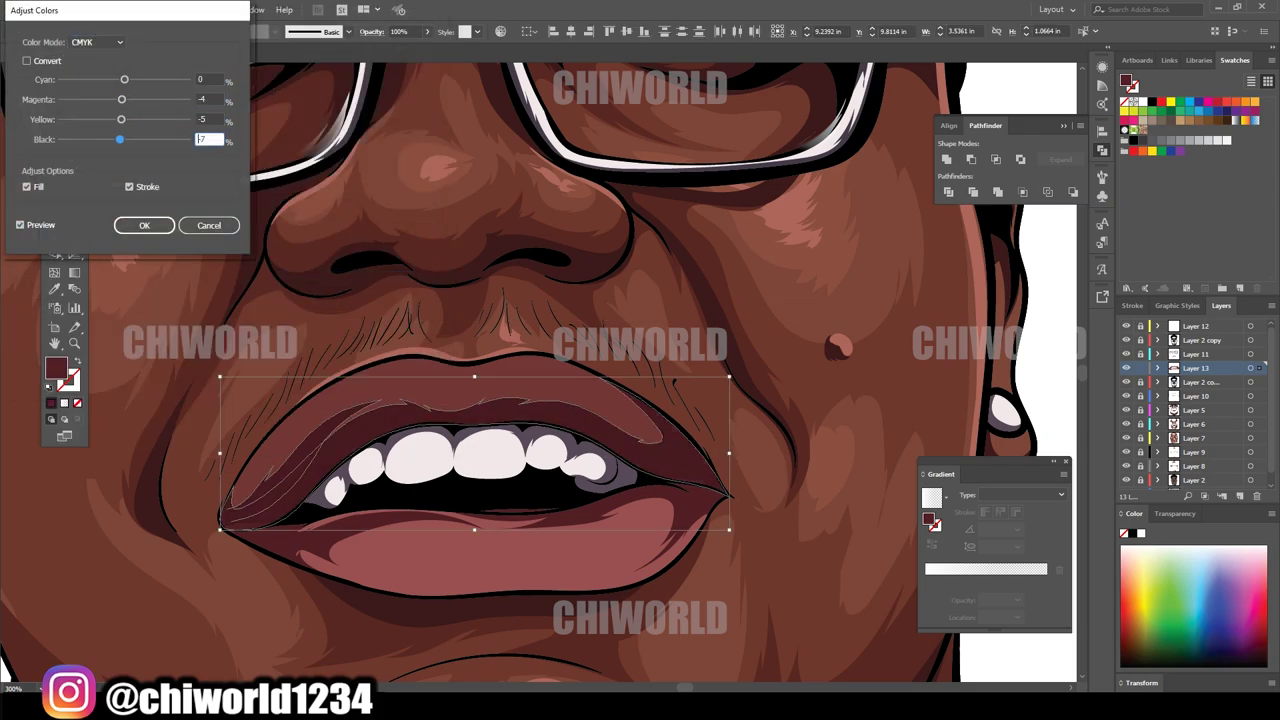
click(144, 225)
key(ctrl+minus)
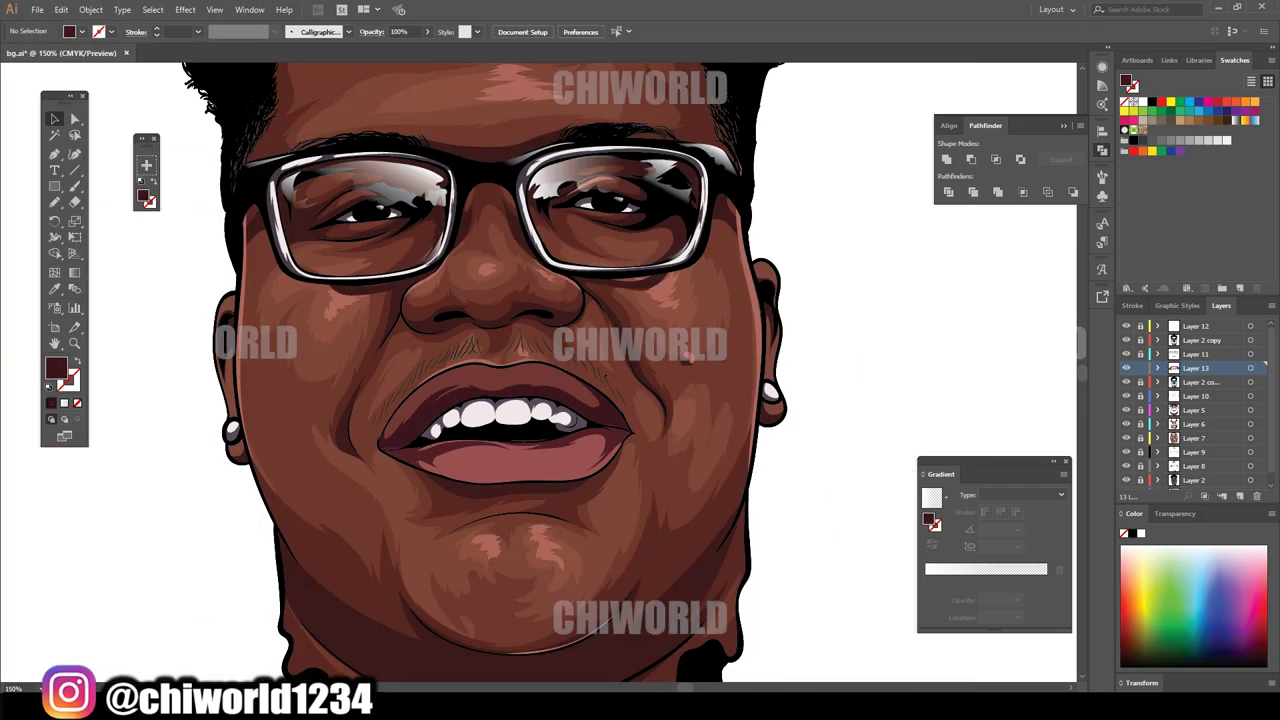
key(ctrl+plus)
- Erase the lower-lip shading near the left mouth corner, then undo the trim
scroll(540, 370, up, 1)
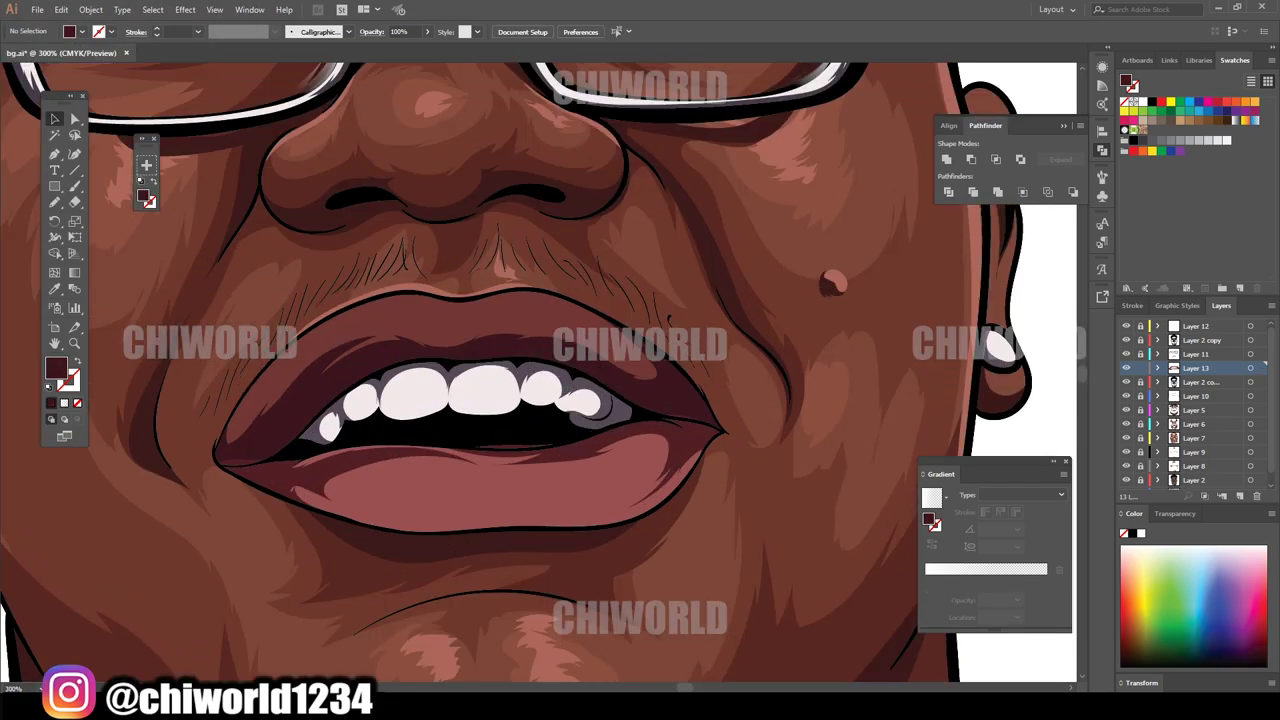
click(664, 412)
key(shift+e)
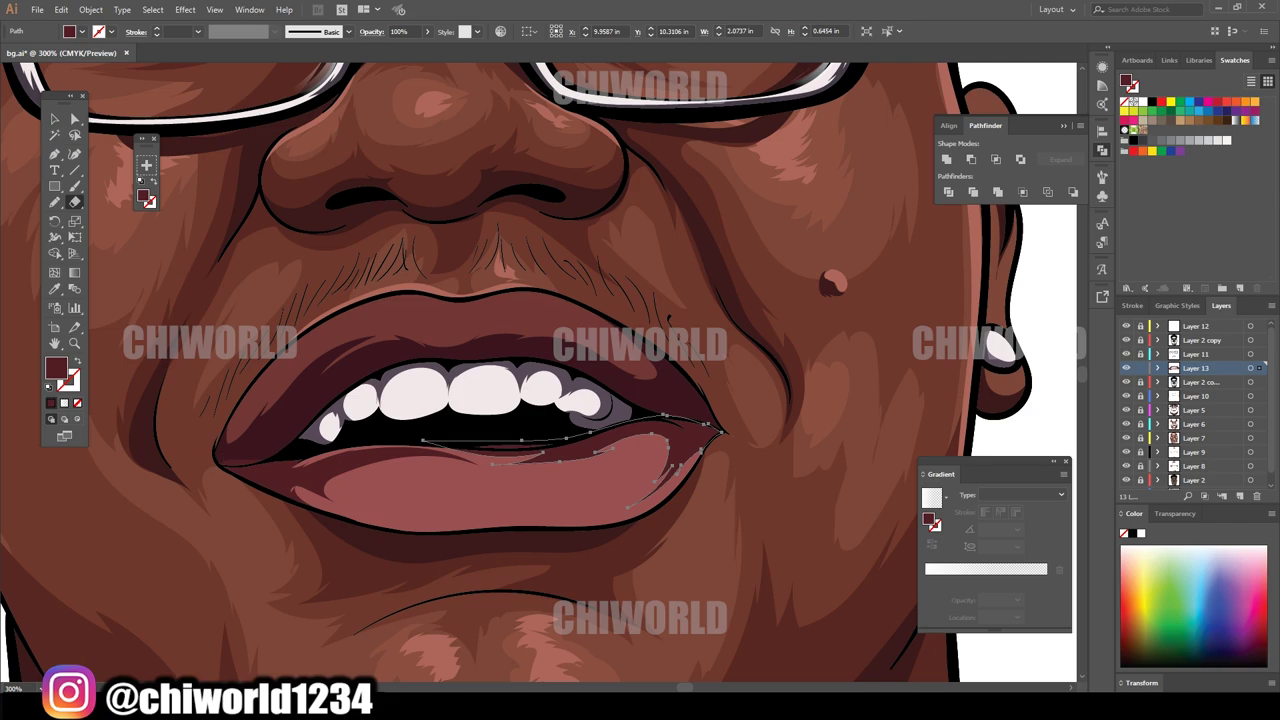
drag(330, 495, 230, 450)
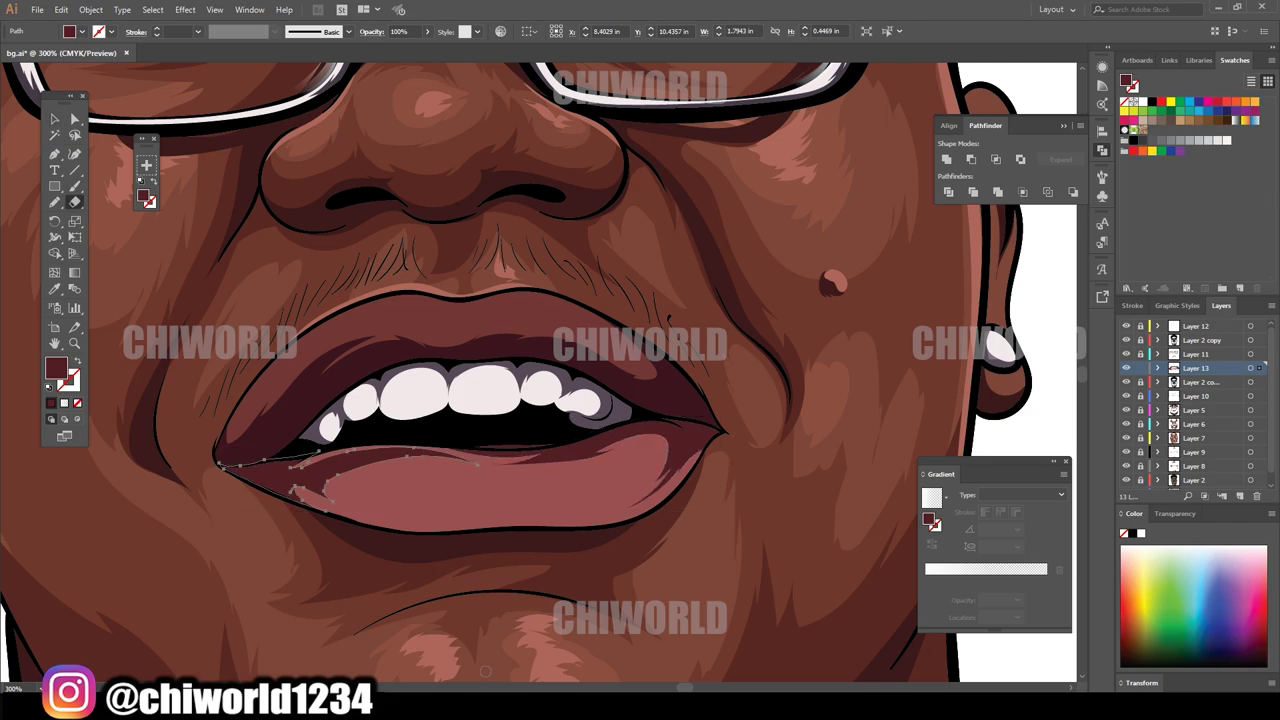
key(ctrl+minus)
key(v)
key(ctrl+shift+a)
key(ctrl+plus)
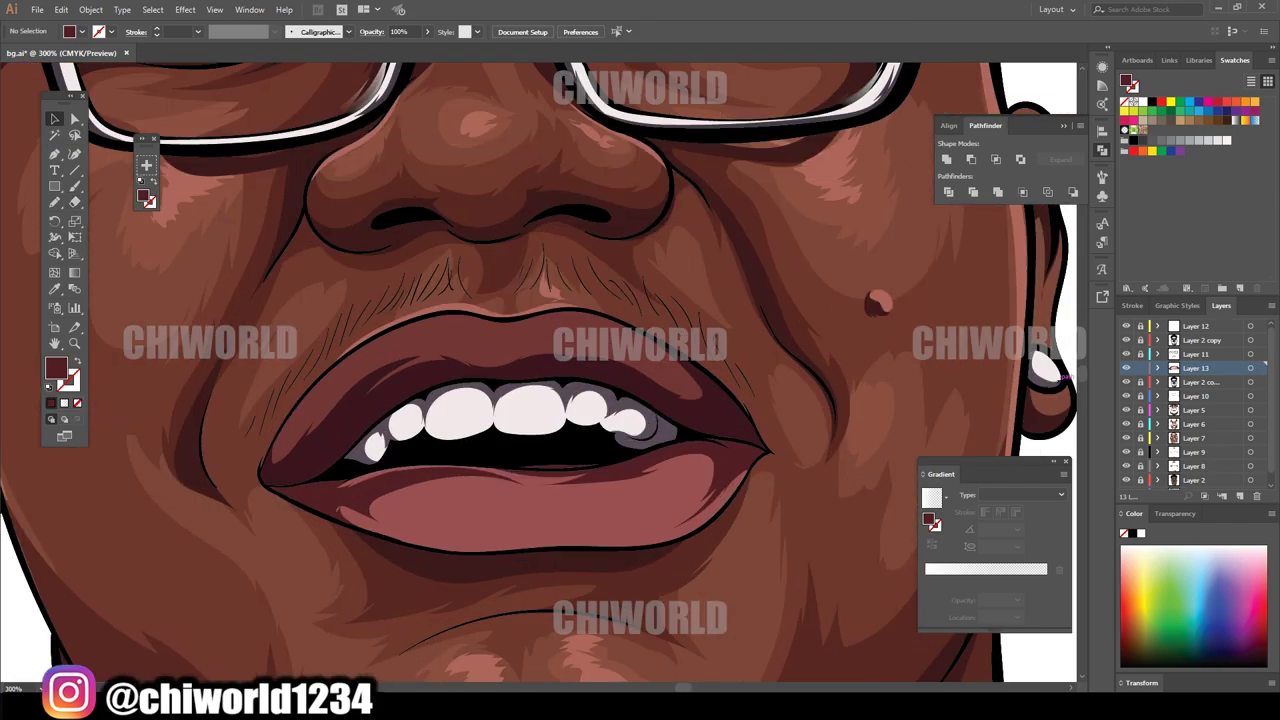
key(ctrl+z)
- Darken the upper lip via Adjust Colors with values -9, 7, 128, 5 and 7
click(61, 9)
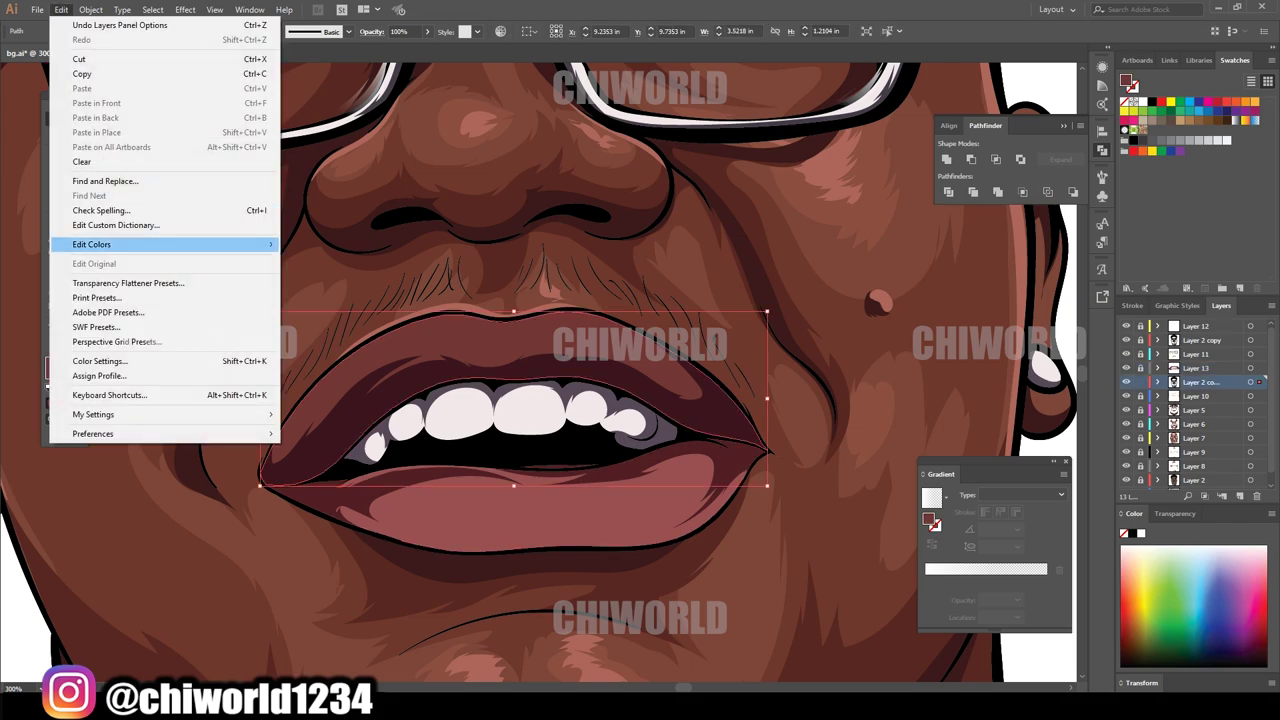
click(330, 262)
text(-9)
key(shift+Tab)
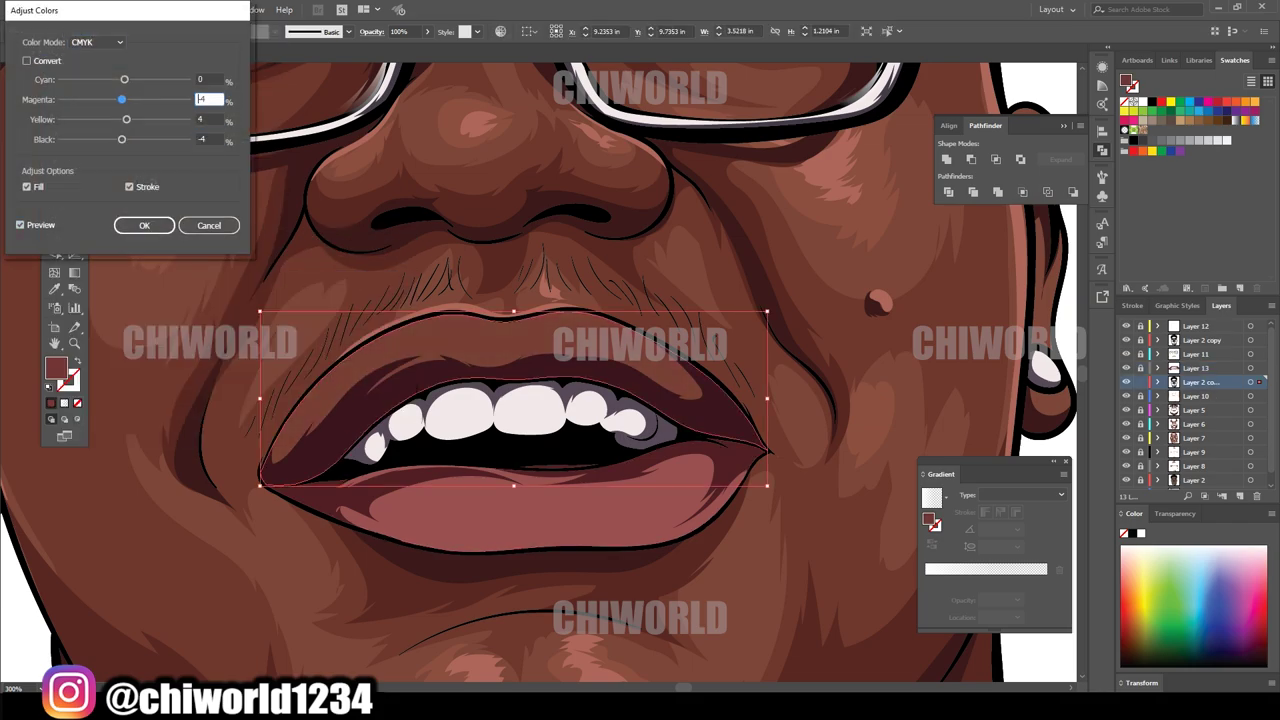
text(7)
key(Tab)
text(12)
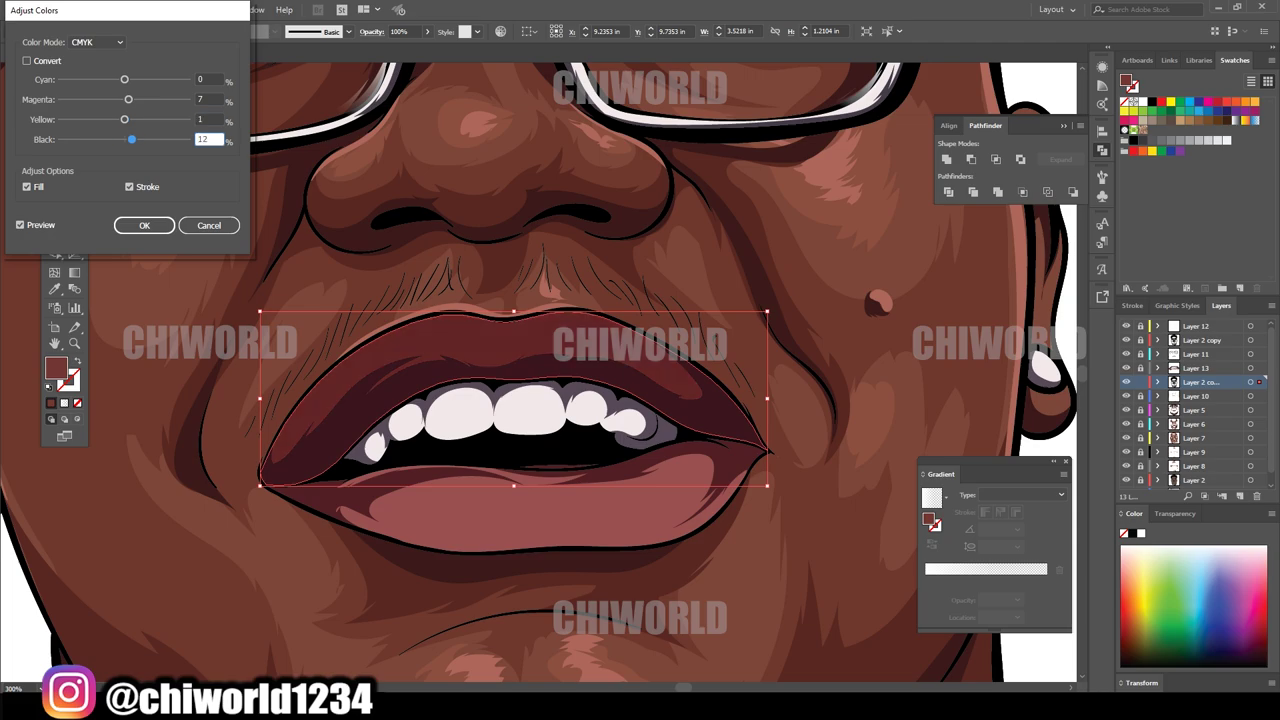
text(8)
key(shift+Tab)
text(5)
key(shift+Tab)
text(7)
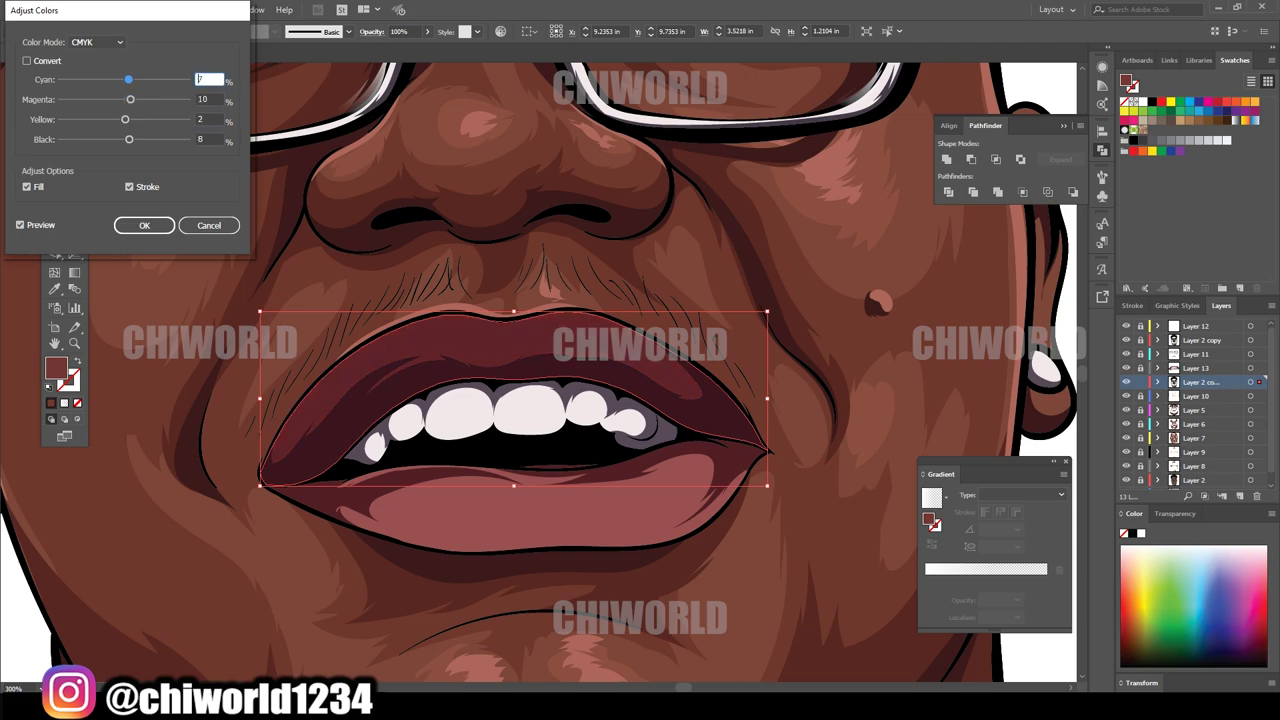
key(Return)
key(ctrl+shift+a)
key(ctrl+1)
- Create a new lip-shading layer and set the fill colour to 7C3943
scroll(519, 375, down, 1)
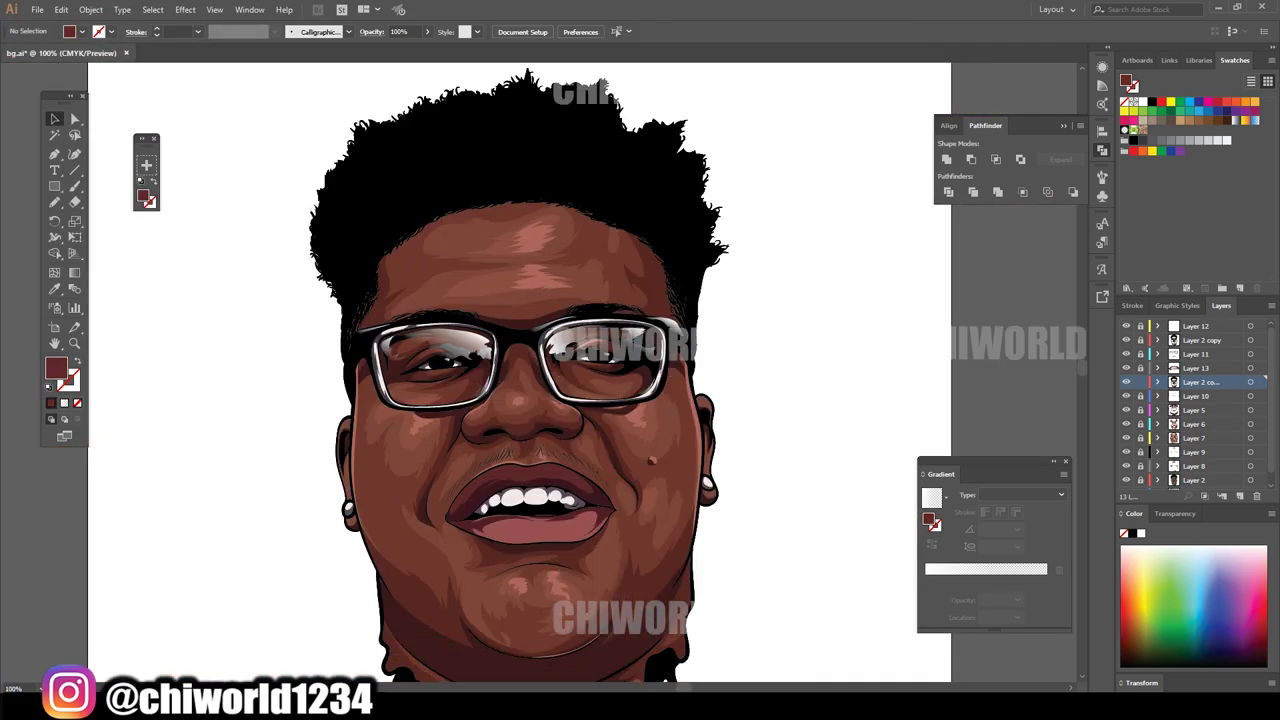
key(ctrl+l)
scroll(555, 520, up, 1)
scroll(555, 520, up, 1)
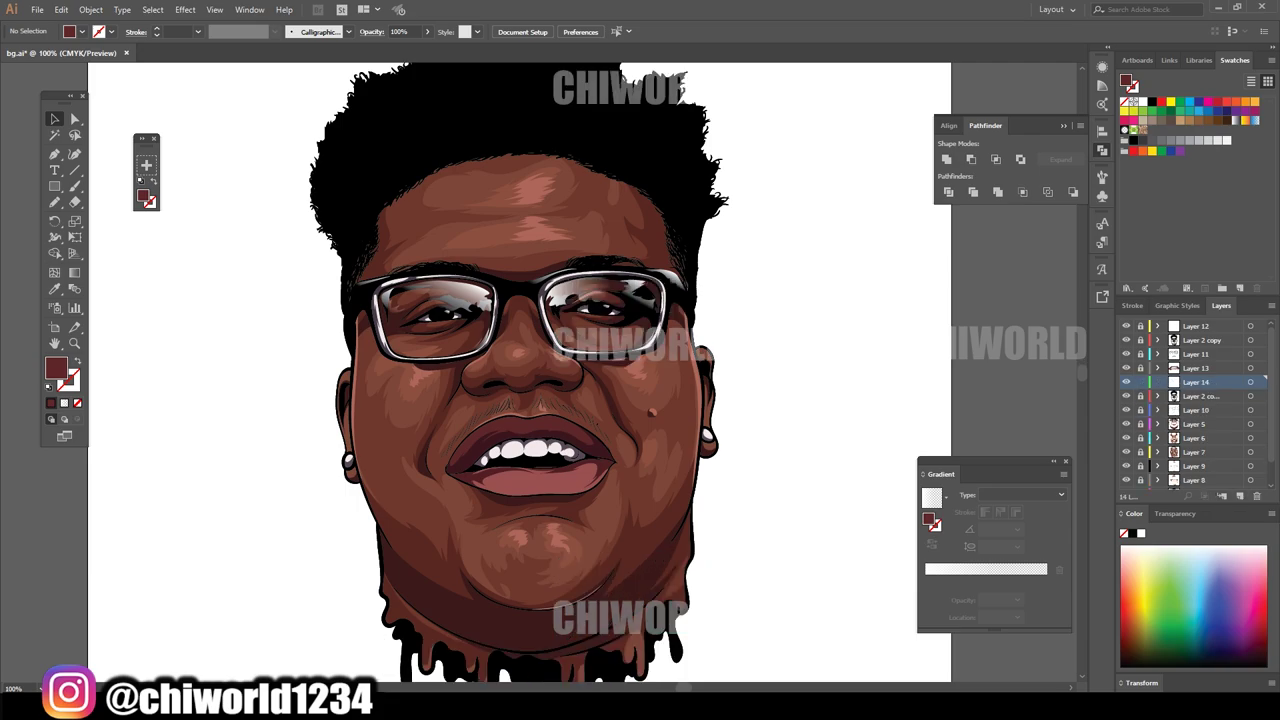
scroll(555, 520, up, 2)
scroll(555, 520, up, 1)
scroll(570, 414, down, 1)
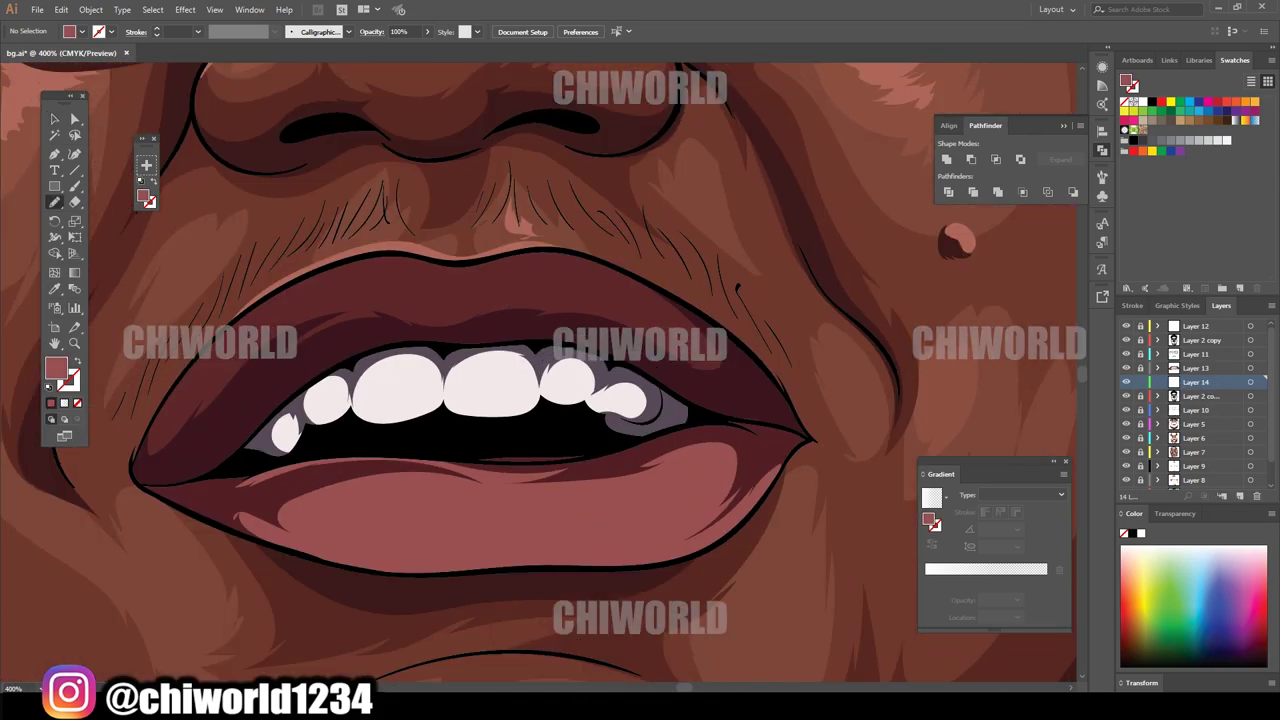
double_click(55, 368)
text(7C3943)
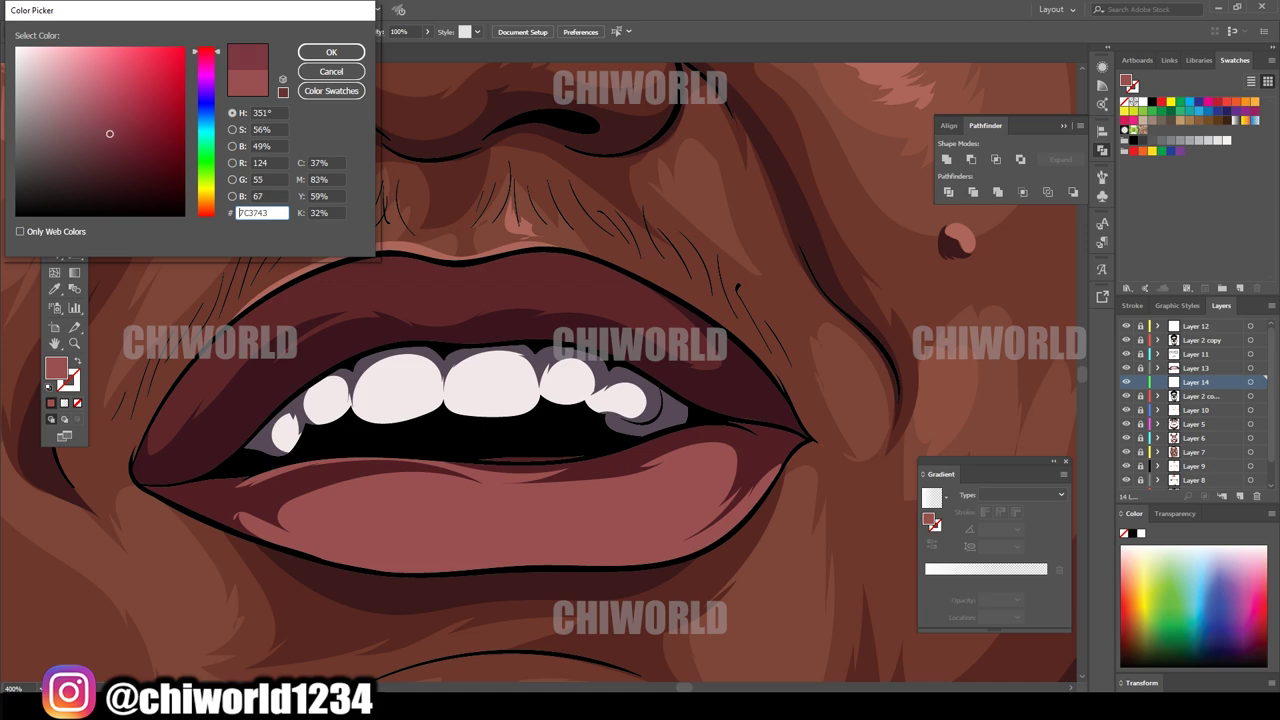
key(Return)
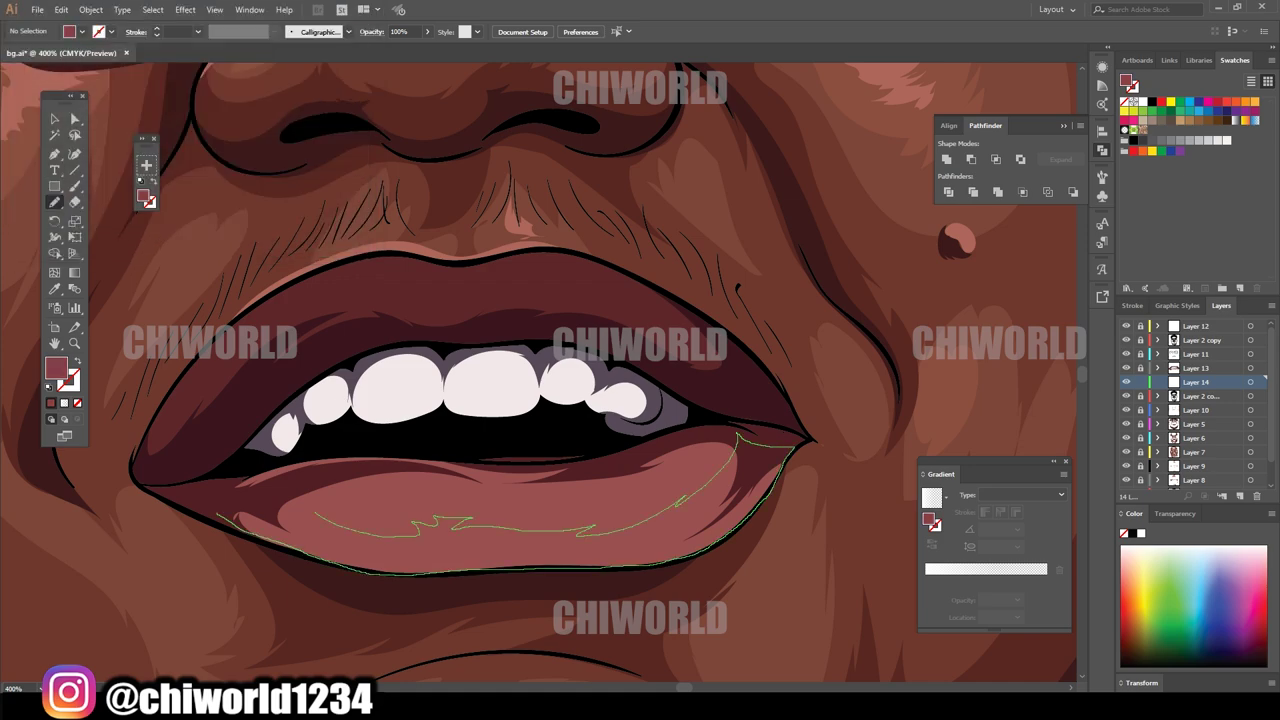
- Draw a dark red shading shape along the lower lip and adjust its colour balance
drag(325, 492, 327, 540)
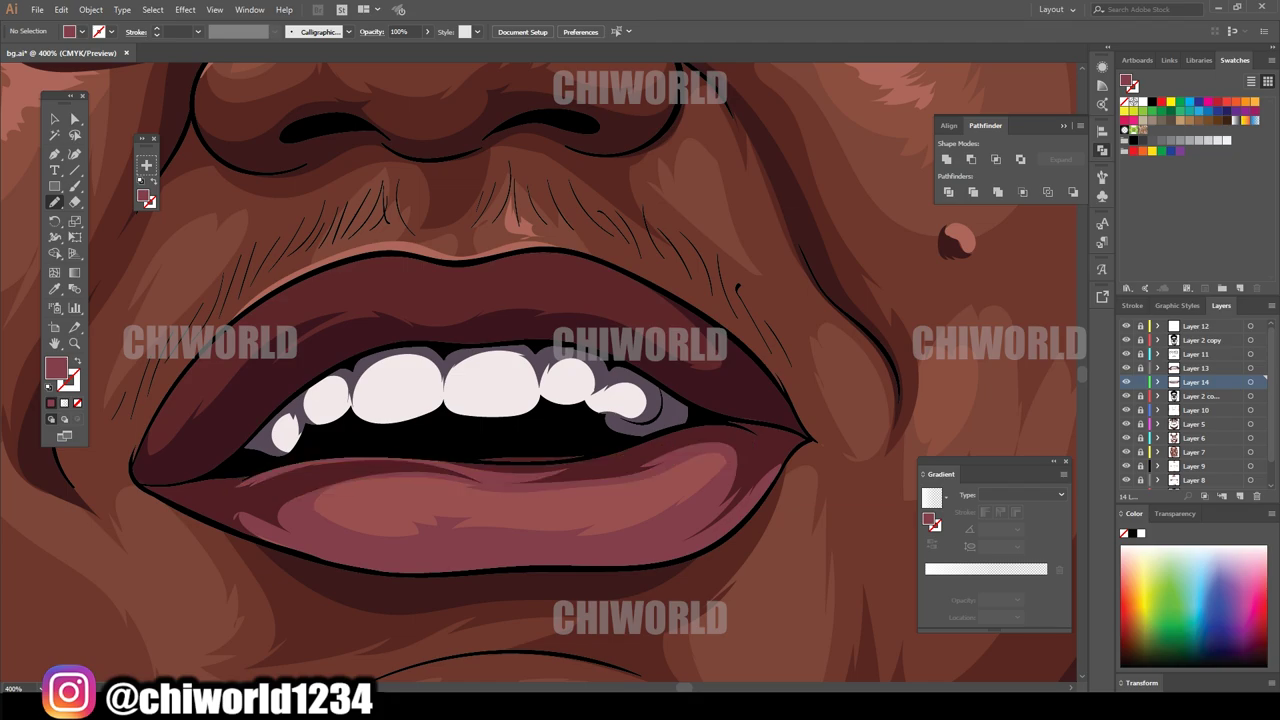
key(ctrl+minus)
key(ctrl+minus)
key(ctrl+plus)
key(v)
click(500, 470)
click(61, 9)
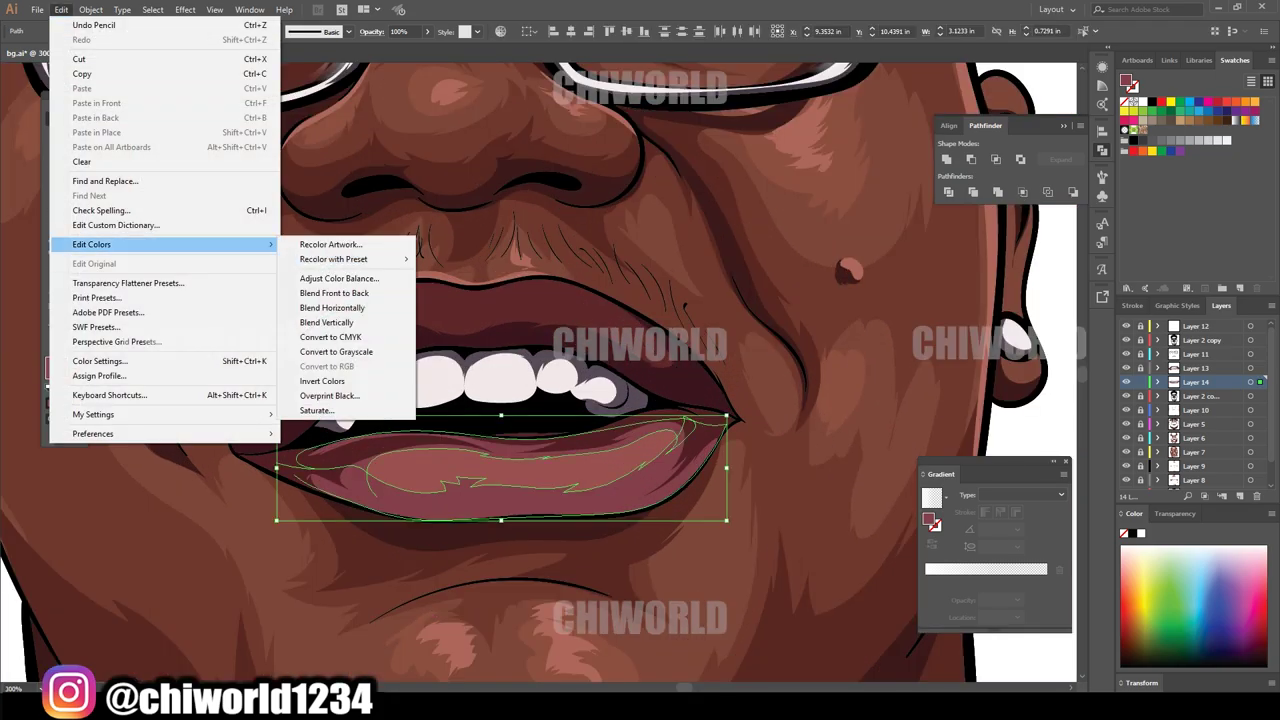
click(470, 277)
key(Tab)
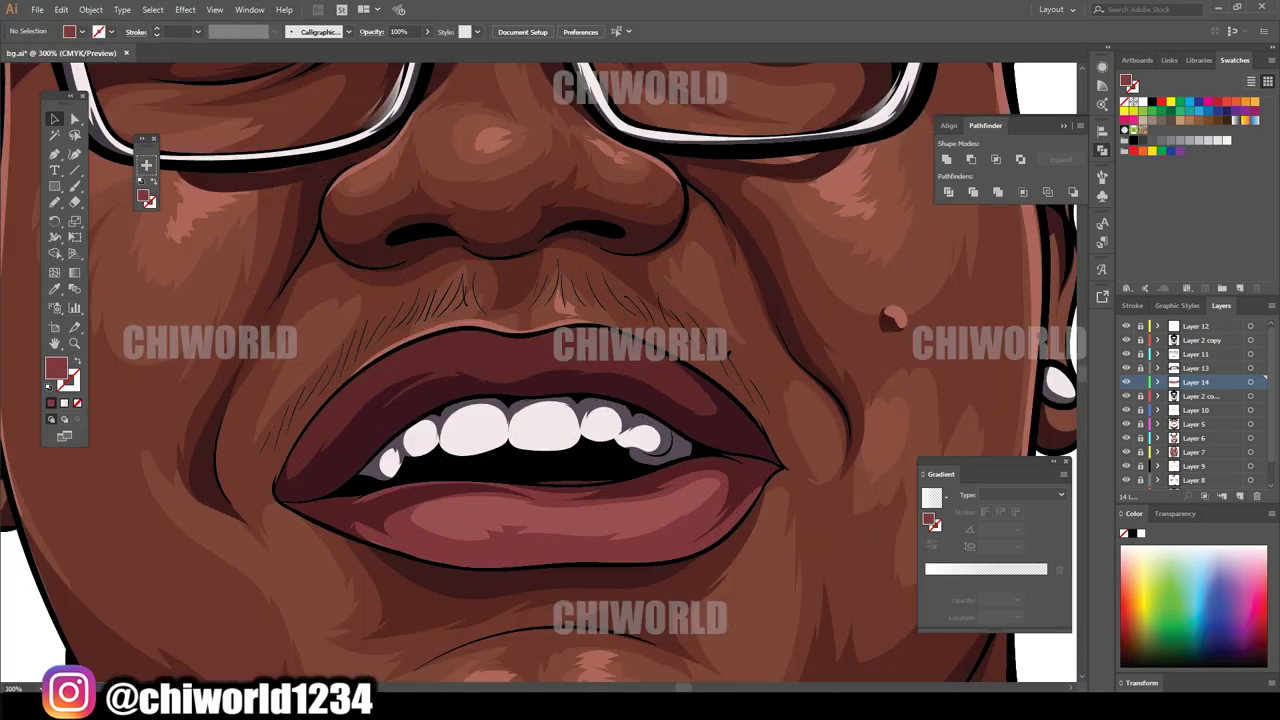
- Add a sampled pink highlight on the lower lip, extra upper-lip shading, and a new Layer 15
click(500, 520)
double_click(55, 202)
click(129, 234)
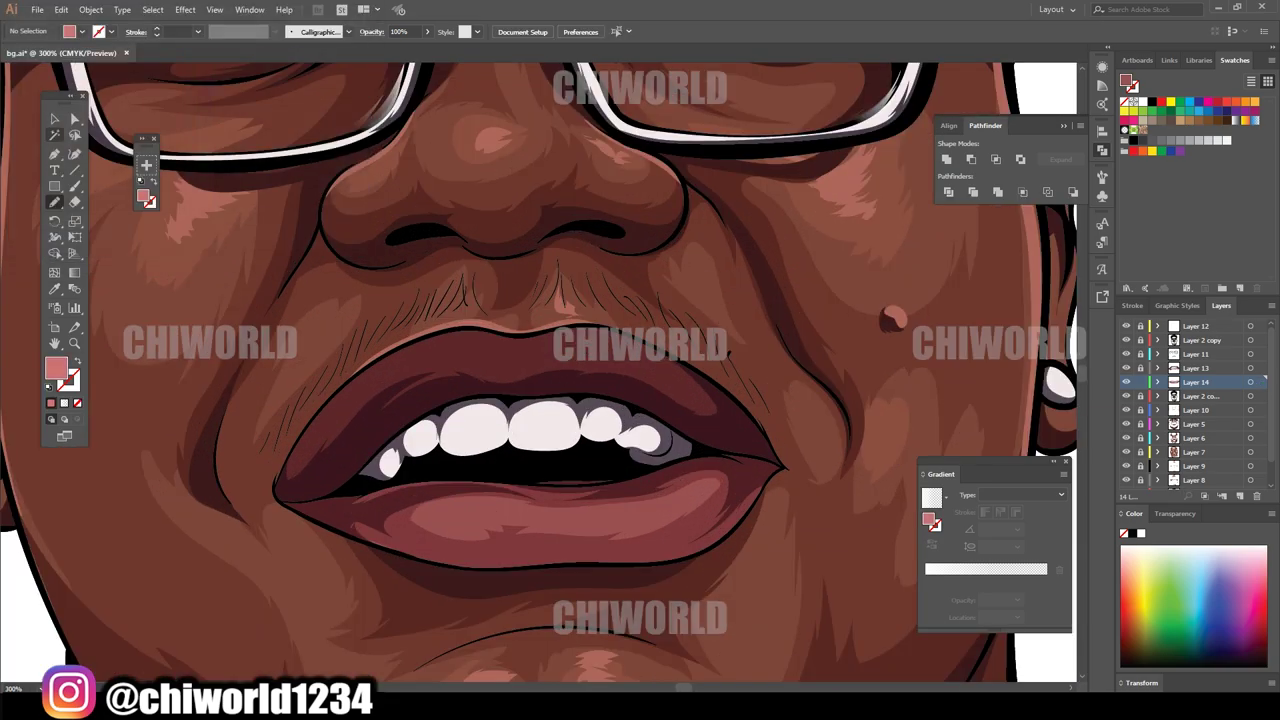
key(i)
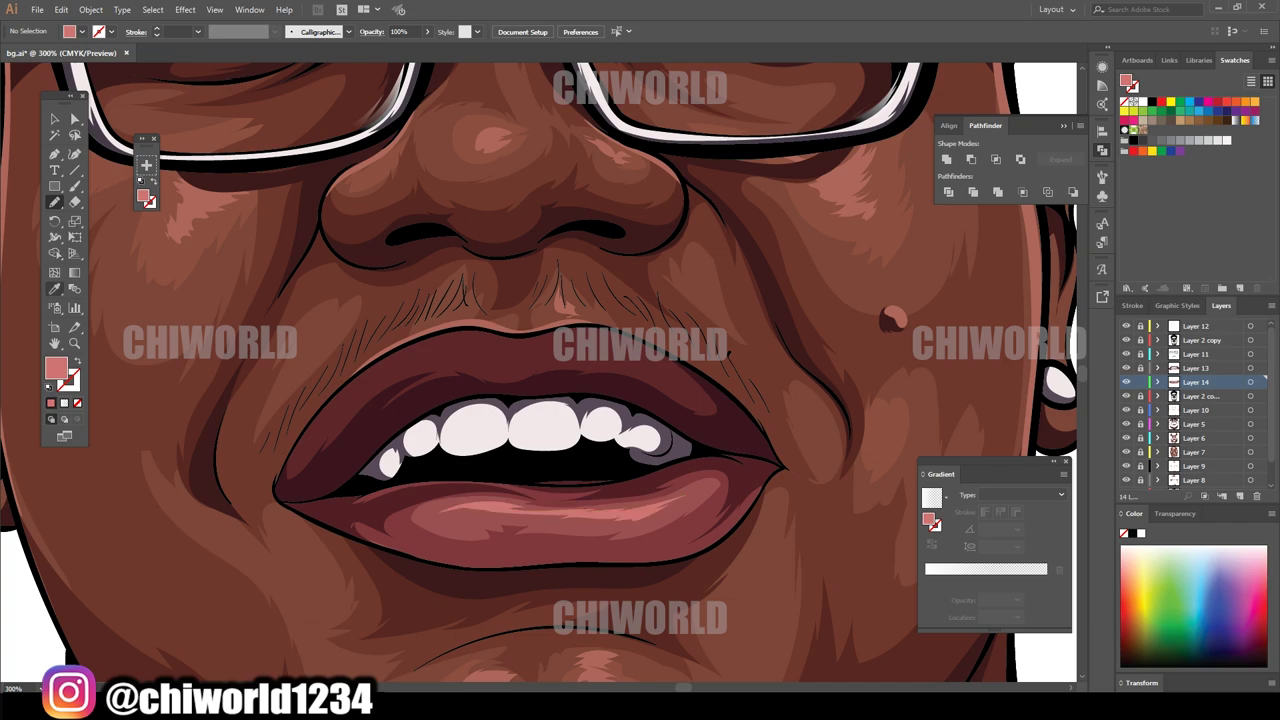
click(362, 374)
key(n)
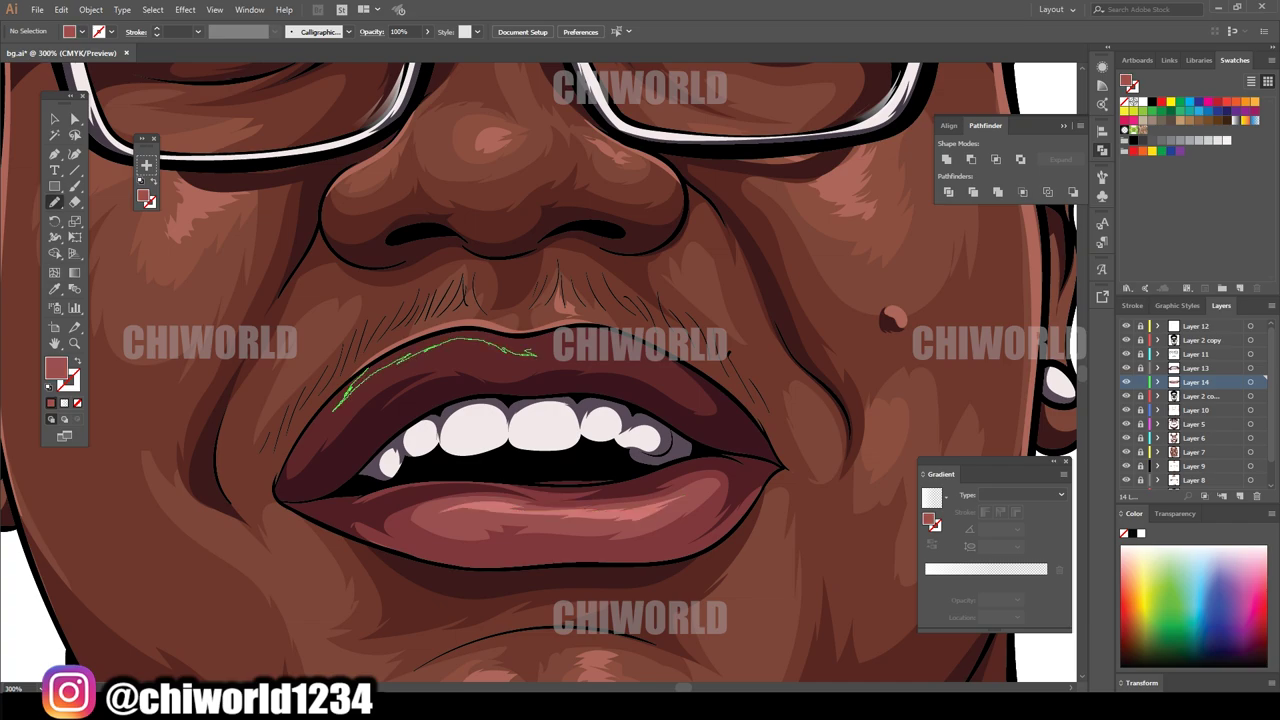
drag(537, 352, 562, 336)
key(ctrl+1)
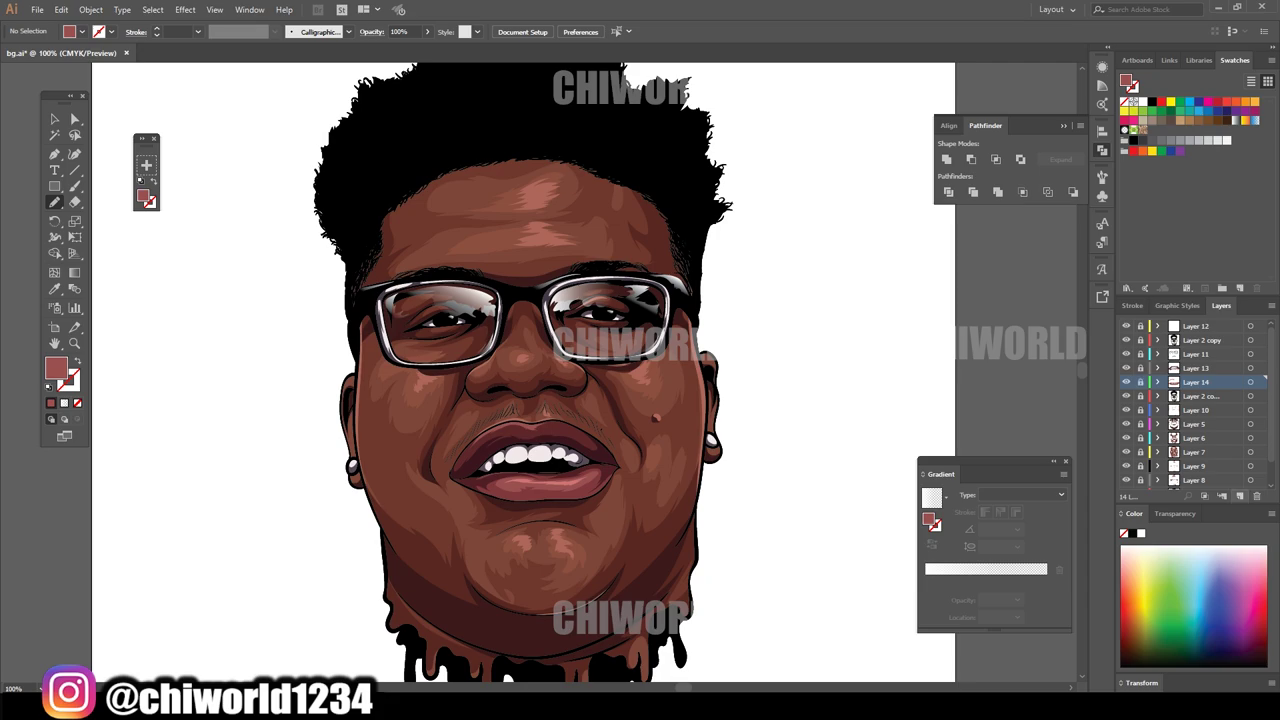
click(1239, 496)
- Set the fill to a near-black brown colour for the contour lines
scroll(530, 540, up, 3)
key(i)
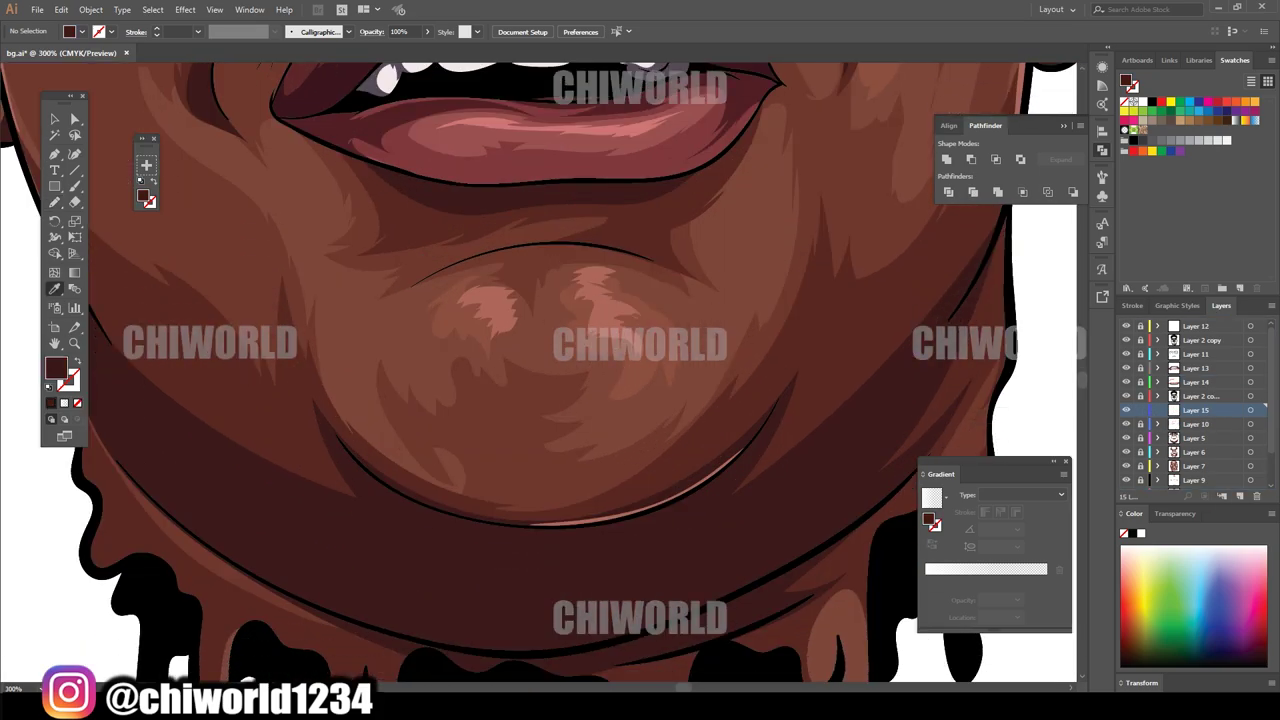
double_click(55, 368)
click(103, 198)
click(337, 48)
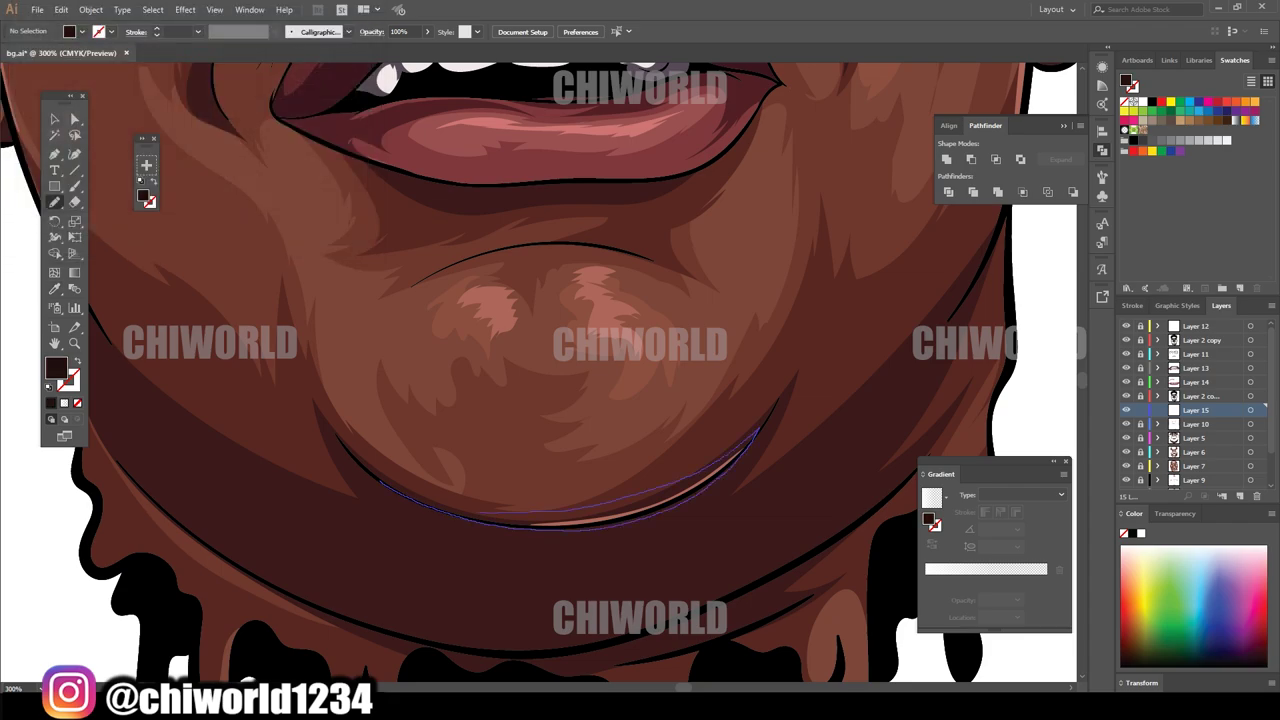
- Draw thin dark contour lines along the chin and over the glasses
key(ctrl+1)
scroll(664, 572, up, 3)
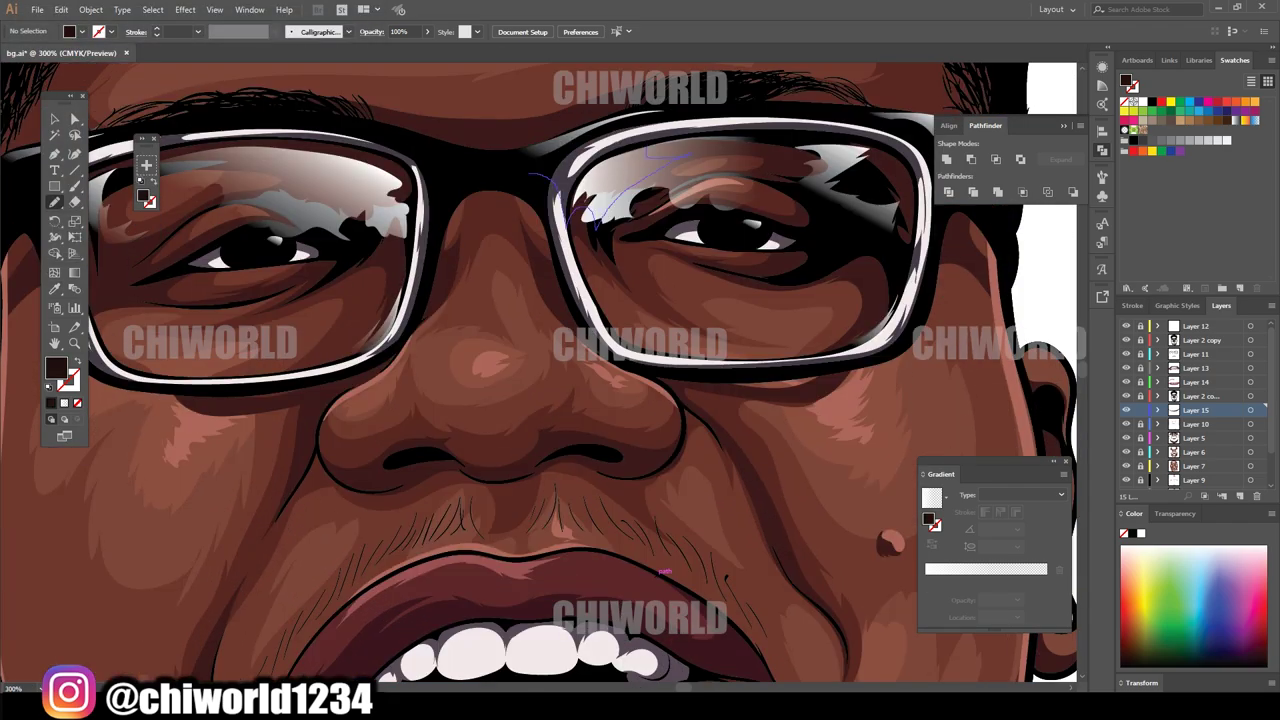
key(ctrl+shift+a)
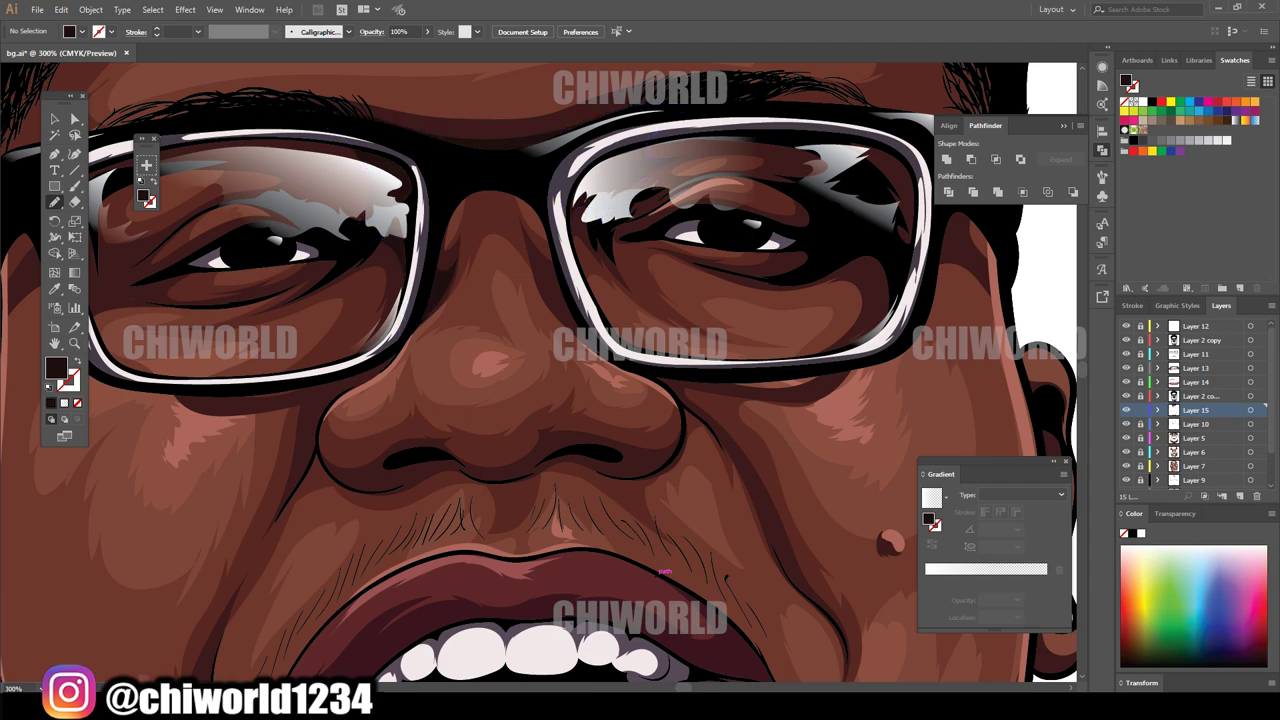
key(ctrl+0)
scroll(660, 572, up, 3)
scroll(660, 572, up, 3)
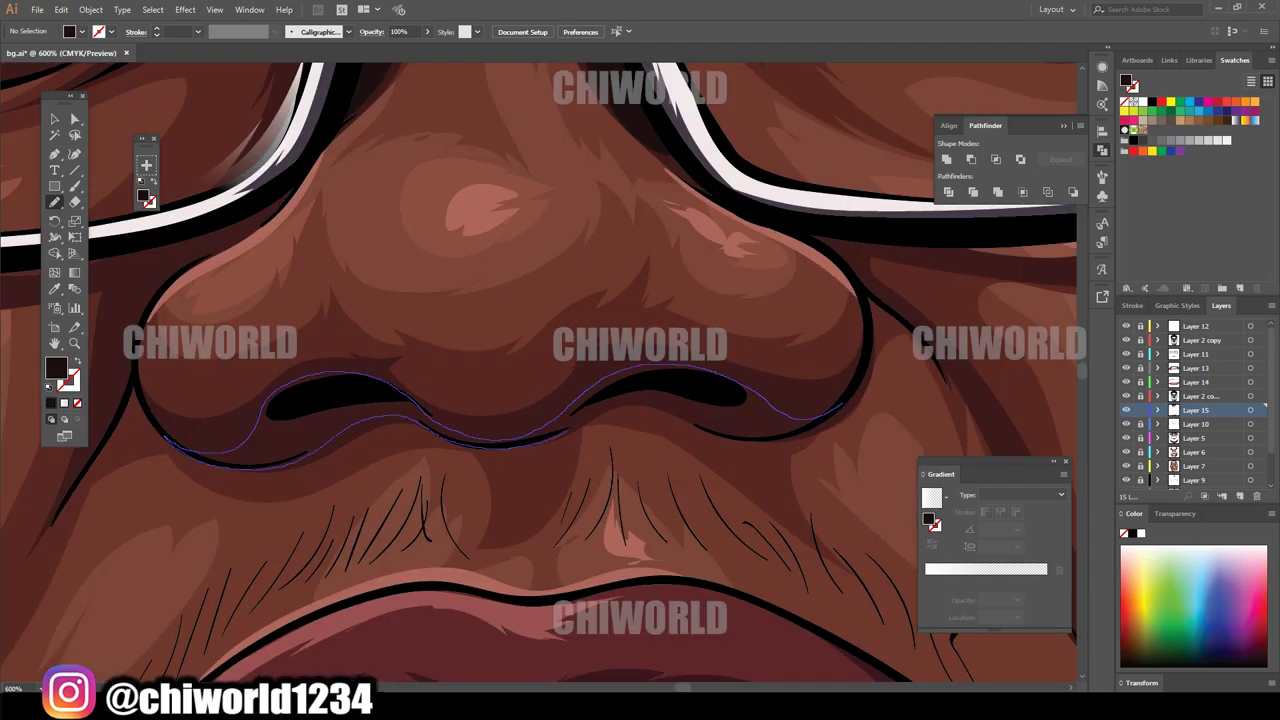
- Add contour lines at the nostril, beside the nose and along the cheek fold
key(ctrl+0)
scroll(660, 572, up, 6)
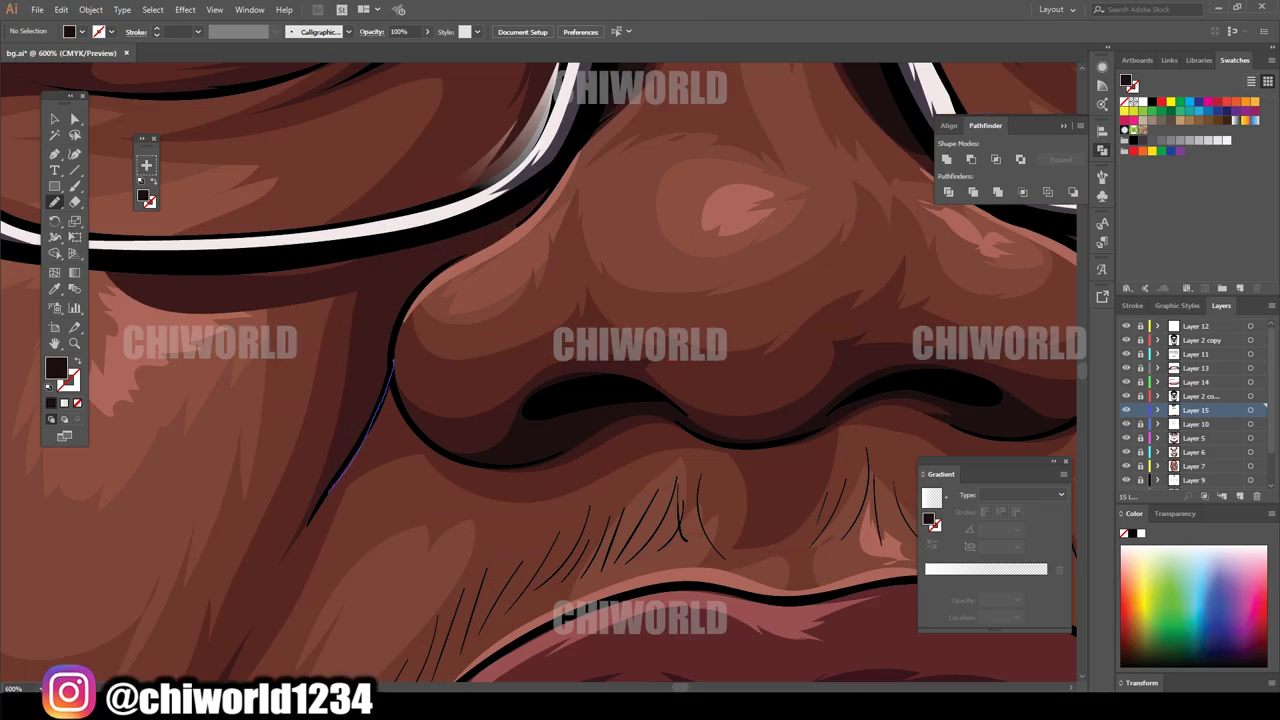
key(ctrl+shift+a)
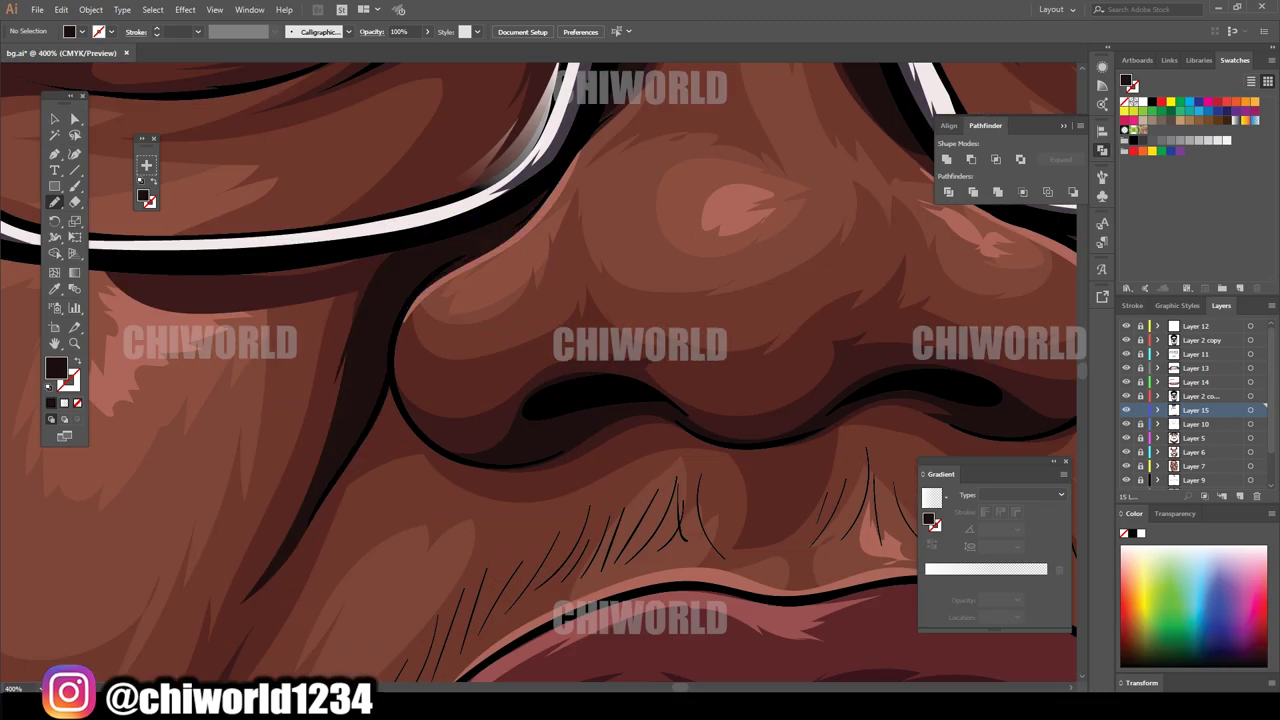
key(ctrl+0)
scroll(530, 380, up, 3)
scroll(530, 380, up, 3)
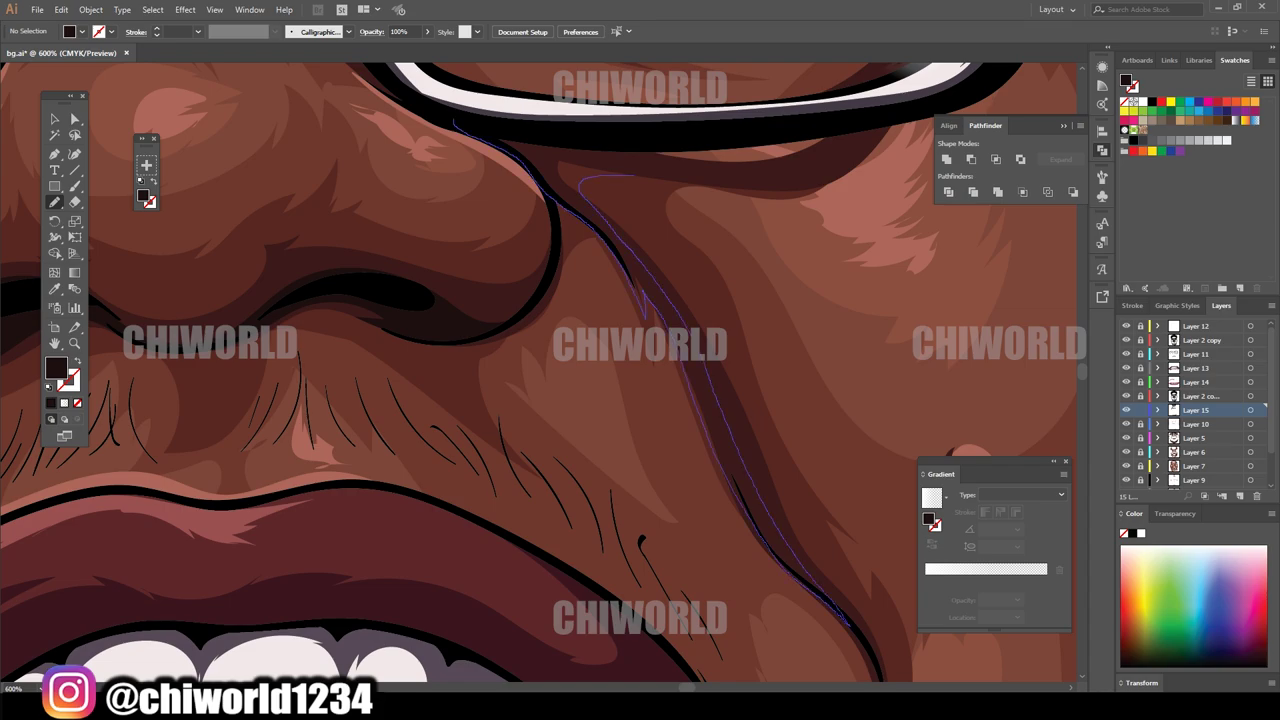
key(ctrl+shift+a)
key(ctrl+0)
scroll(550, 400, up, 3)
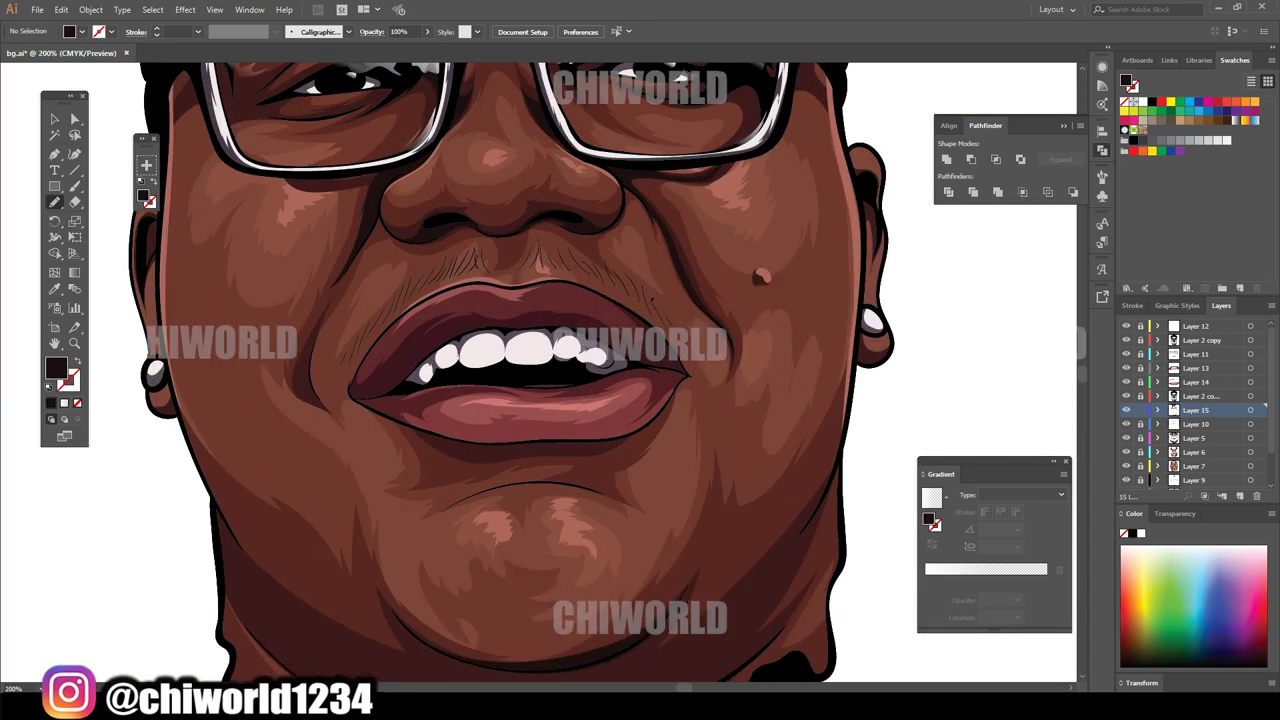
- Draw contour strokes under the lower lip and along the jawline, then review the whole face
drag(340, 390, 555, 436)
key(ctrl+shift+a)
key(ctrl+0)
scroll(628, 245, up, 3)
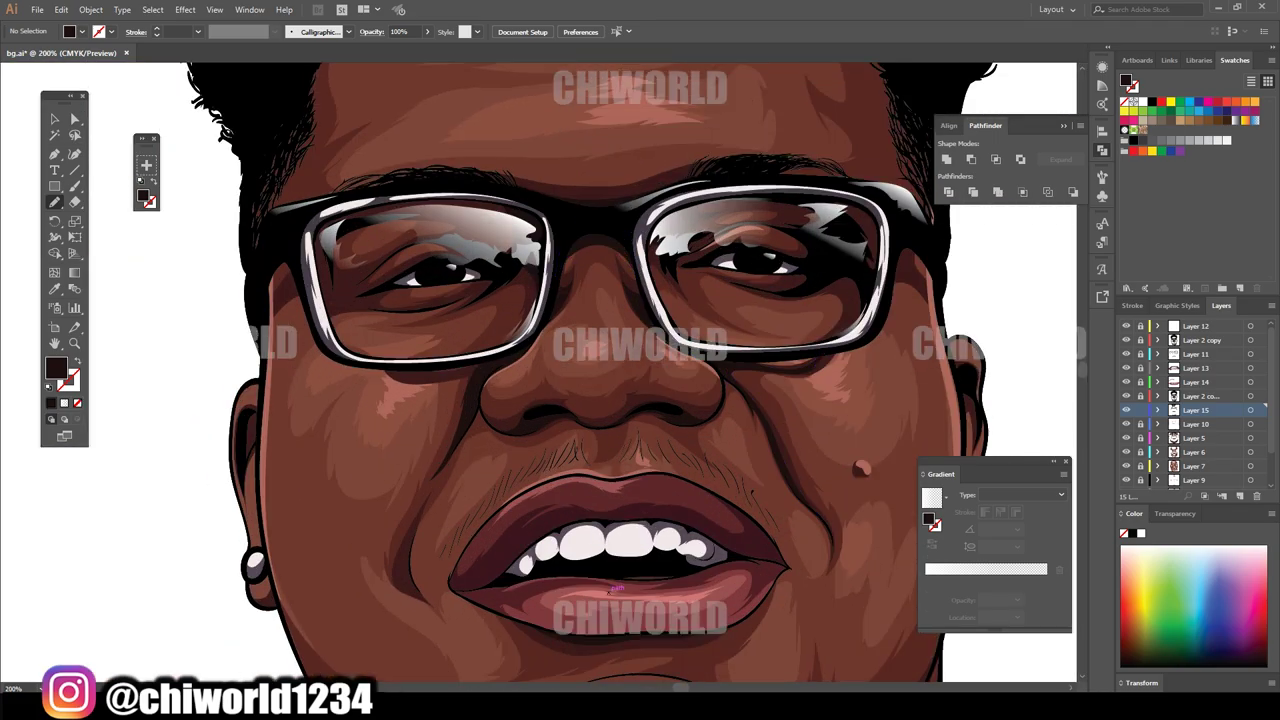
key(ctrl+0)
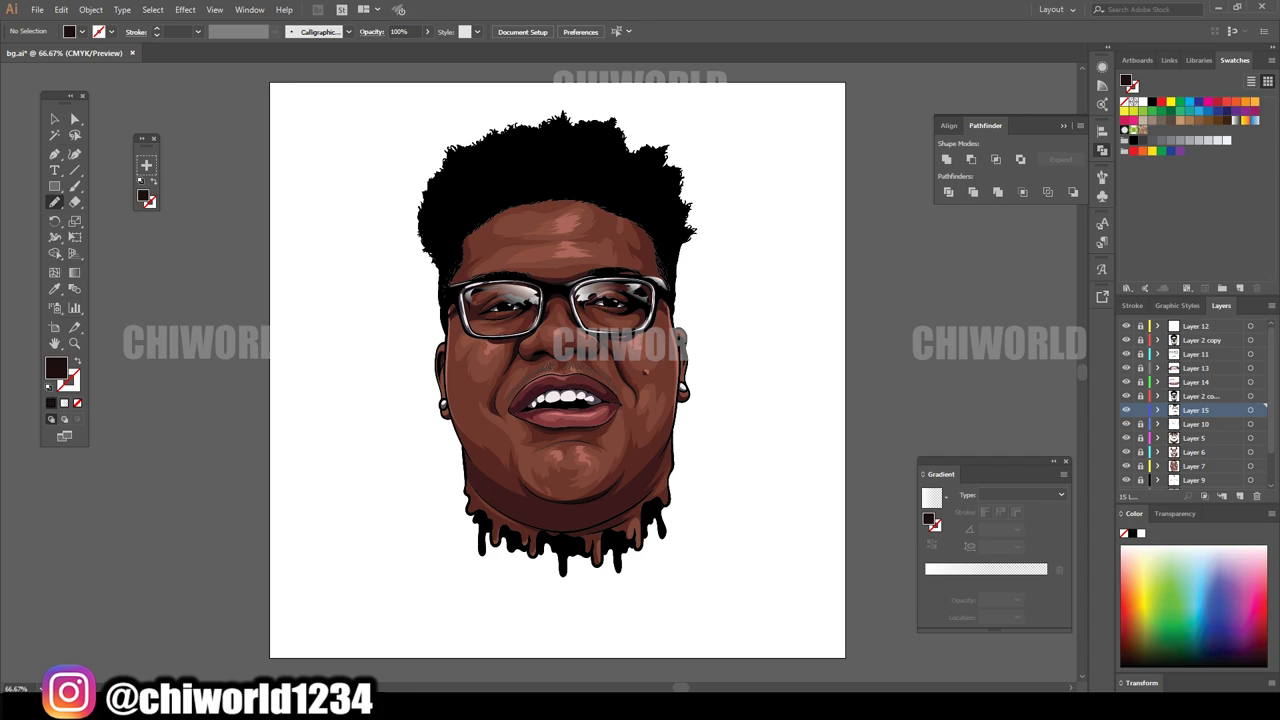
scroll(602, 505, up, 3)
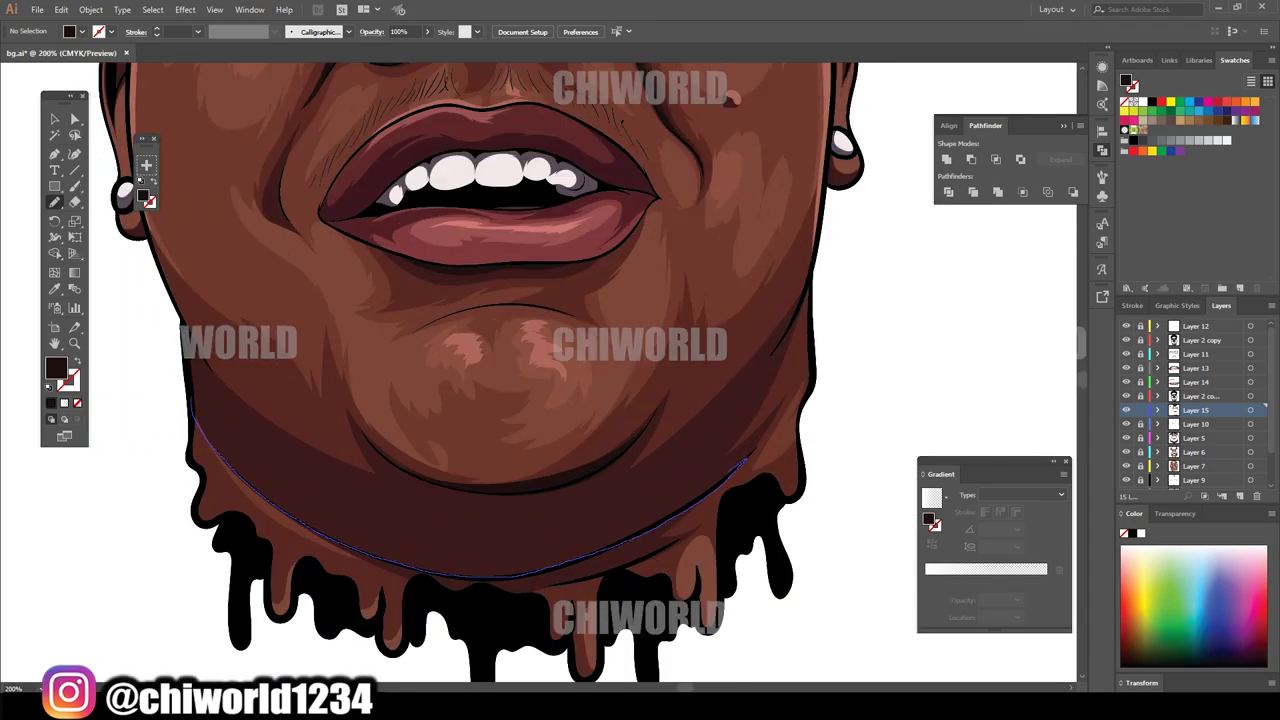
key(ctrl+shift+a)
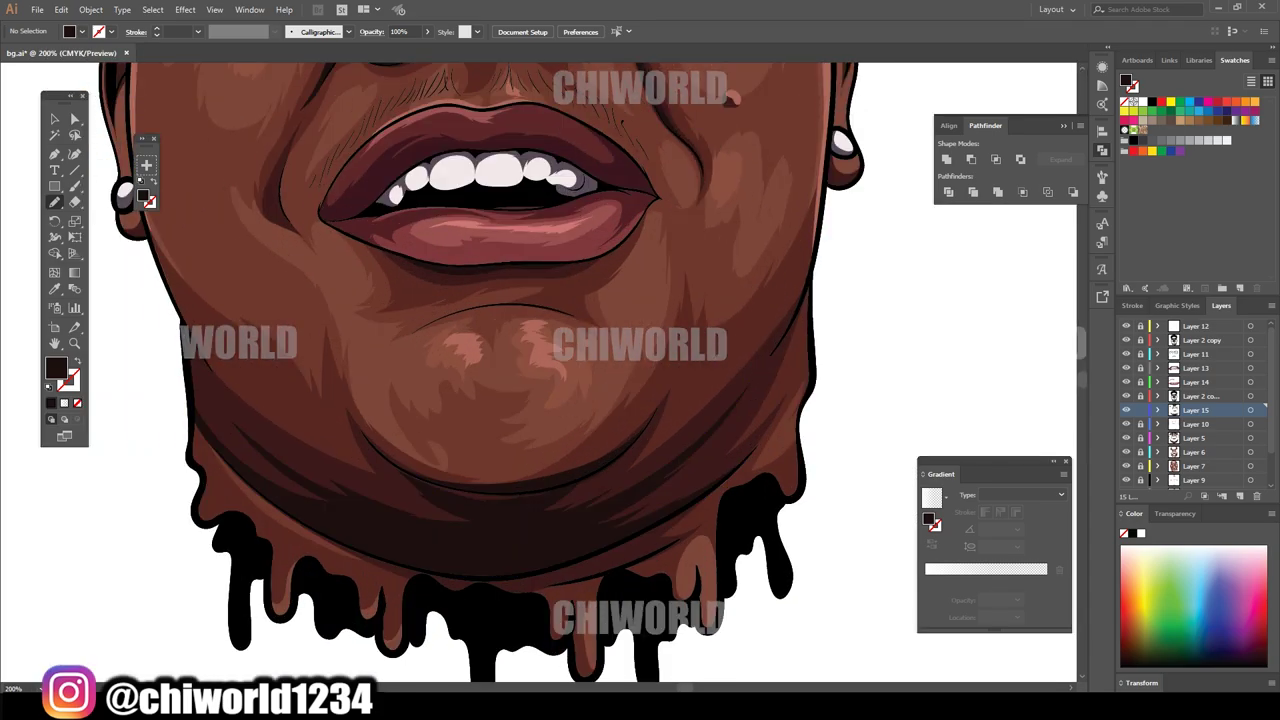
key(ctrl+0)
- View the finished portrait against the orange-red gradient background
scroll(500, 370, up, 2)
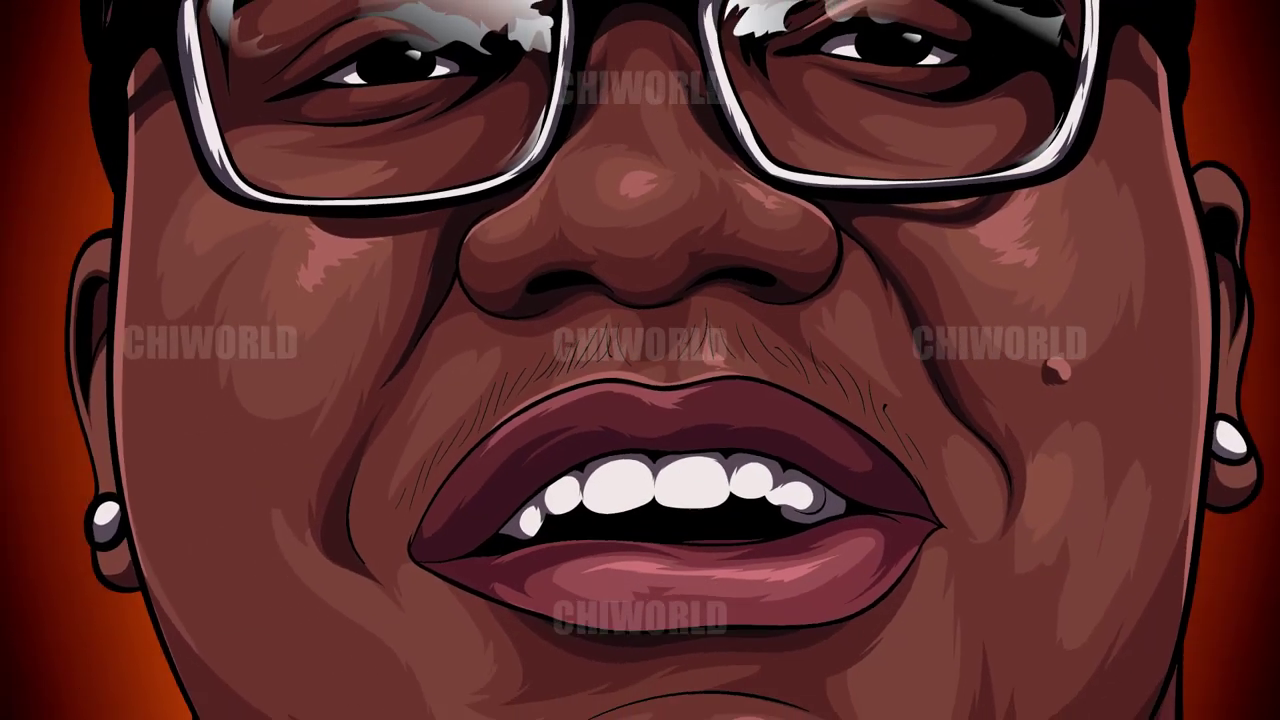